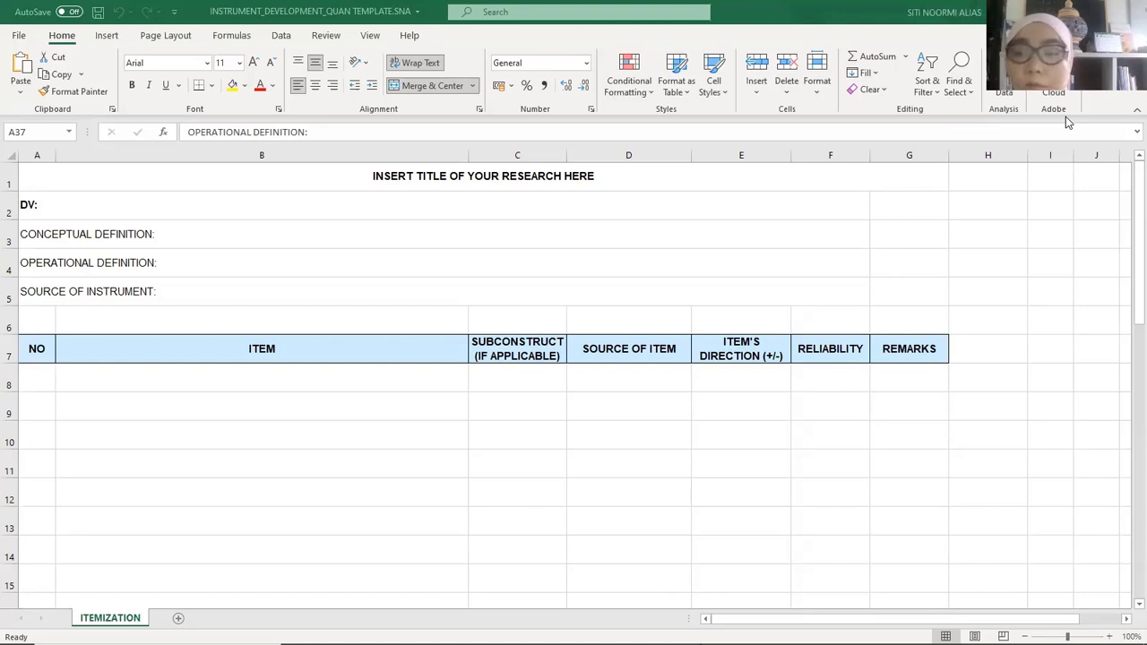
Step: Review the template's research title, DV definition fields and item table headings
{"action": "left_click", "coordinate": [525, 209]}
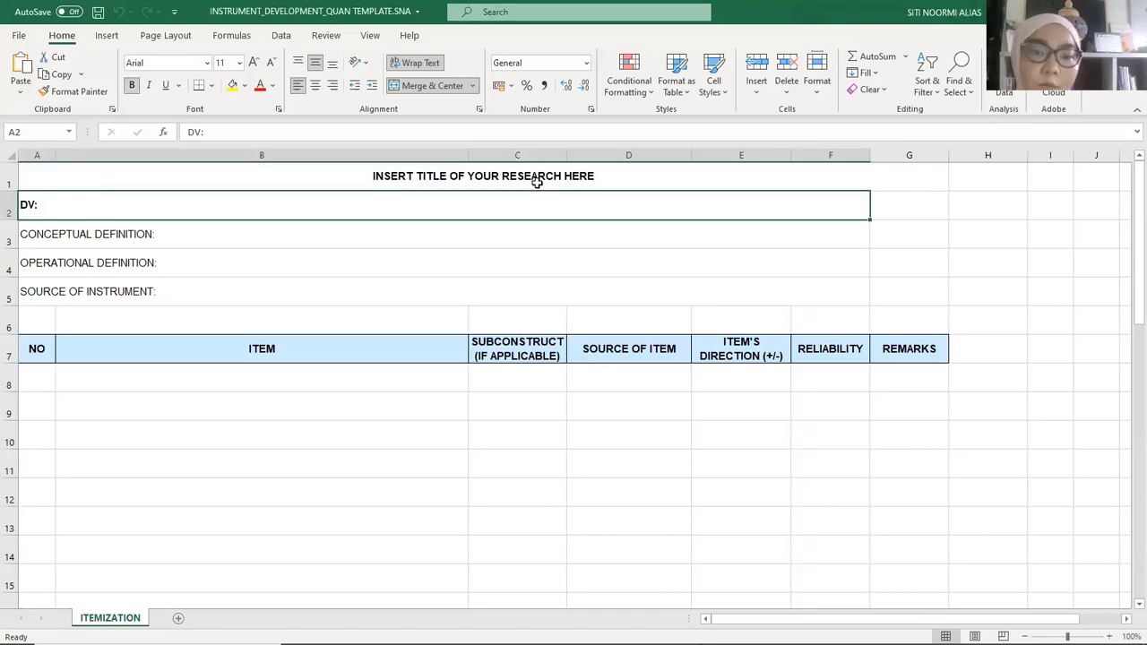
{"action": "left_click", "coordinate": [427, 283]}
{"action": "scroll", "coordinate": [380, 474], "scroll_direction": "down", "scroll_amount": 5}
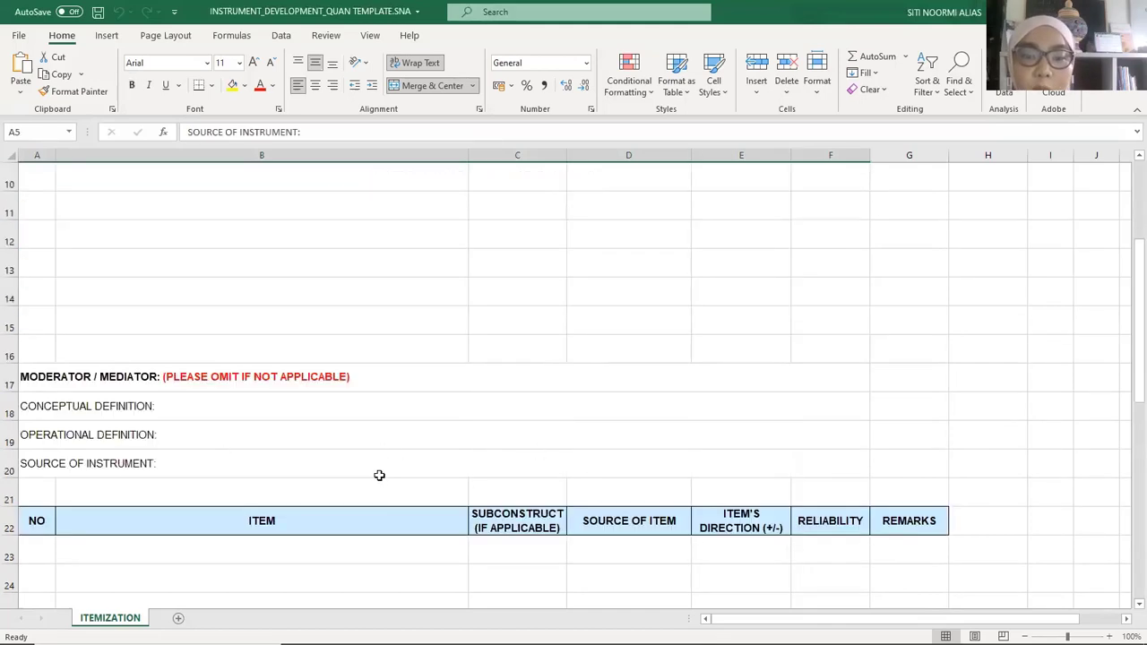
{"action": "scroll", "coordinate": [499, 466], "scroll_direction": "up", "scroll_amount": 5}
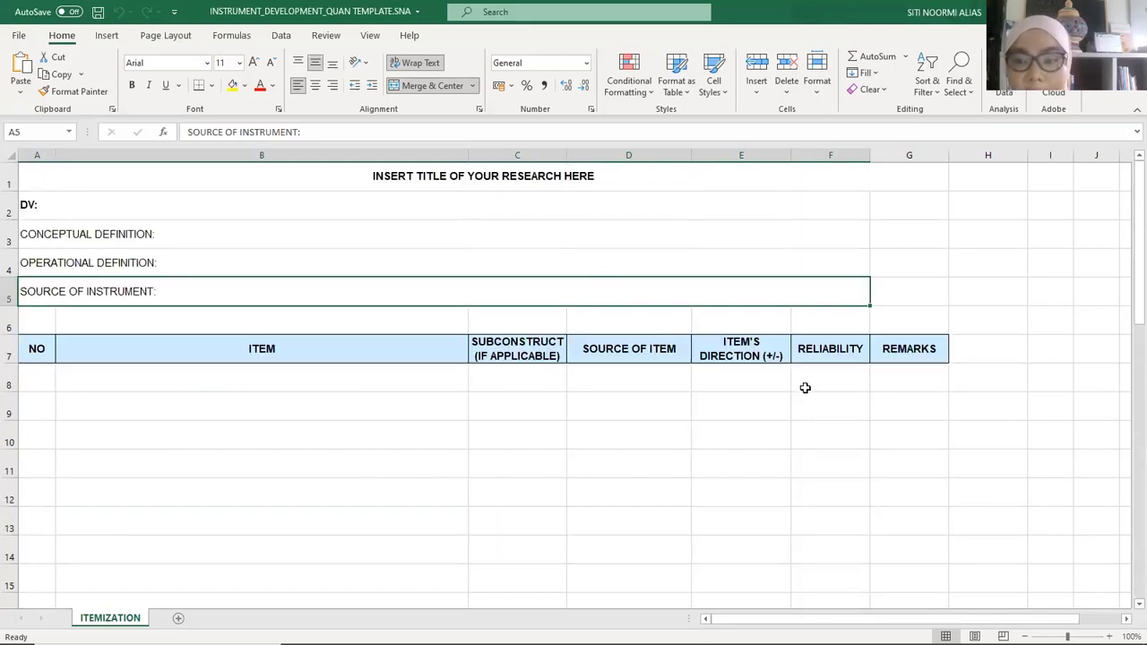
{"action": "left_click", "coordinate": [919, 306]}
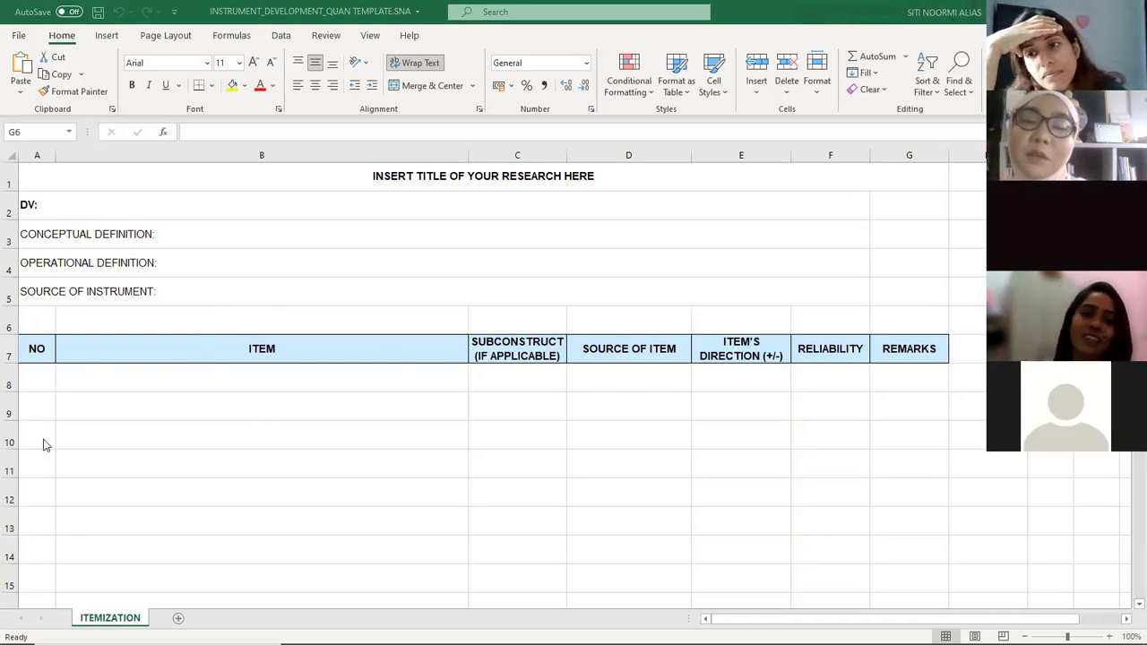
{"action": "left_click", "coordinate": [410, 183]}
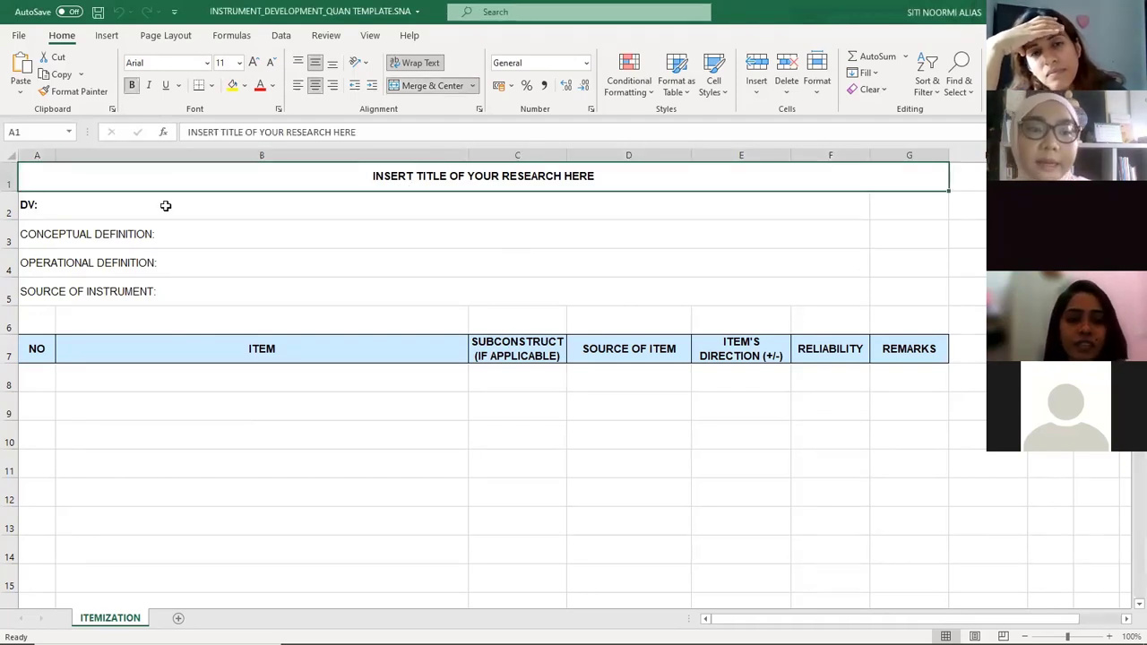
{"action": "left_click", "coordinate": [68, 216]}
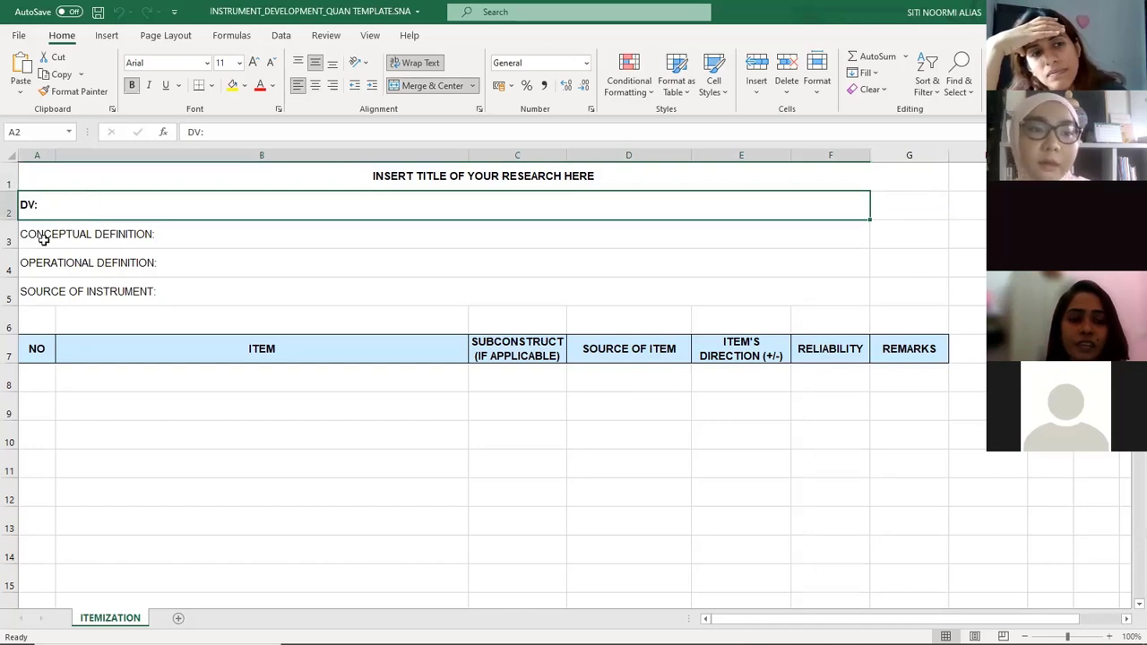
{"action": "scroll", "coordinate": [107, 261], "scroll_direction": "down", "scroll_amount": 7}
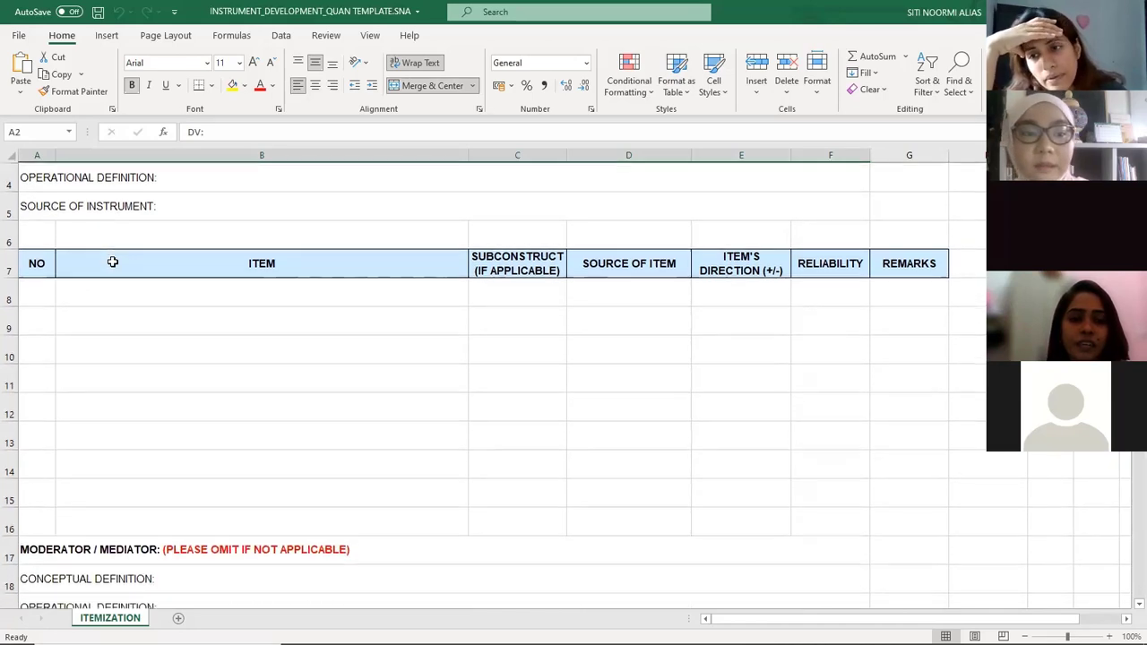
{"action": "scroll", "coordinate": [112, 260], "scroll_direction": "up", "scroll_amount": 3}
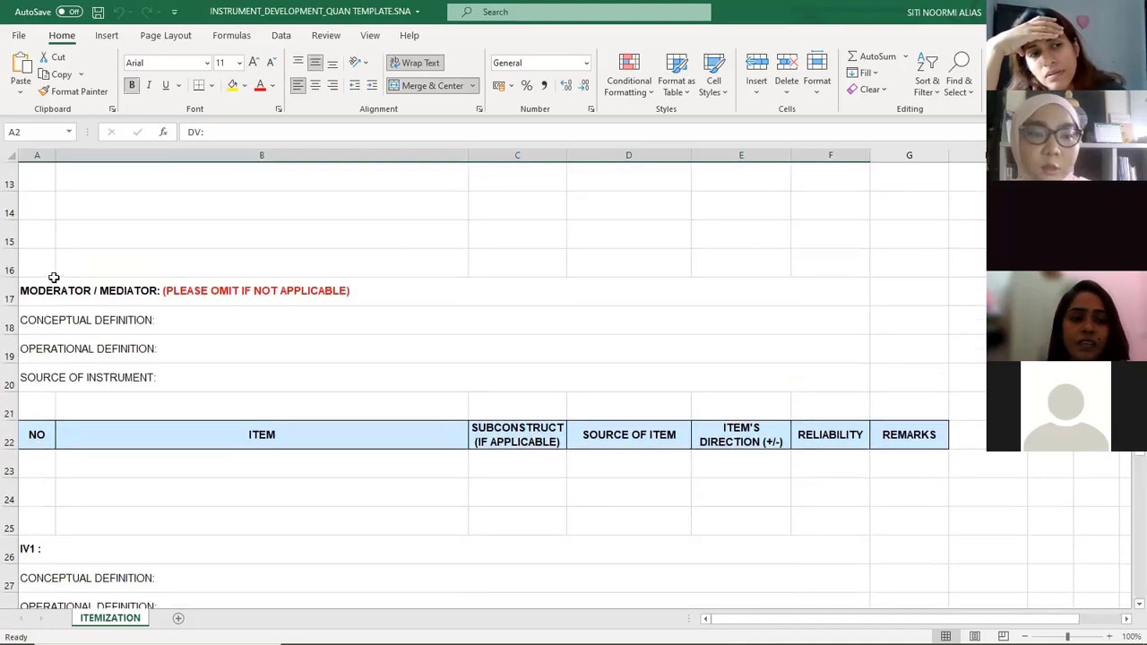
Step: Examine the moderator/mediator section with its item table, and the IV1 and IV2 sections below it
{"action": "left_click", "coordinate": [33, 296]}
{"action": "left_click_drag", "start_coordinate": [201, 311], "coordinate": [423, 471]}
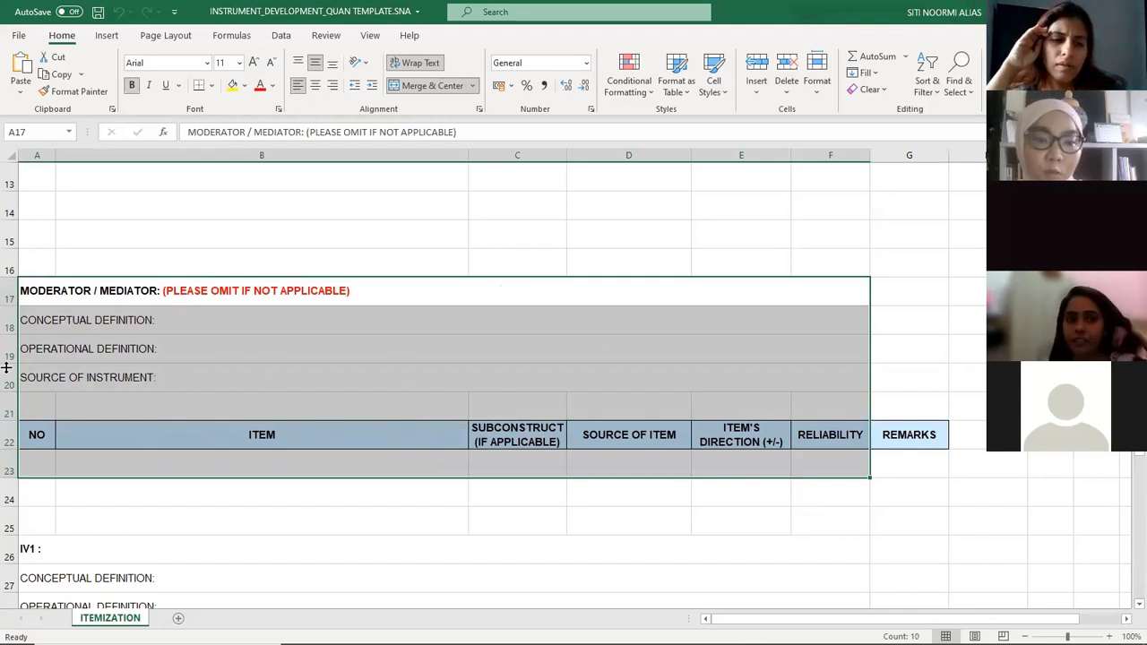
{"action": "scroll", "coordinate": [72, 421], "scroll_direction": "down", "scroll_amount": 2}
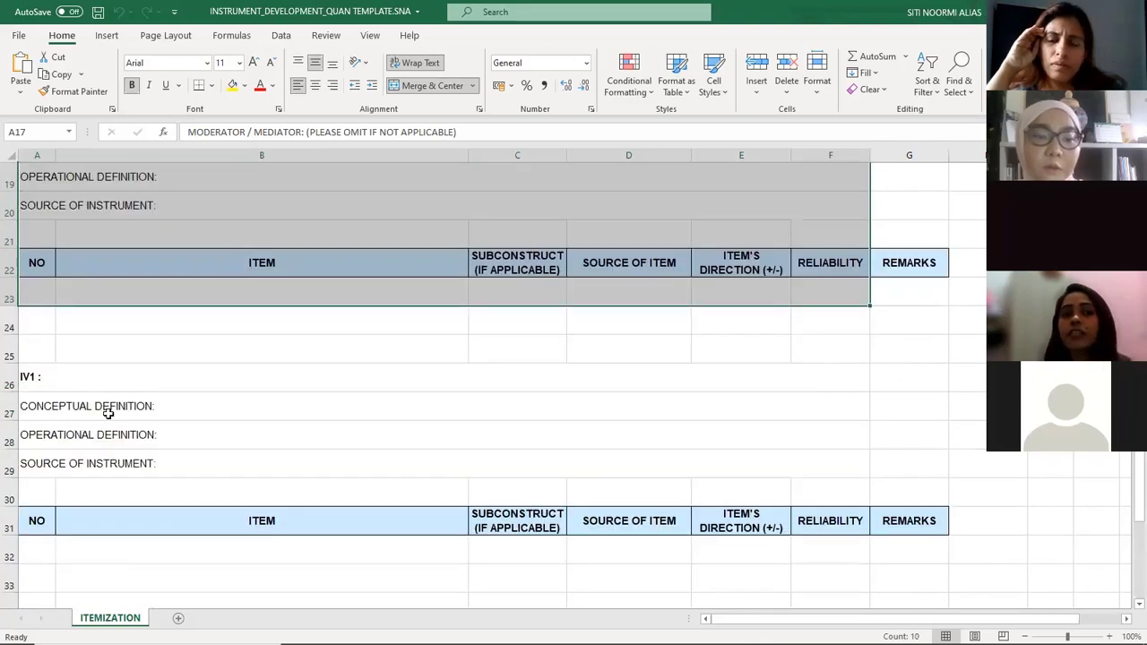
{"action": "left_click", "coordinate": [46, 371]}
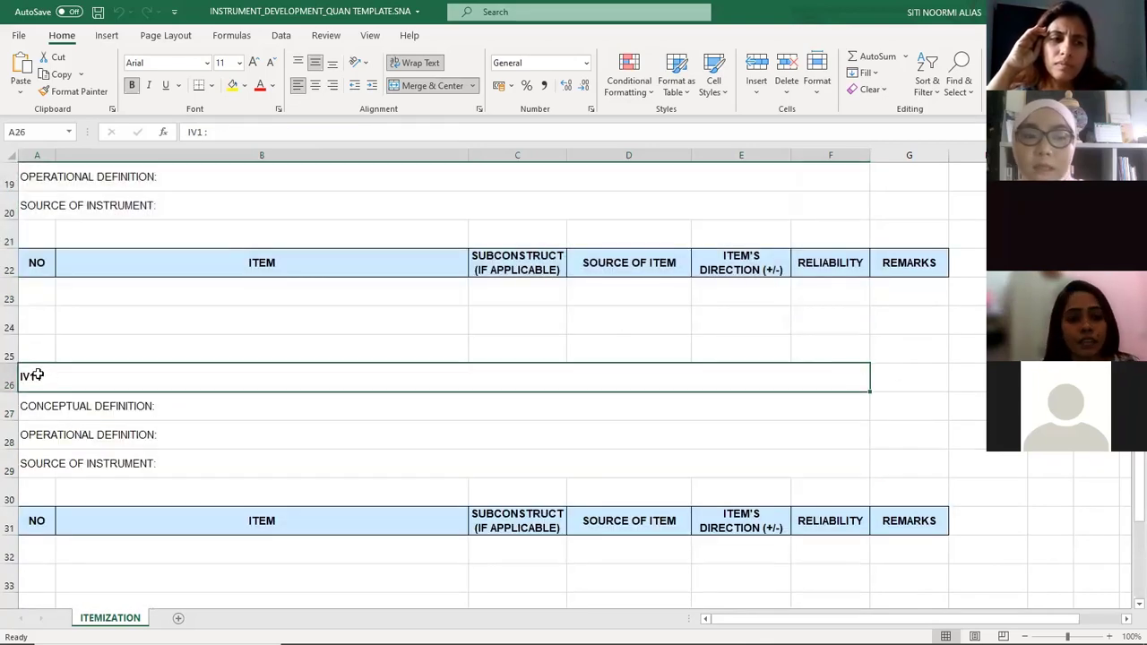
{"action": "scroll", "coordinate": [46, 377], "scroll_direction": "down", "scroll_amount": 2}
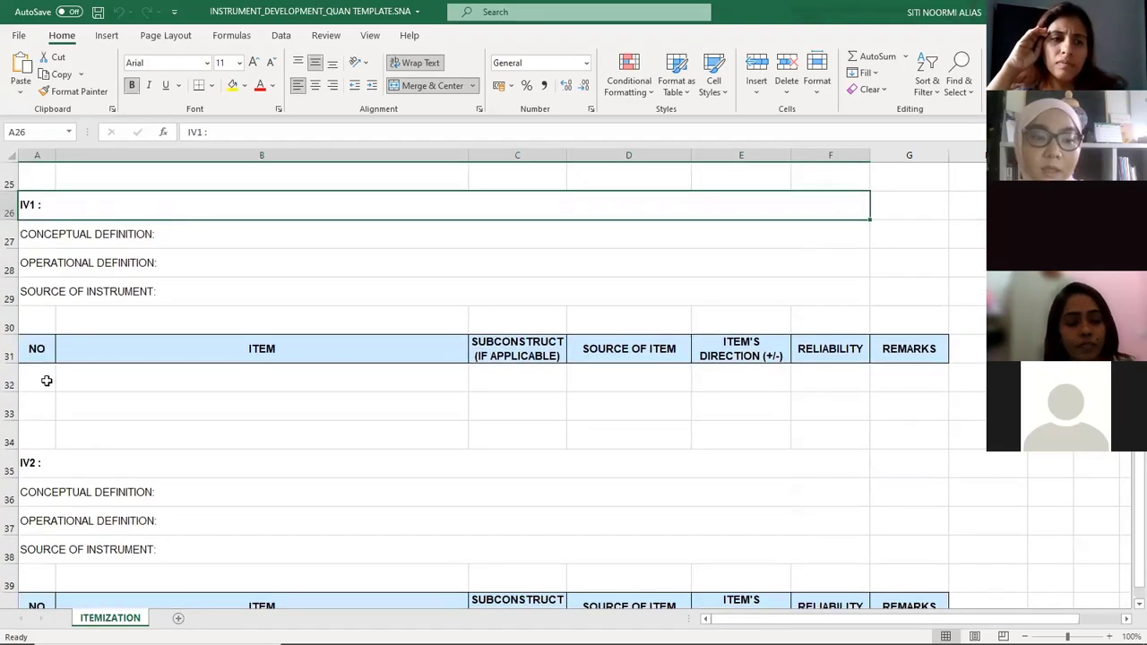
{"action": "left_click", "coordinate": [111, 469]}
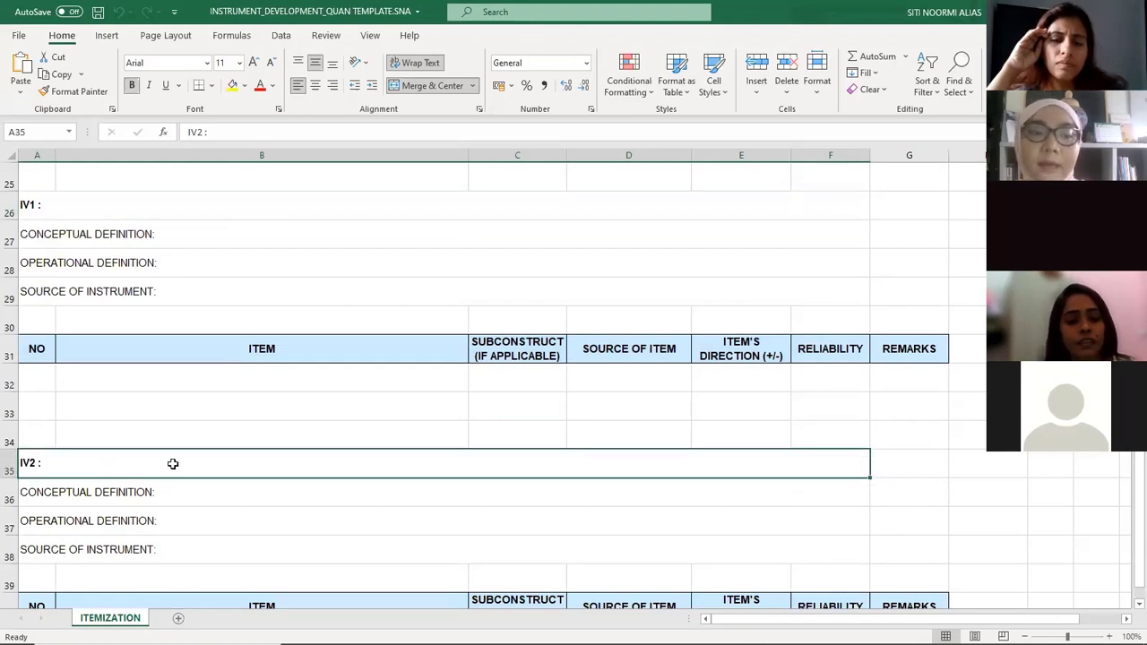
{"action": "left_click", "coordinate": [88, 384]}
{"action": "left_click_drag", "start_coordinate": [79, 413], "coordinate": [80, 439]}
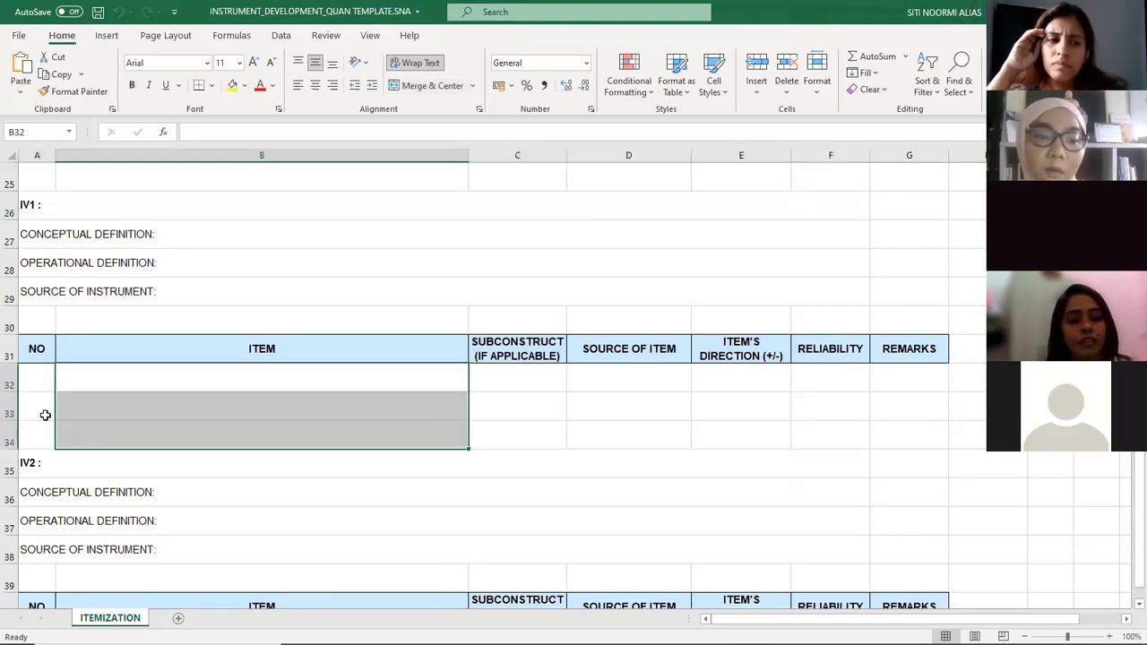
{"action": "left_click_drag", "start_coordinate": [30, 385], "coordinate": [128, 443]}
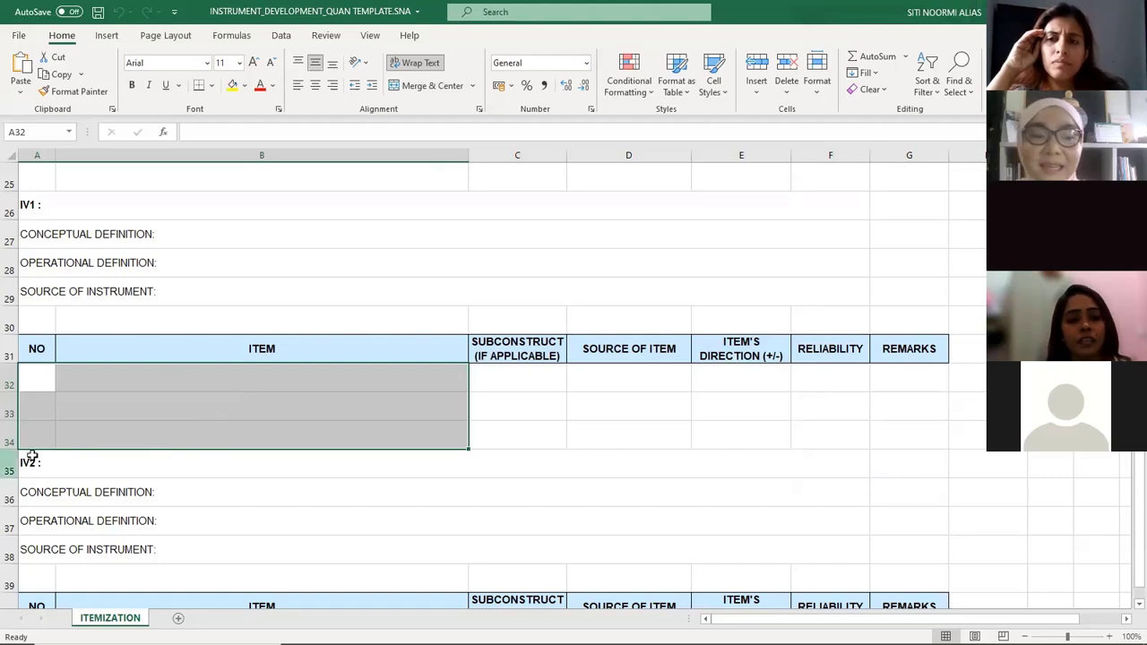
{"action": "left_click", "coordinate": [9, 435]}
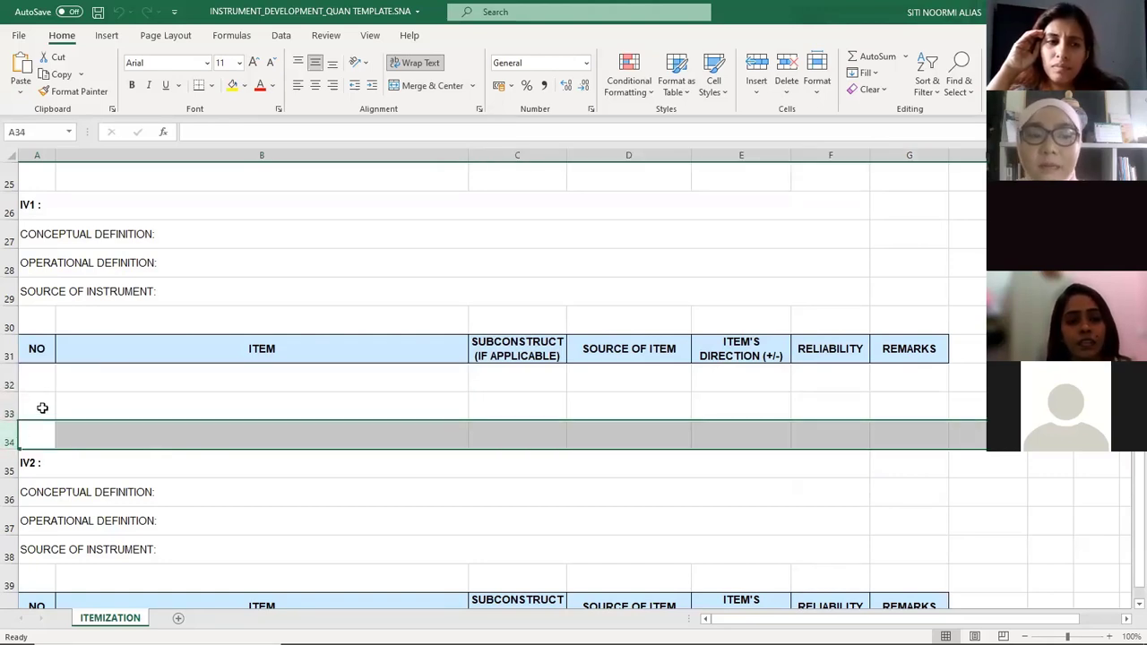
{"action": "right_click", "coordinate": [9, 411]}
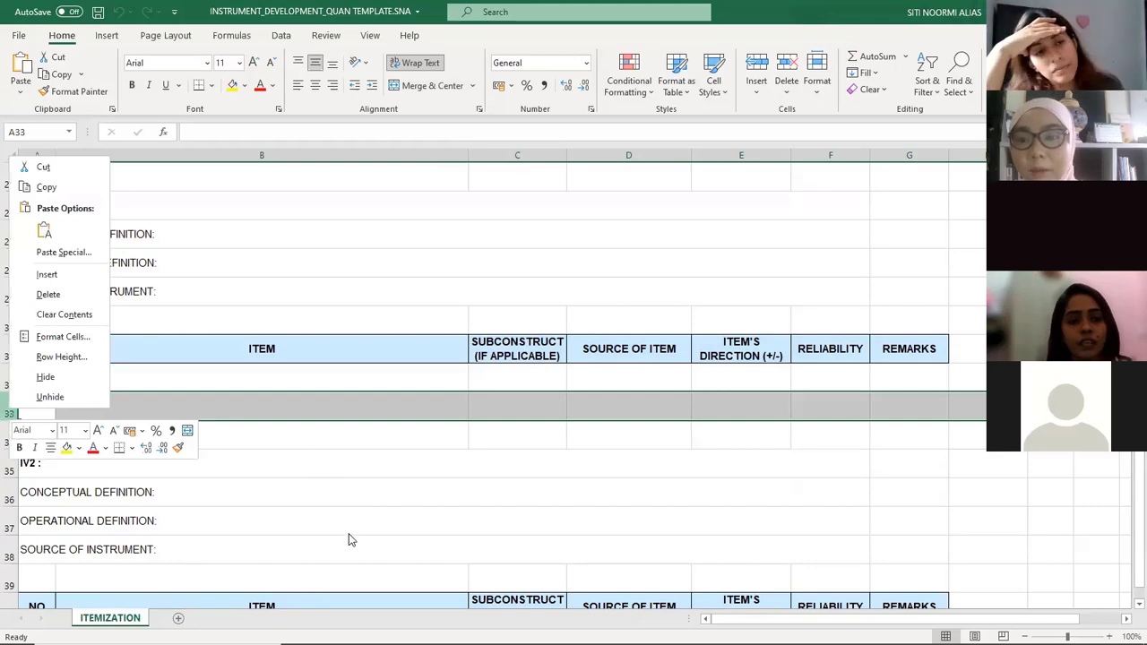
{"action": "key", "text": "Escape"}
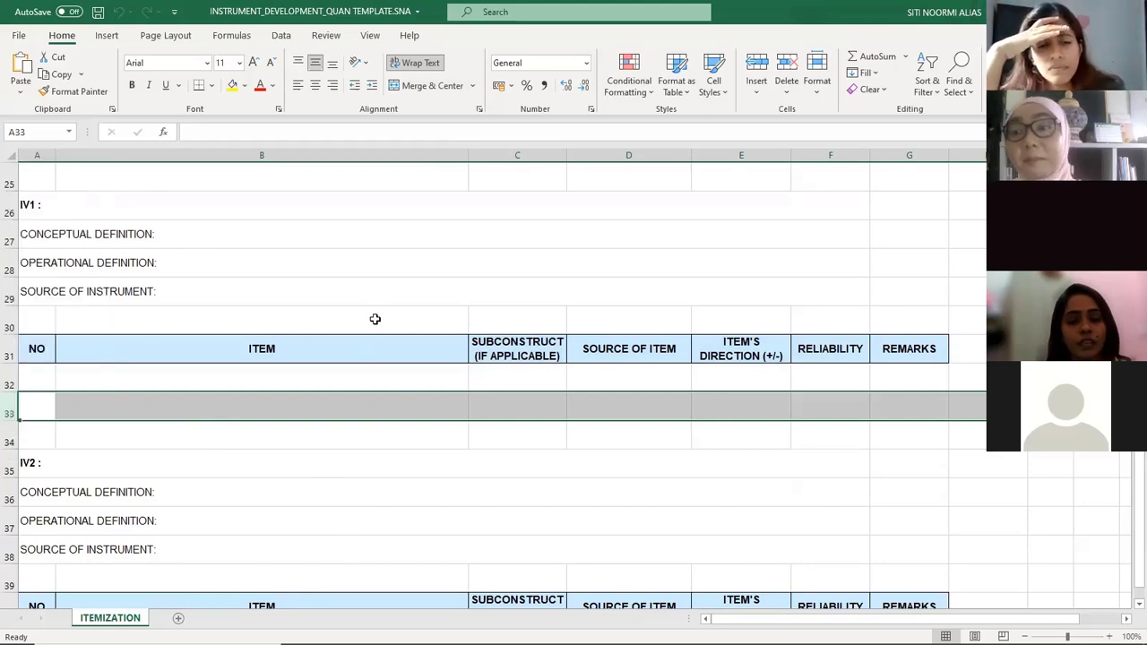
Step: Replace the placeholder research title with "PREDICTORS OF JOB PERFORMANCE AMONG EMPLOYEES IN MANUFACTURING COMPANIES"
{"action": "scroll", "coordinate": [374, 313], "scroll_direction": "up", "scroll_amount": 3}
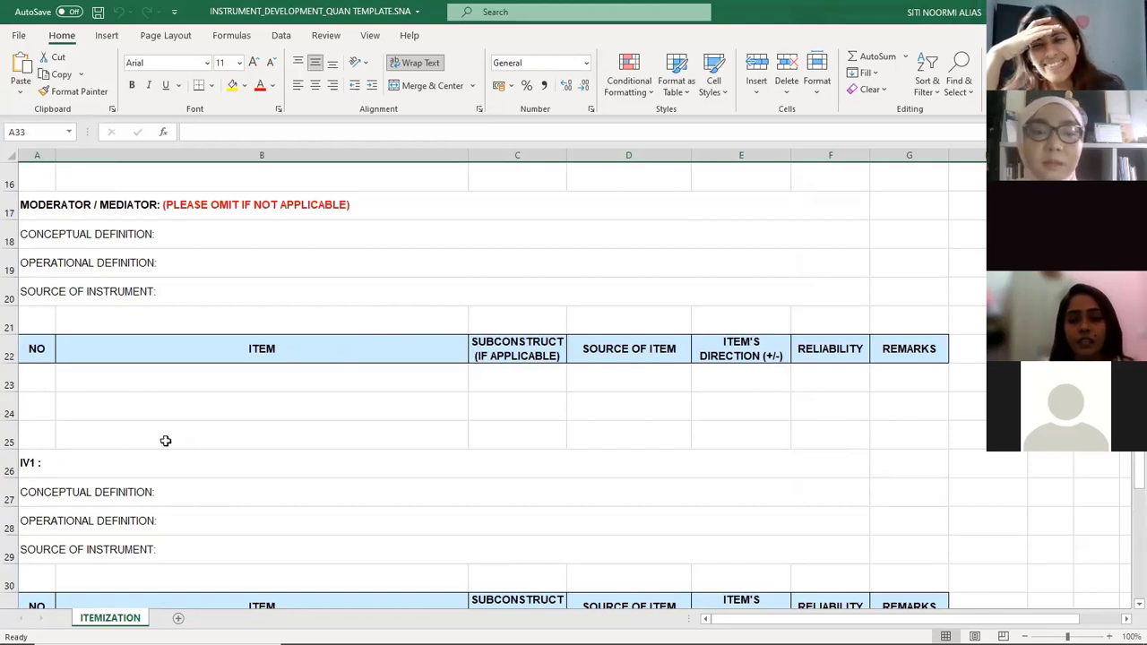
{"action": "scroll", "coordinate": [246, 428], "scroll_direction": "up", "scroll_amount": 5}
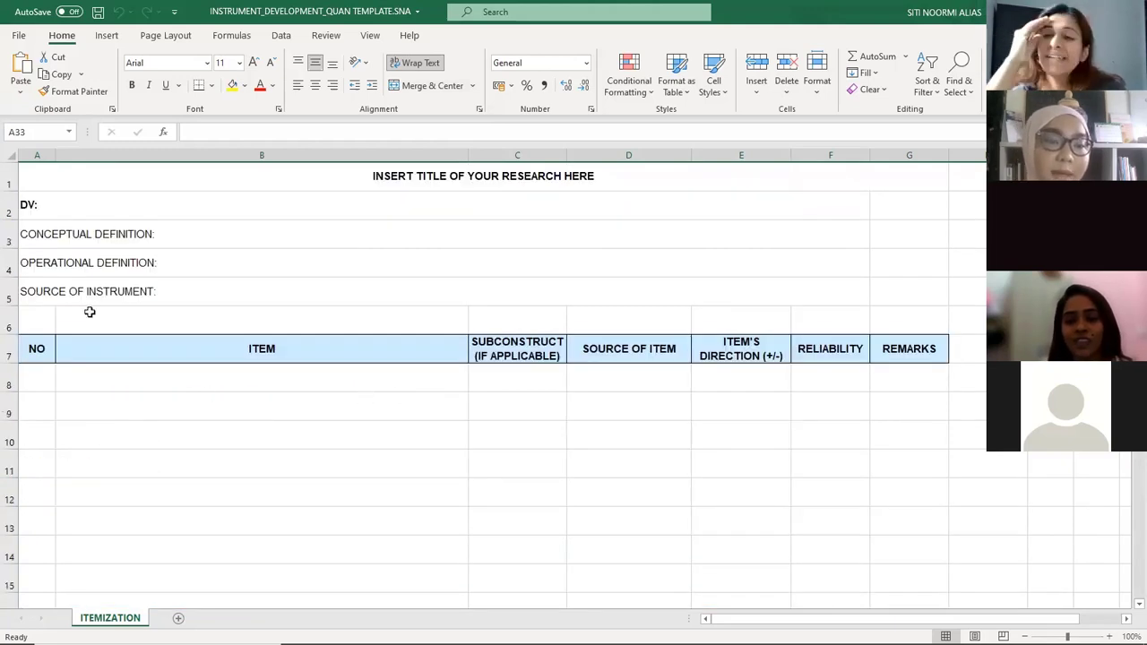
{"action": "left_click", "coordinate": [98, 212]}
{"action": "left_click", "coordinate": [583, 176]}
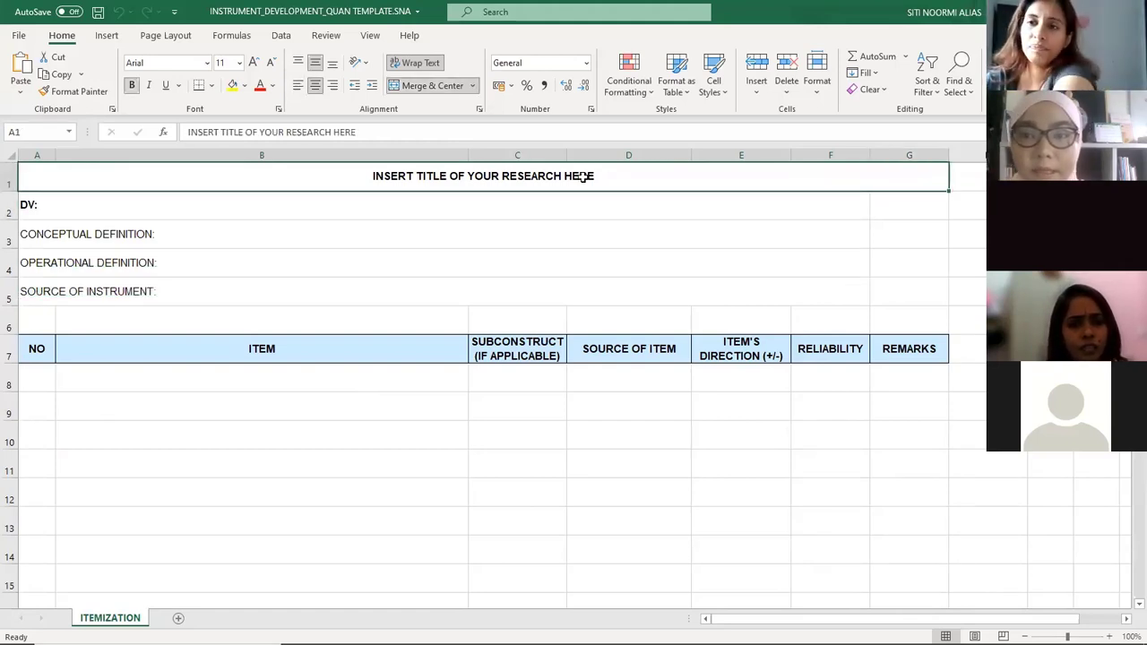
{"action": "double_click", "coordinate": [520, 176]}
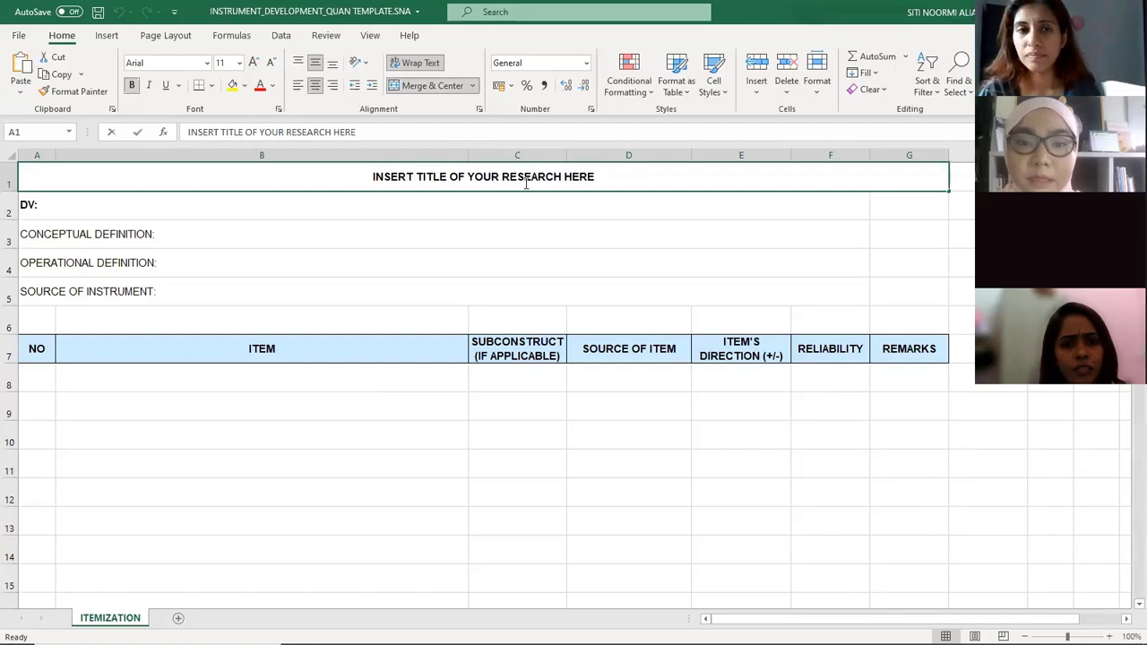
{"action": "left_click_drag", "start_coordinate": [620, 177], "coordinate": [351, 184]}
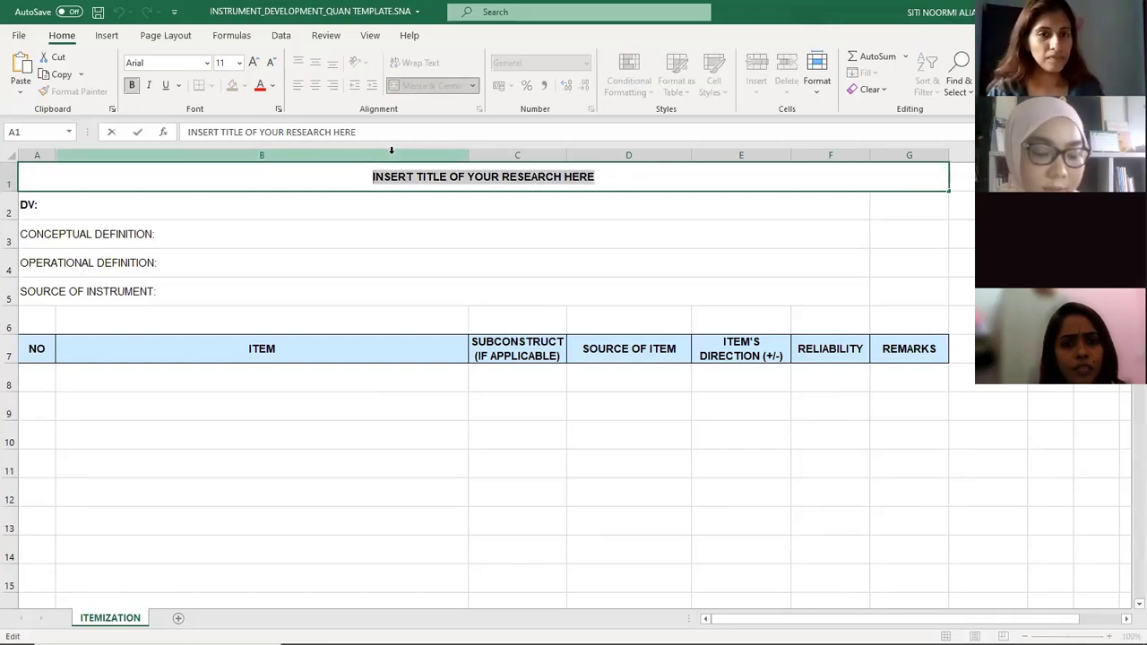
{"action": "type", "text": "FACTORS"}
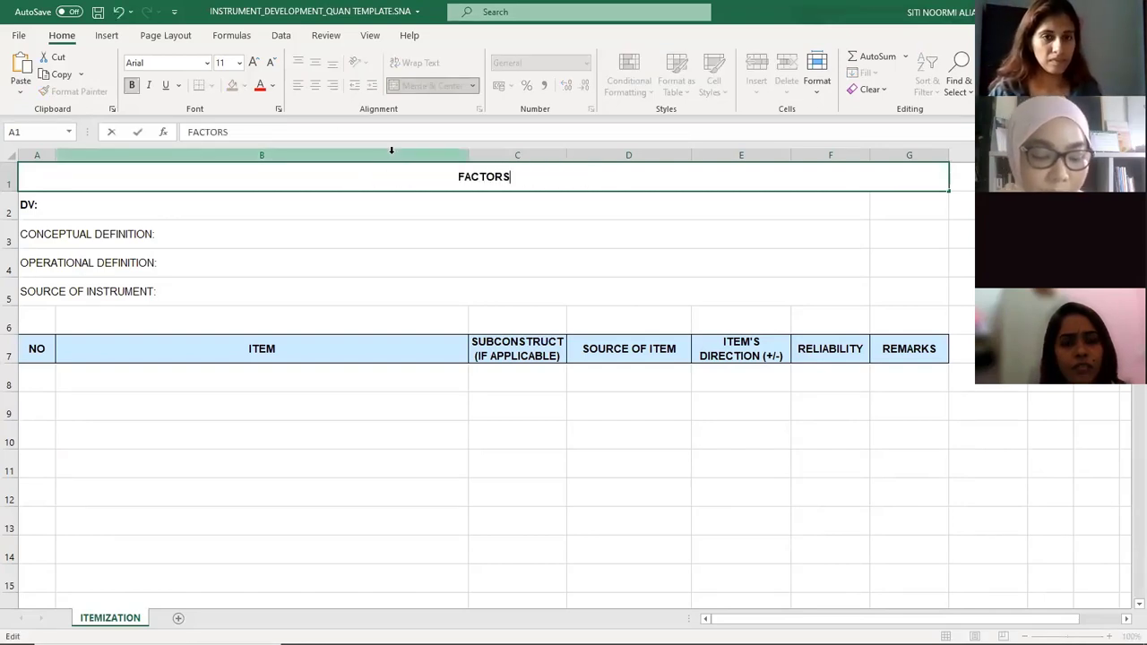
{"action": "type", "text": " CONFIT"}
{"action": "key", "text": "BackSpace"}
{"action": "key", "text": "BackSpace"}
{"action": "key", "text": "BackSpace"}
{"action": "key", "text": "BackSpace"}
{"action": "key", "text": "BackSpace"}
{"action": "key", "text": "BackSpace"}
{"action": "key", "text": "BackSpace"}
{"action": "key", "text": "BackSpace"}
{"action": "key", "text": "BackSpace"}
{"action": "key", "text": "BackSpace"}
{"action": "key", "text": "BackSpace"}
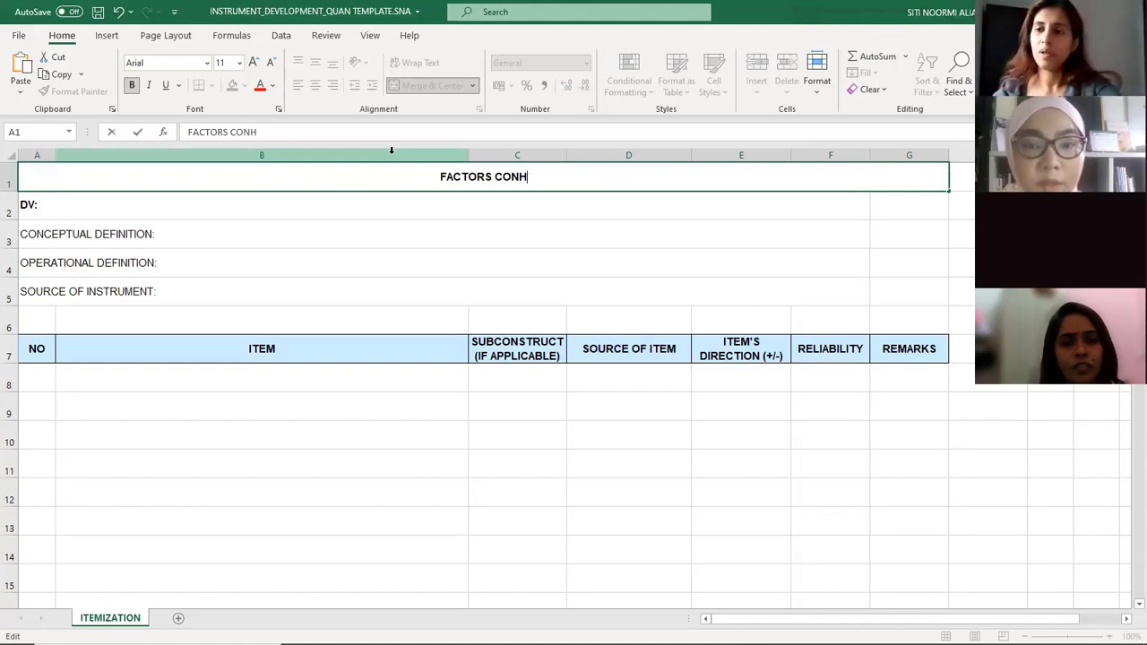
{"action": "key", "text": "BackSpace"}
{"action": "key", "text": "BackSpace"}
{"action": "key", "text": "BackSpace"}
{"action": "type", "text": "PRE"}
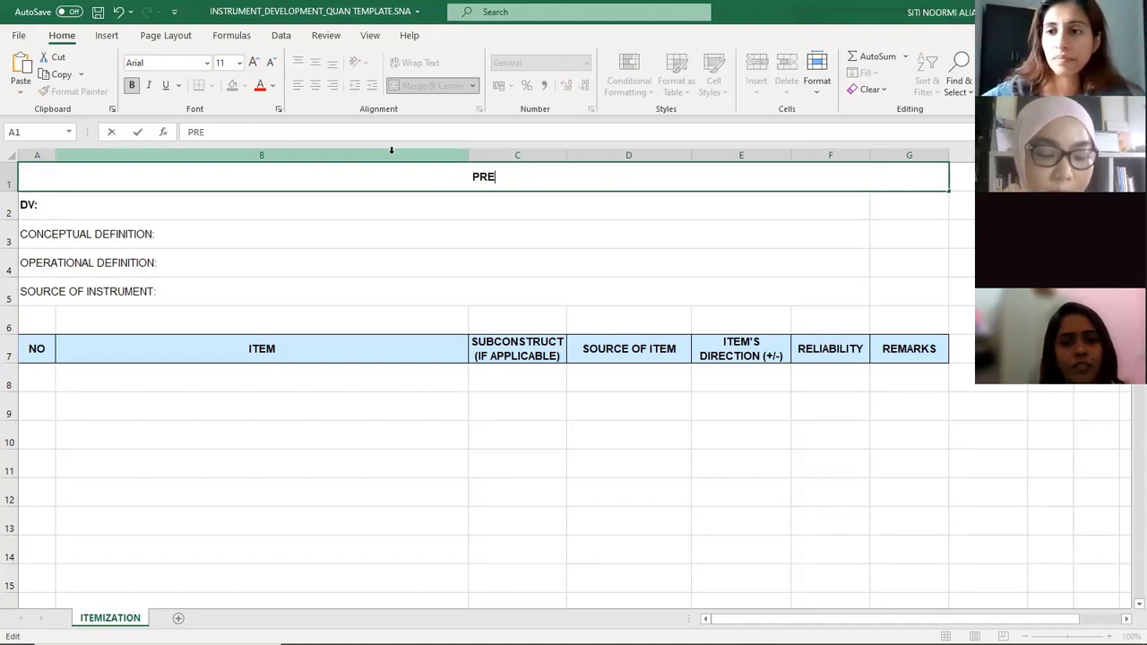
{"action": "type", "text": "DICTORS OF WORK"}
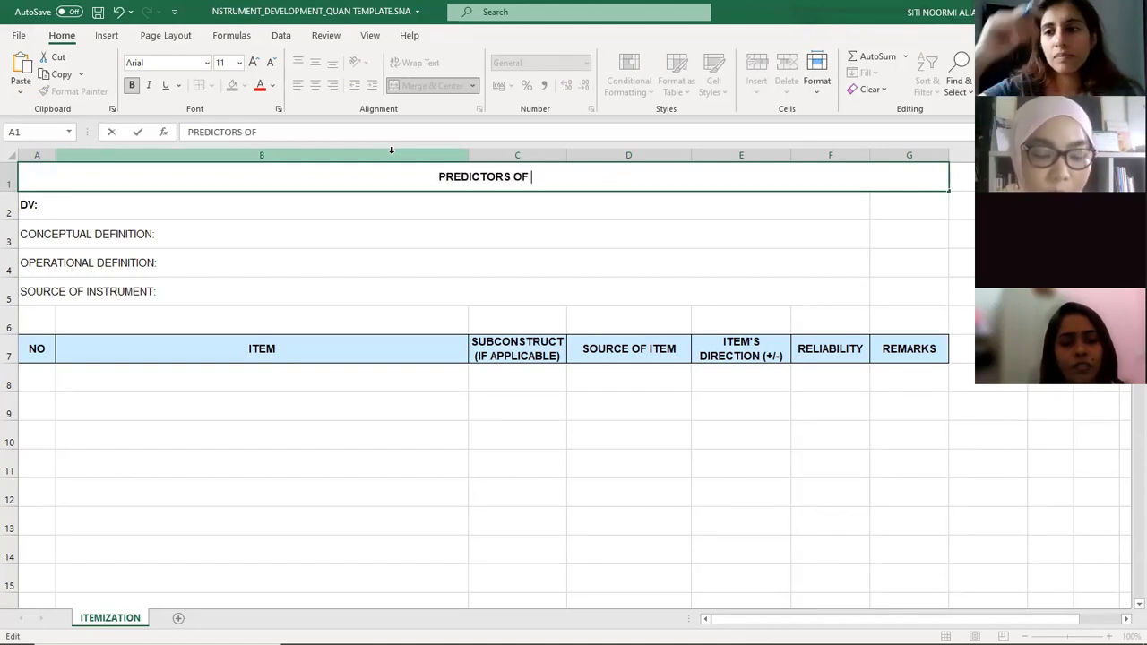
{"action": "key", "text": "BackSpace"}
{"action": "key", "text": "BackSpace"}
{"action": "key", "text": "BackSpace"}
{"action": "key", "text": "BackSpace"}
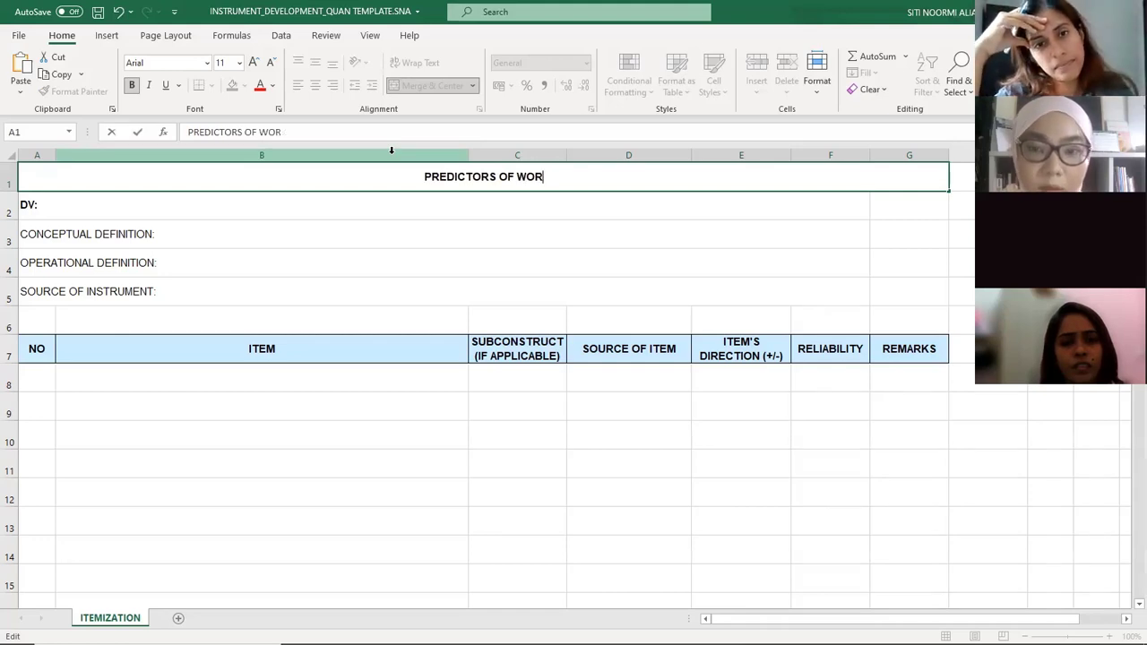
{"action": "type", "text": "JOB"}
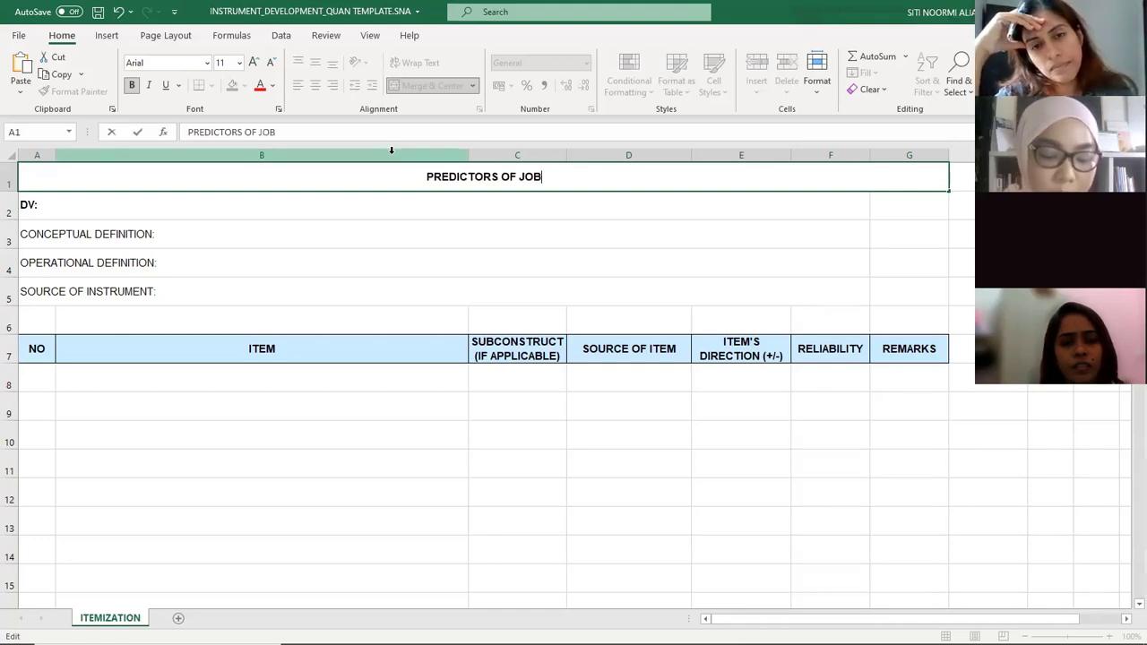
{"action": "type", "text": " PERFORMANCE AMONG"}
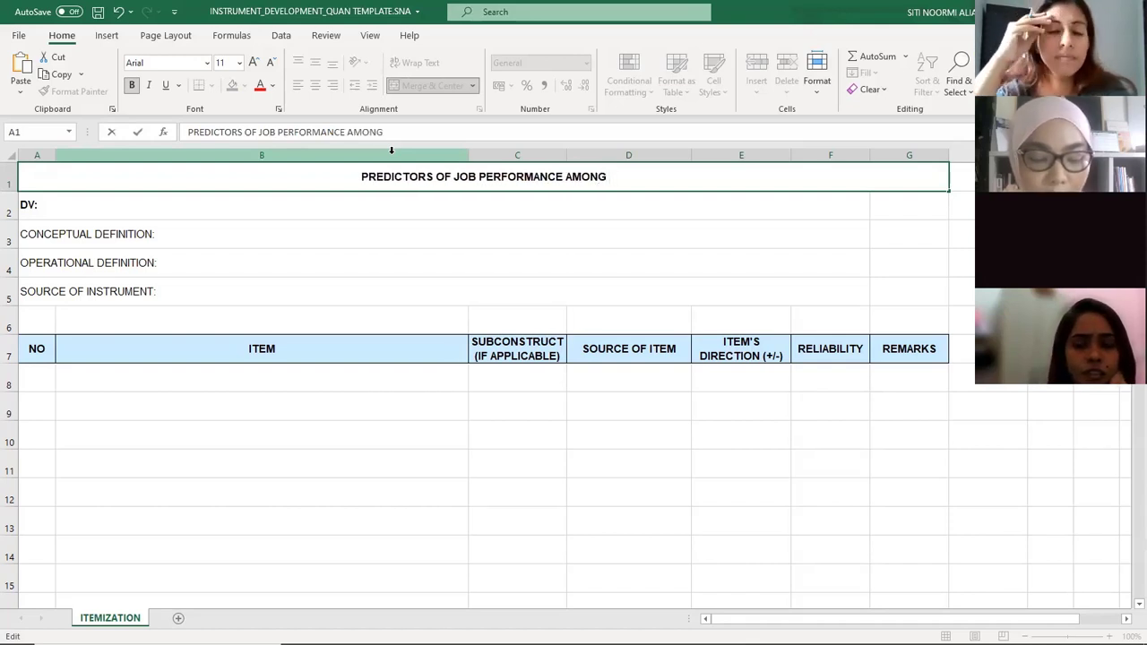
{"action": "type", "text": " EMPLOYEE"}
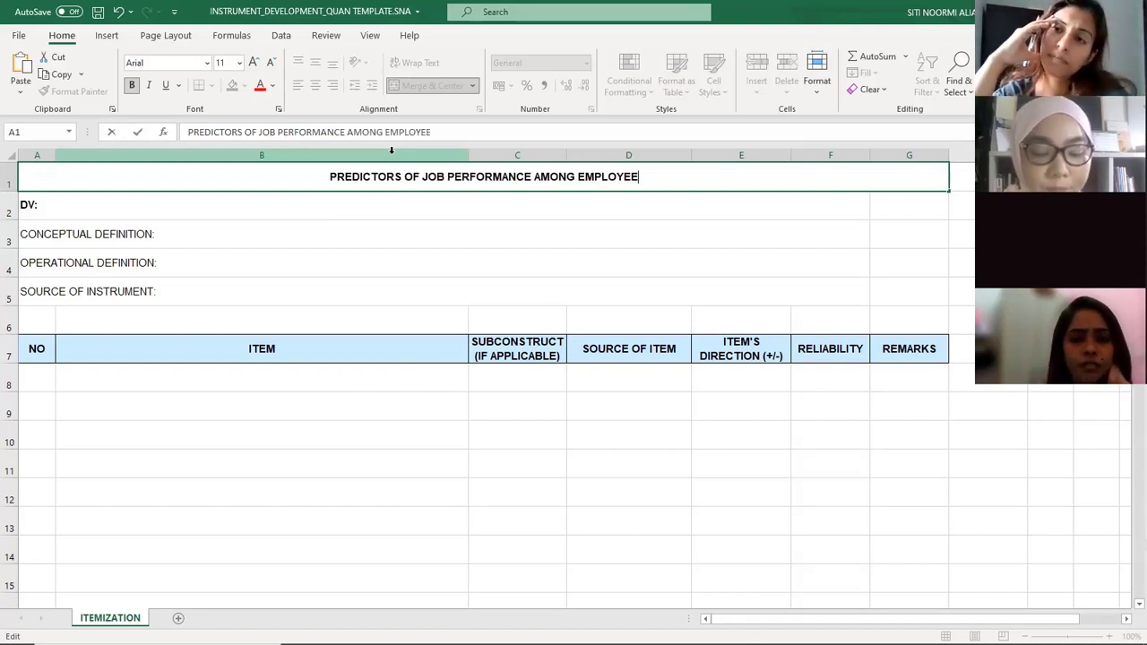
{"action": "type", "text": "S IN MANUCA"}
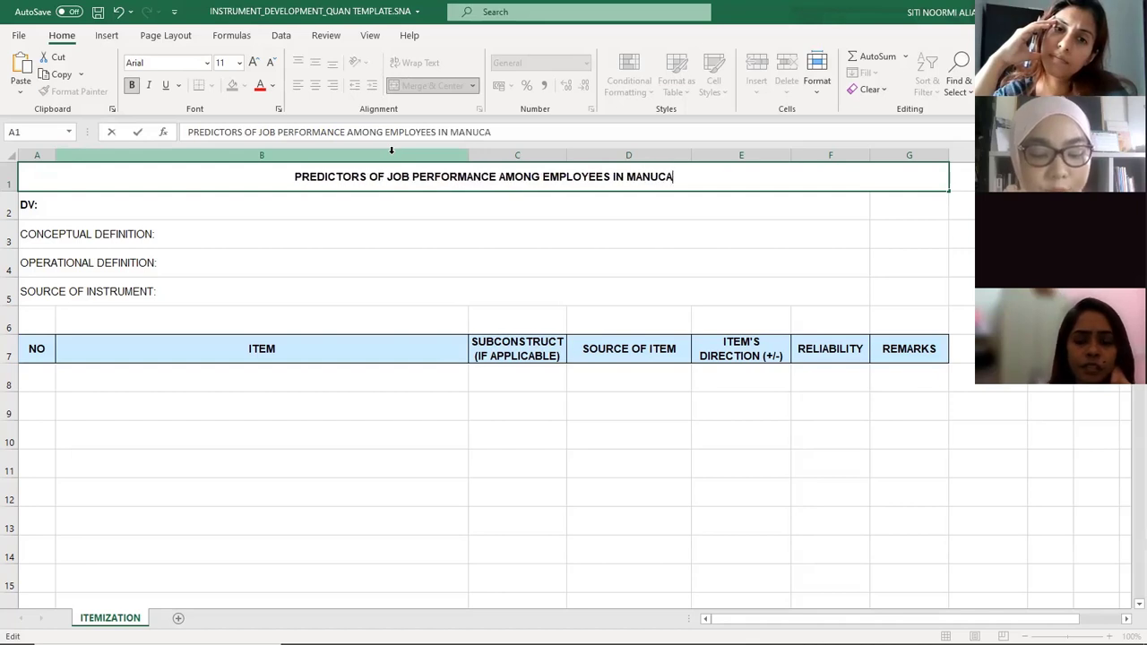
{"action": "key", "text": "BackSpace"}
{"action": "key", "text": "BackSpace"}
{"action": "key", "text": "BackSpace"}
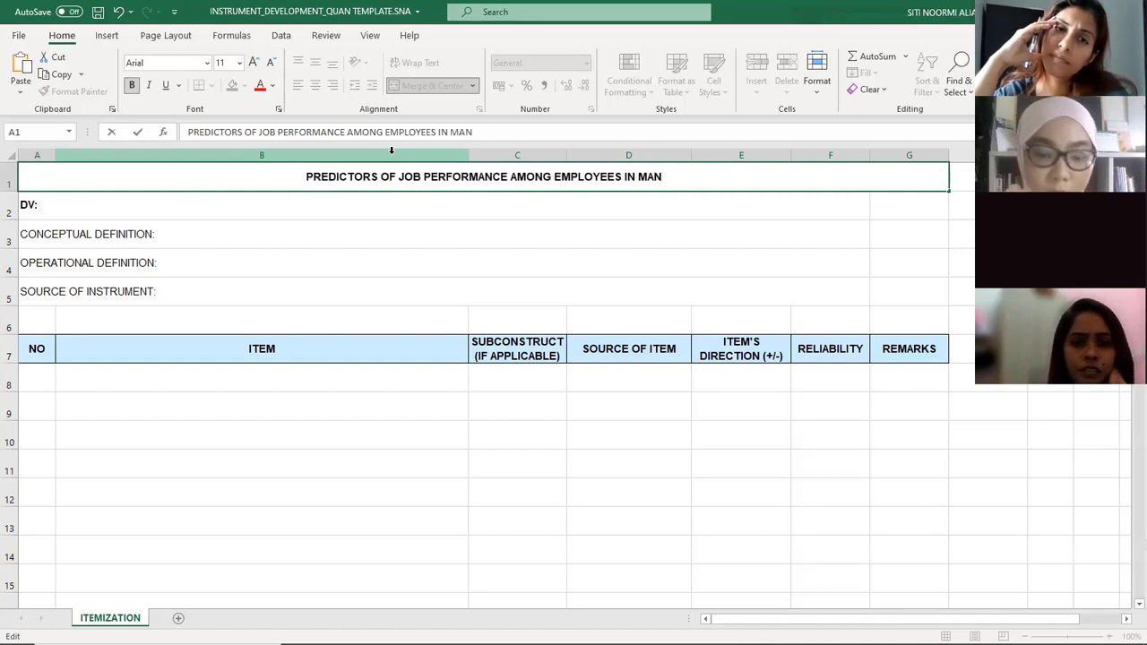
{"action": "type", "text": "UFACTURIN"}
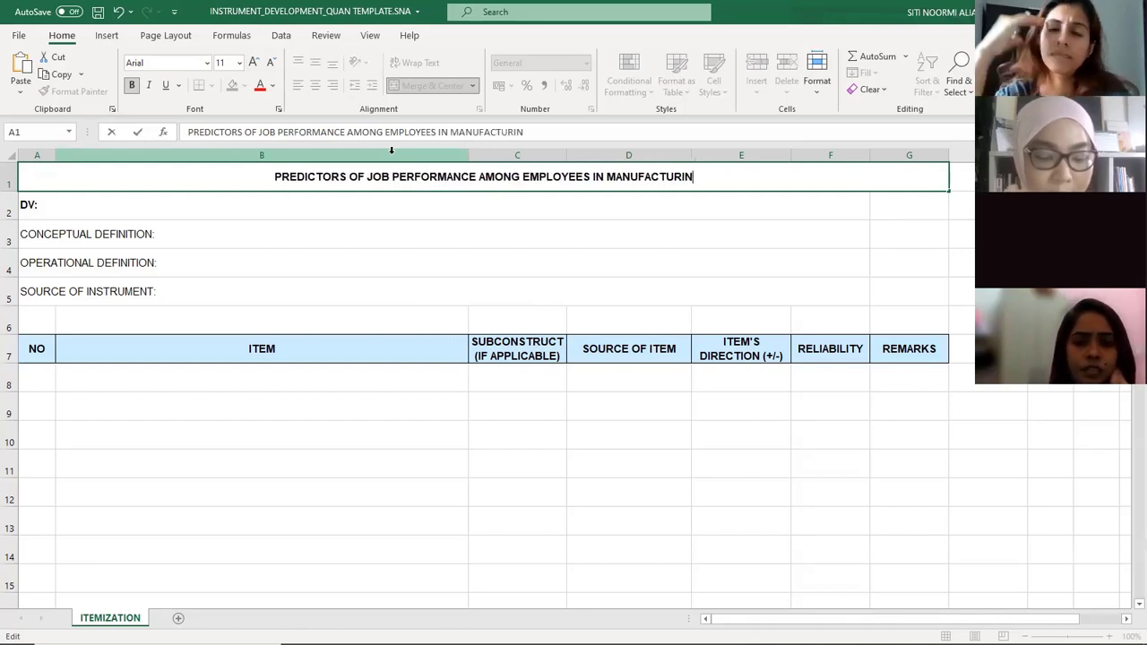
{"action": "type", "text": "G COMPANIES"}
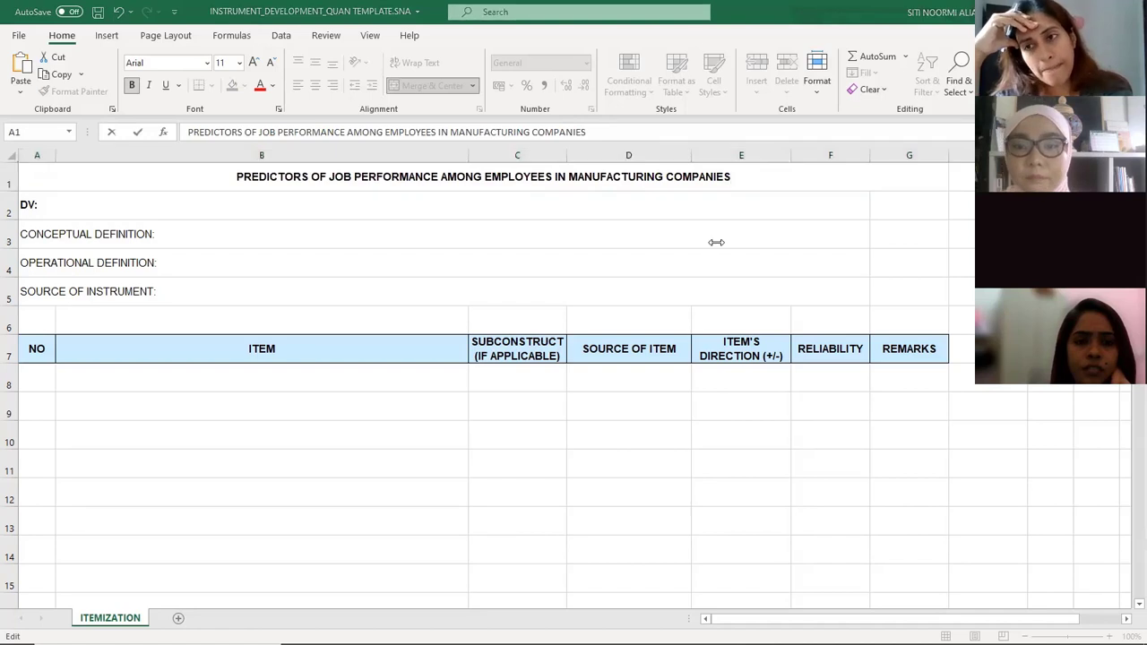
Step: Enter JOB PERFORMANCE as the DV in cell A2
{"action": "left_click", "coordinate": [336, 204]}
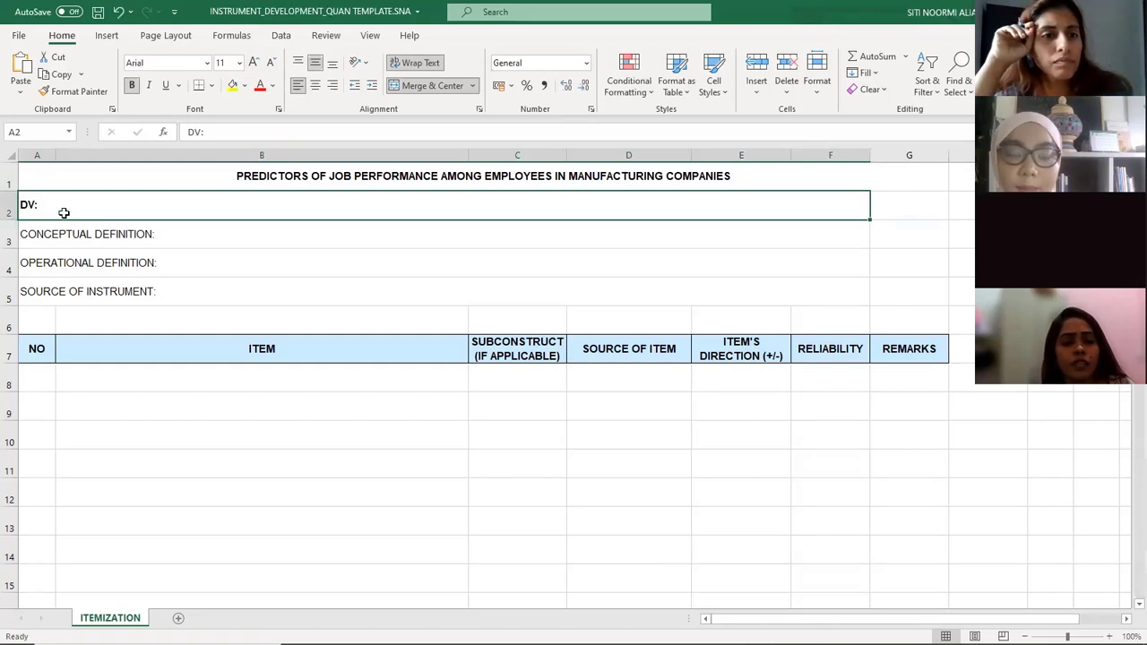
{"action": "double_click", "coordinate": [218, 199]}
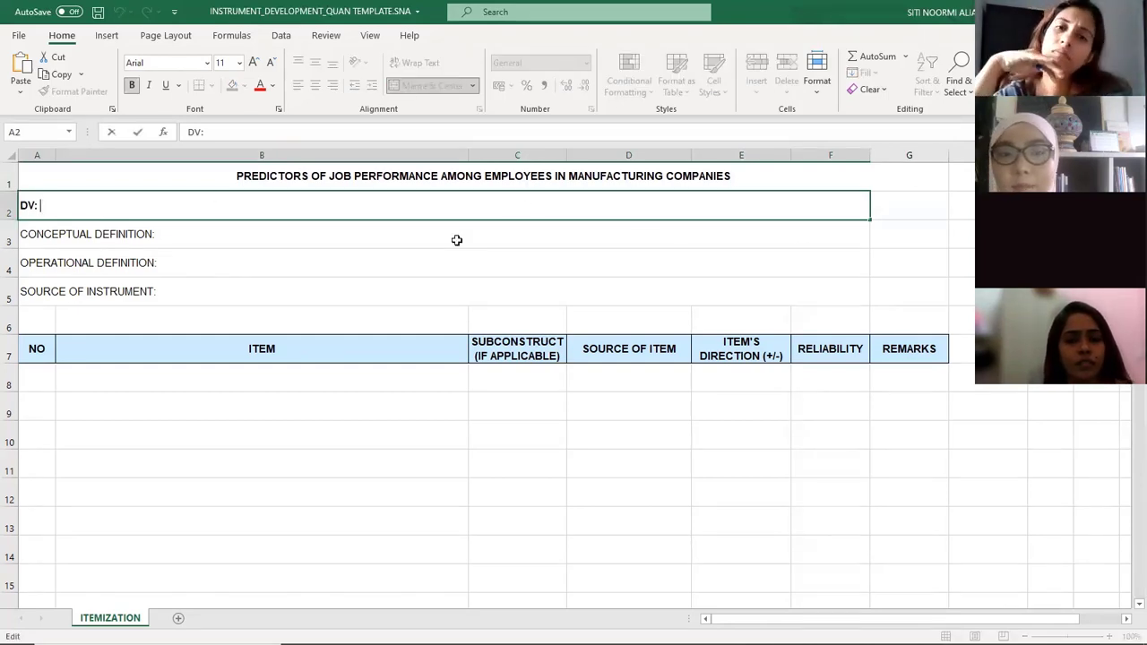
{"action": "left_click", "coordinate": [403, 283]}
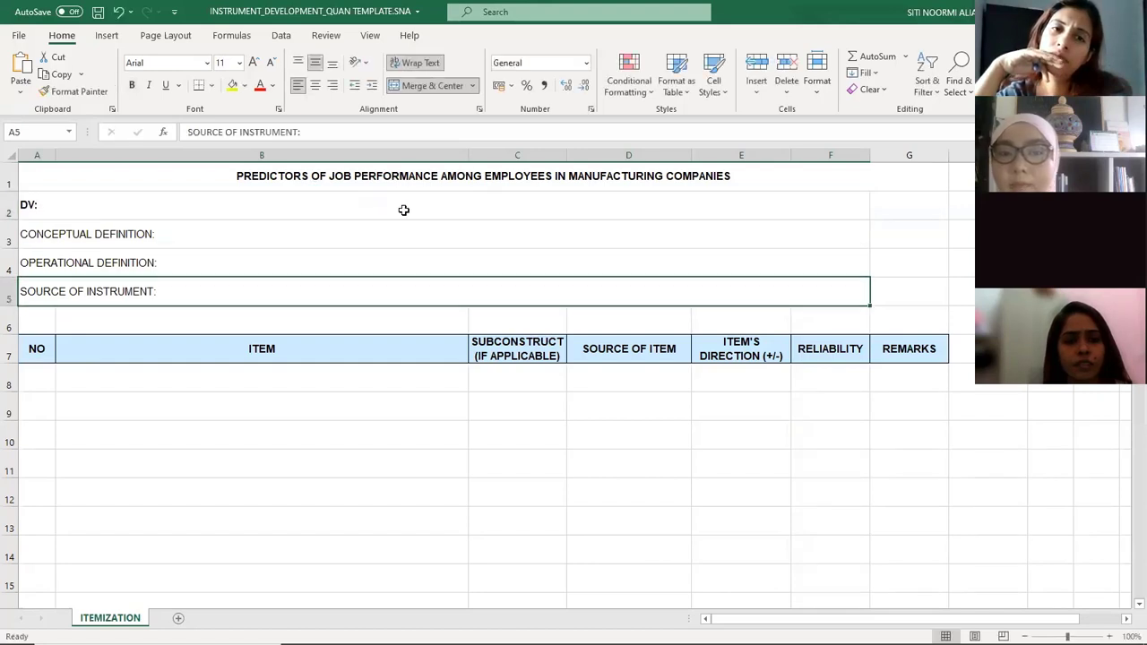
{"action": "left_click", "coordinate": [397, 182]}
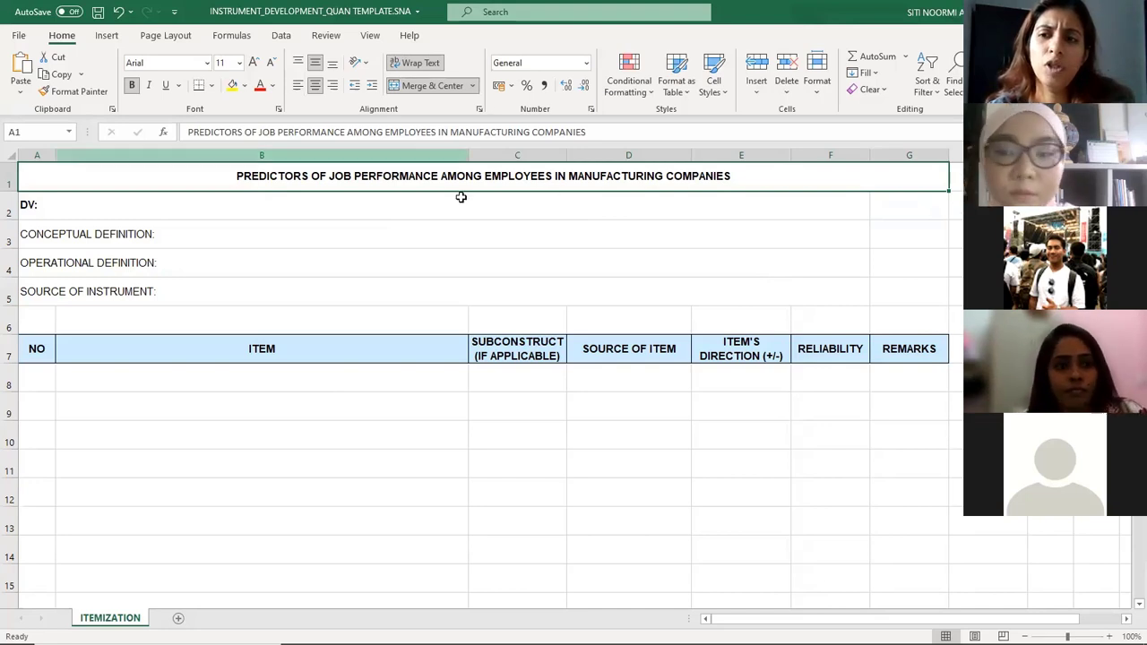
{"action": "double_click", "coordinate": [235, 208]}
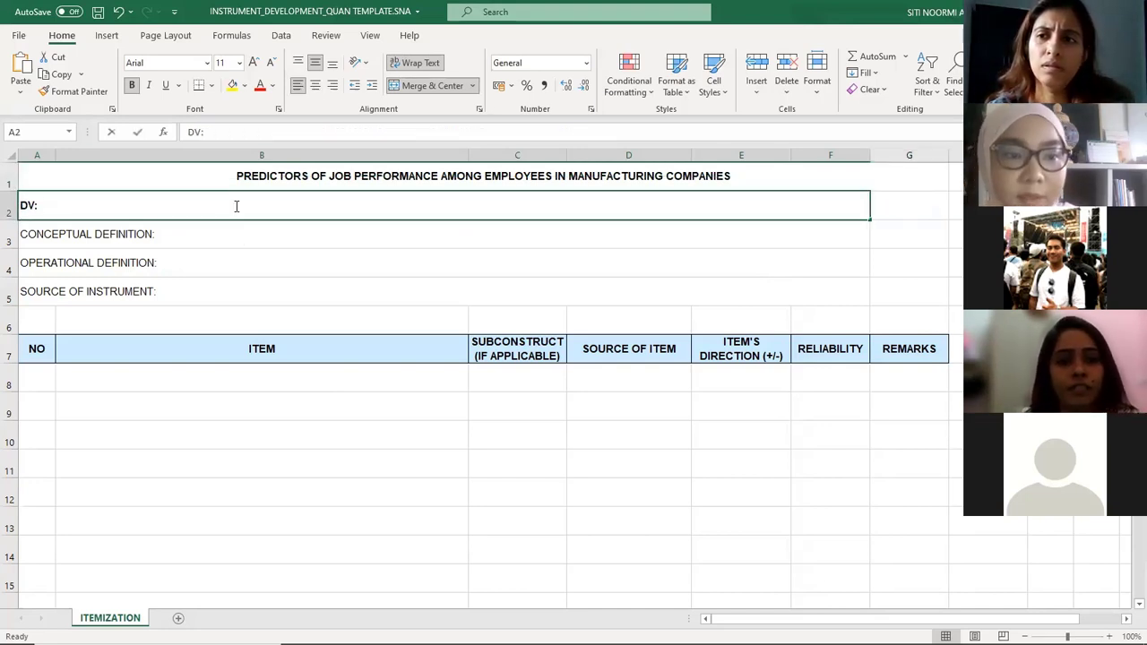
{"action": "type", "text": "JOB PE"}
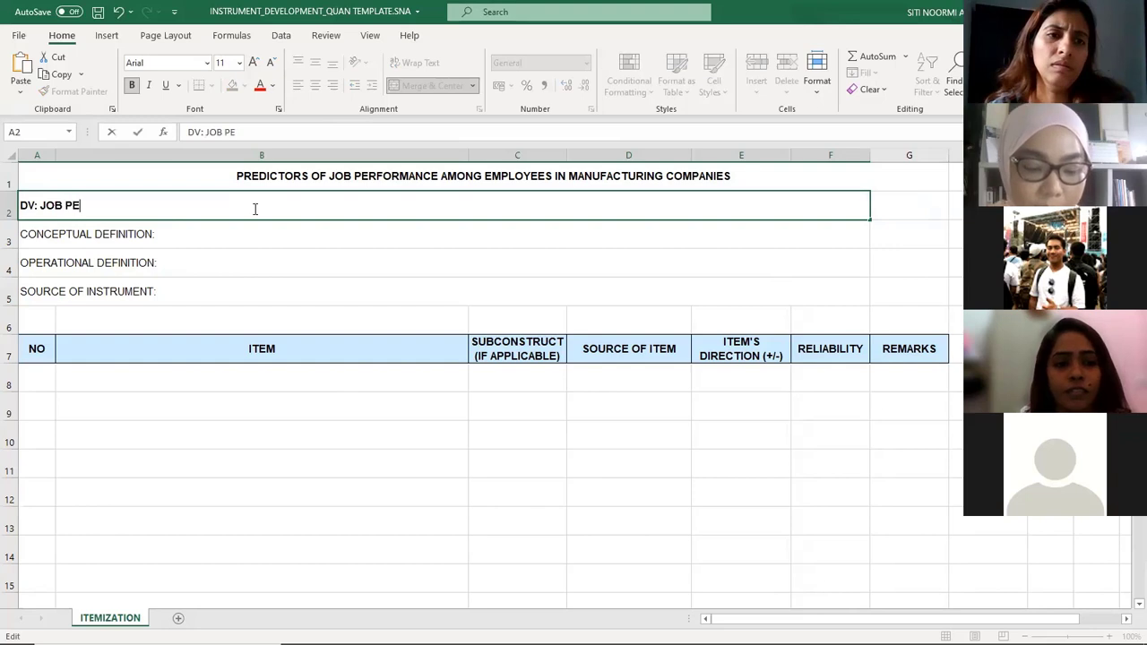
{"action": "type", "text": "RFORMANCE"}
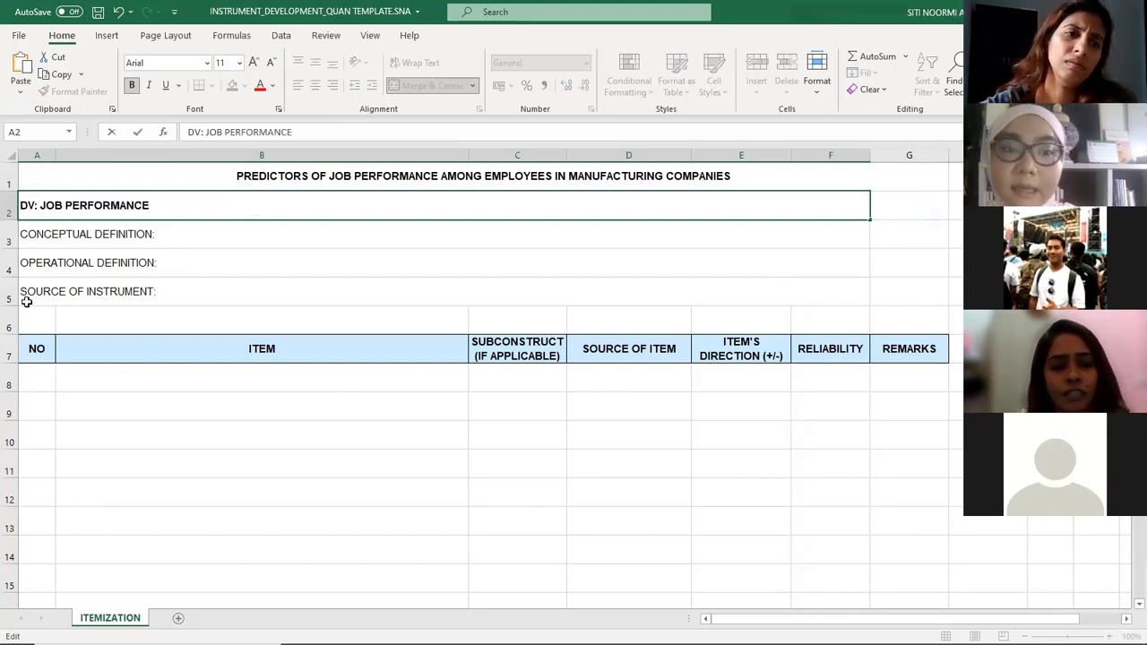
{"action": "left_click", "coordinate": [403, 238]}
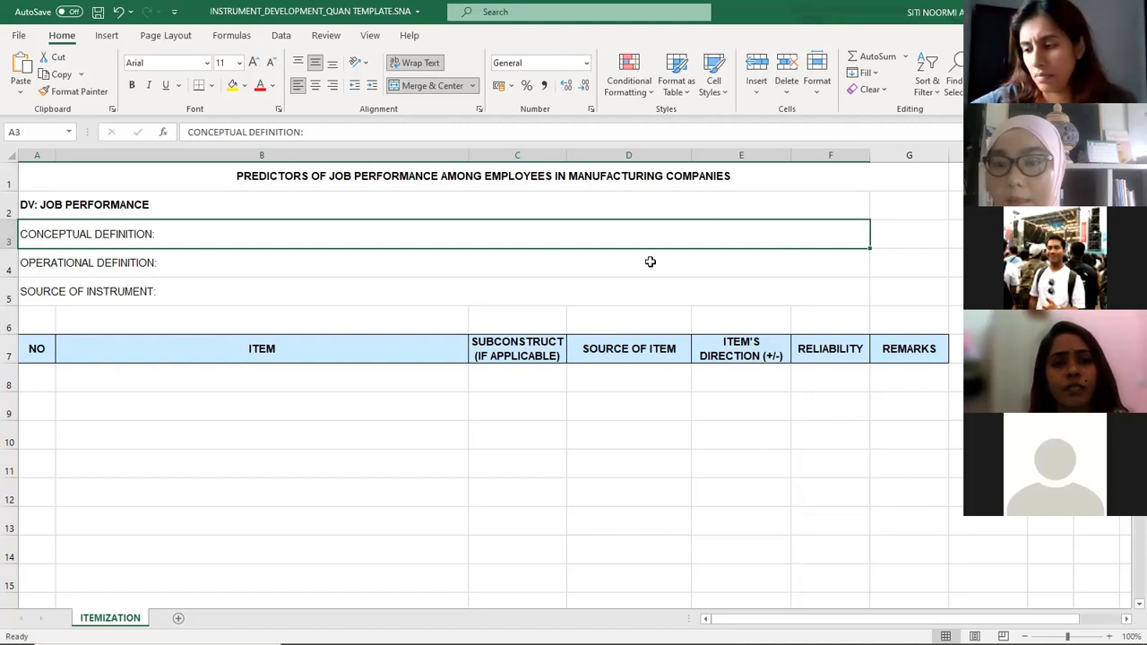
Step: Review the DV fields, the word PREDICTORS in the research title, and the moderator/mediator and IV1 sections below
{"action": "left_click", "coordinate": [630, 288]}
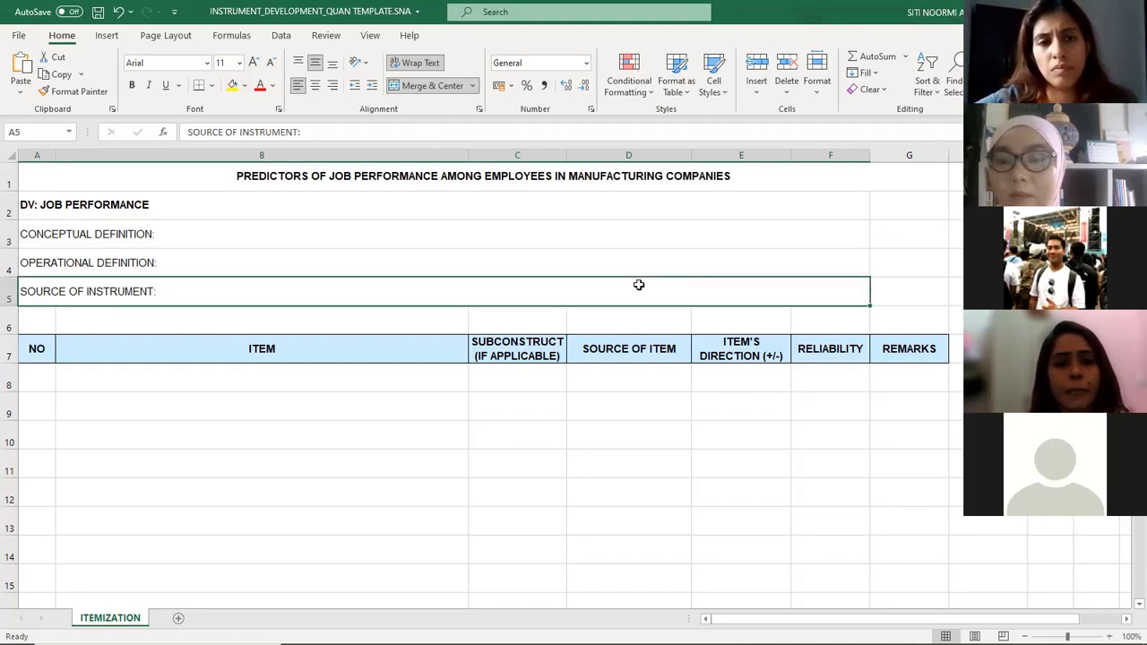
{"action": "left_click", "coordinate": [734, 203]}
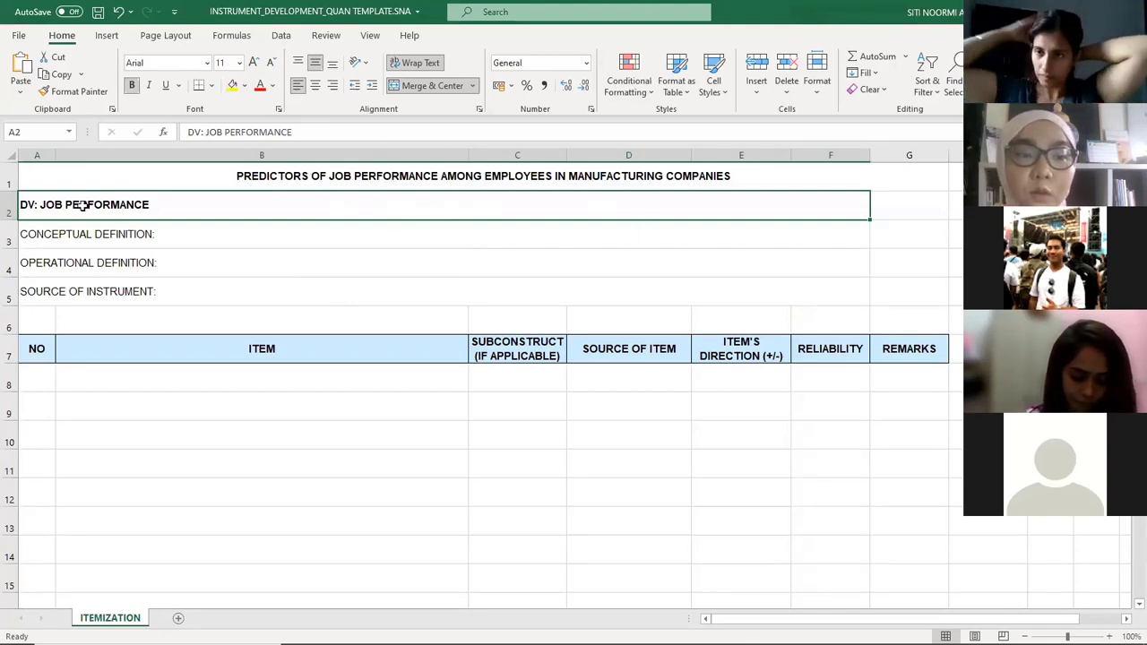
{"action": "left_click", "coordinate": [528, 185]}
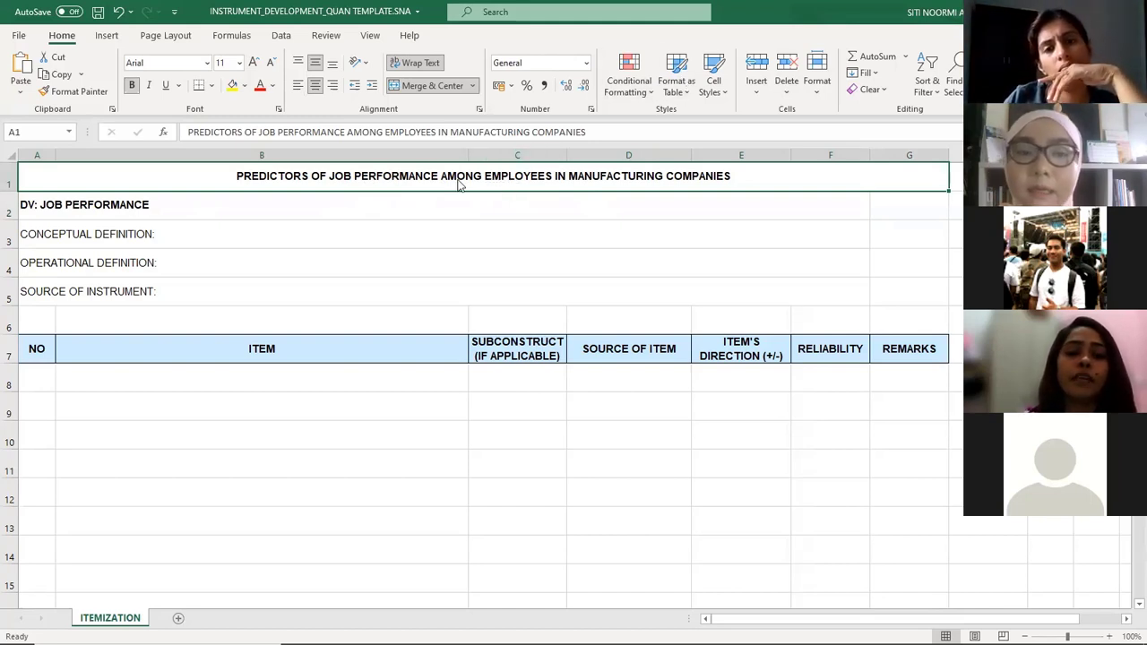
{"action": "double_click", "coordinate": [307, 176]}
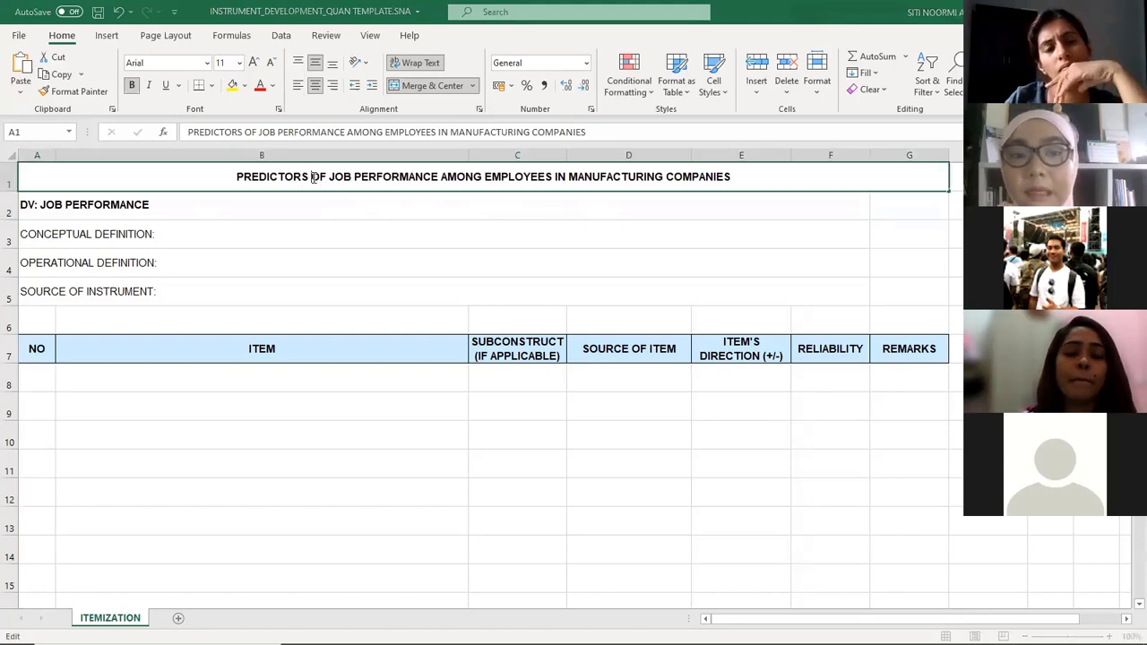
{"action": "left_click_drag", "start_coordinate": [310, 177], "coordinate": [237, 176]}
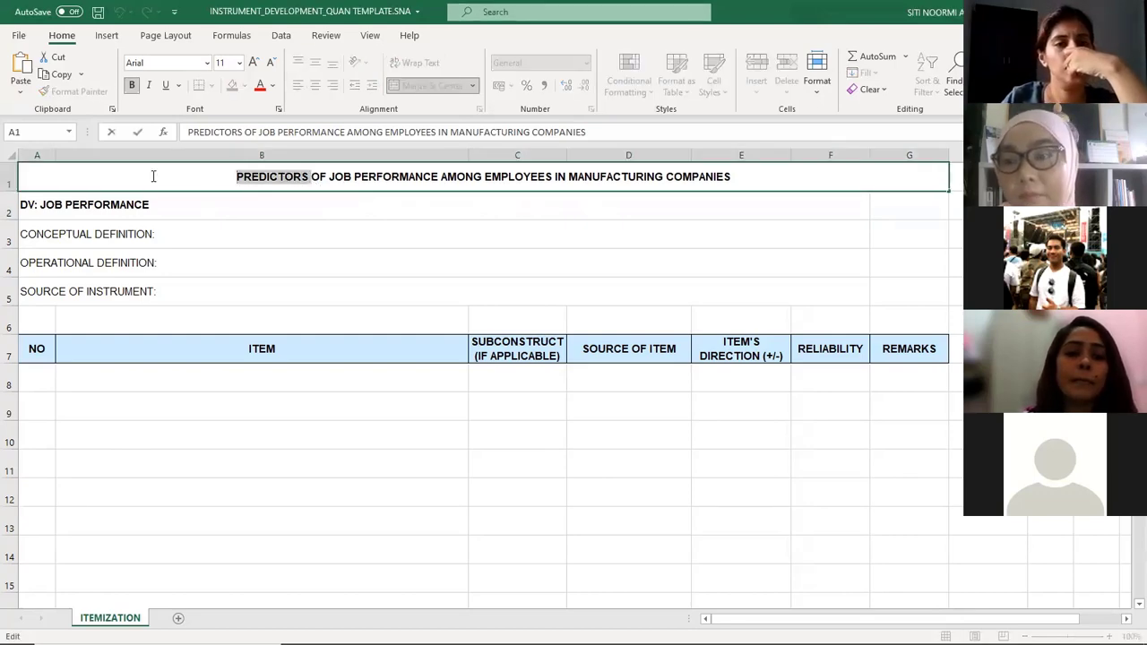
{"action": "left_click", "coordinate": [305, 478]}
{"action": "scroll", "coordinate": [305, 475], "scroll_direction": "down", "scroll_amount": 4}
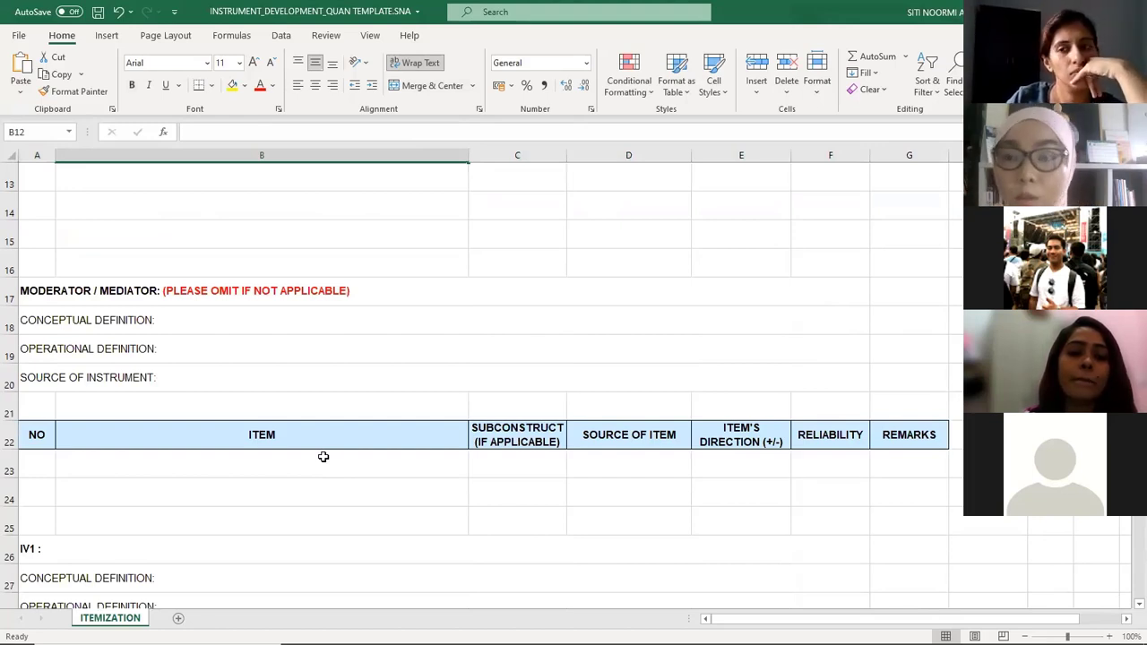
{"action": "scroll", "coordinate": [354, 461], "scroll_direction": "up", "scroll_amount": 4}
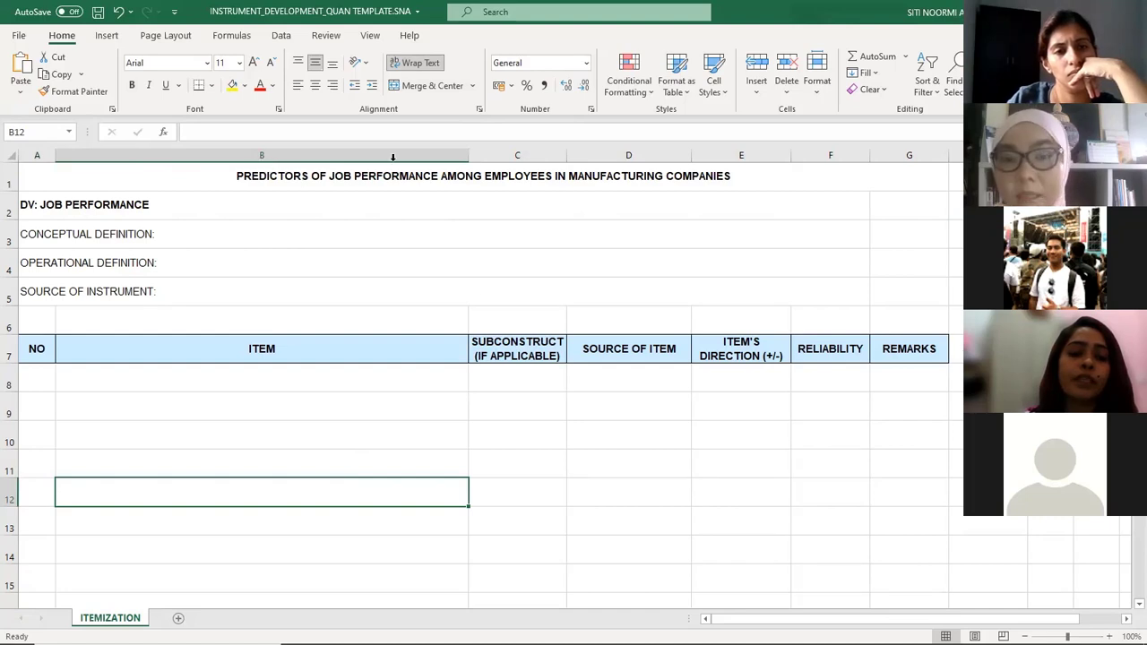
{"action": "left_click", "coordinate": [433, 179]}
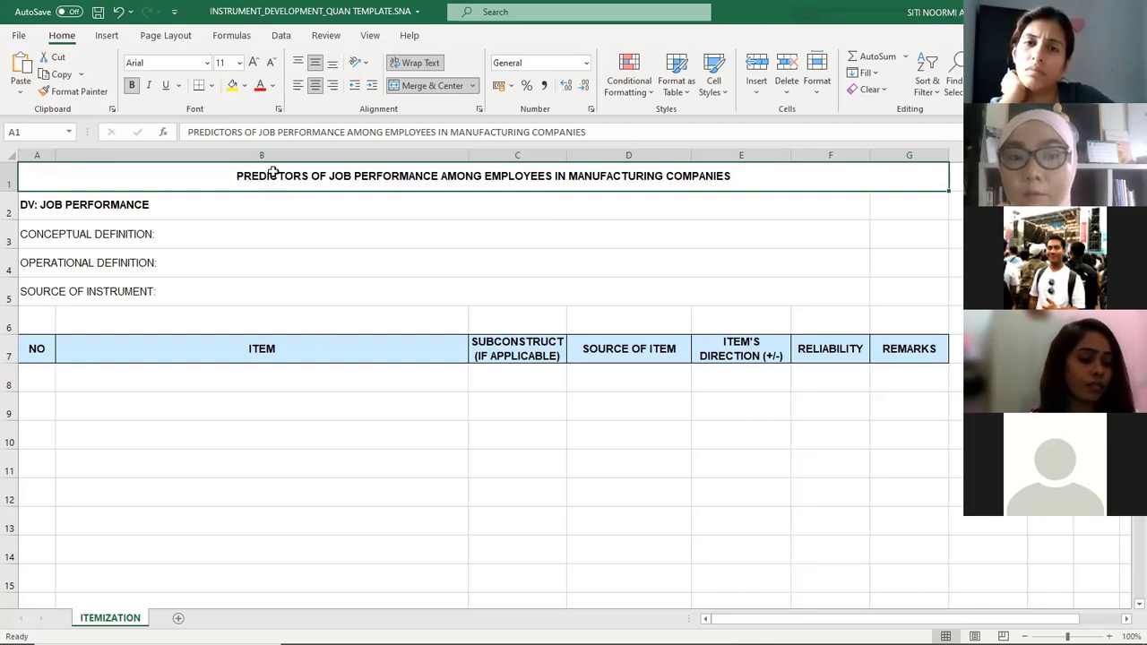
{"action": "double_click", "coordinate": [183, 176]}
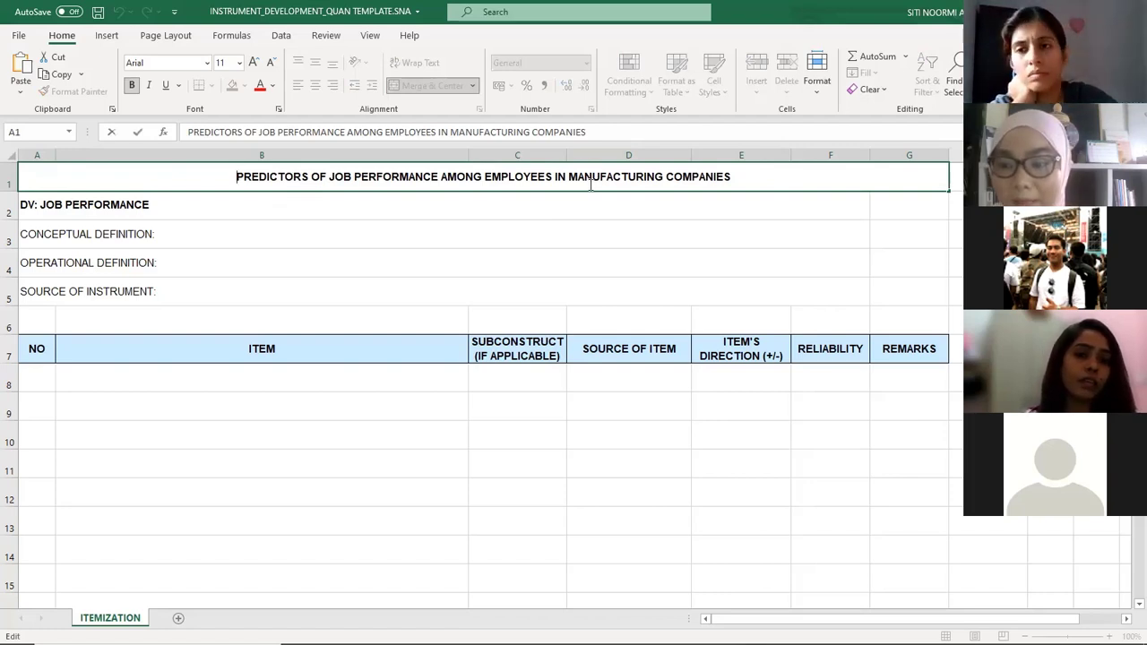
{"action": "left_click", "coordinate": [246, 237]}
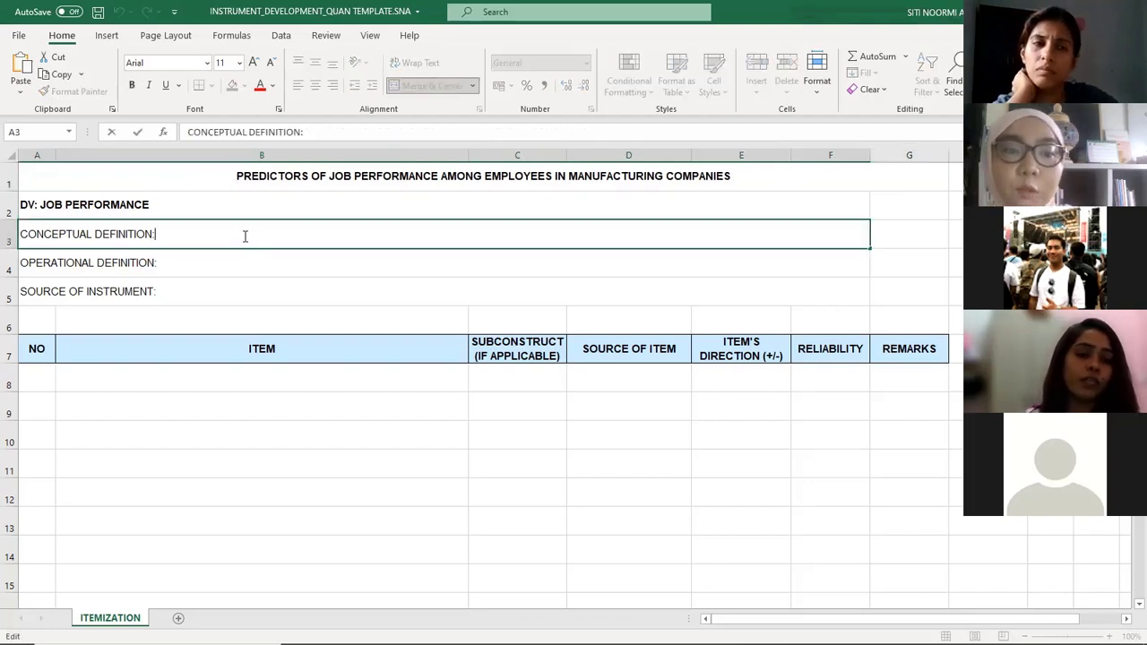
{"action": "left_click", "coordinate": [240, 285]}
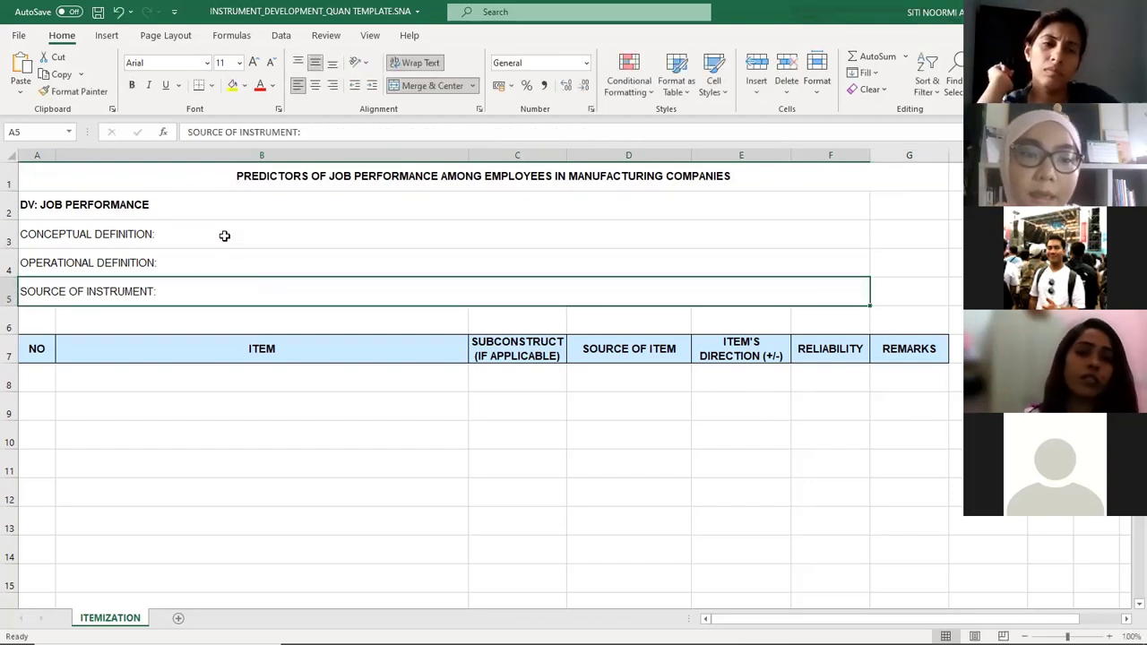
{"action": "left_click", "coordinate": [226, 236]}
{"action": "double_click", "coordinate": [226, 236]}
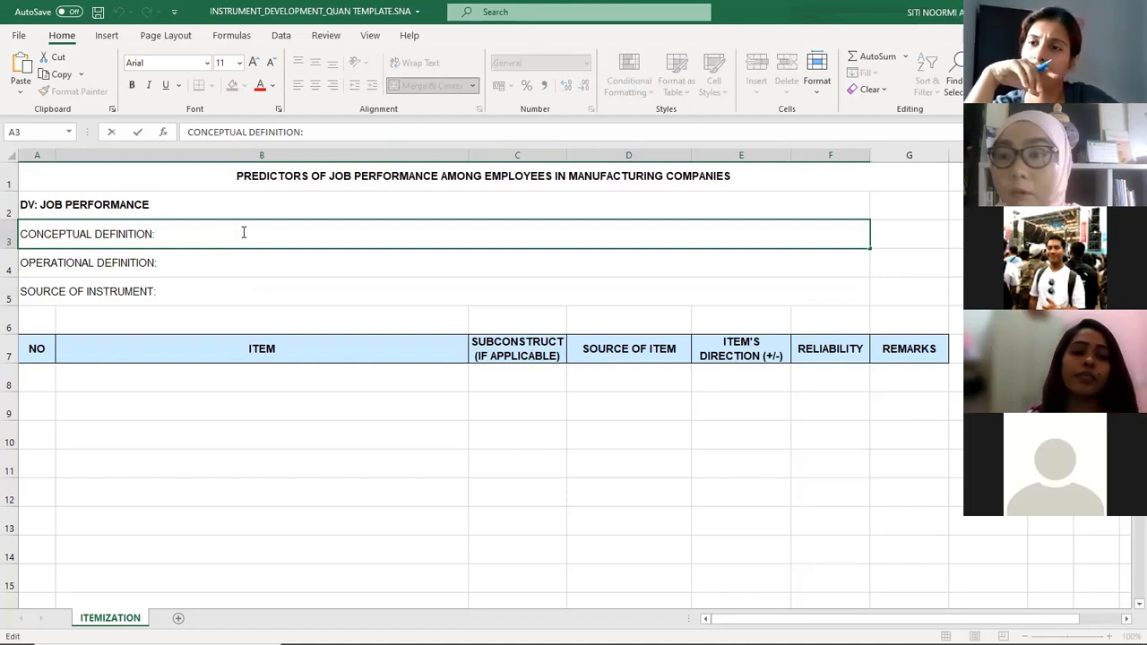
{"action": "left_click", "coordinate": [259, 258]}
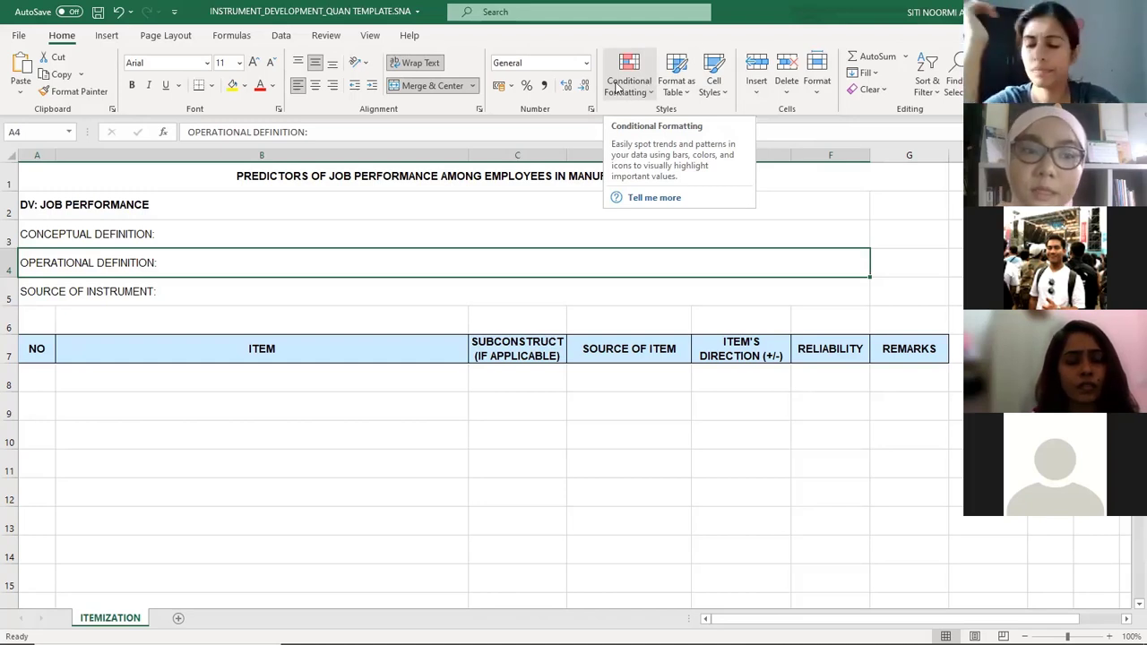
Step: In the browser, copy the "Job performance is a means to reach a goal" statement with its 1990 citation from SpringerLink's Job Performance entry
{"action": "double_click", "coordinate": [212, 240]}
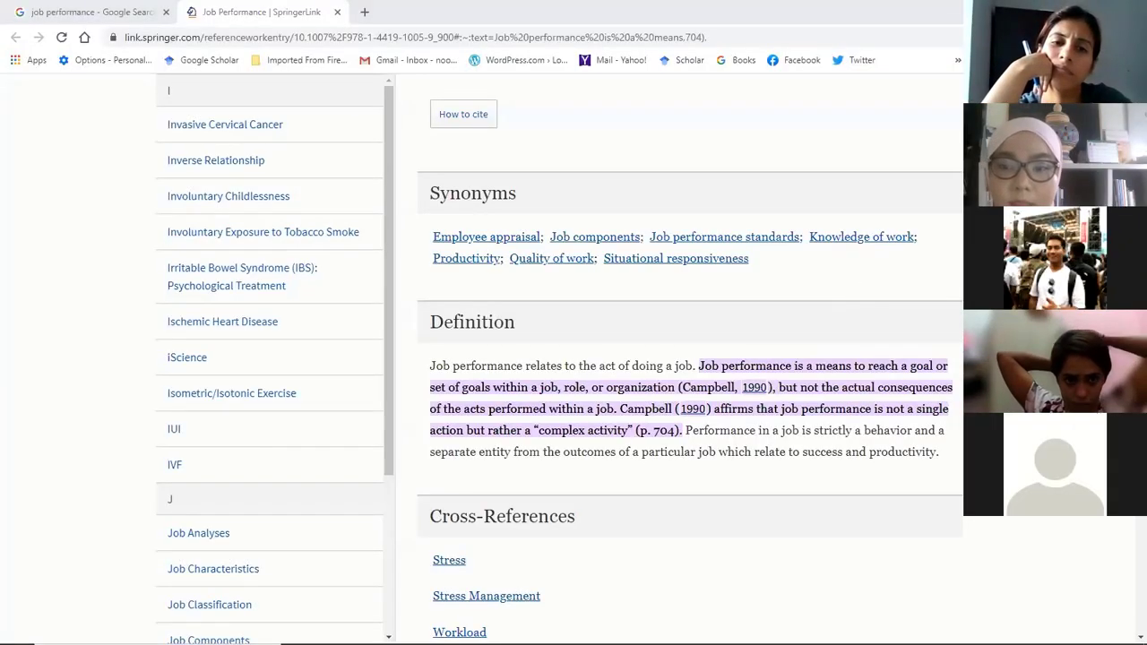
{"action": "scroll", "coordinate": [865, 332], "scroll_direction": "down", "scroll_amount": 1}
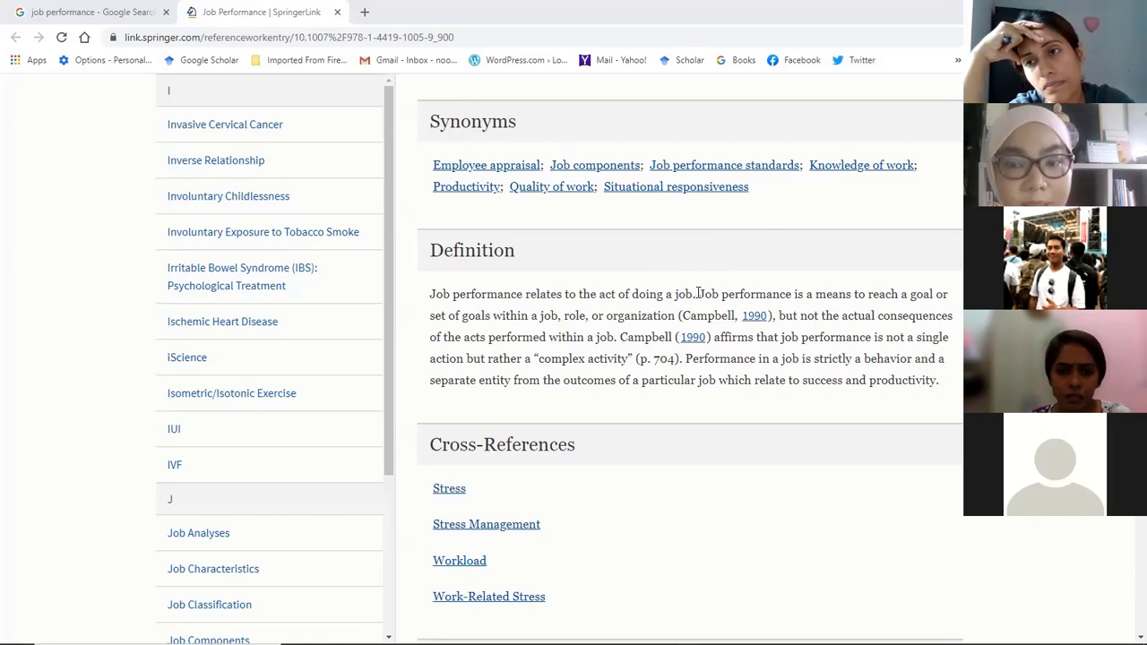
{"action": "left_click_drag", "start_coordinate": [698, 294], "coordinate": [780, 314]}
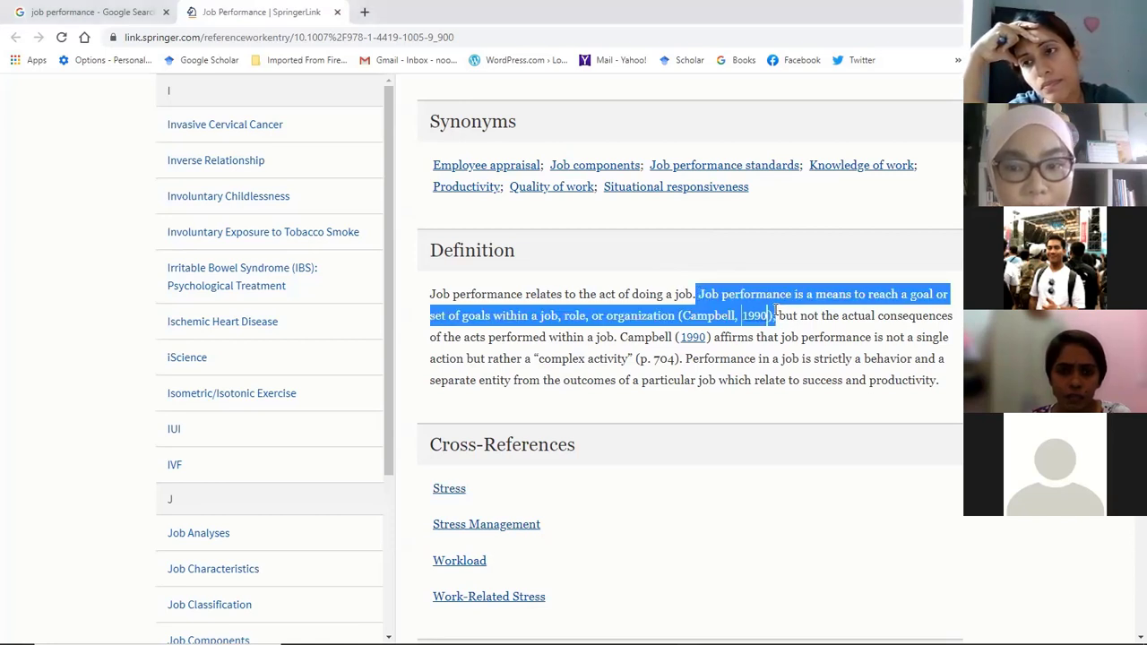
{"action": "right_click", "coordinate": [749, 298]}
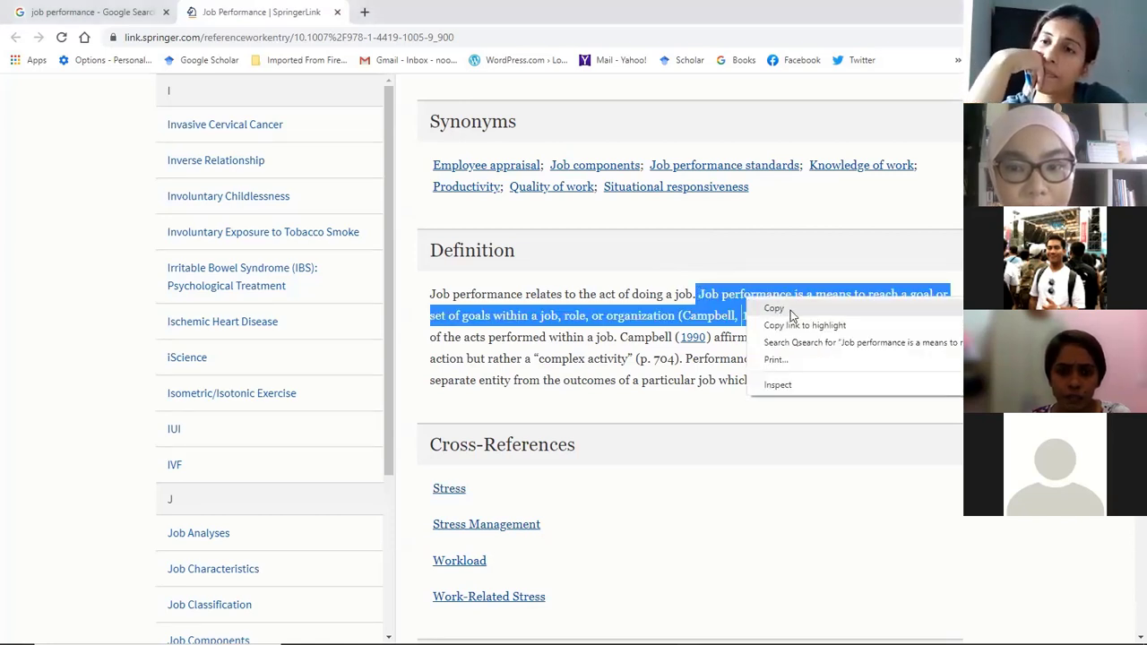
{"action": "left_click", "coordinate": [790, 310]}
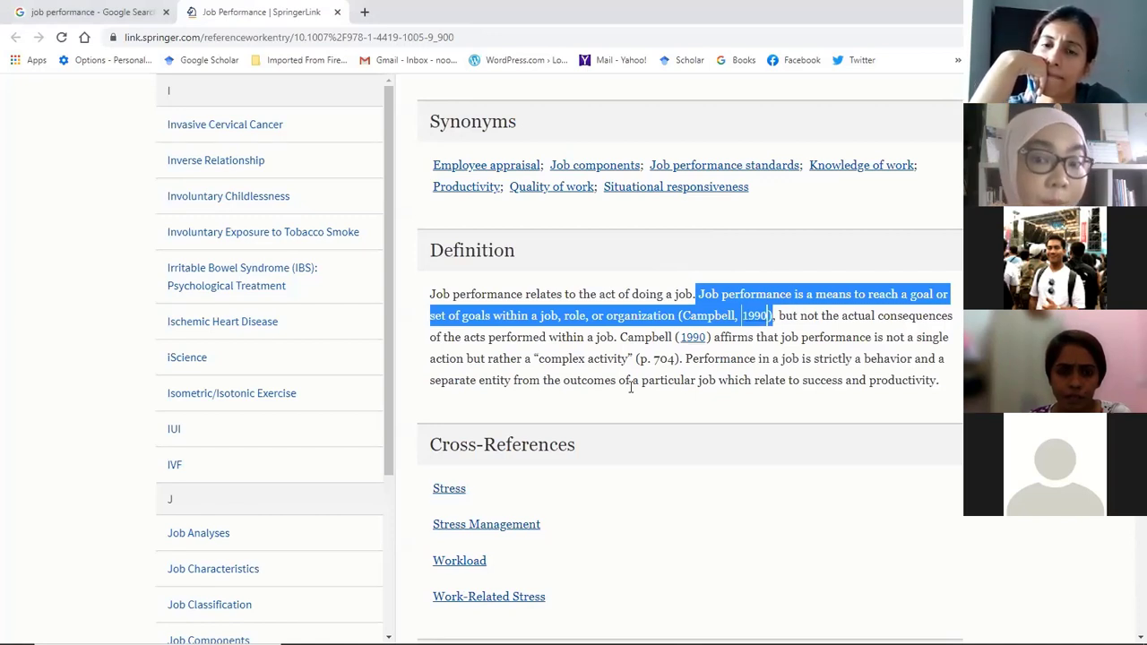
{"action": "left_click", "coordinate": [804, 356]}
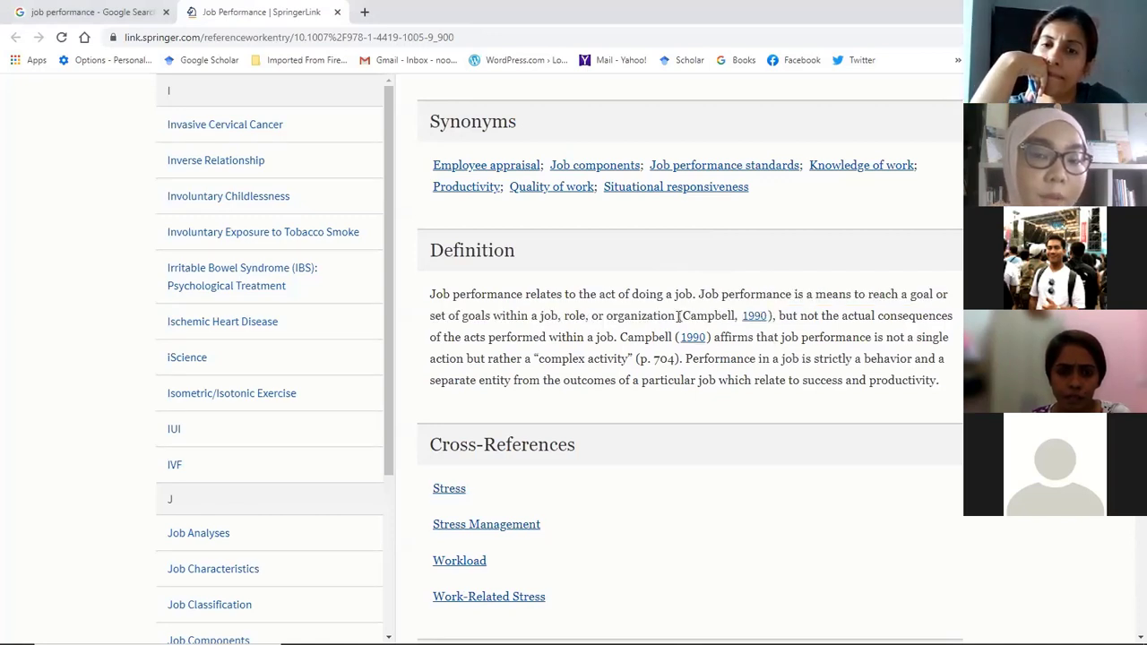
Step: Examine the 1990 in-text citation in the definition and the authors of the Job Performance entry
{"action": "left_click_drag", "start_coordinate": [681, 314], "coordinate": [767, 319]}
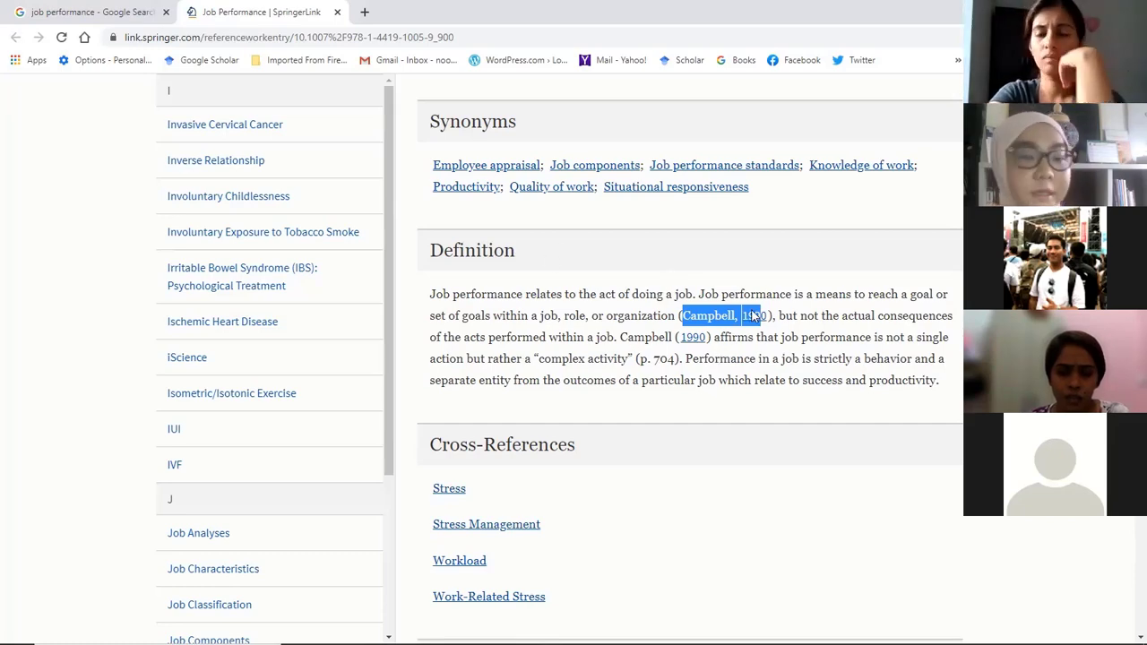
{"action": "scroll", "coordinate": [782, 349], "scroll_direction": "up", "scroll_amount": 4}
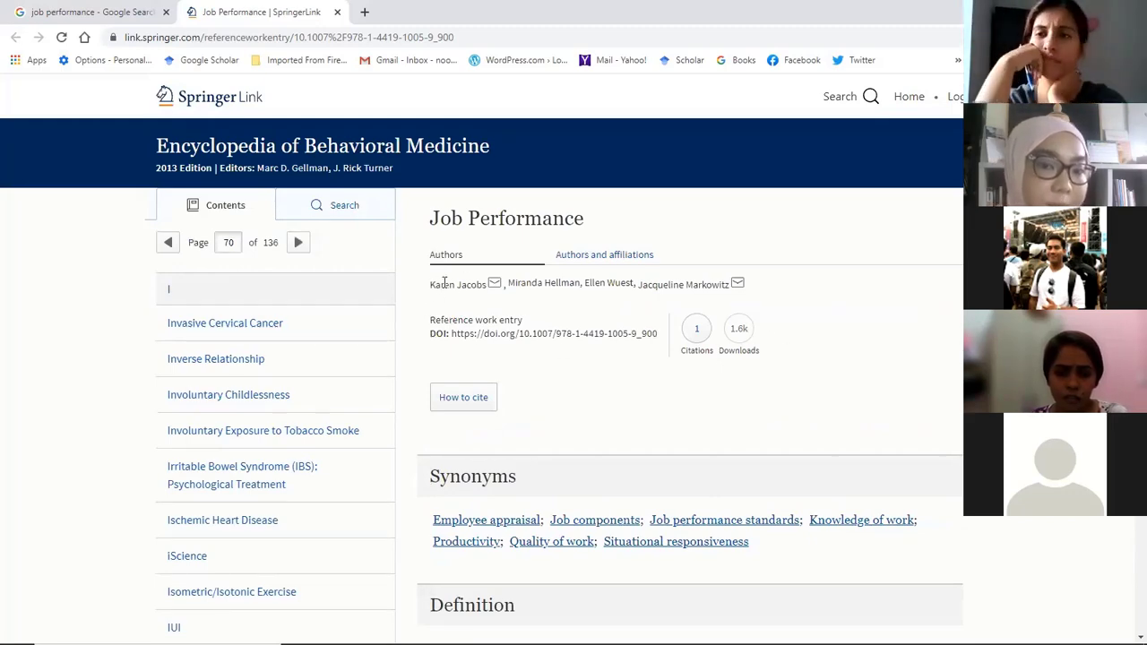
{"action": "scroll", "coordinate": [742, 324], "scroll_direction": "down", "scroll_amount": 4}
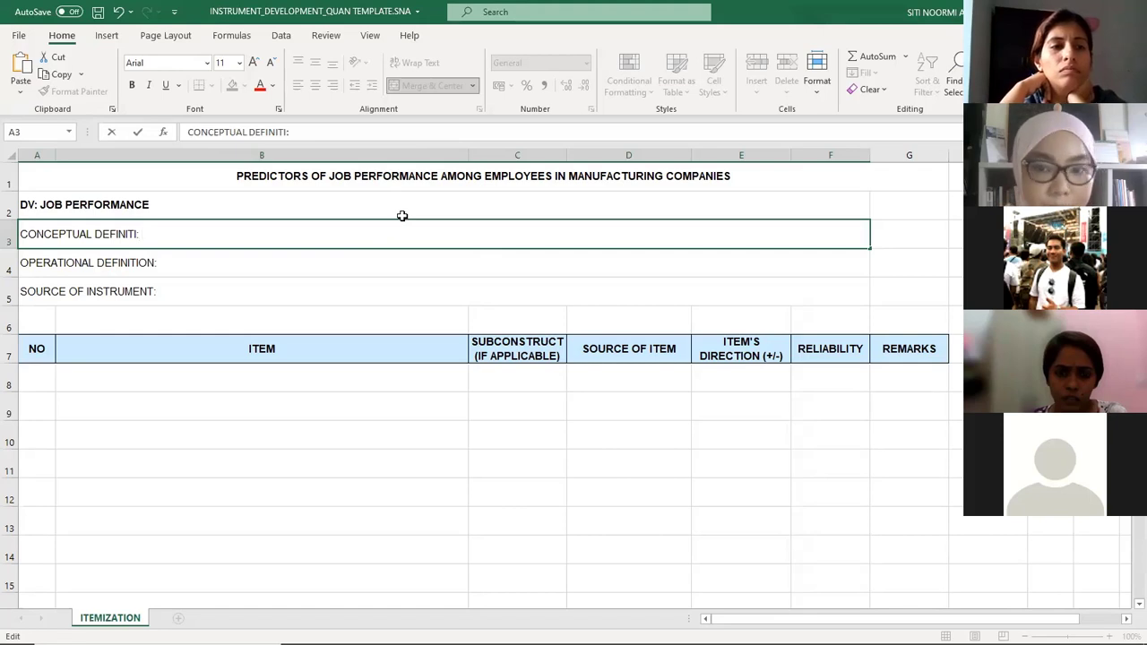
Step: Back in the Excel template, paste the copied definition with its citation after the DV's conceptual definition label in A3
{"action": "key", "text": "ctrl+v"}
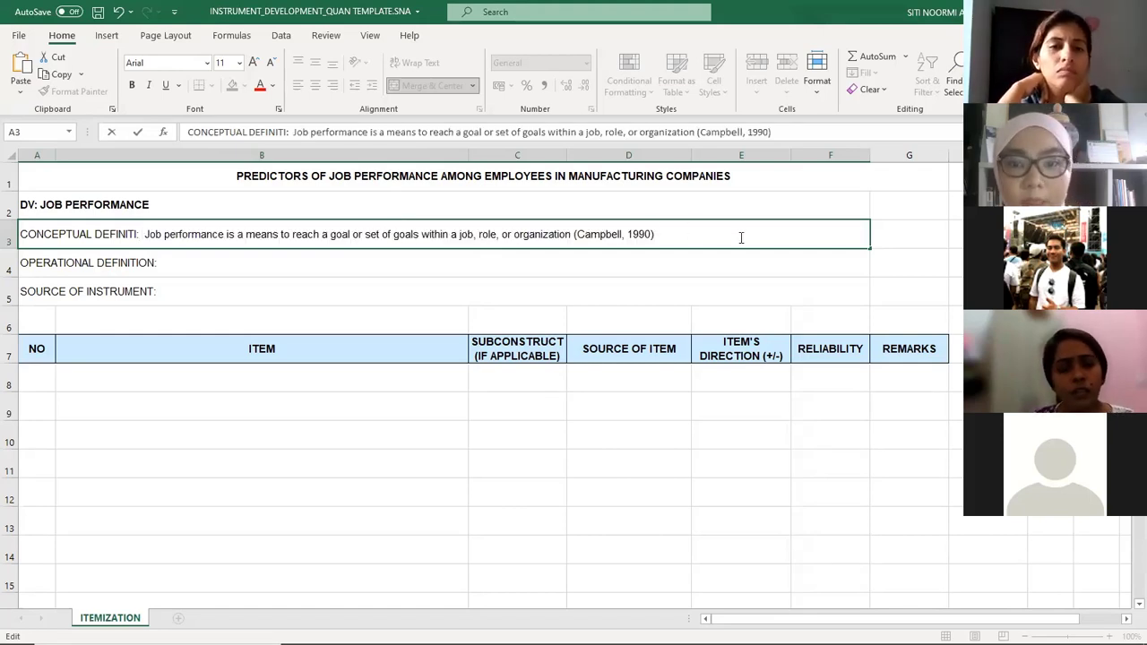
{"action": "key", "text": "Return"}
{"action": "key", "text": "Return"}
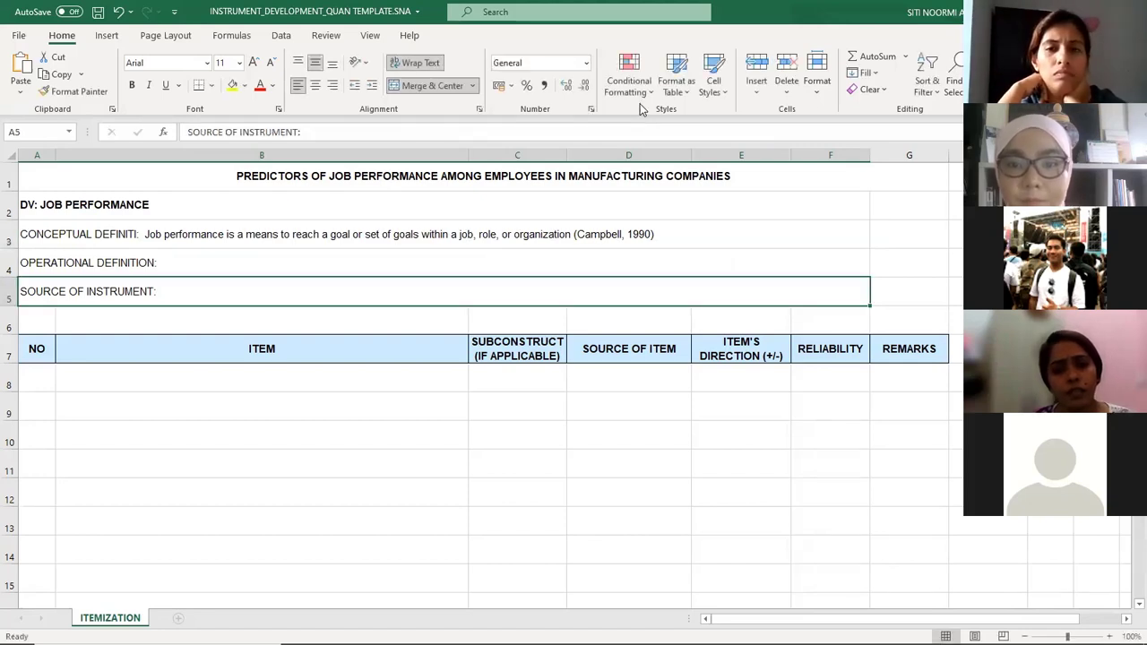
{"action": "double_click", "coordinate": [202, 234]}
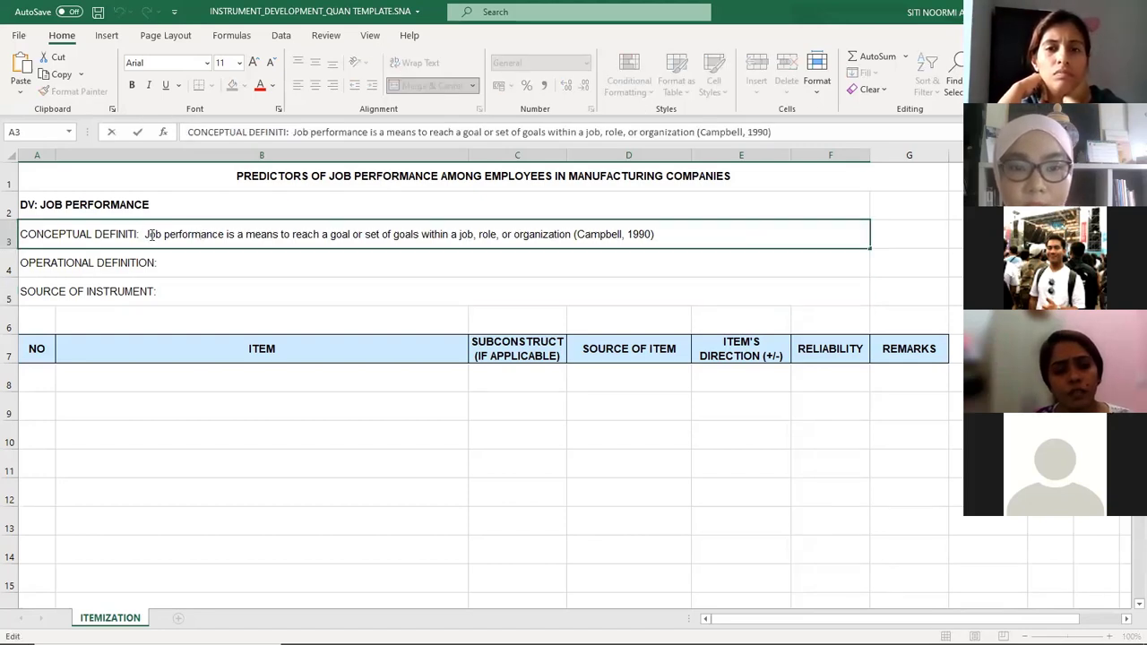
{"action": "left_click_drag", "start_coordinate": [147, 235], "coordinate": [577, 258]}
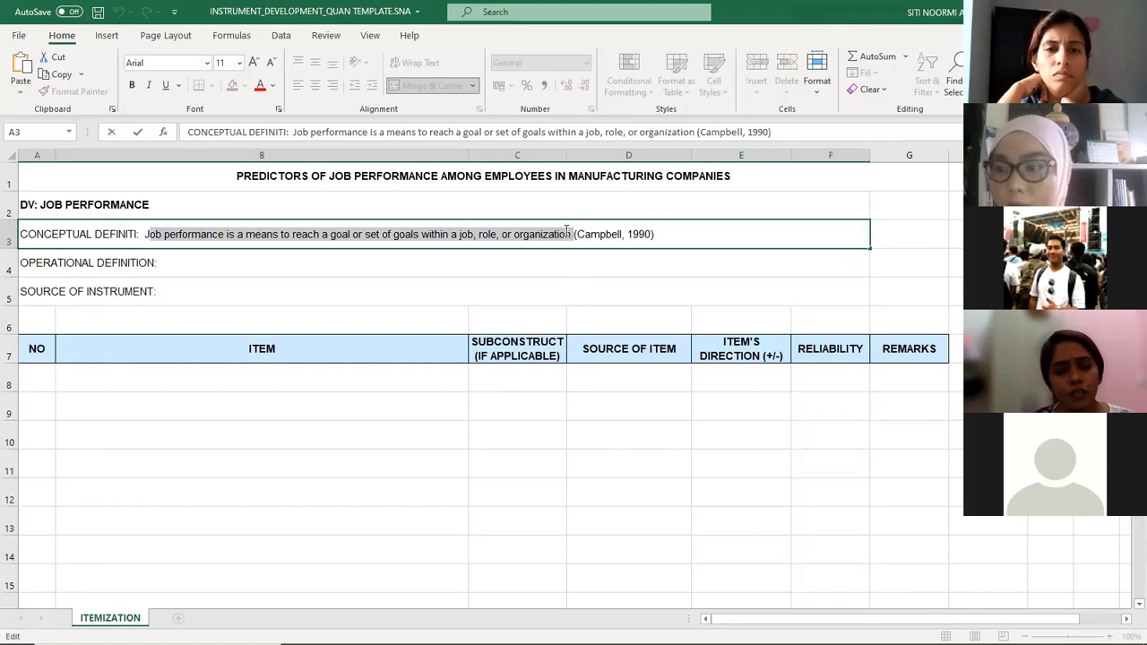
{"action": "left_click", "coordinate": [295, 259]}
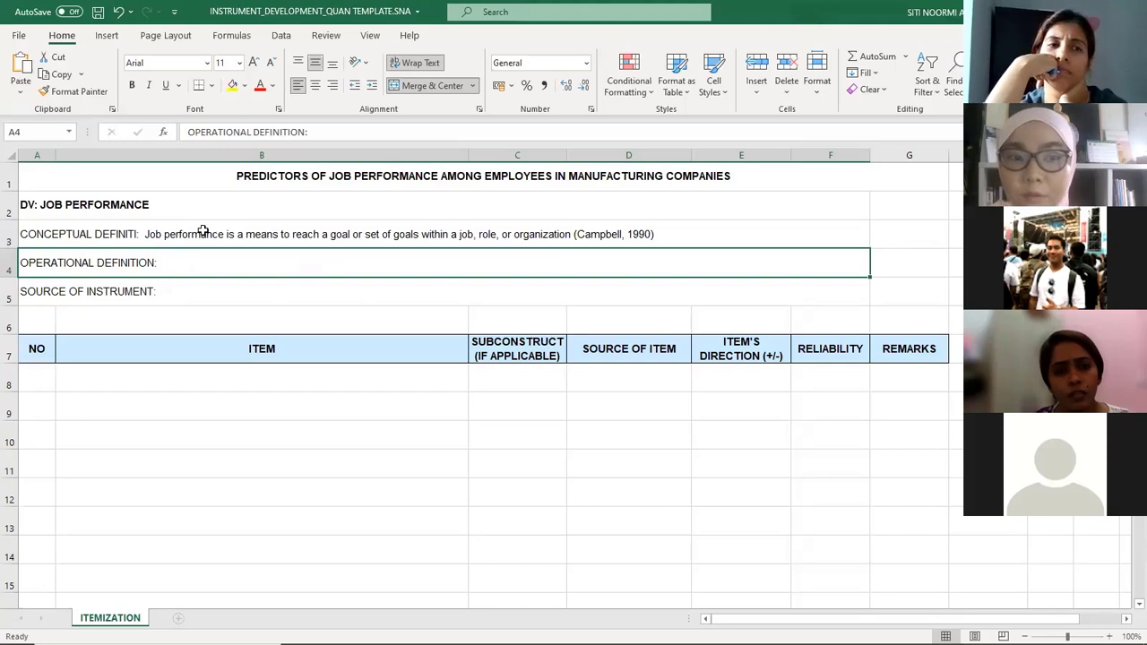
Step: Correct the misspelled label in A3 to read "CONCEPTUAL DEFINITION:" ahead of the job performance definition
{"action": "double_click", "coordinate": [134, 234]}
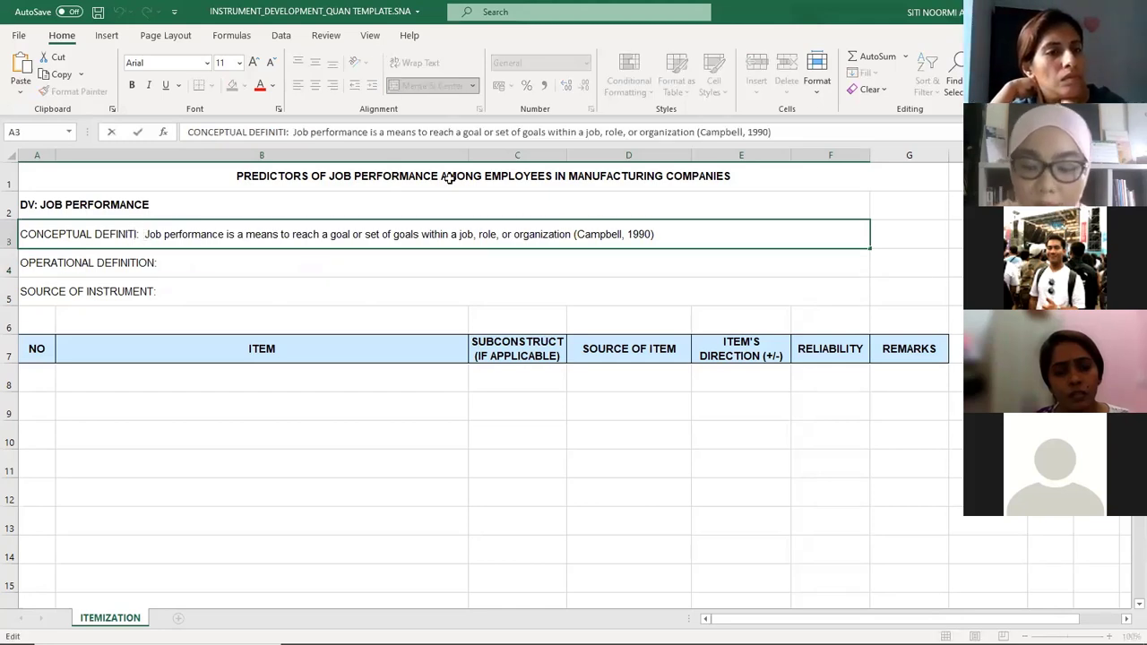
{"action": "key", "text": "Delete"}
{"action": "type", "text": "ON:"}
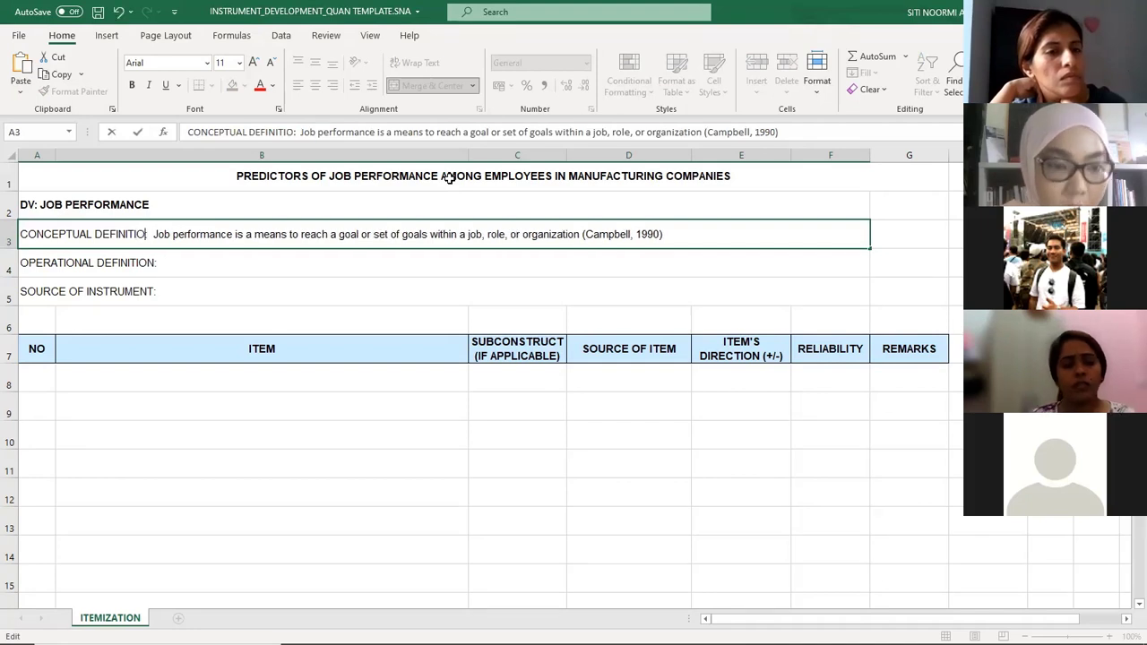
{"action": "left_click", "coordinate": [264, 259]}
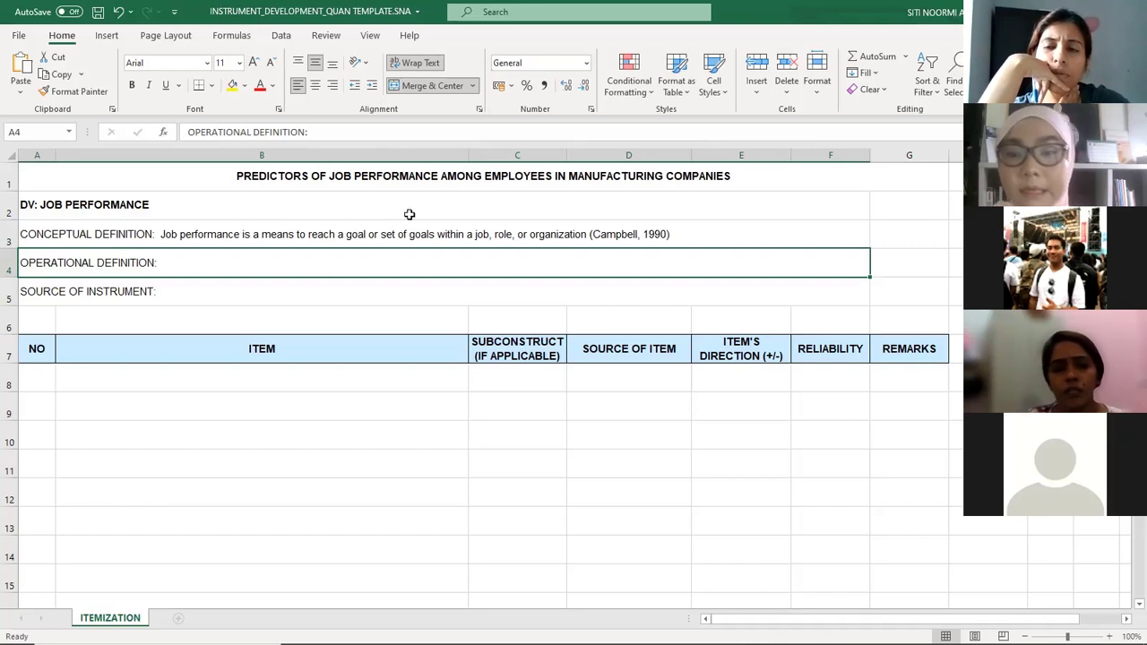
{"action": "left_click", "coordinate": [464, 417]}
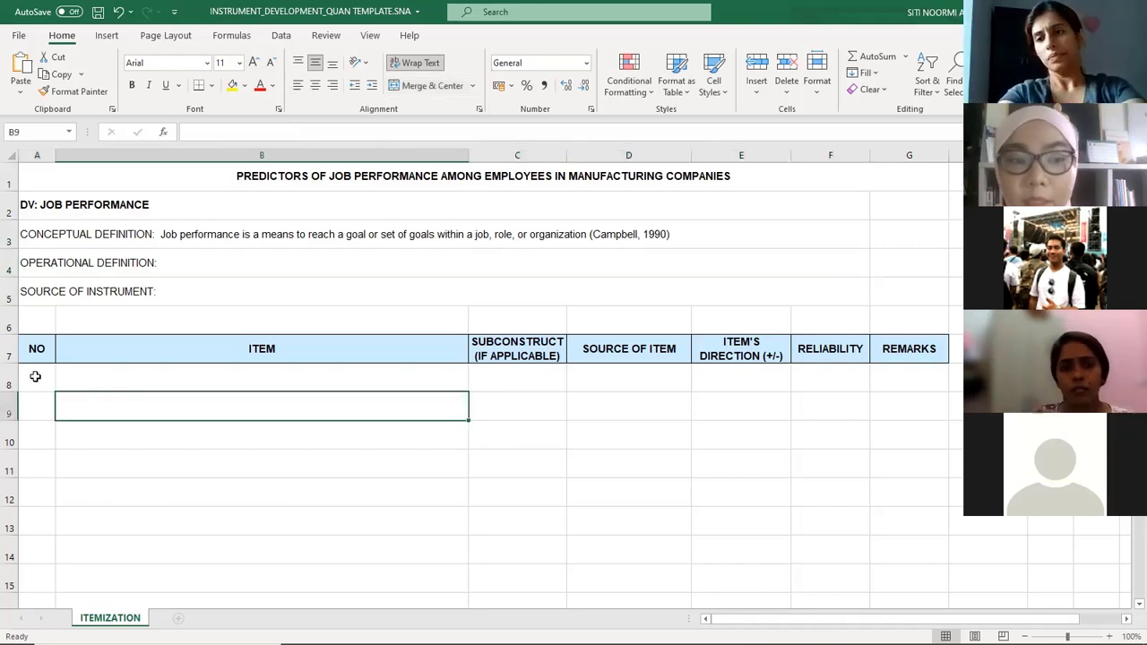
{"action": "left_click_drag", "start_coordinate": [31, 377], "coordinate": [663, 466]}
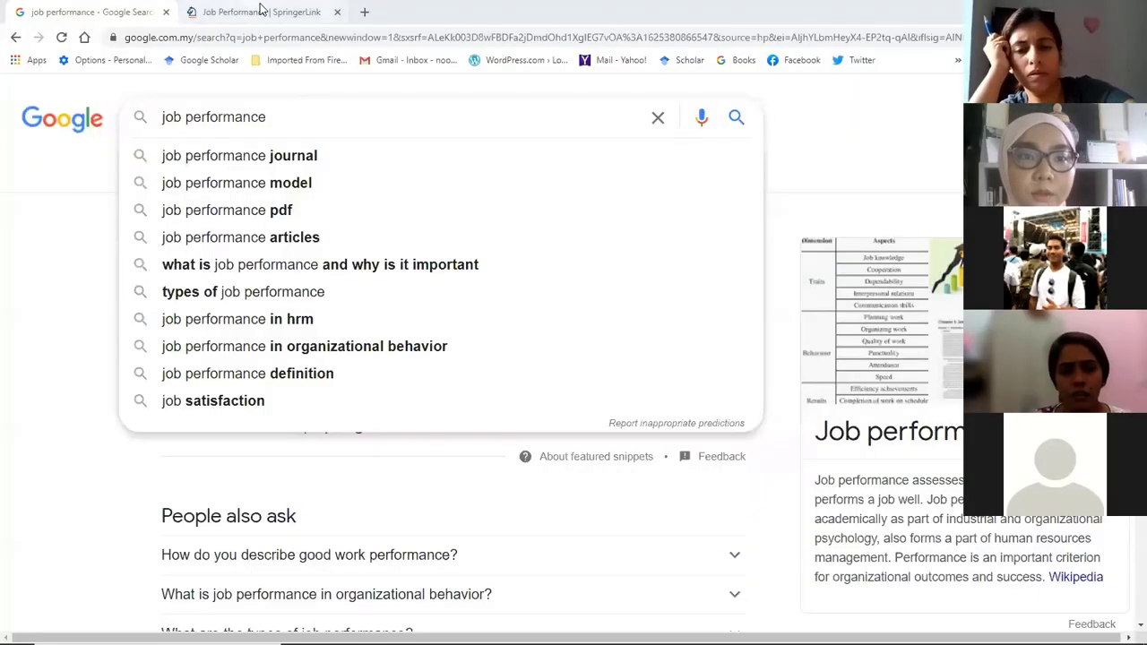
Step: Switch to the browser and load scholar.google.com in place of the SpringerLink page
{"action": "left_click", "coordinate": [254, 11]}
{"action": "left_click", "coordinate": [84, 37]}
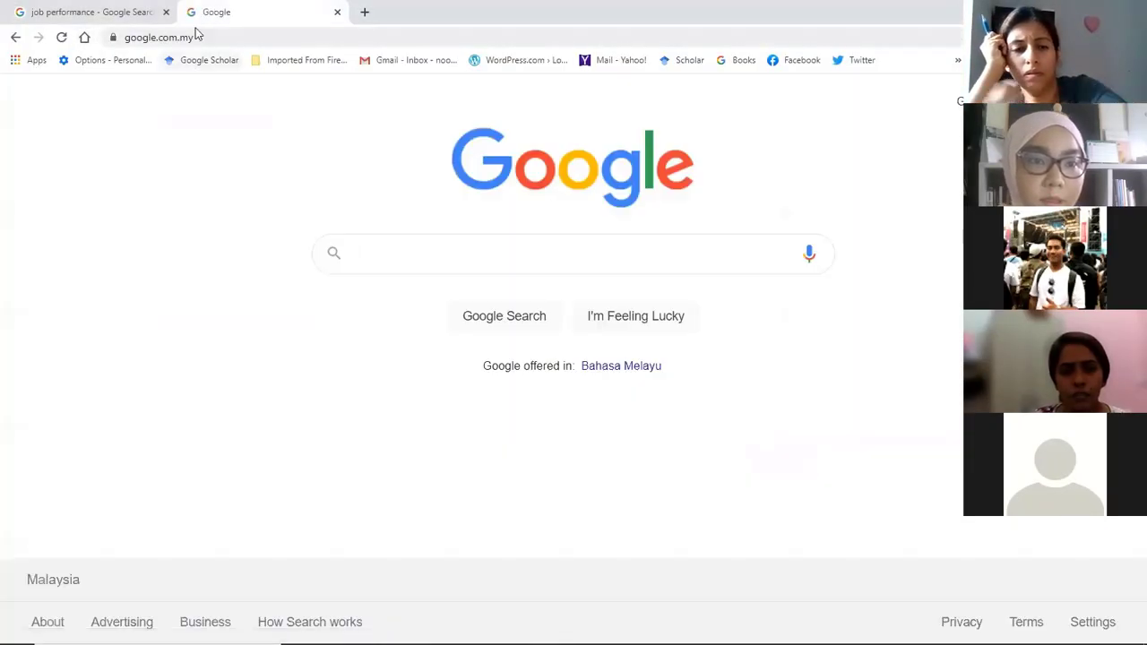
{"action": "left_click", "coordinate": [192, 36]}
{"action": "type", "text": "SCHolar."}
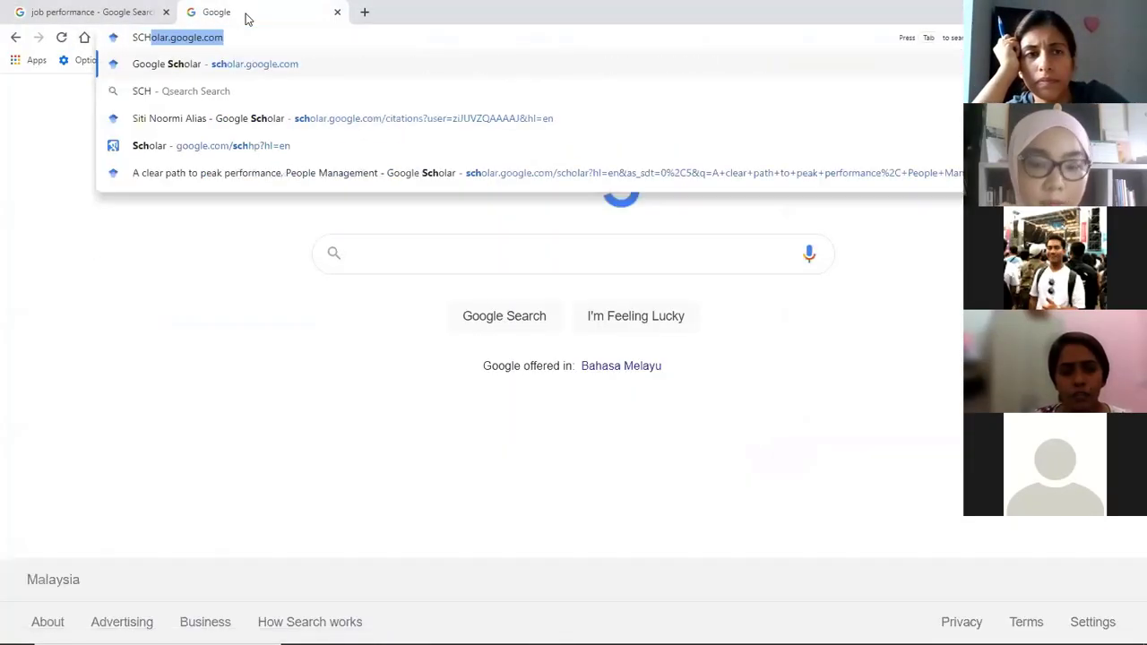
{"action": "key", "text": "Return"}
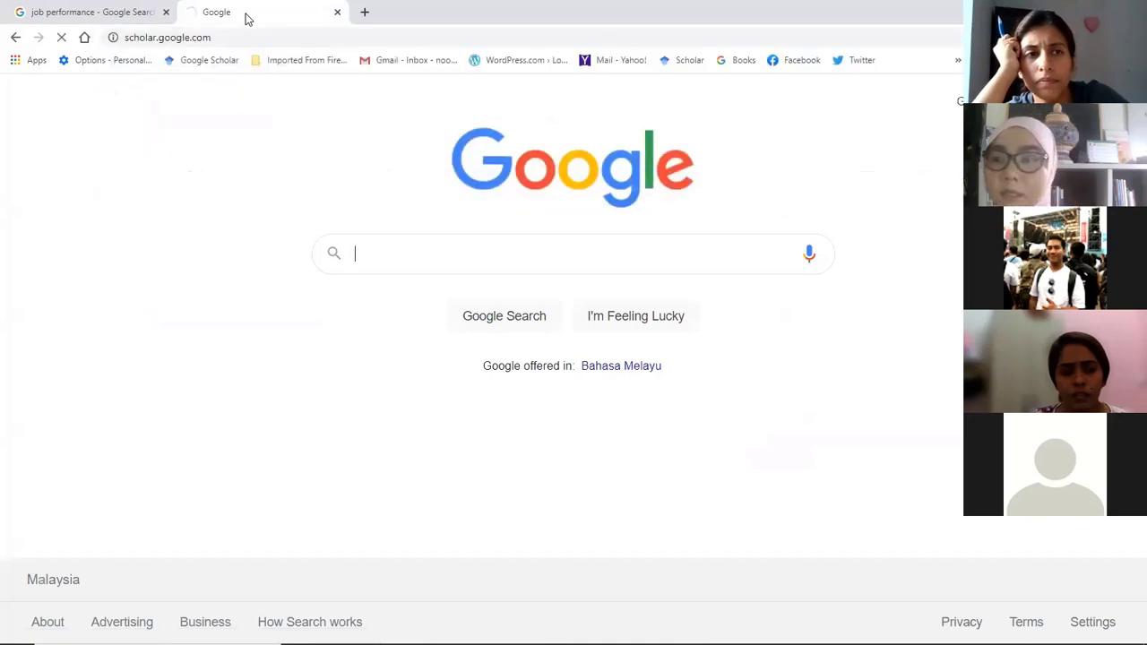
{"action": "left_click", "coordinate": [110, 14]}
{"action": "left_click", "coordinate": [251, 11]}
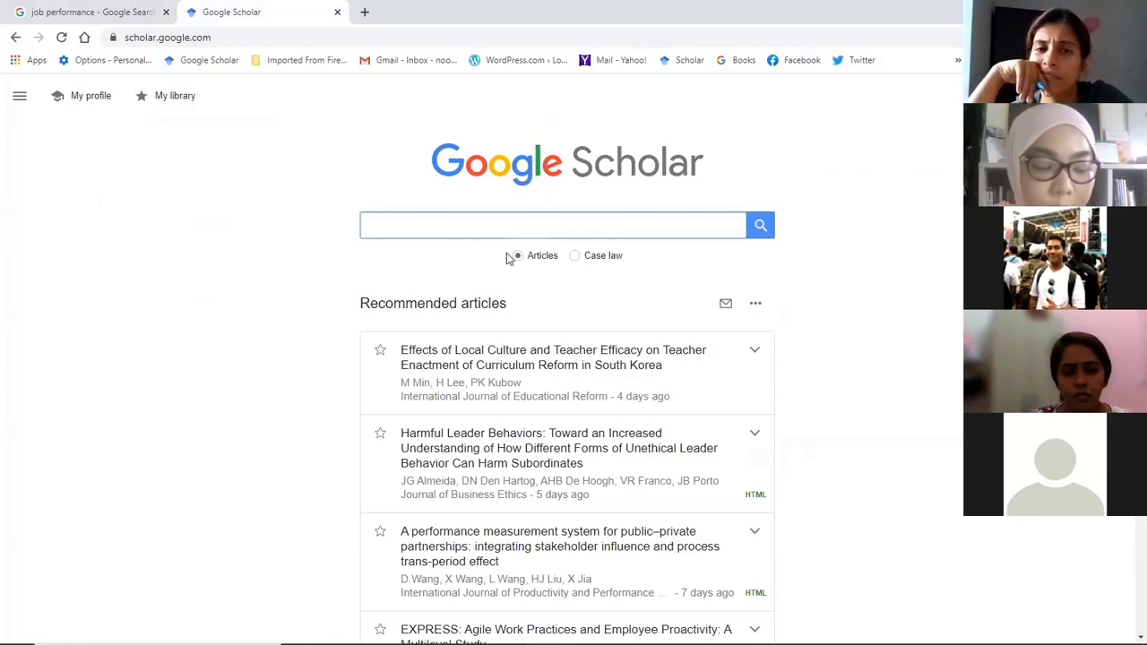
Step: Search Google Scholar for "JOB PERFORMANCE questionnaire" and open the first result's unizar.es PDF in a new tab
{"action": "type", "text": "jo"}
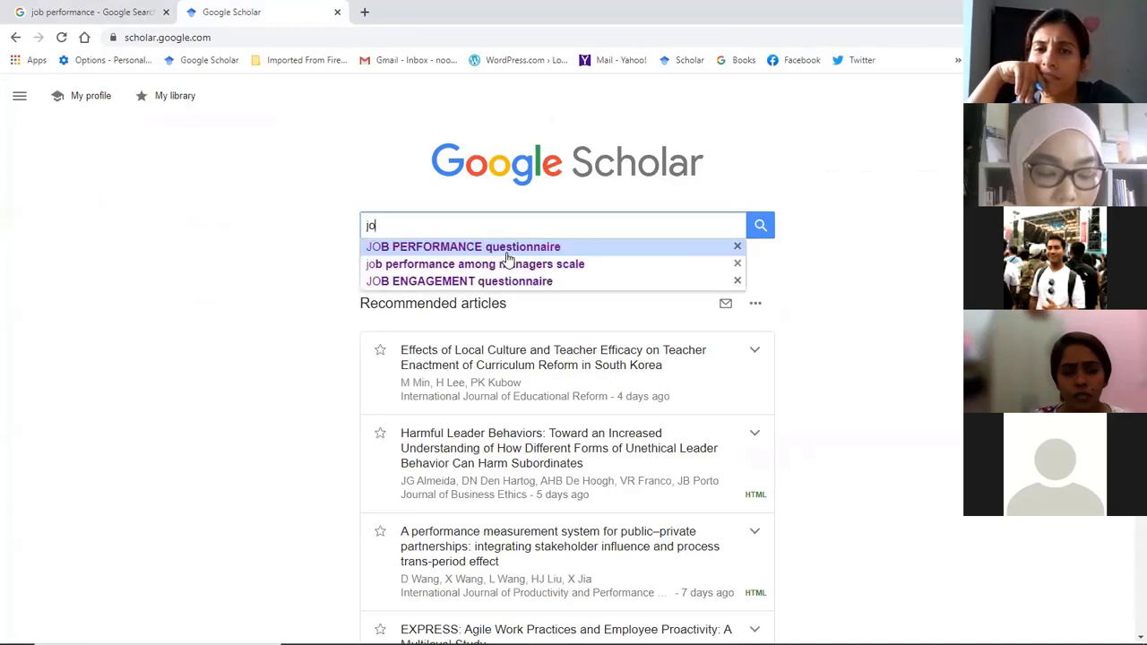
{"action": "type", "text": "b performance"}
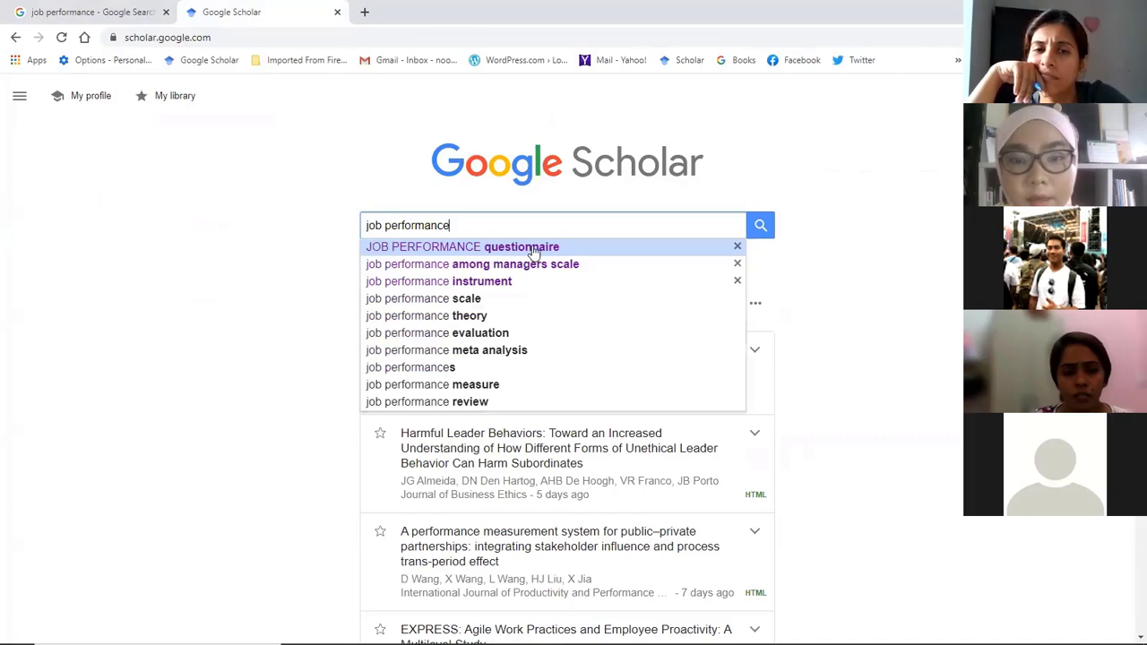
{"action": "left_click", "coordinate": [535, 248]}
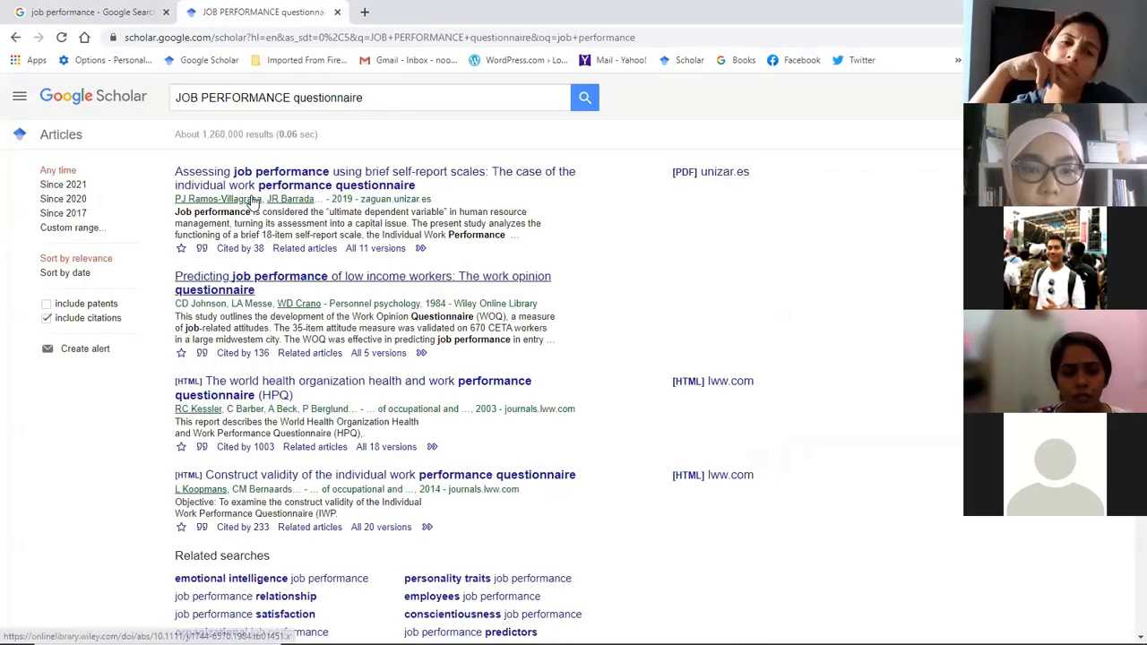
{"action": "right_click", "coordinate": [695, 174]}
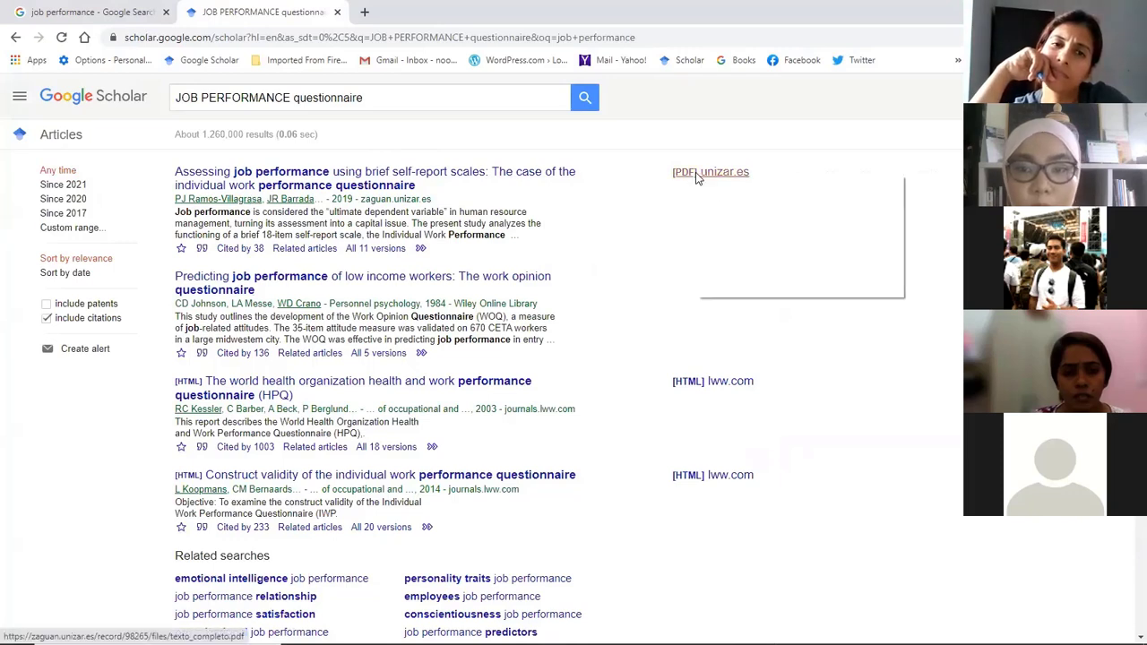
{"action": "left_click", "coordinate": [717, 187]}
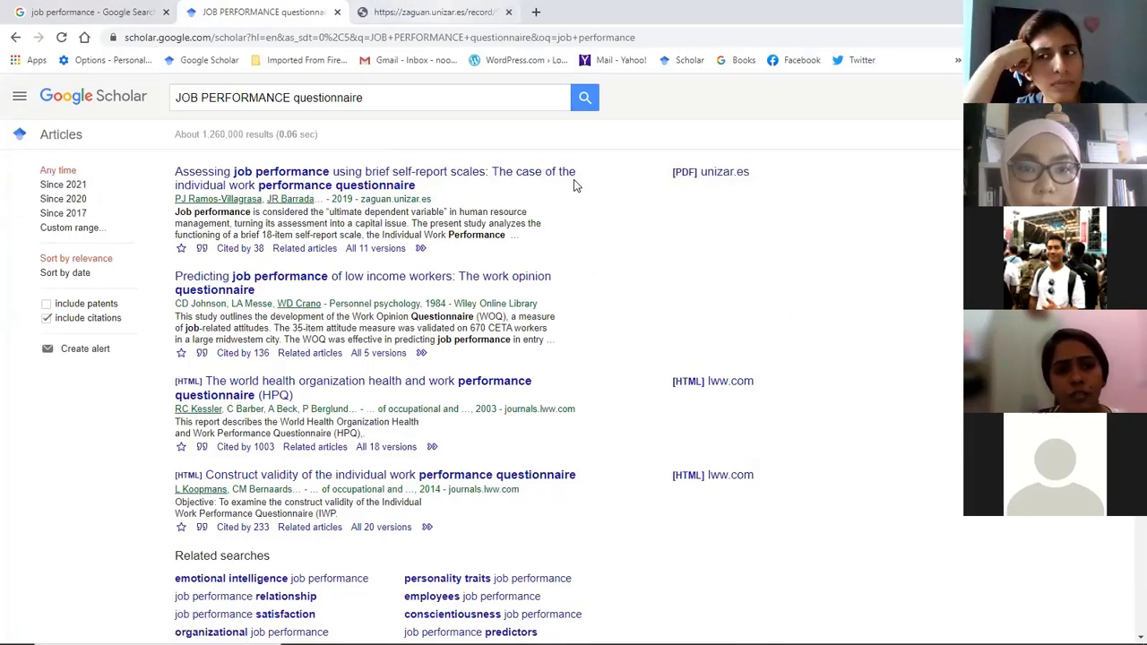
{"action": "key", "text": "ctrl+Tab"}
Step: Look through the article's discussion of job performance measures to find the section on The Individual Work Performance Questionnaire
{"action": "scroll", "coordinate": [565, 265], "scroll_direction": "down", "scroll_amount": 10}
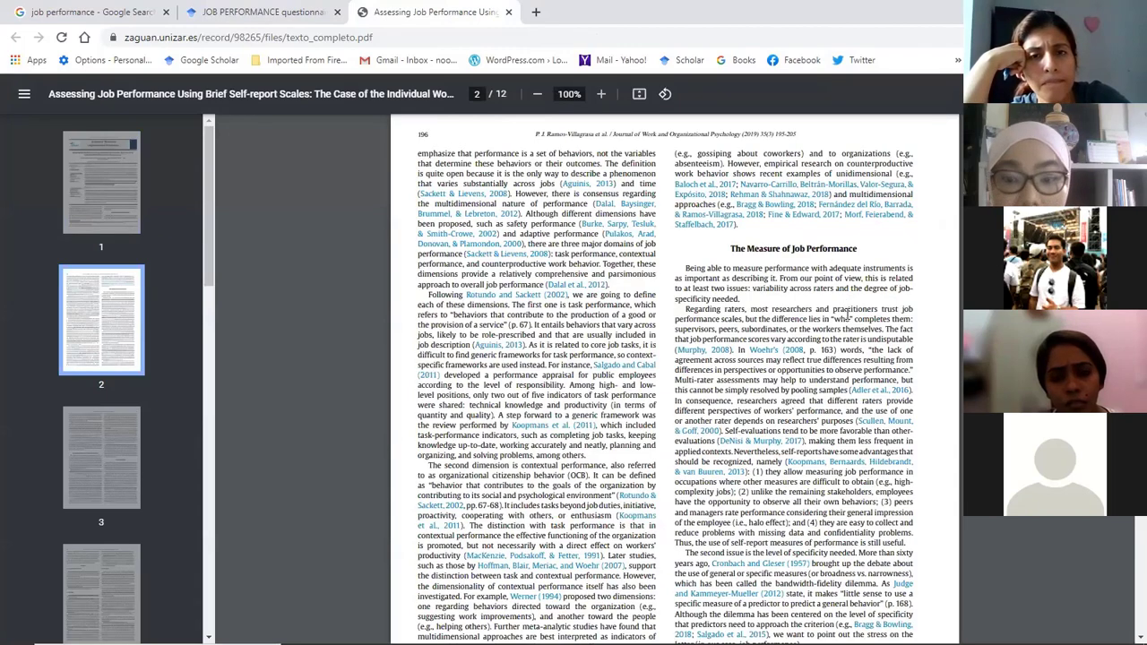
{"action": "scroll", "coordinate": [838, 341], "scroll_direction": "down", "scroll_amount": 3}
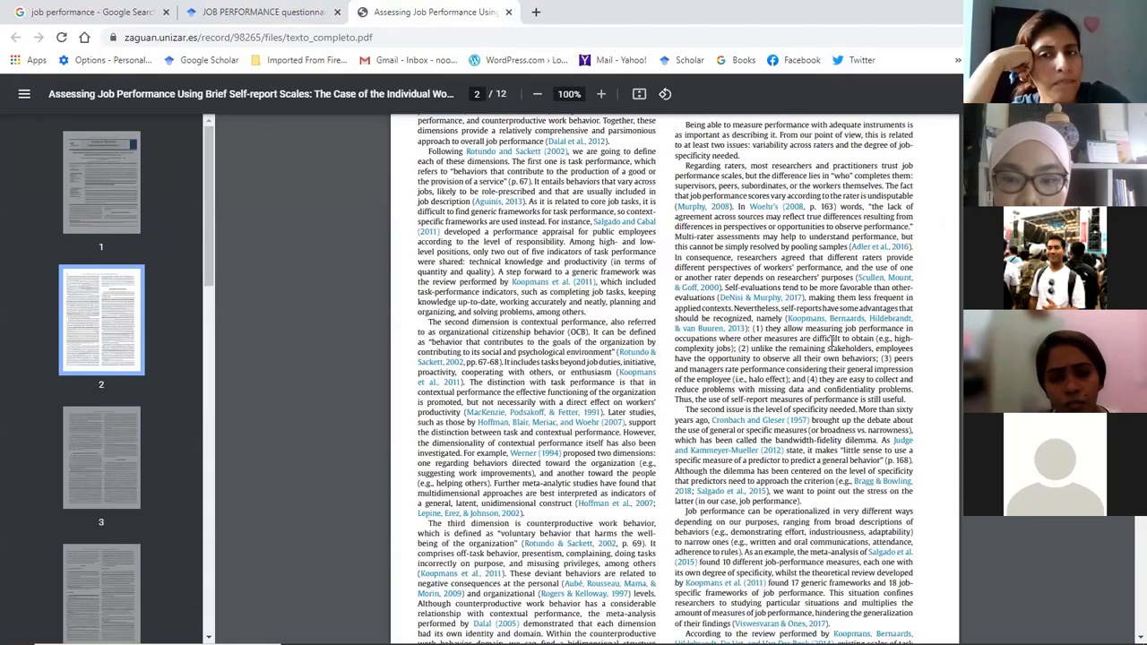
{"action": "scroll", "coordinate": [831, 341], "scroll_direction": "up", "scroll_amount": 2}
{"action": "scroll", "coordinate": [852, 363], "scroll_direction": "up", "scroll_amount": 5}
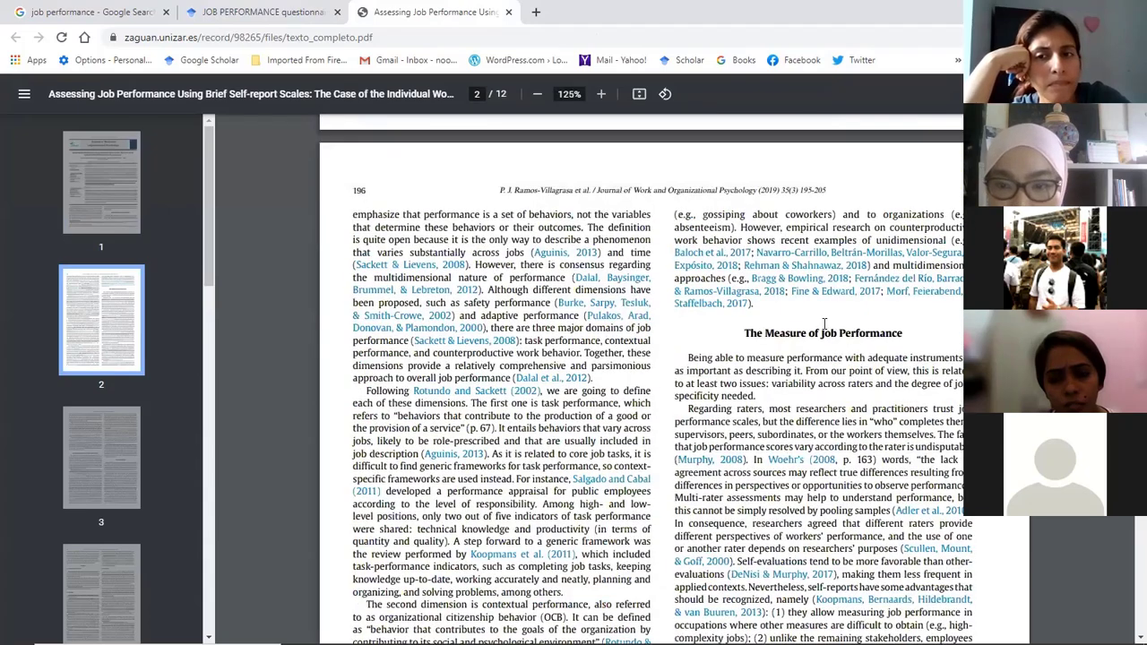
{"action": "scroll", "coordinate": [825, 323], "scroll_direction": "down", "scroll_amount": 5}
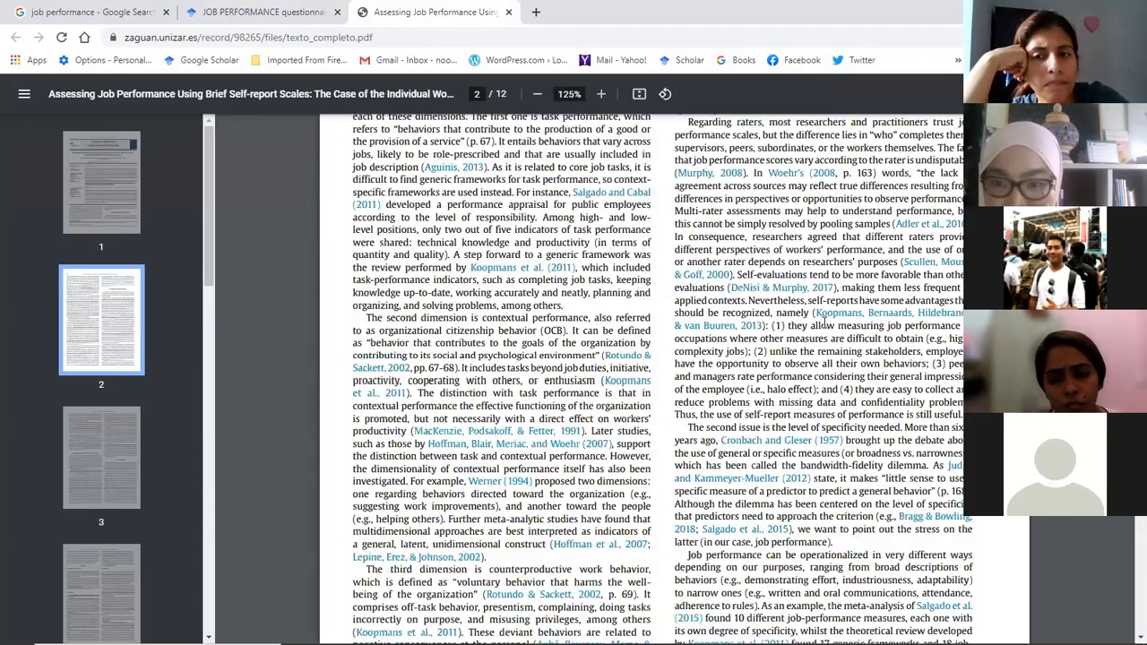
{"action": "scroll", "coordinate": [826, 324], "scroll_direction": "down", "scroll_amount": 4}
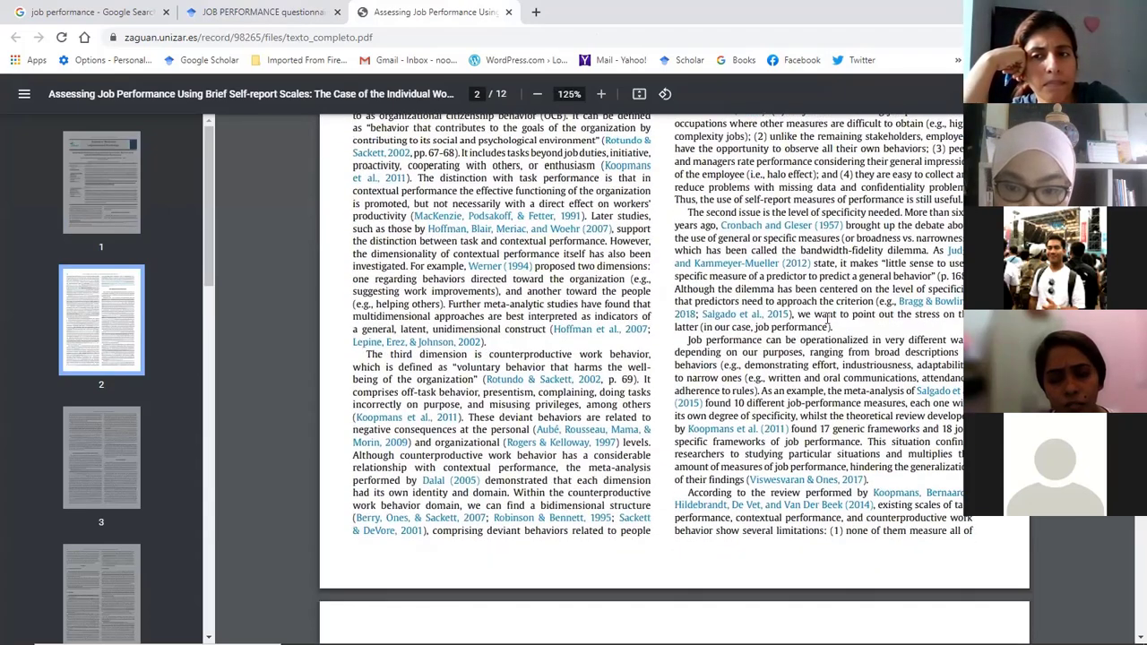
{"action": "scroll", "coordinate": [827, 318], "scroll_direction": "down", "scroll_amount": 5}
{"action": "scroll", "coordinate": [827, 318], "scroll_direction": "down", "scroll_amount": 3}
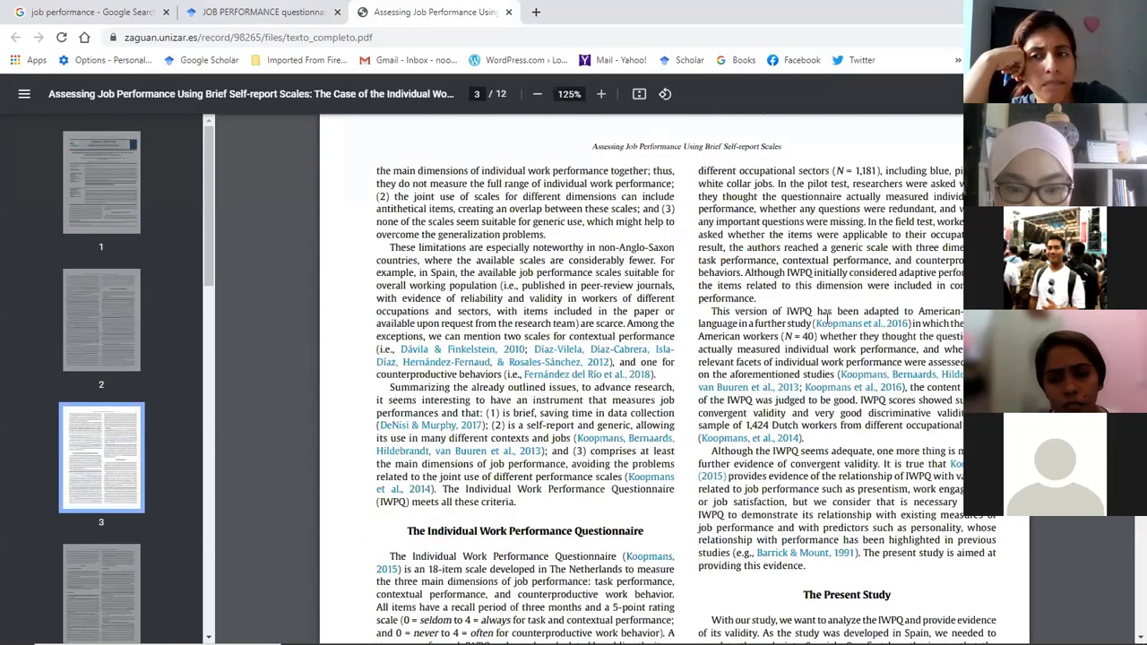
{"action": "scroll", "coordinate": [755, 332], "scroll_direction": "down", "scroll_amount": 5}
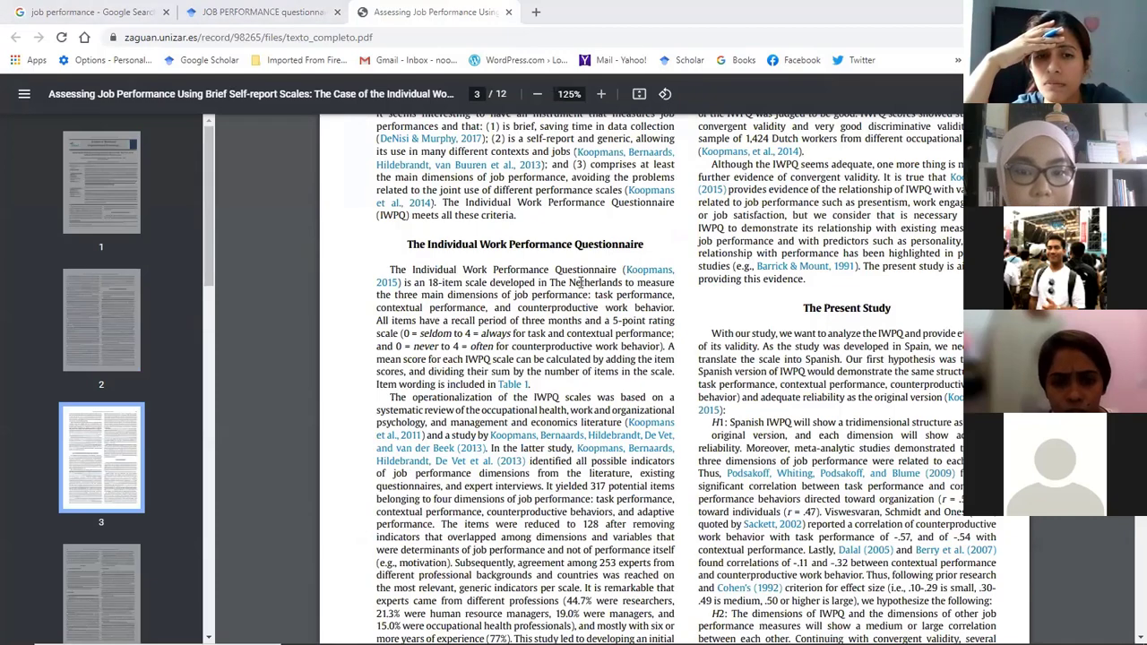
{"action": "scroll", "coordinate": [629, 296], "scroll_direction": "up", "scroll_amount": 2}
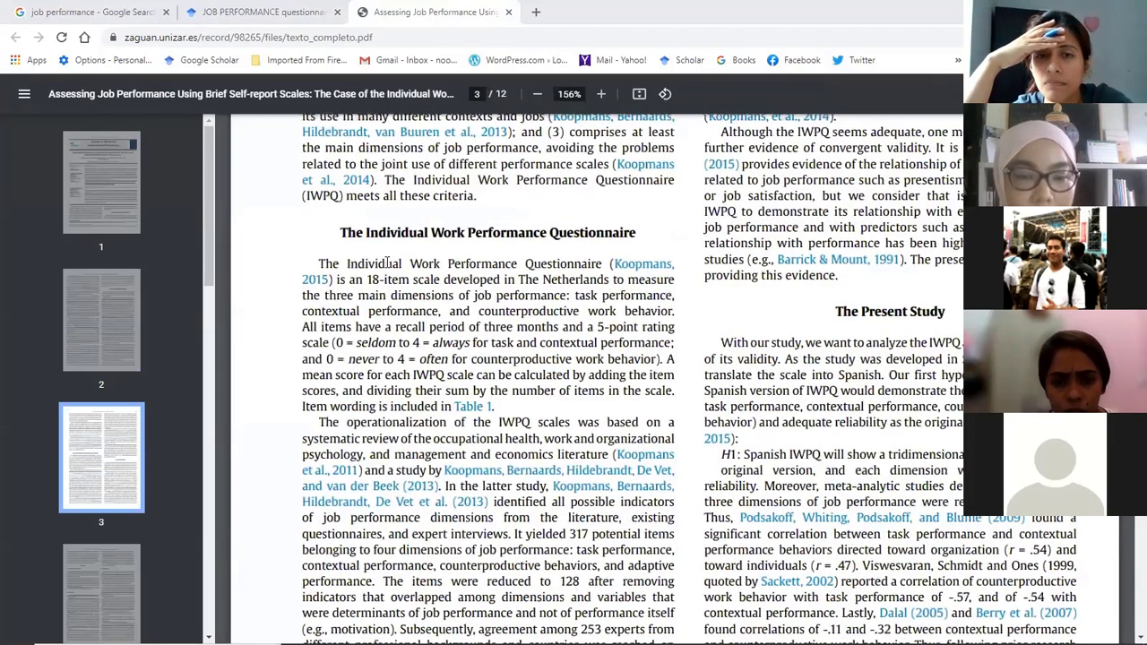
Step: Examine the instrument's name and the listed dimensions of job performance in the Individual Work Performance Questionnaire section
{"action": "left_click_drag", "start_coordinate": [423, 264], "coordinate": [620, 265]}
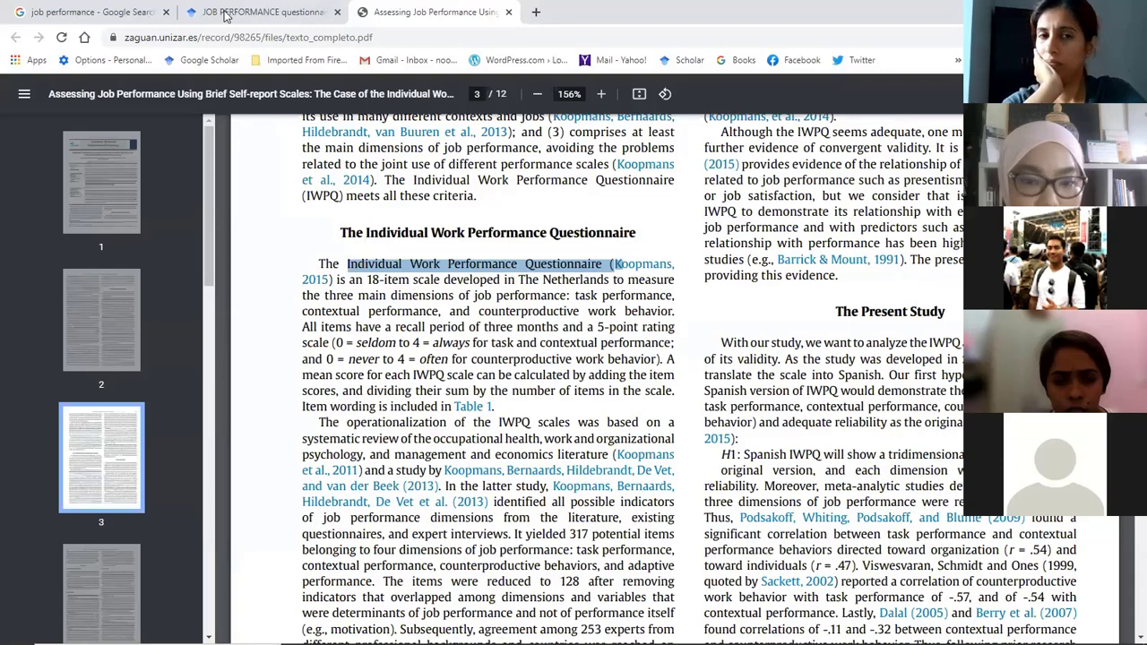
{"action": "scroll", "coordinate": [383, 235], "scroll_direction": "down", "scroll_amount": 1}
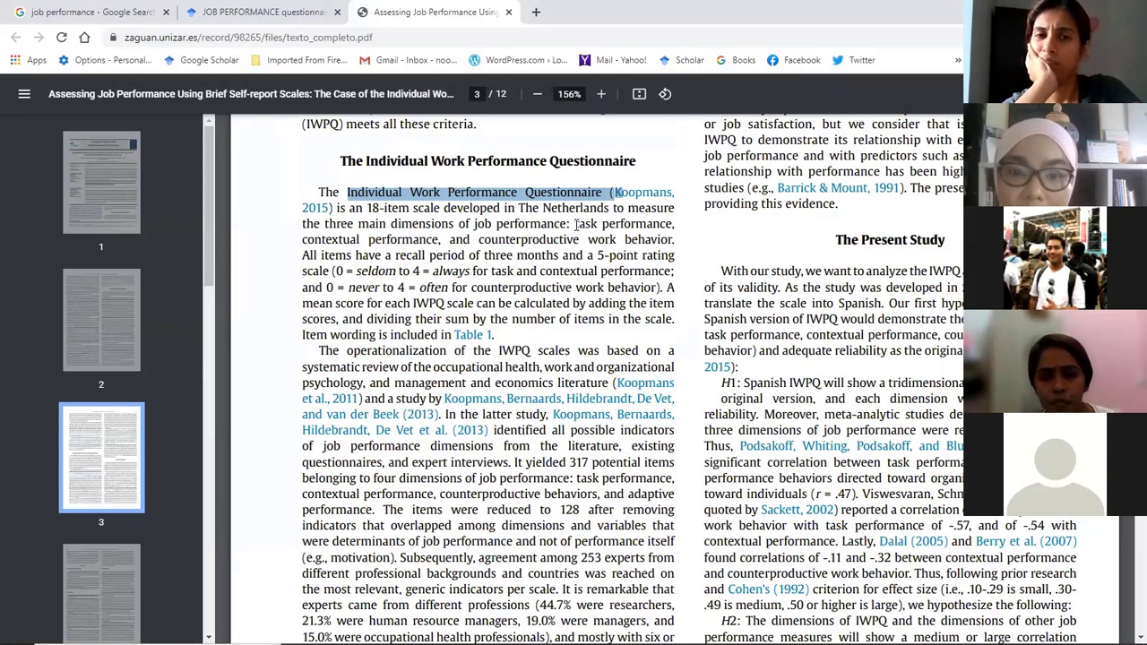
{"action": "left_click_drag", "start_coordinate": [578, 224], "coordinate": [668, 240]}
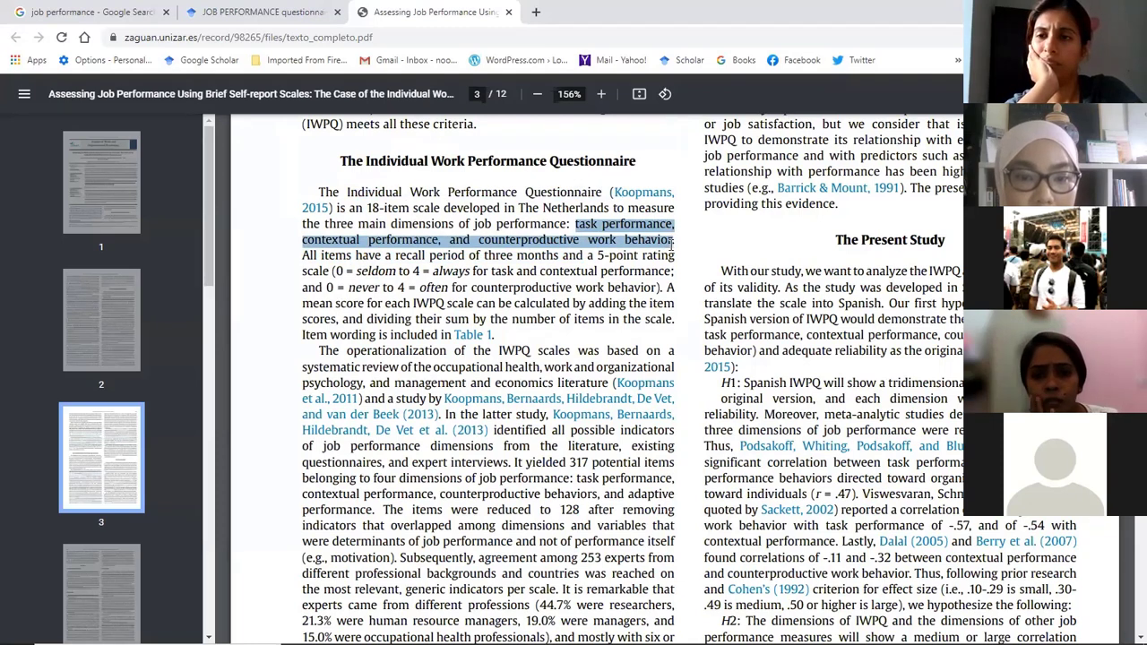
{"action": "double_click", "coordinate": [426, 303]}
Step: Find Table 1 with the Individual Workplace Performance Questionnaire items and examine the first task performance items
{"action": "scroll", "coordinate": [448, 304], "scroll_direction": "down", "scroll_amount": 3}
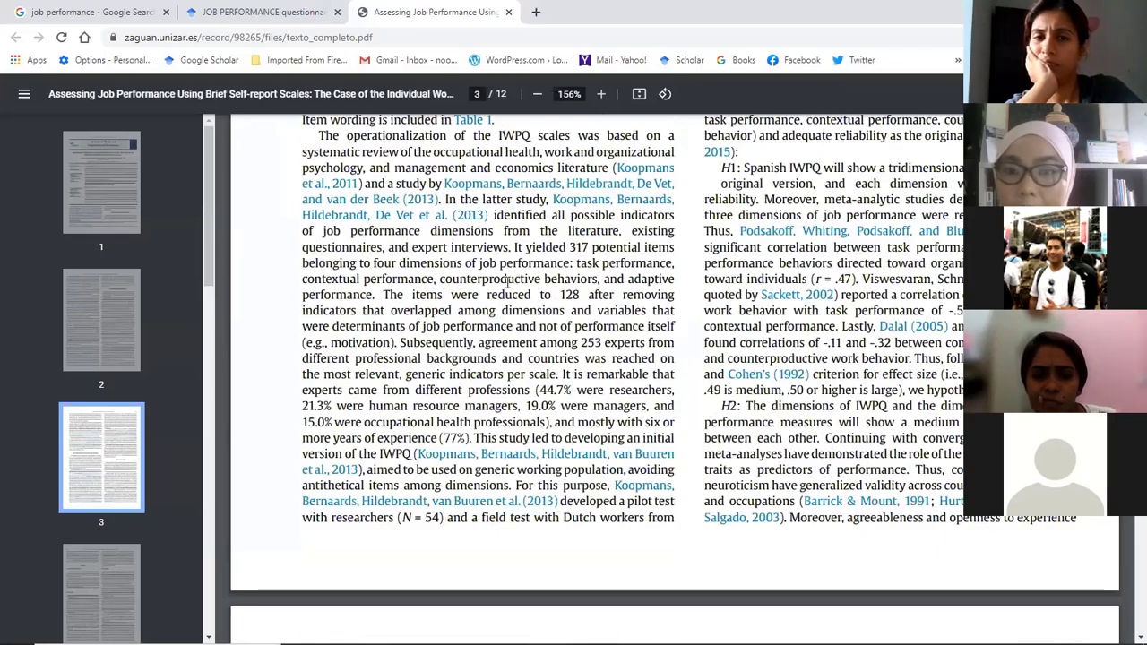
{"action": "scroll", "coordinate": [538, 278], "scroll_direction": "up", "scroll_amount": 2}
{"action": "scroll", "coordinate": [499, 289], "scroll_direction": "down", "scroll_amount": 7}
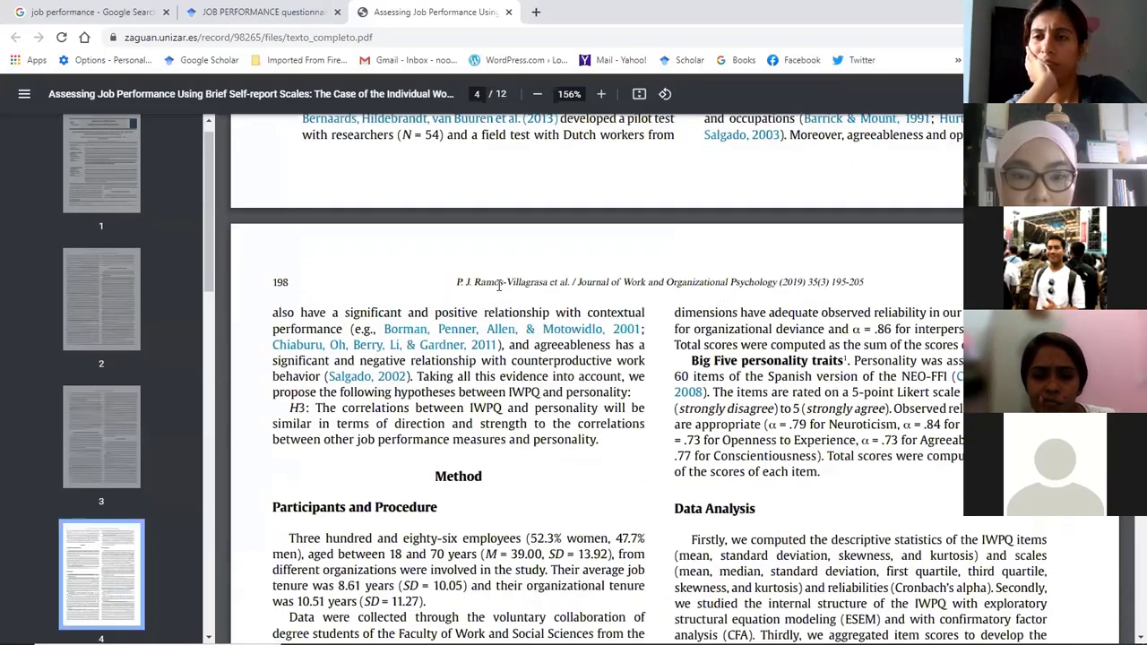
{"action": "scroll", "coordinate": [499, 296], "scroll_direction": "down", "scroll_amount": 12}
{"action": "scroll", "coordinate": [500, 297], "scroll_direction": "down", "scroll_amount": 6}
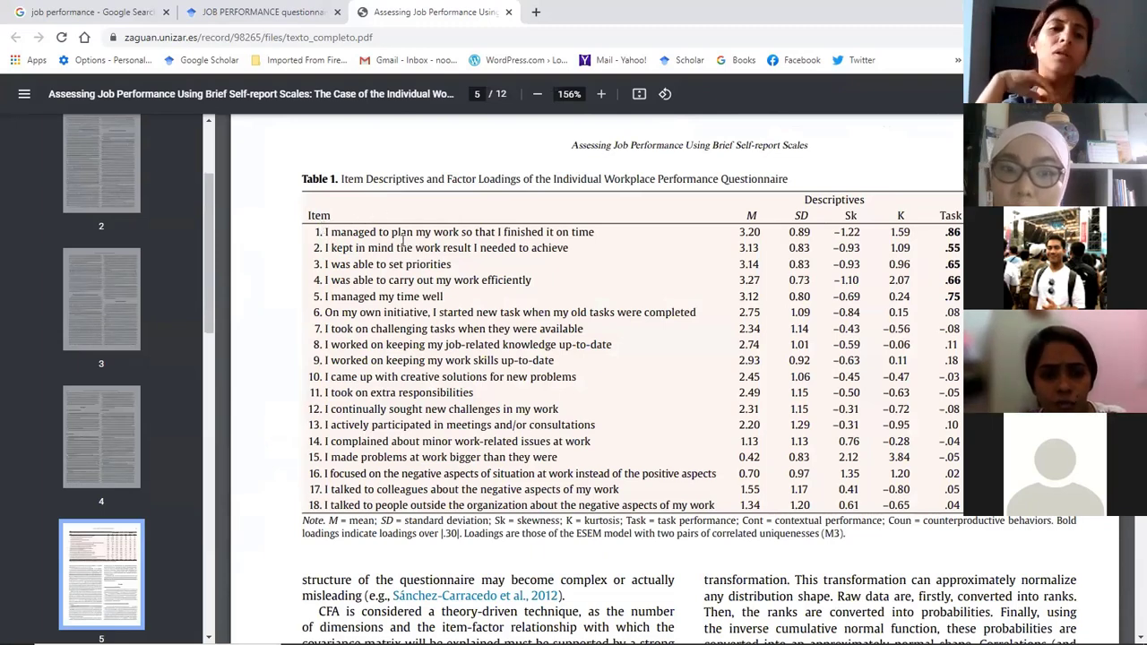
{"action": "scroll", "coordinate": [609, 342], "scroll_direction": "up", "scroll_amount": 2}
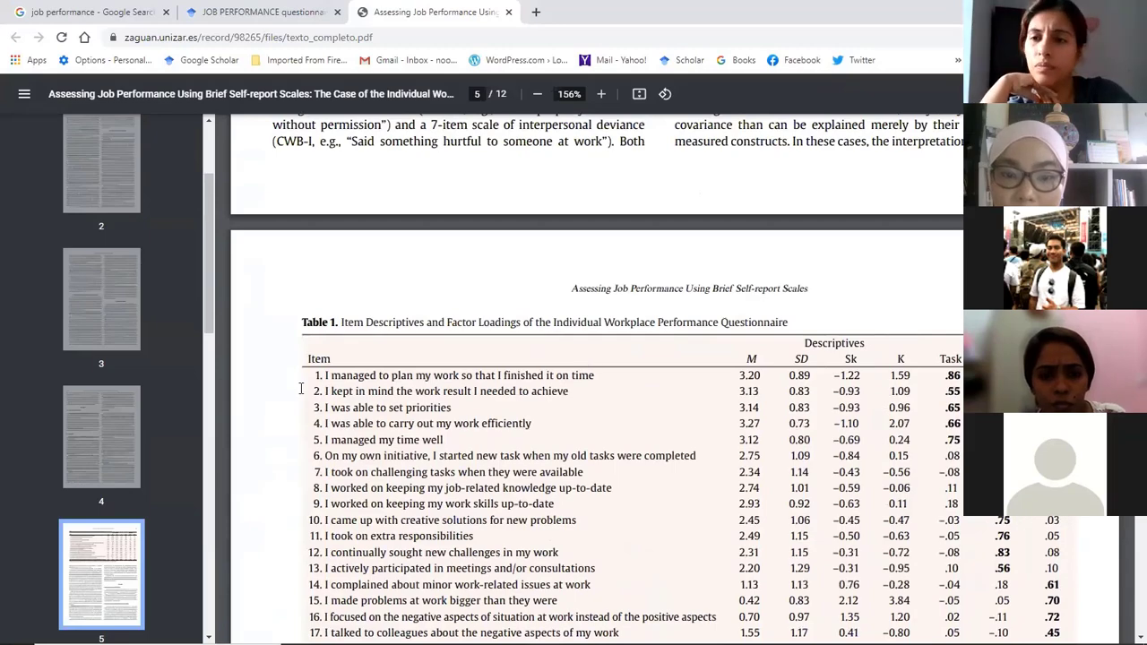
{"action": "left_click_drag", "start_coordinate": [315, 377], "coordinate": [576, 485]}
{"action": "left_click", "coordinate": [584, 496]}
Step: Copy the three job performance dimensions, task performance, contextual performance, and counterproductive work behavior, from the article's Individual Work Performance Questionnaire section
{"action": "scroll", "coordinate": [573, 403], "scroll_direction": "up", "scroll_amount": 8}
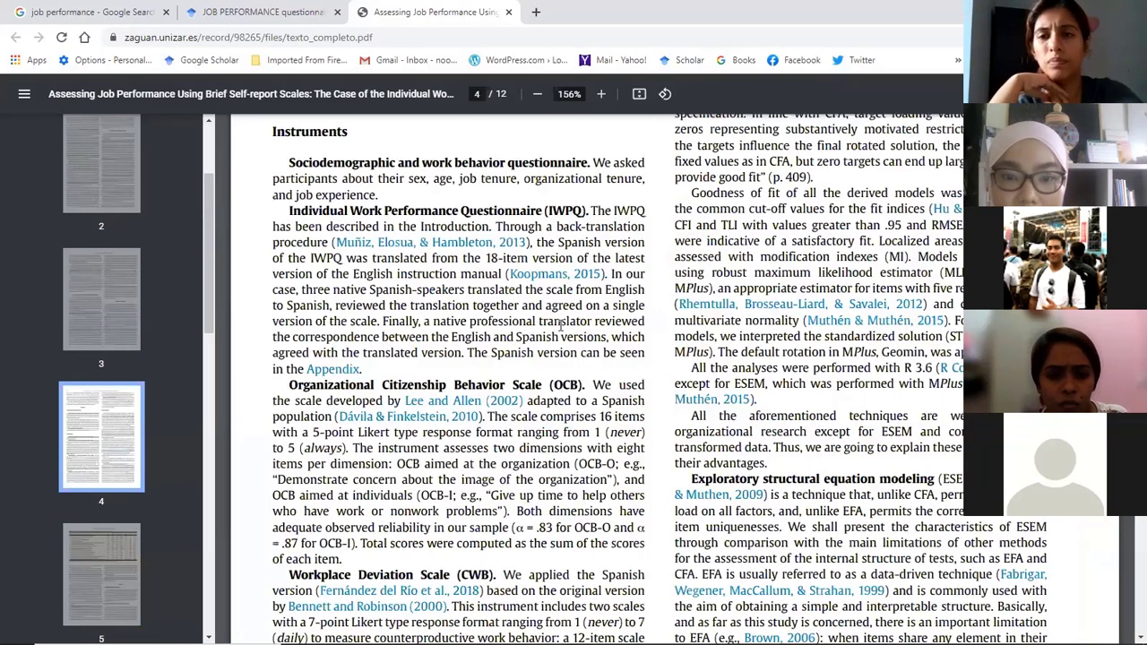
{"action": "scroll", "coordinate": [560, 254], "scroll_direction": "up", "scroll_amount": 1}
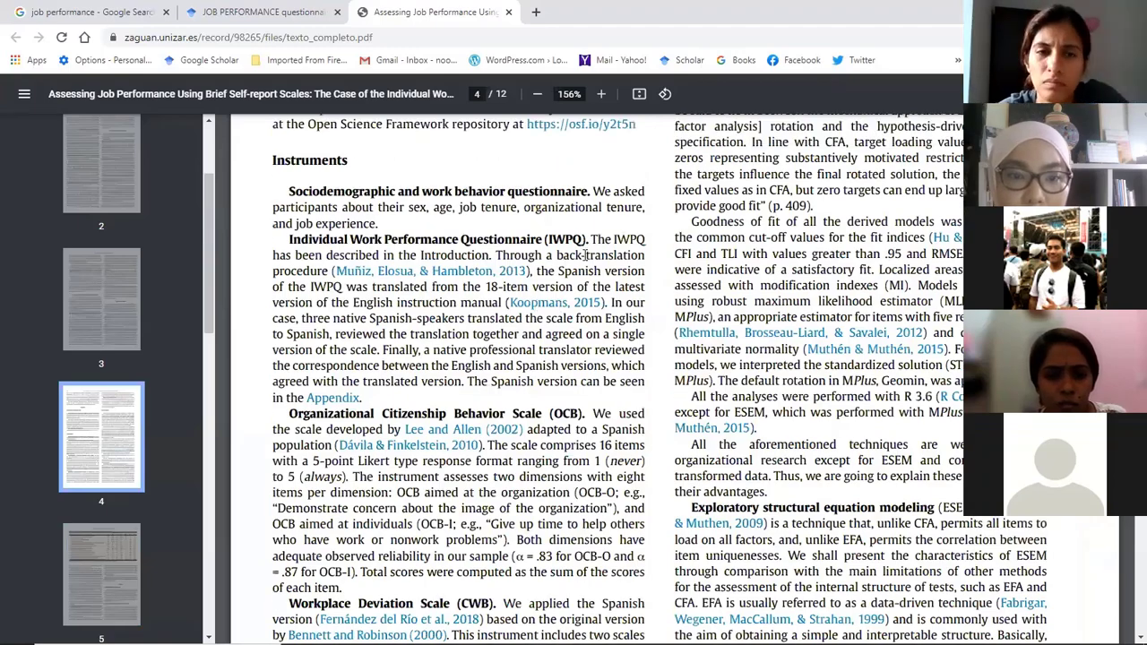
{"action": "scroll", "coordinate": [573, 256], "scroll_direction": "up", "scroll_amount": 3}
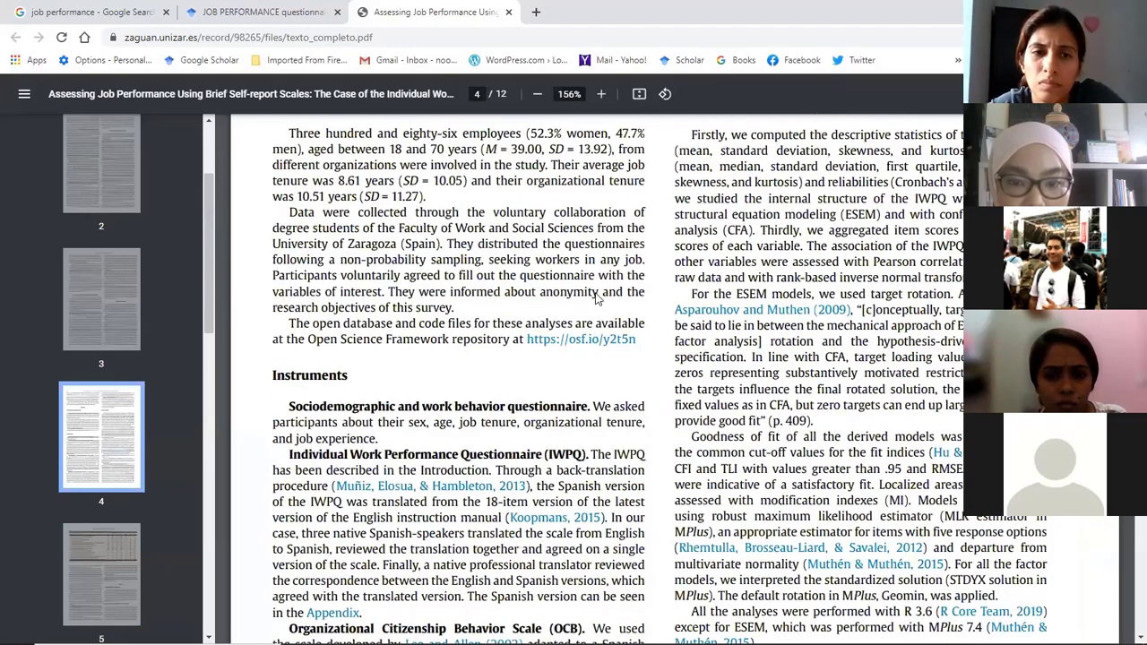
{"action": "scroll", "coordinate": [598, 298], "scroll_direction": "up", "scroll_amount": 6}
{"action": "scroll", "coordinate": [602, 311], "scroll_direction": "up", "scroll_amount": 10}
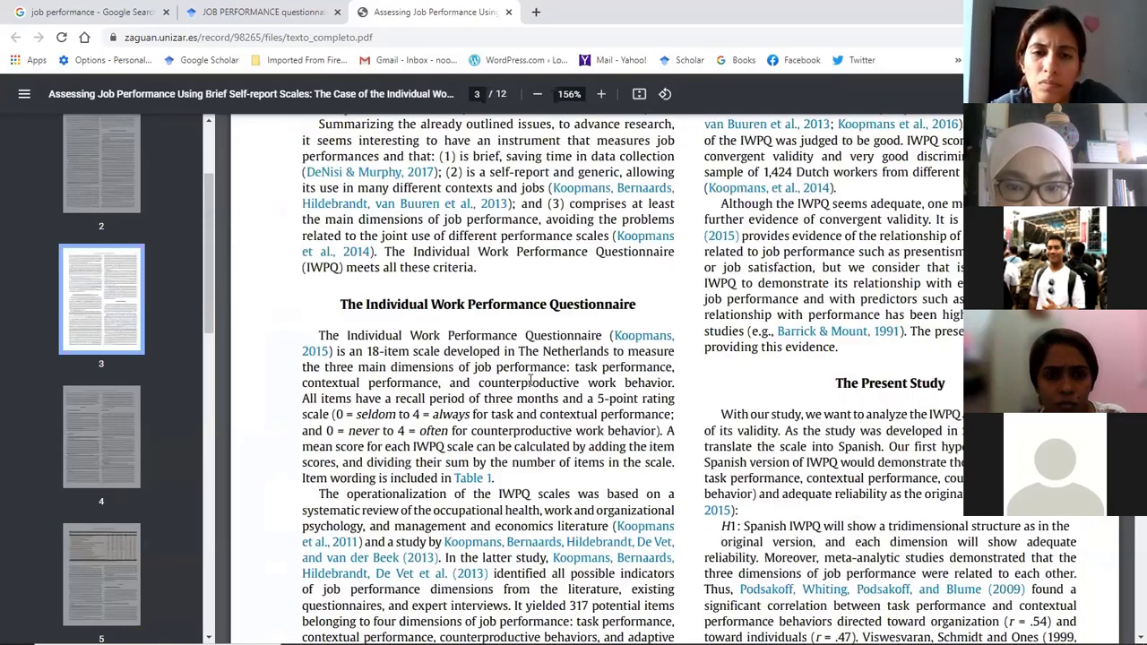
{"action": "left_click_drag", "start_coordinate": [576, 366], "coordinate": [674, 385]}
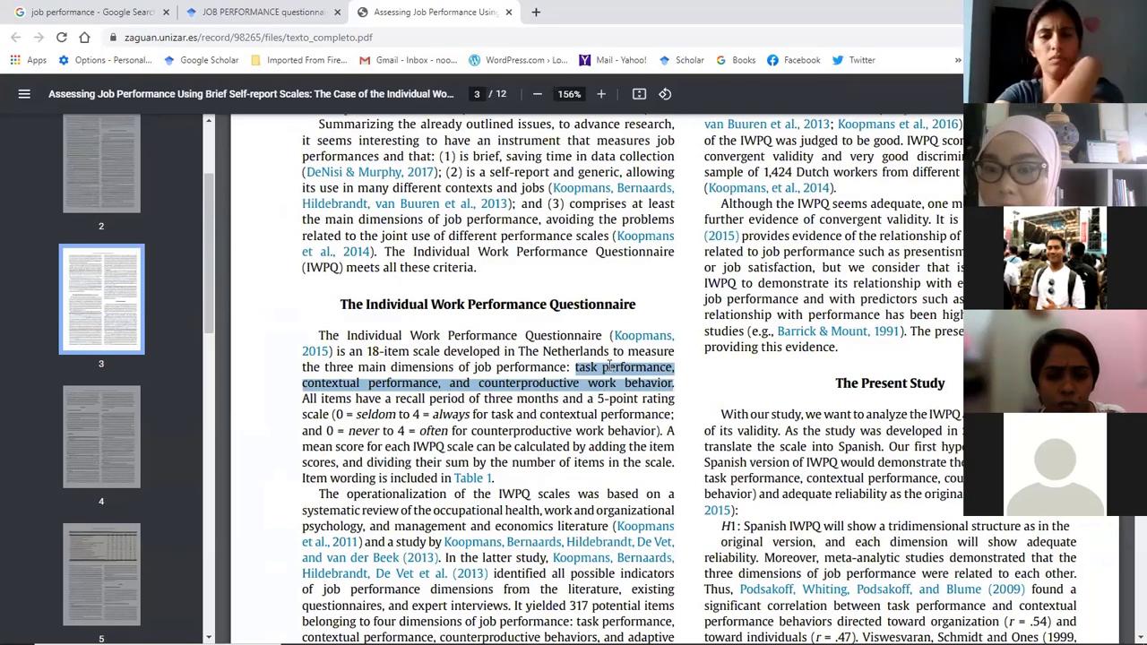
{"action": "right_click", "coordinate": [633, 378]}
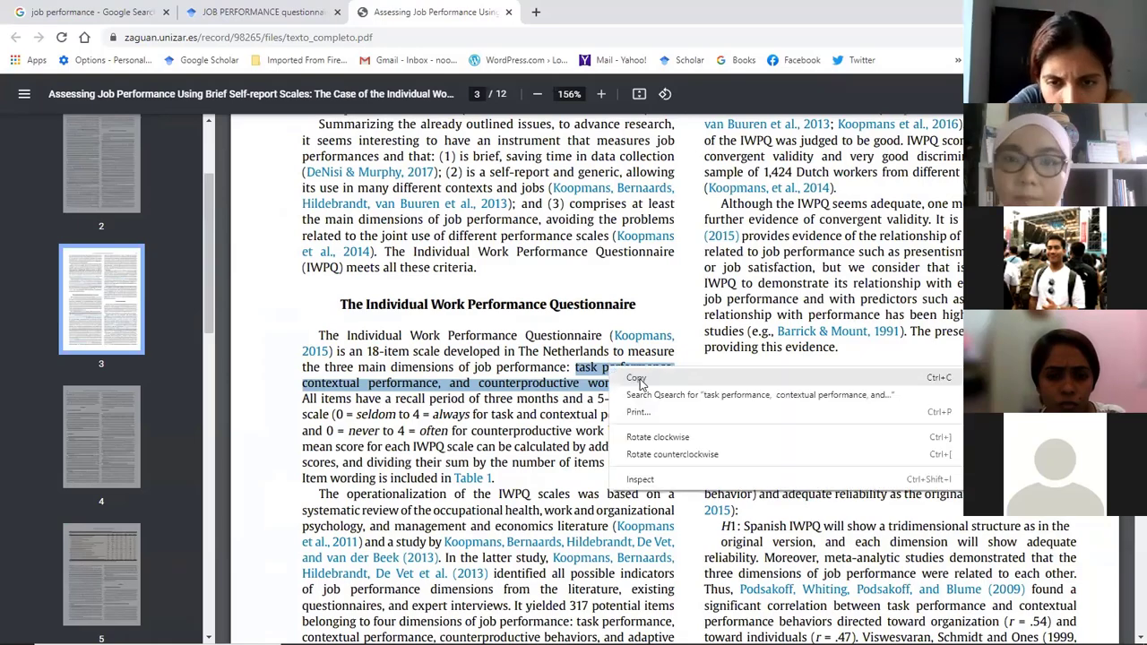
{"action": "left_click", "coordinate": [637, 379]}
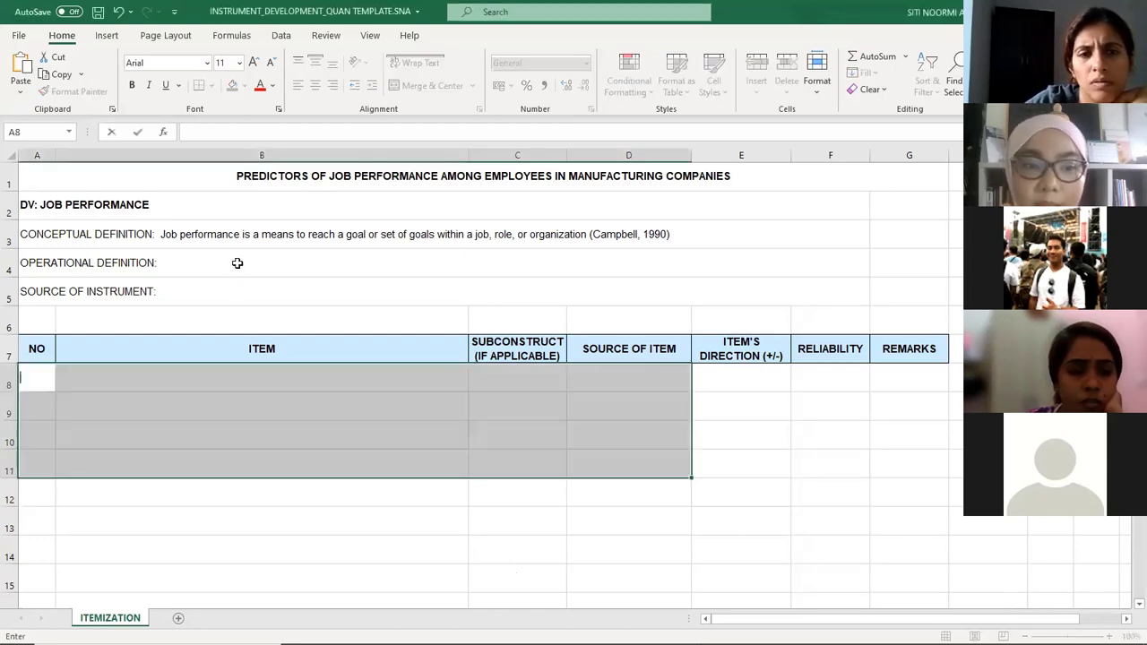
Step: In the instrument template workbook, add the copied three dimensions after the OPERATIONAL DEFINITION label and join them into a single line
{"action": "left_click", "coordinate": [288, 258]}
{"action": "double_click", "coordinate": [288, 258]}
{"action": "key", "text": "ctrl+v"}
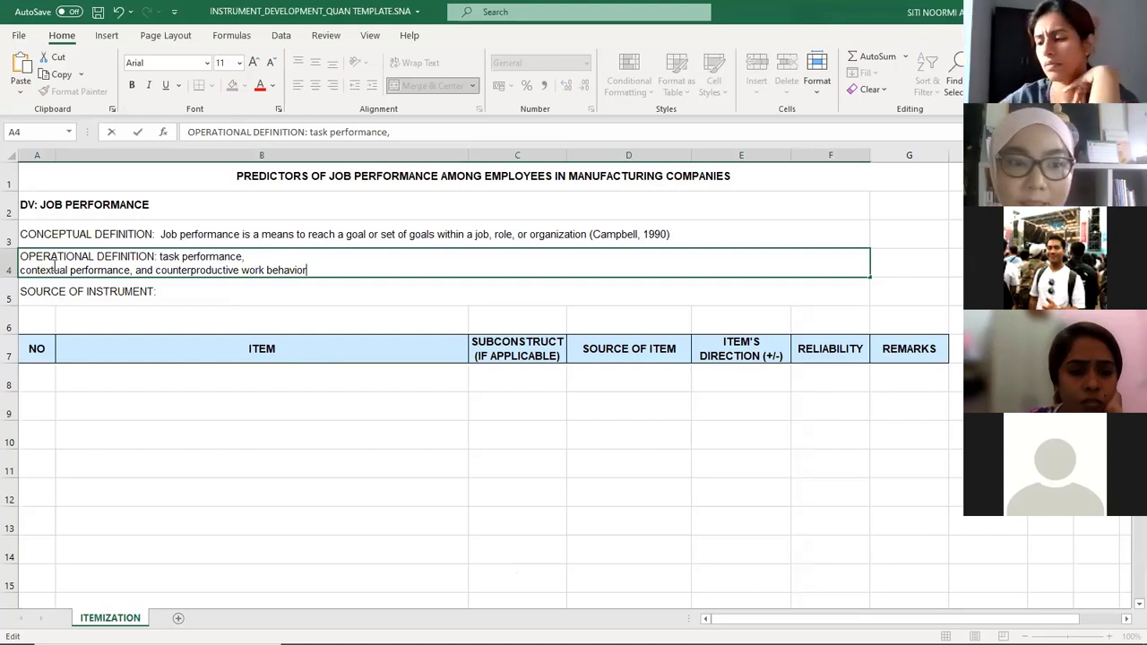
{"action": "left_click", "coordinate": [19, 270]}
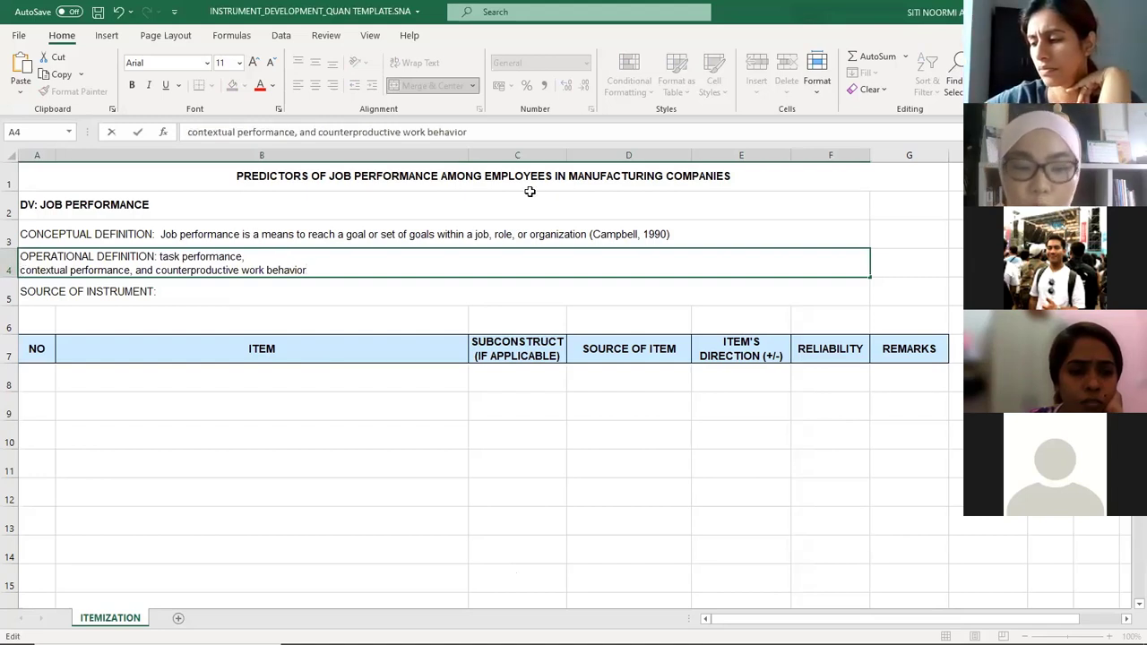
{"action": "key", "text": "BackSpace"}
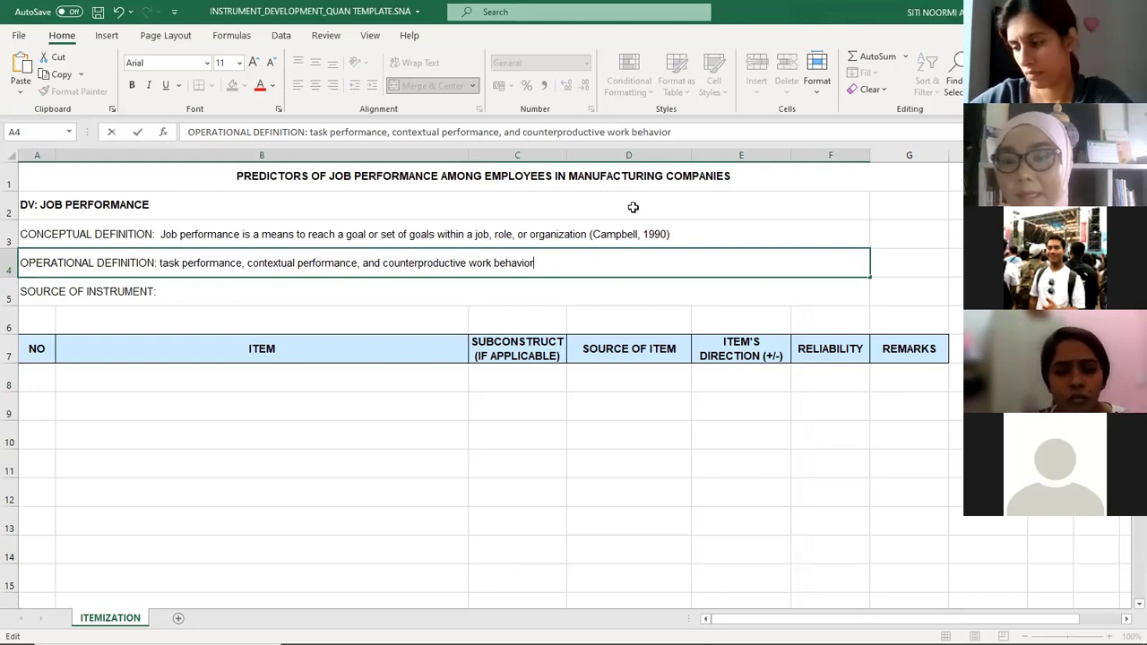
{"action": "left_click", "coordinate": [574, 302]}
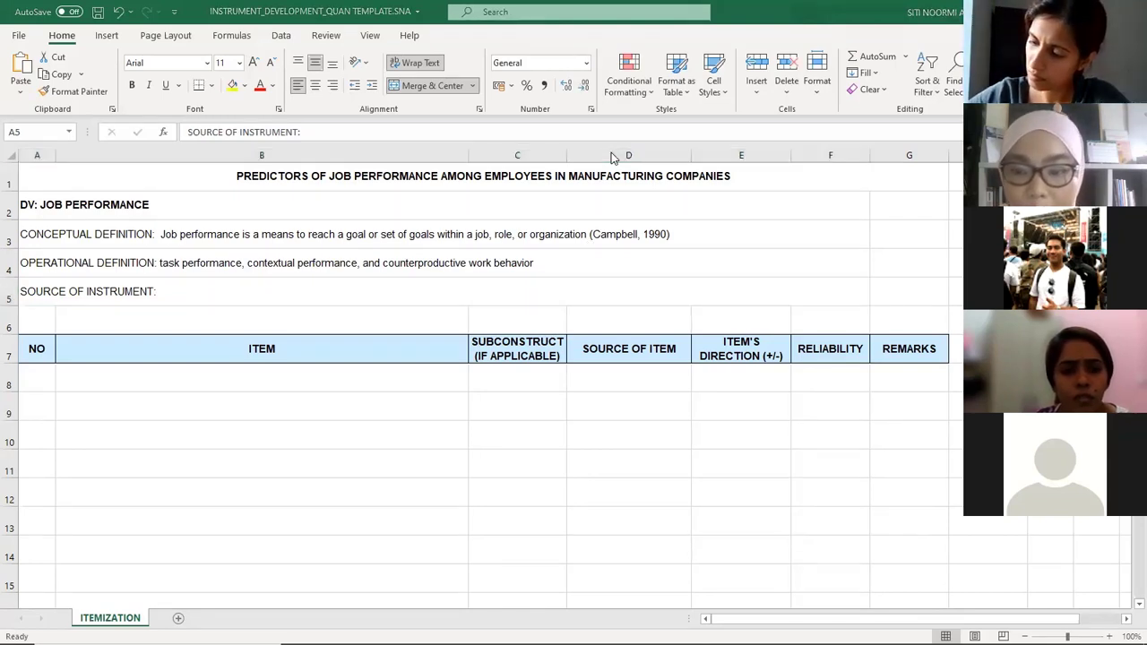
Step: Switch back to the article PDF and examine the questionnaire items in Table 1, highlighting item 1 about planning work
{"action": "key", "text": "alt+Tab"}
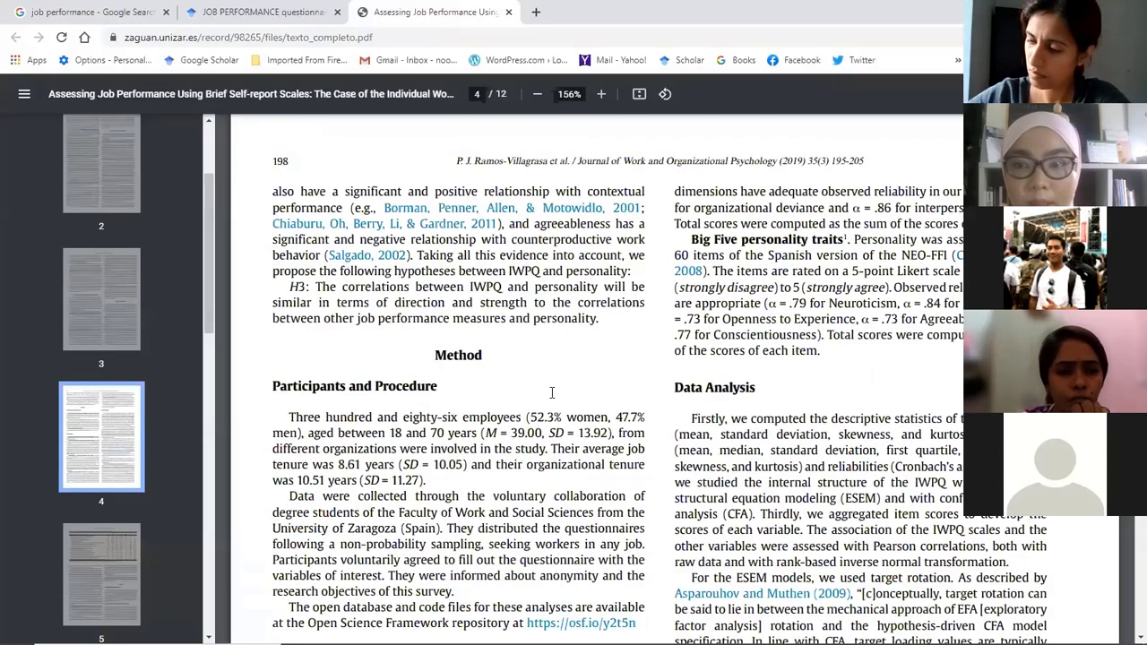
{"action": "scroll", "coordinate": [552, 374], "scroll_direction": "down", "scroll_amount": 6}
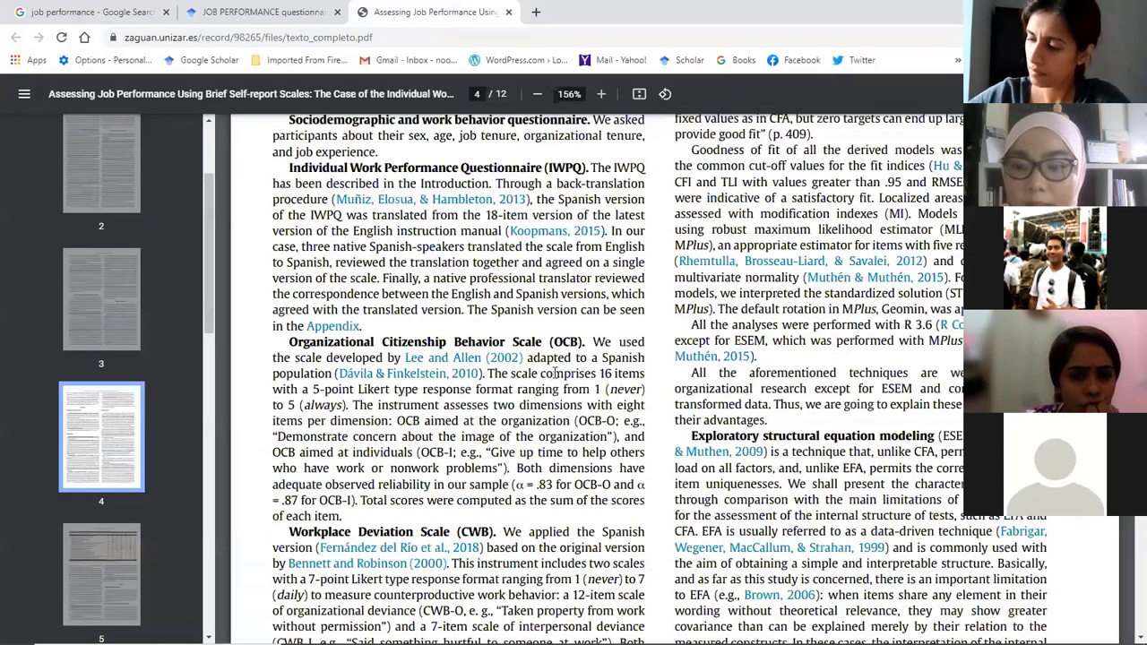
{"action": "scroll", "coordinate": [556, 374], "scroll_direction": "down", "scroll_amount": 5}
{"action": "scroll", "coordinate": [556, 374], "scroll_direction": "down", "scroll_amount": 3}
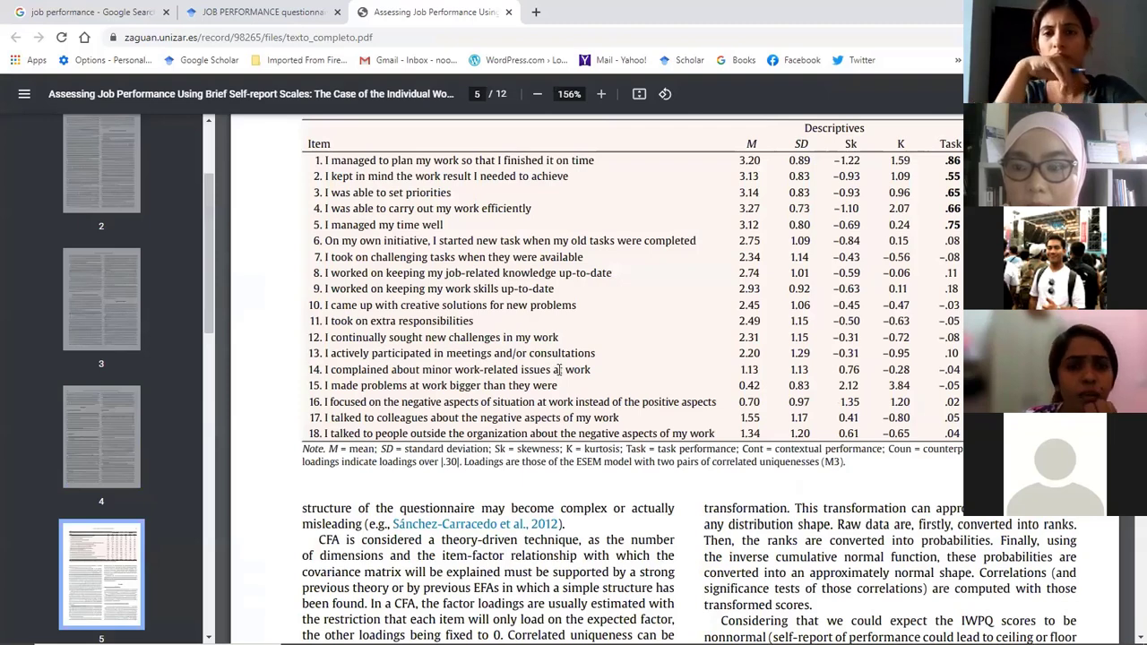
{"action": "scroll", "coordinate": [436, 238], "scroll_direction": "up", "scroll_amount": 1}
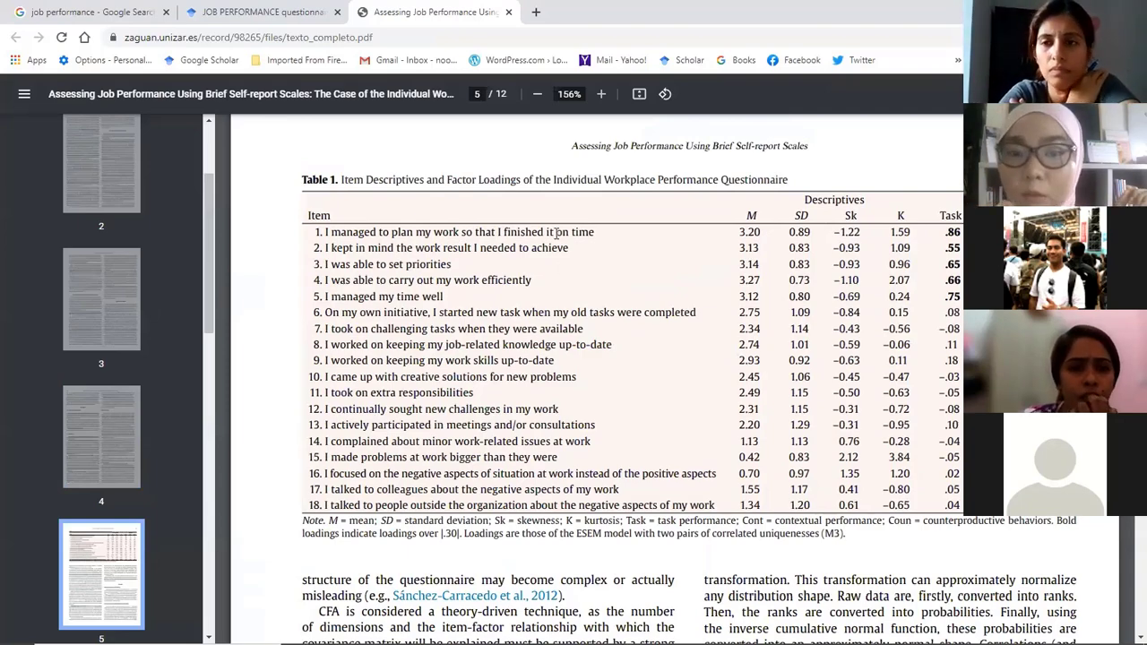
{"action": "left_click_drag", "start_coordinate": [595, 233], "coordinate": [325, 229]}
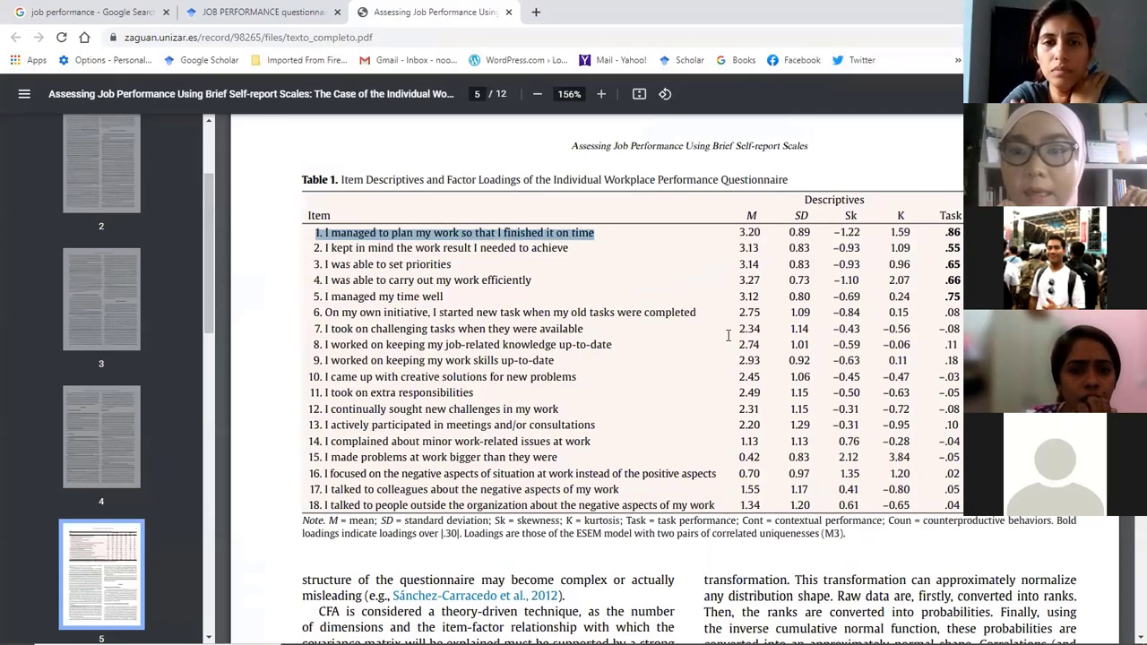
Step: Copy the instrument name "Individual Work Performance Questionnaire" with its 2015 author citation from the opening sentence of the section on it
{"action": "scroll", "coordinate": [690, 318], "scroll_direction": "up", "scroll_amount": 7}
{"action": "scroll", "coordinate": [672, 326], "scroll_direction": "up", "scroll_amount": 5}
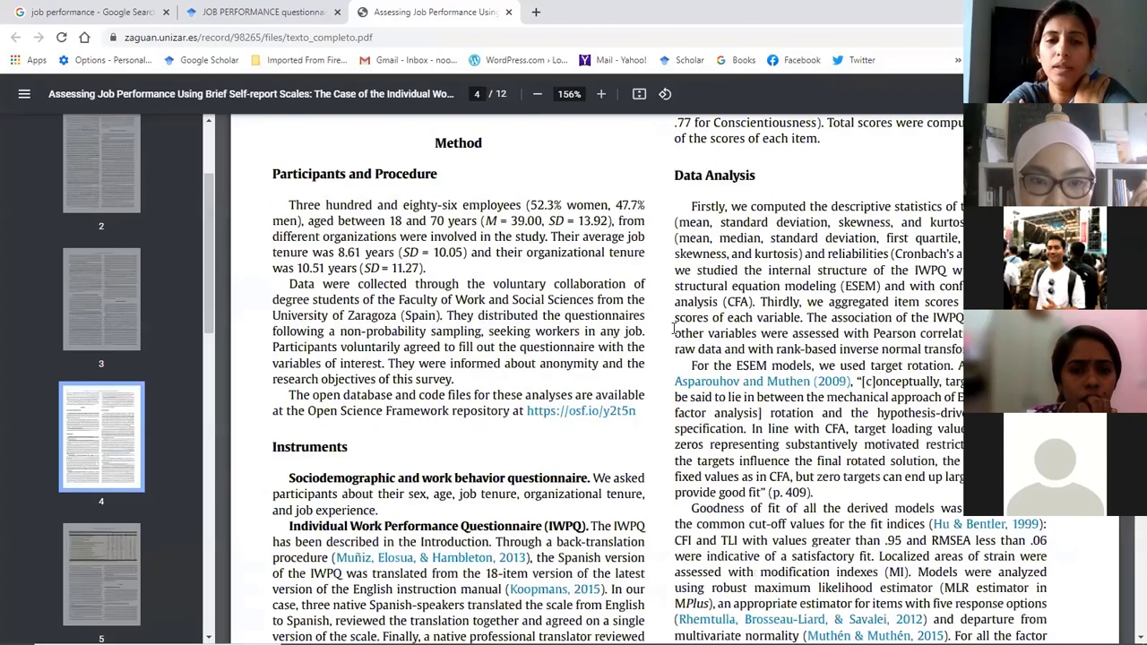
{"action": "scroll", "coordinate": [665, 330], "scroll_direction": "up", "scroll_amount": 2}
{"action": "scroll", "coordinate": [662, 333], "scroll_direction": "up", "scroll_amount": 5}
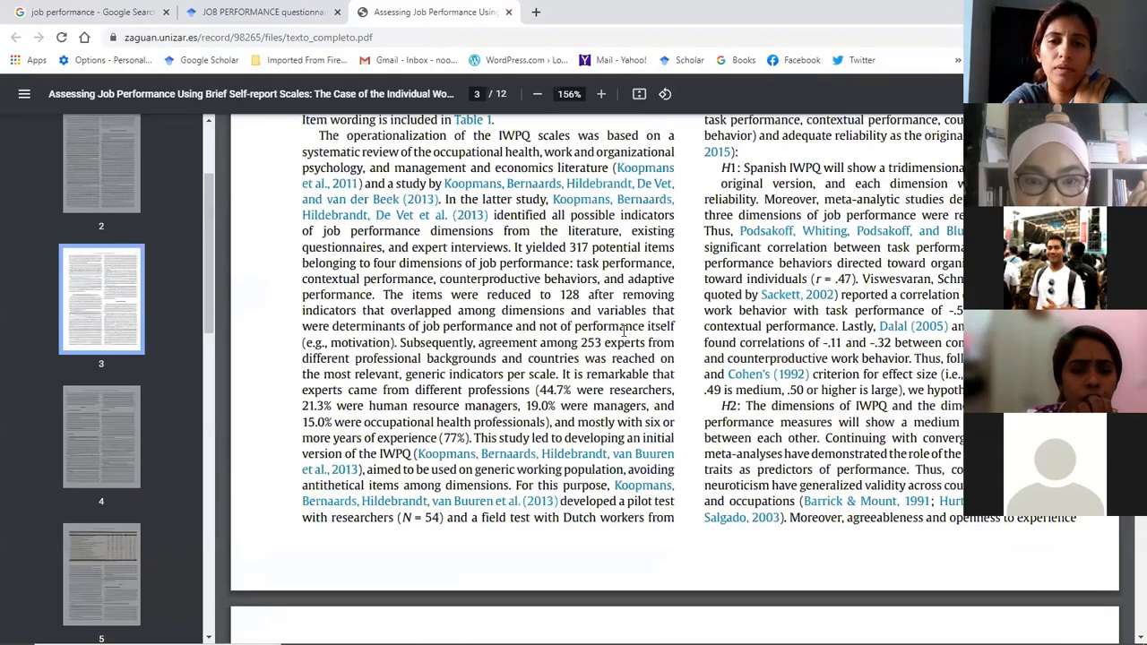
{"action": "scroll", "coordinate": [538, 272], "scroll_direction": "up", "scroll_amount": 3}
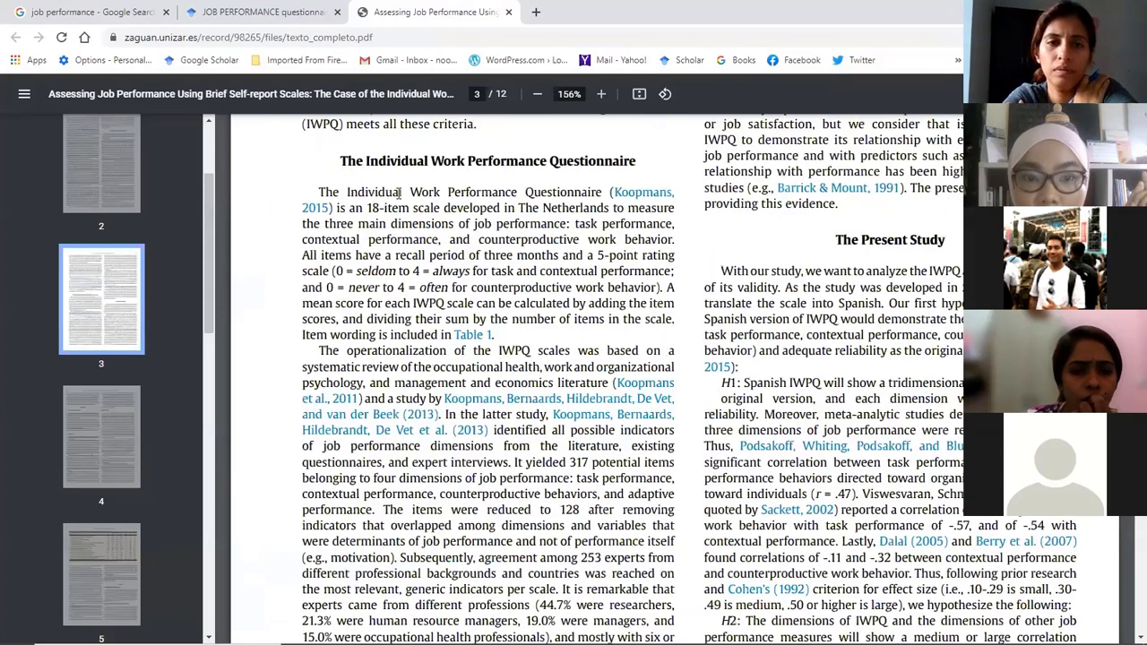
{"action": "mouse_move", "coordinate": [347, 191]}
{"action": "left_mouse_down"}
{"action": "mouse_move", "coordinate": [674, 199]}
{"action": "mouse_move", "coordinate": [337, 207]}
{"action": "left_mouse_up"}
{"action": "key", "text": "ctrl+c"}
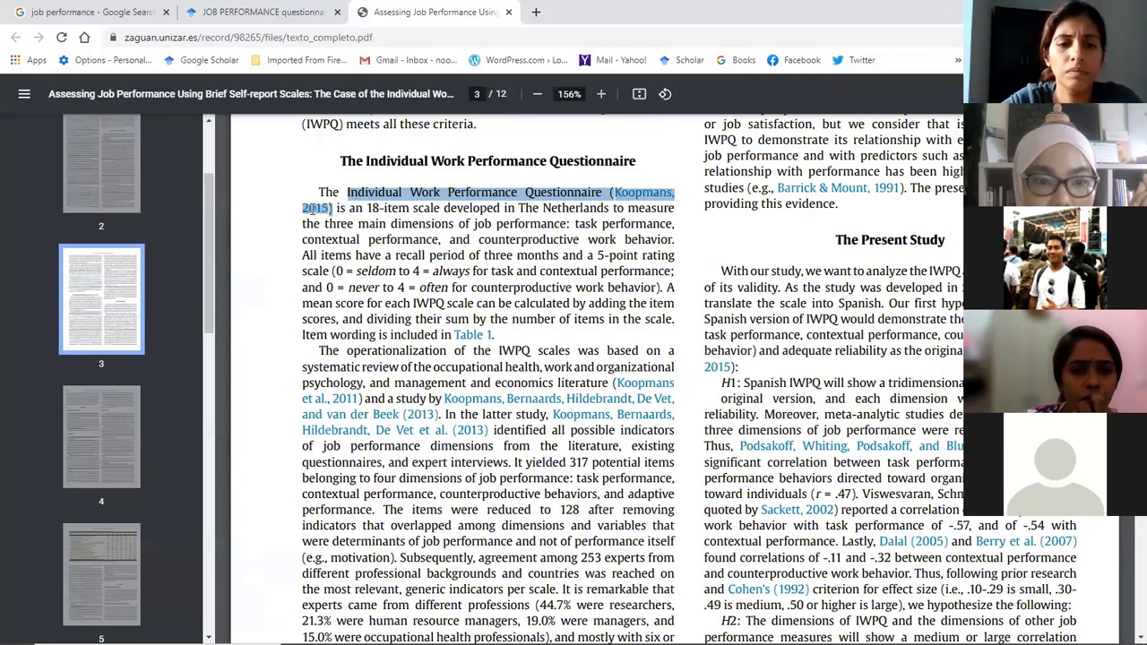
{"action": "right_click", "coordinate": [321, 211]}
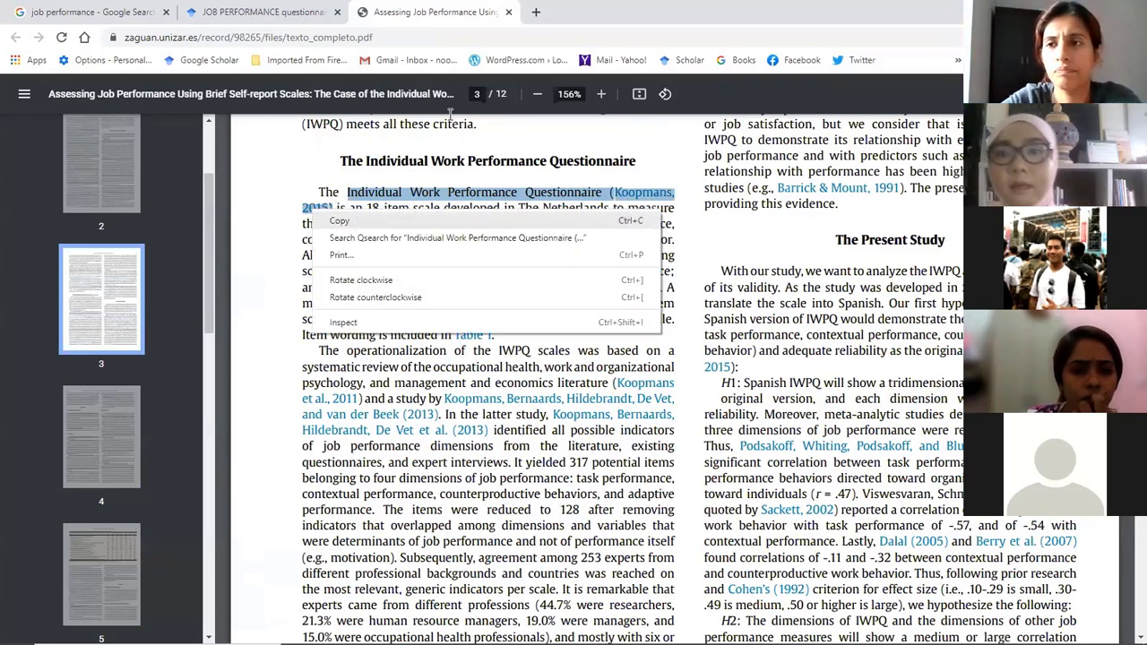
{"action": "left_click", "coordinate": [553, 146]}
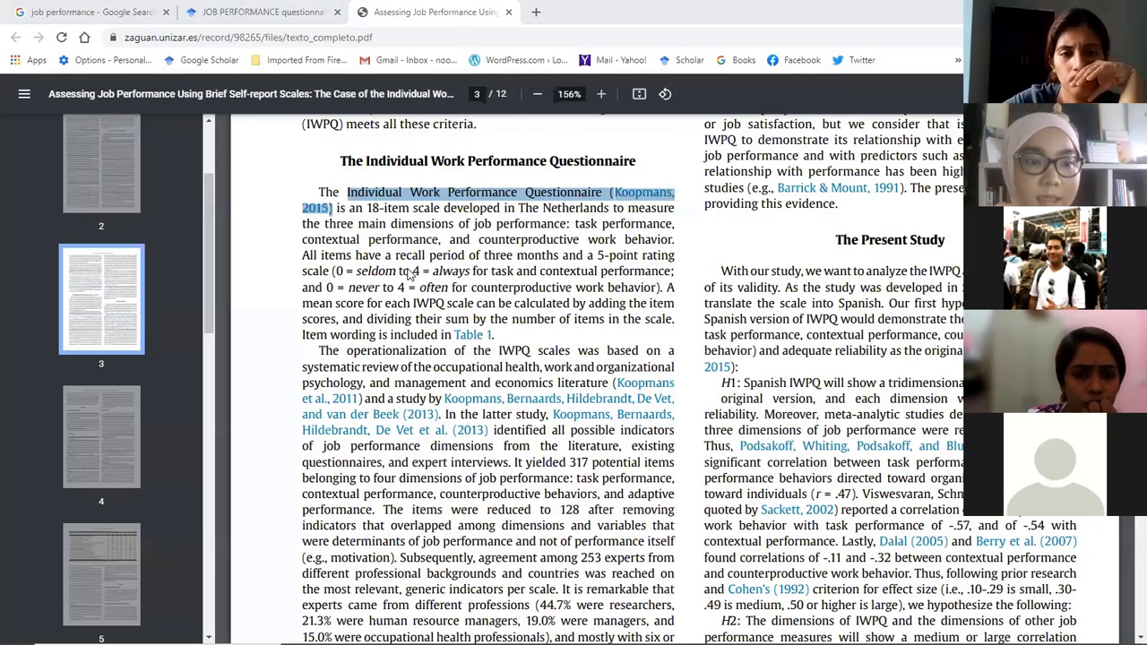
Step: In the template workbook, add the copied questionnaire name and 2015 citation after SOURCE OF INSTRUMENT, on one line with a space before the year
{"action": "key", "text": "alt+Tab"}
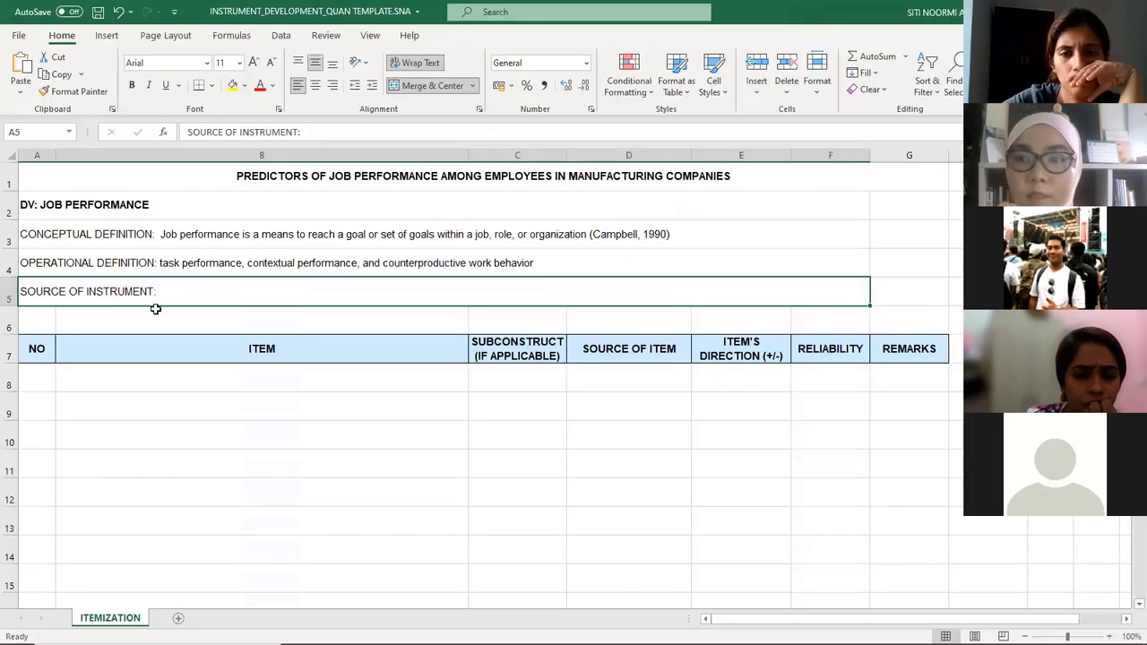
{"action": "double_click", "coordinate": [254, 295]}
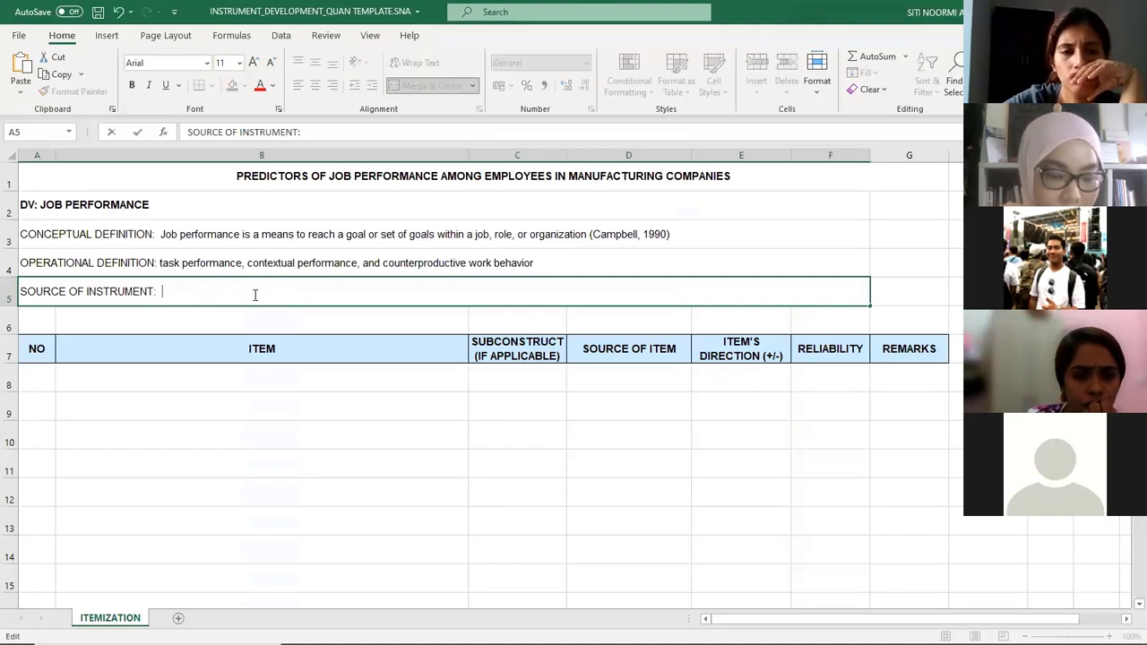
{"action": "key", "text": "ctrl+v"}
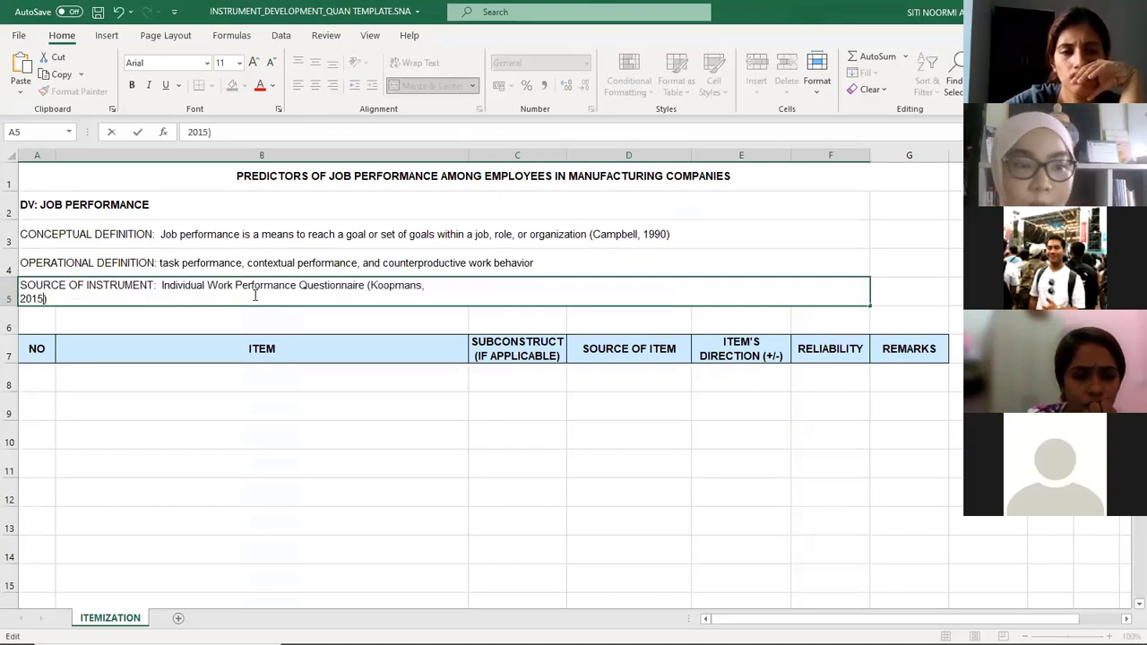
{"action": "key", "text": "BackSpace"}
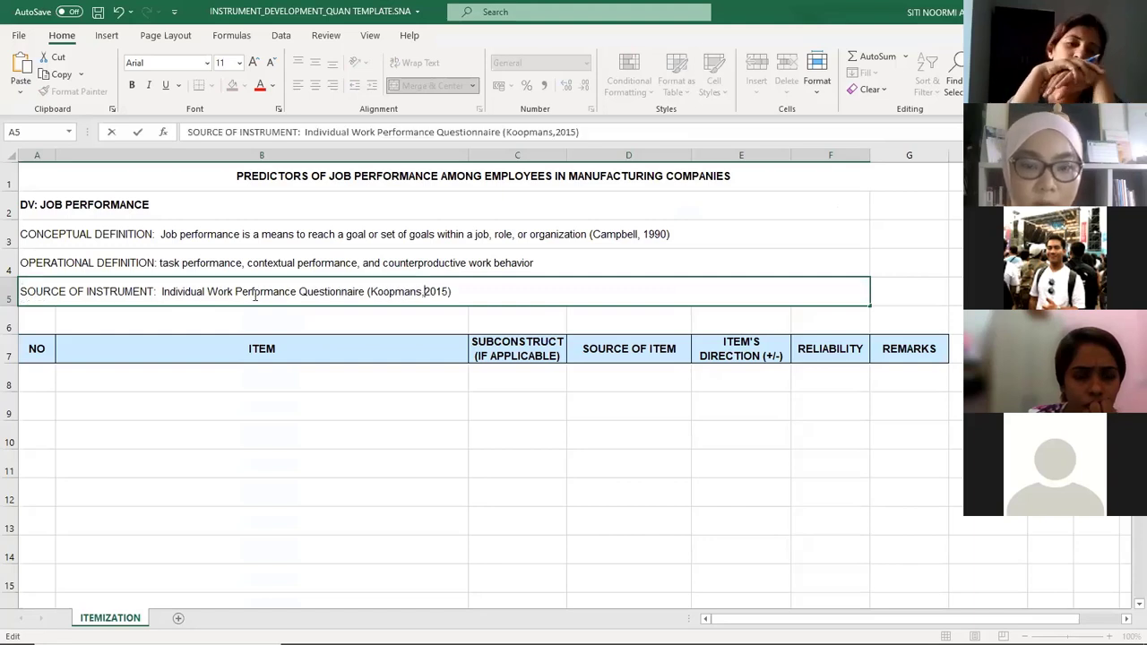
{"action": "left_click", "coordinate": [264, 428]}
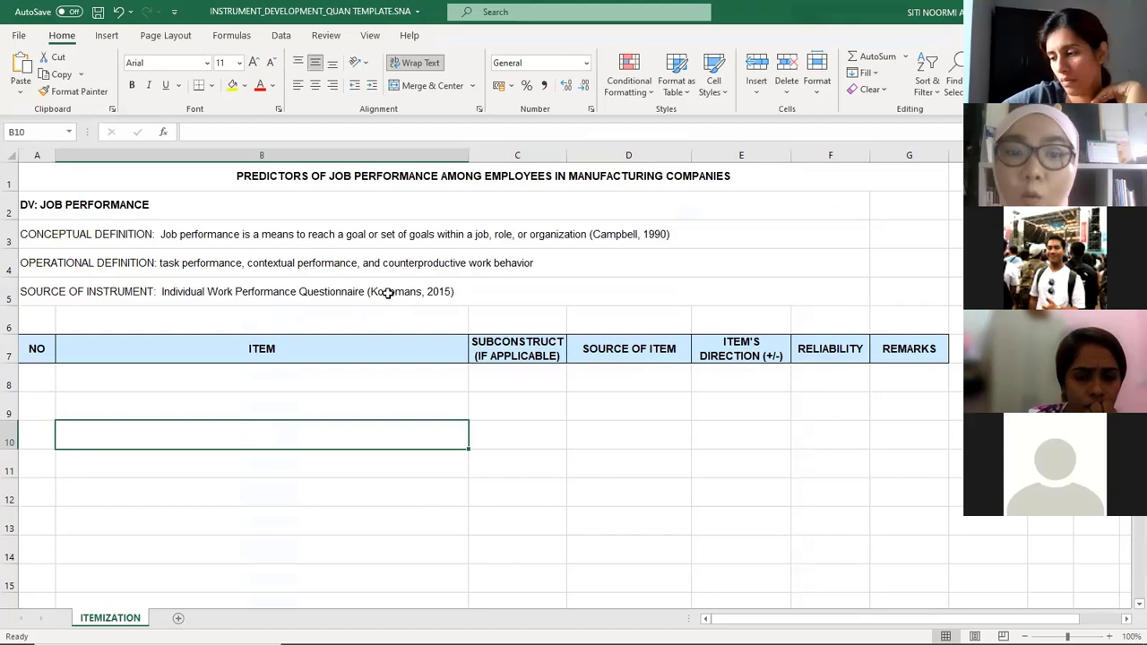
{"action": "left_click", "coordinate": [476, 283]}
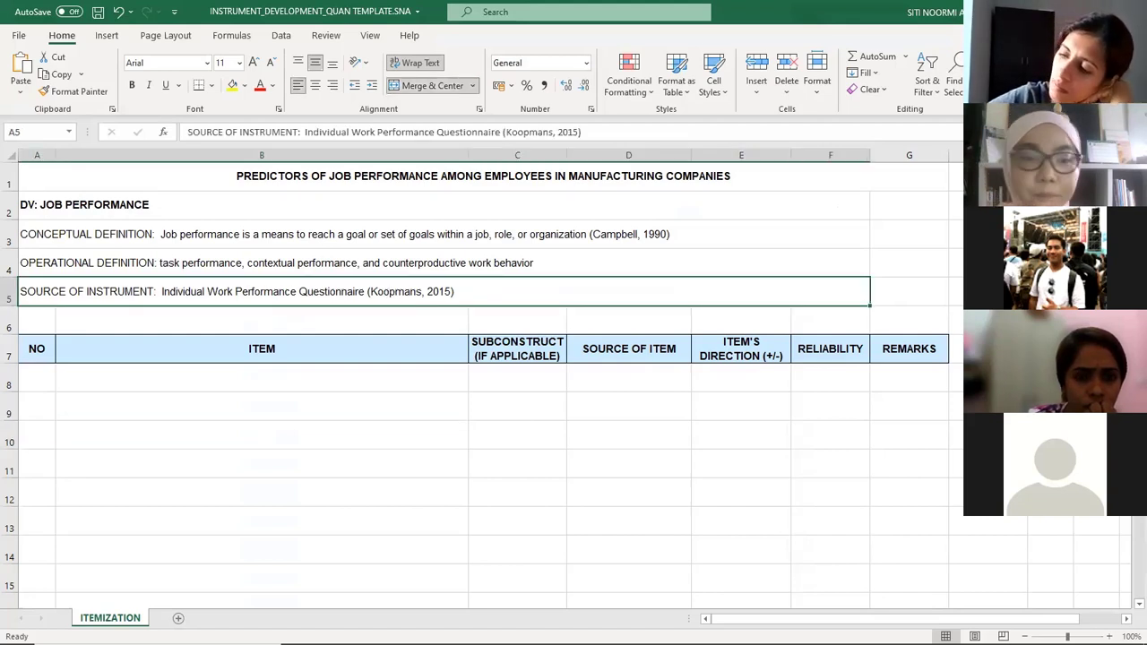
{"action": "left_click", "coordinate": [399, 262]}
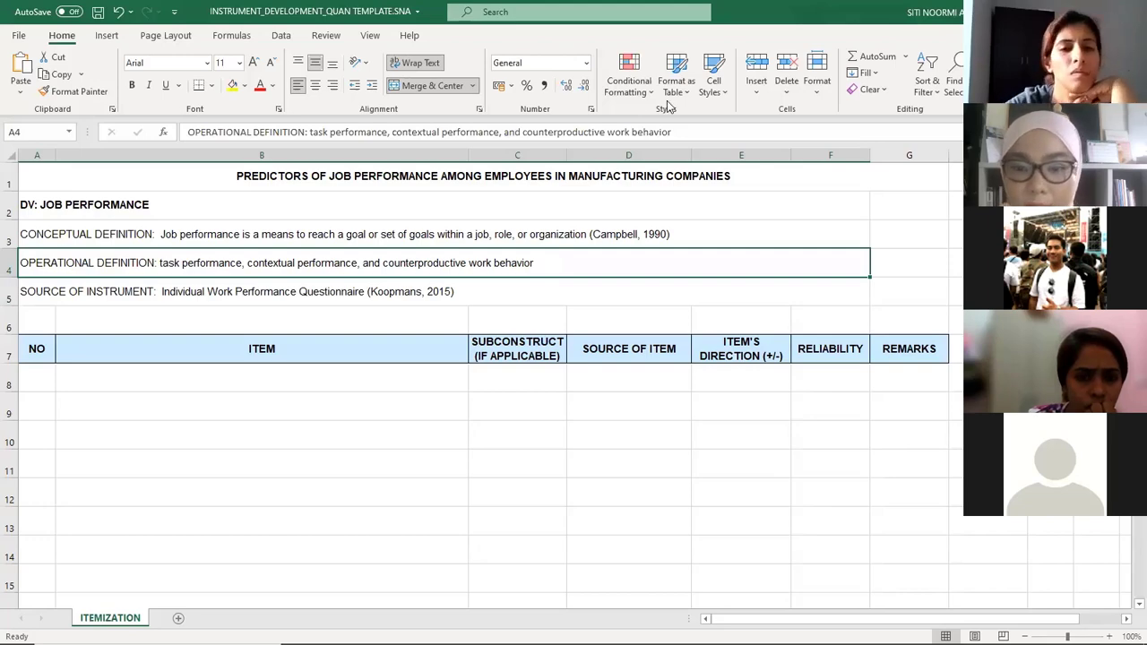
Step: Switch back to the article PDF and go to the questionnaire items in Table 1
{"action": "key", "text": "alt+Tab"}
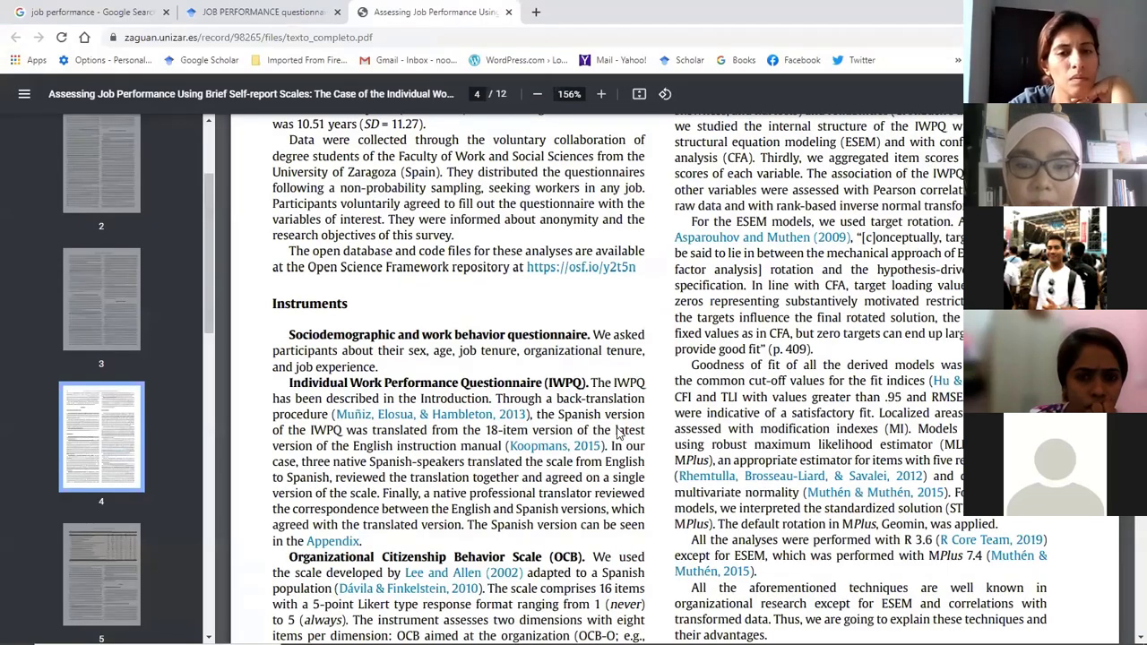
{"action": "scroll", "coordinate": [530, 176], "scroll_direction": "down", "scroll_amount": 10}
{"action": "scroll", "coordinate": [530, 176], "scroll_direction": "up", "scroll_amount": 3}
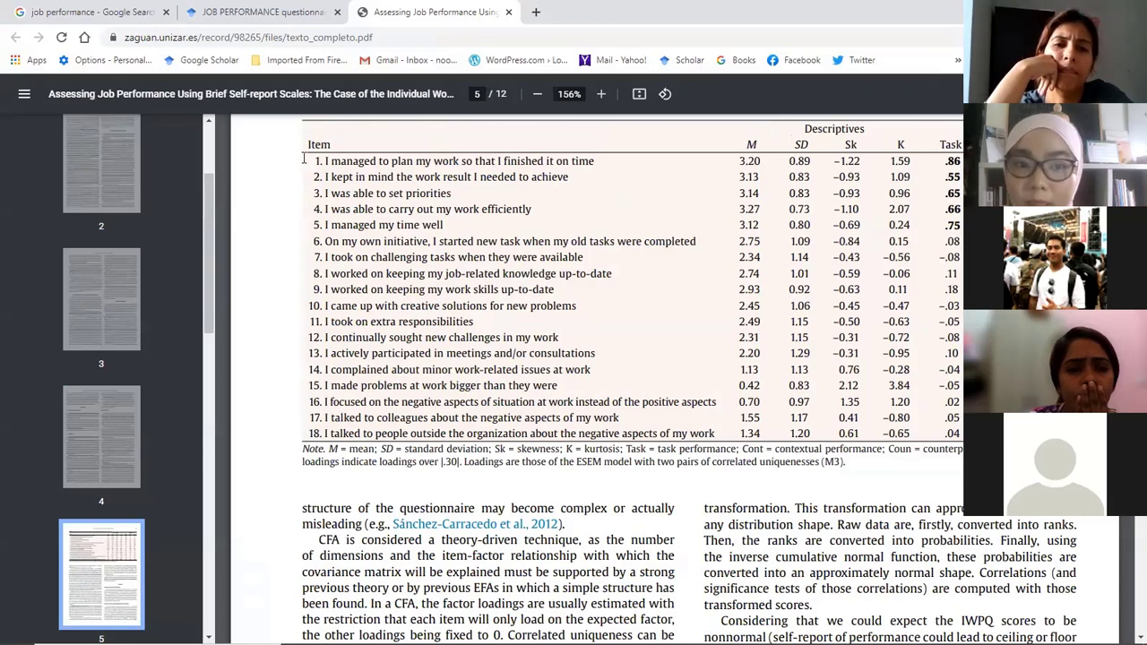
{"action": "left_click_drag", "start_coordinate": [304, 158], "coordinate": [570, 518]}
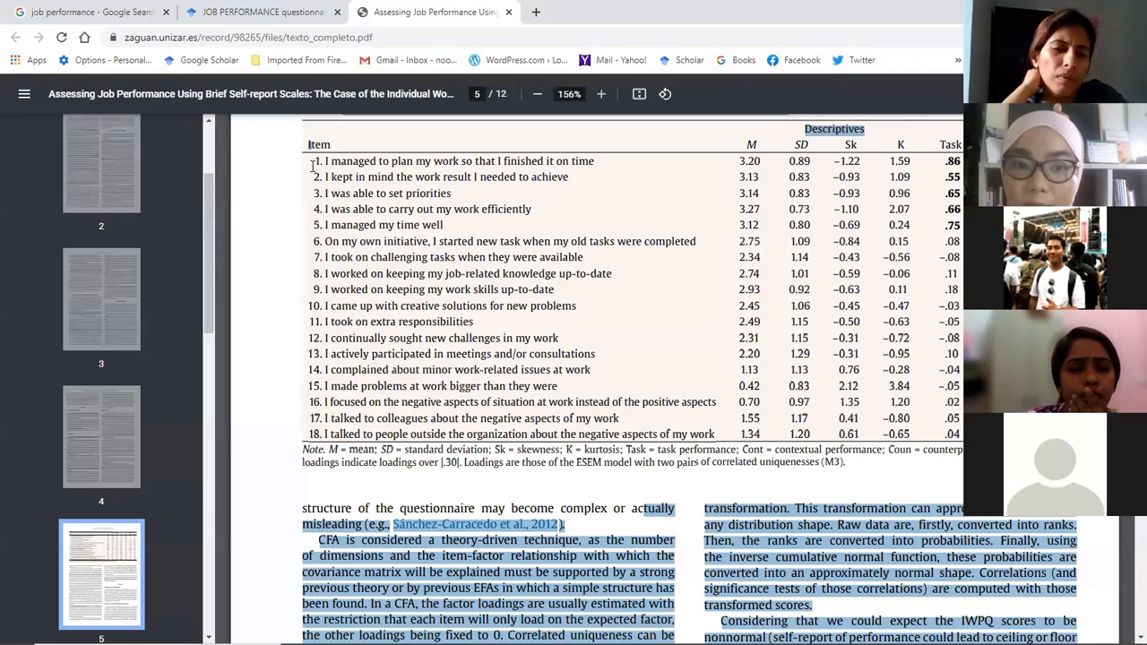
{"action": "left_click_drag", "start_coordinate": [314, 162], "coordinate": [501, 162]}
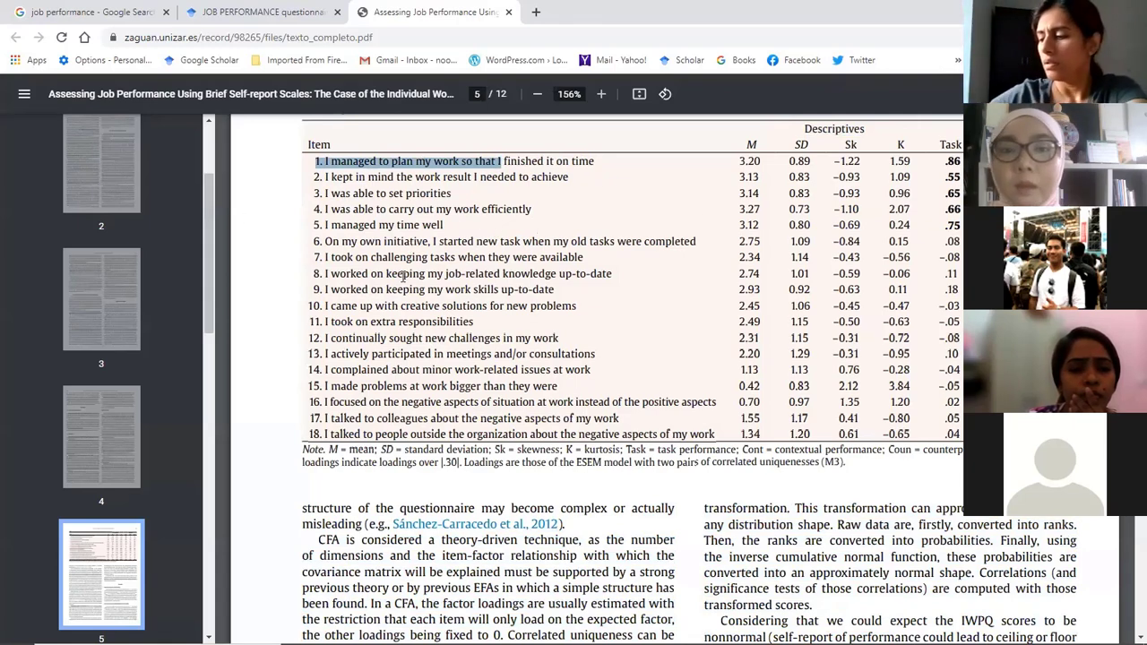
{"action": "left_click", "coordinate": [434, 333]}
Step: Copy the text of item 1, "I managed to plan my work so that I finished it on time", without its number
{"action": "scroll", "coordinate": [436, 338], "scroll_direction": "up", "scroll_amount": 1}
{"action": "scroll", "coordinate": [455, 330], "scroll_direction": "up", "scroll_amount": 4}
{"action": "scroll", "coordinate": [380, 363], "scroll_direction": "down", "scroll_amount": 7}
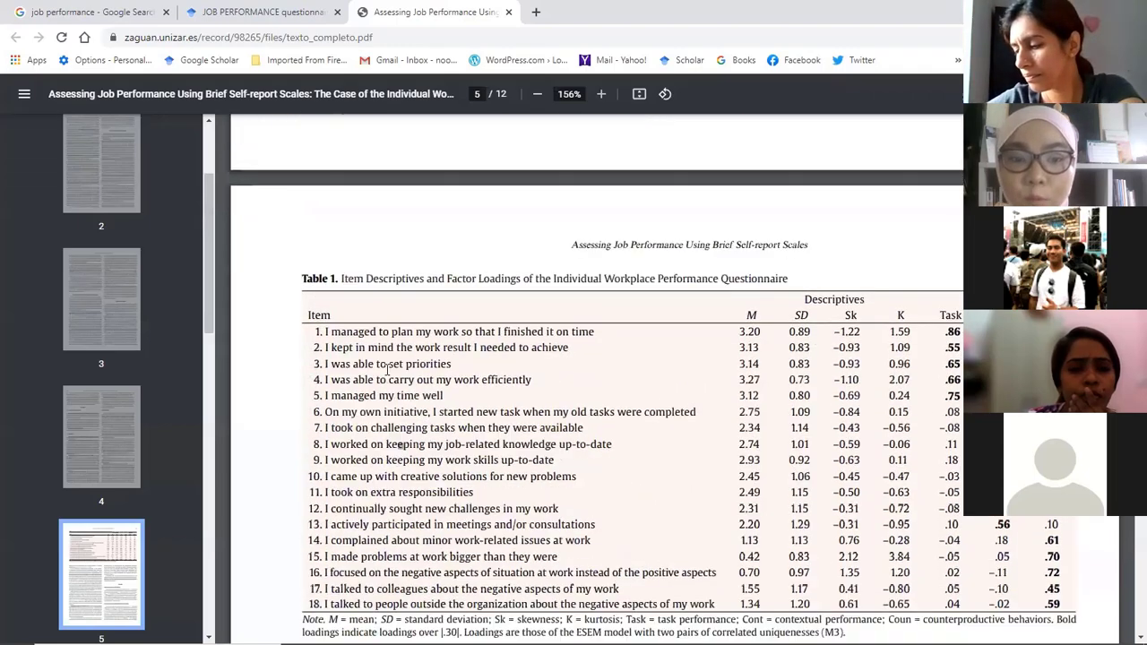
{"action": "scroll", "coordinate": [540, 230], "scroll_direction": "up", "scroll_amount": 5}
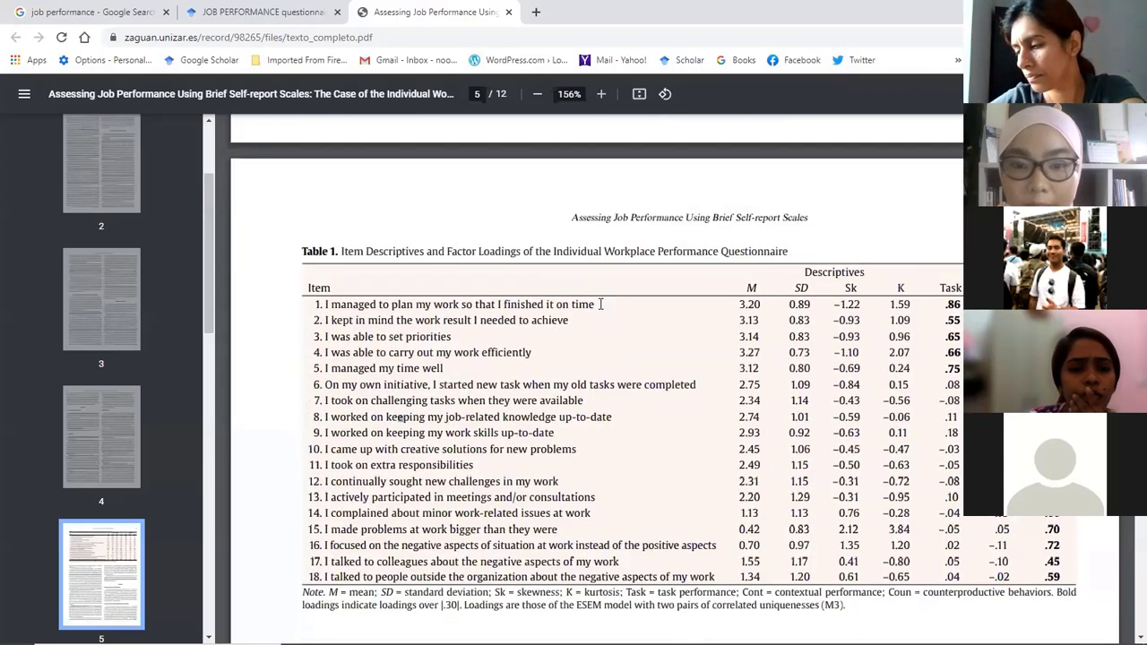
{"action": "left_click_drag", "start_coordinate": [600, 304], "coordinate": [326, 304]}
{"action": "right_click", "coordinate": [332, 306]}
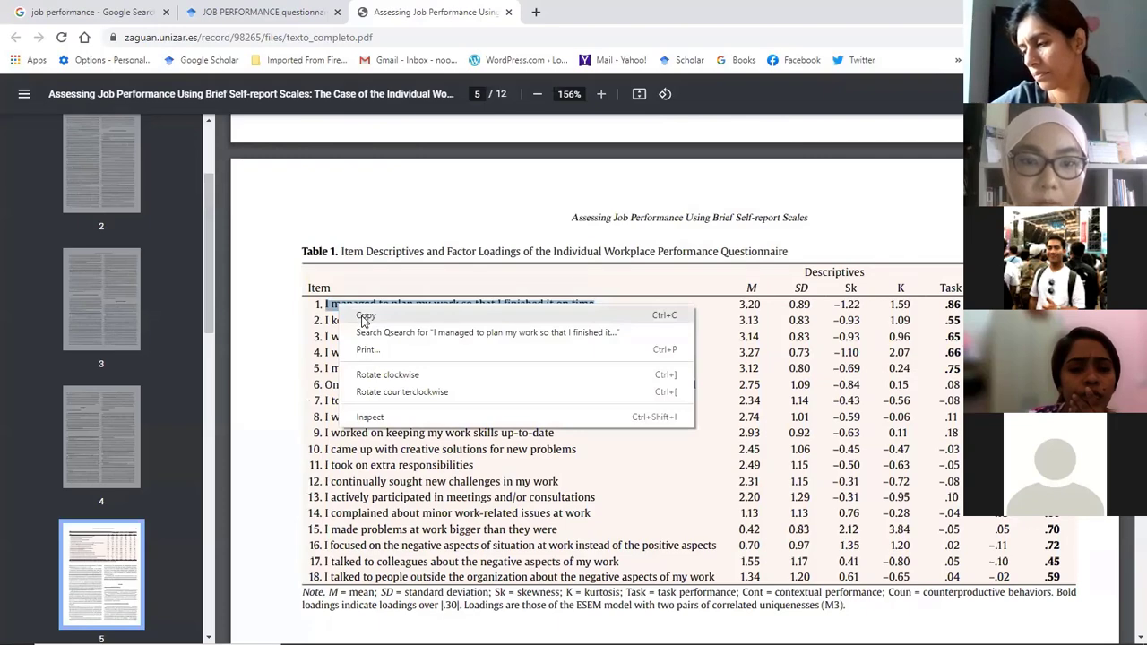
{"action": "left_click", "coordinate": [364, 318]}
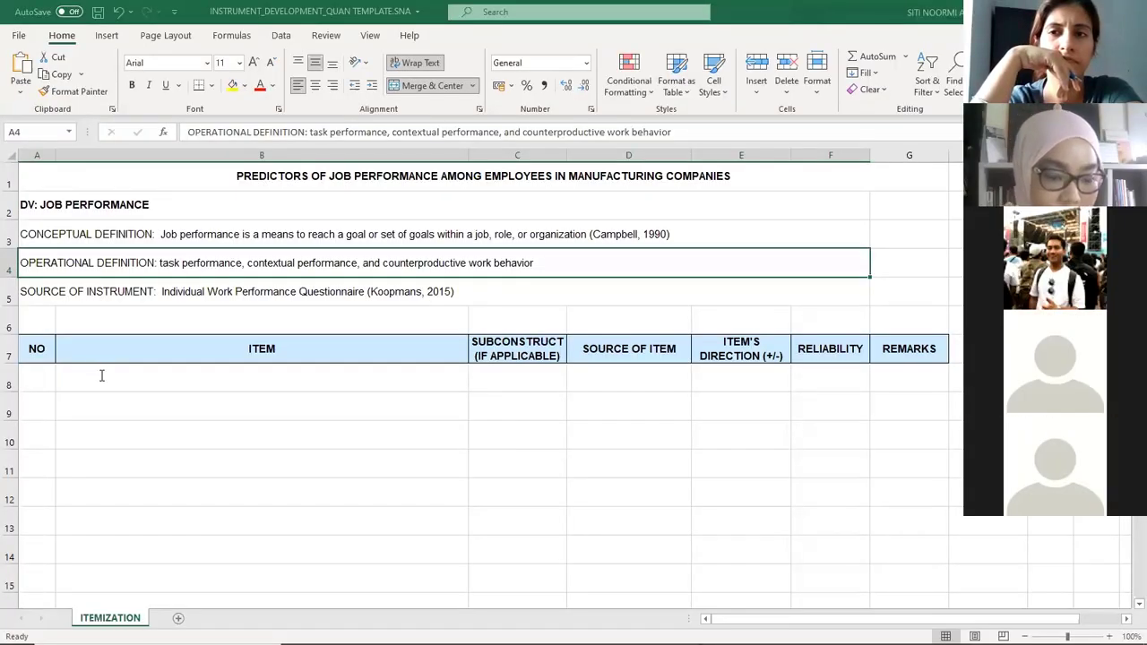
Step: In the template workbook, add the copied item 1 in B8 and "I kept in mind the work result I needed to achieve" in B9
{"action": "left_click", "coordinate": [102, 375]}
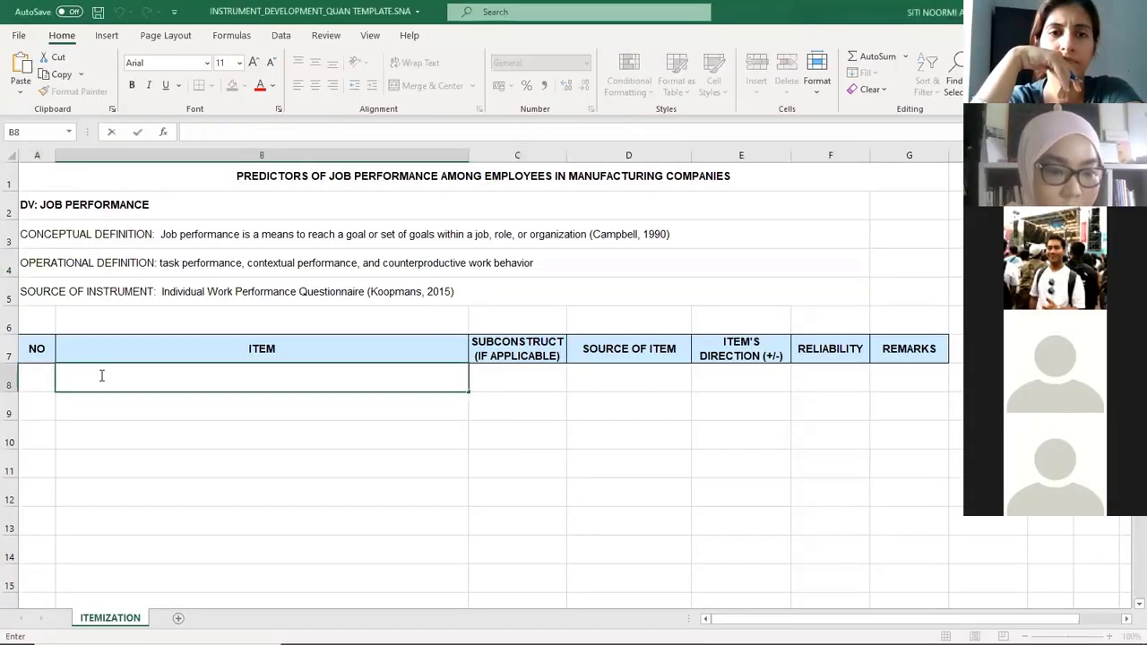
{"action": "key", "text": "ctrl+v"}
{"action": "left_click", "coordinate": [281, 463]}
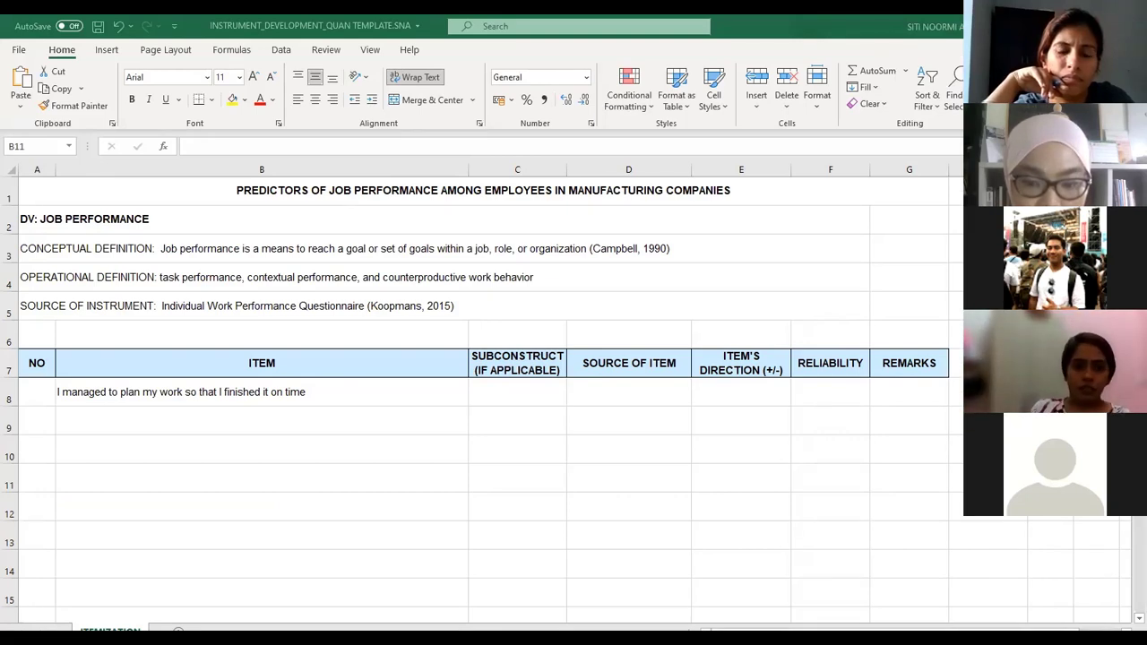
{"action": "left_click", "coordinate": [189, 412]}
{"action": "type", "text": "I kept in mind the work result I needed to achieve"}
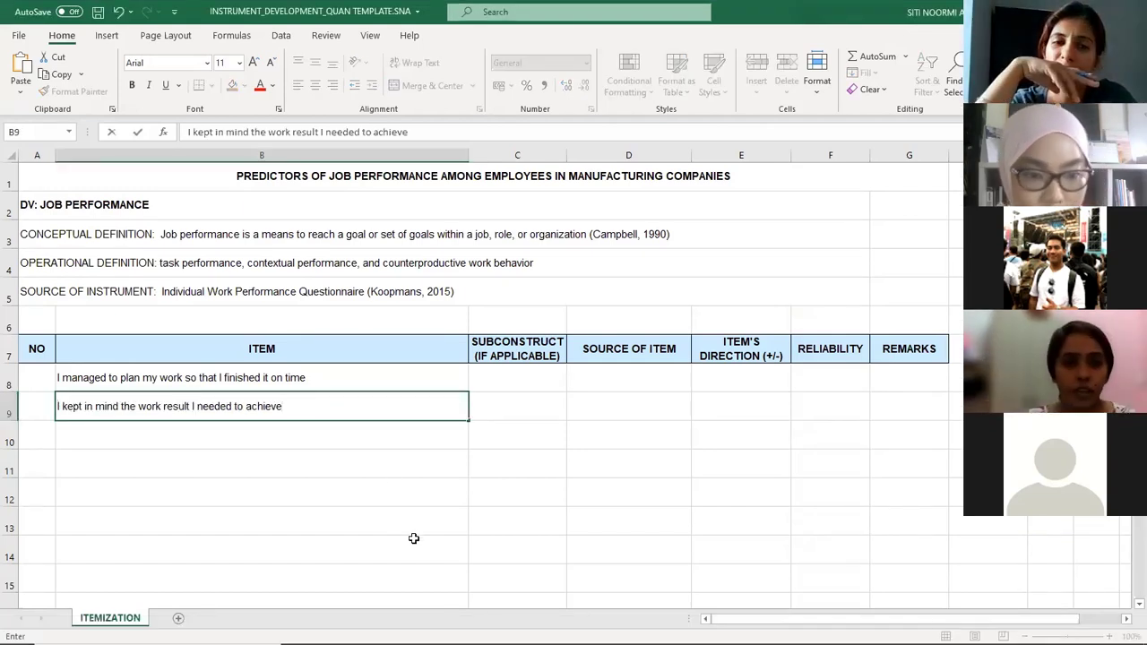
{"action": "key", "text": "Return"}
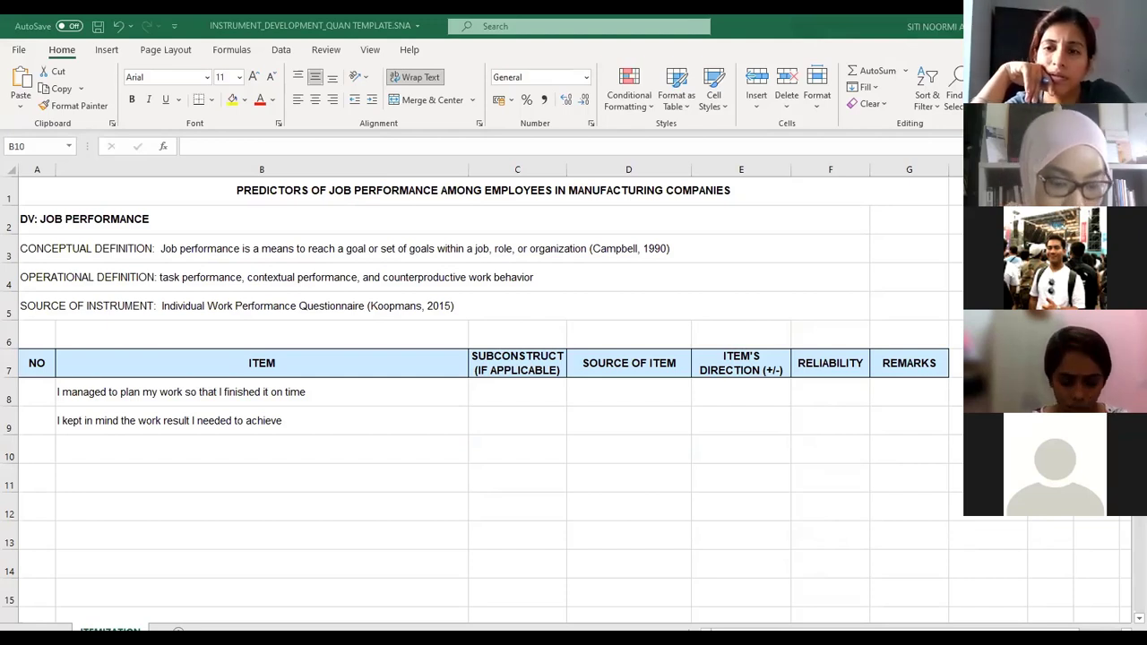
Step: Enter "I was able to set priorities" in B10 and "I was able to carry out my work efficiently" in B11
{"action": "type", "text": "I was able to set priorities"}
{"action": "key", "text": "Return"}
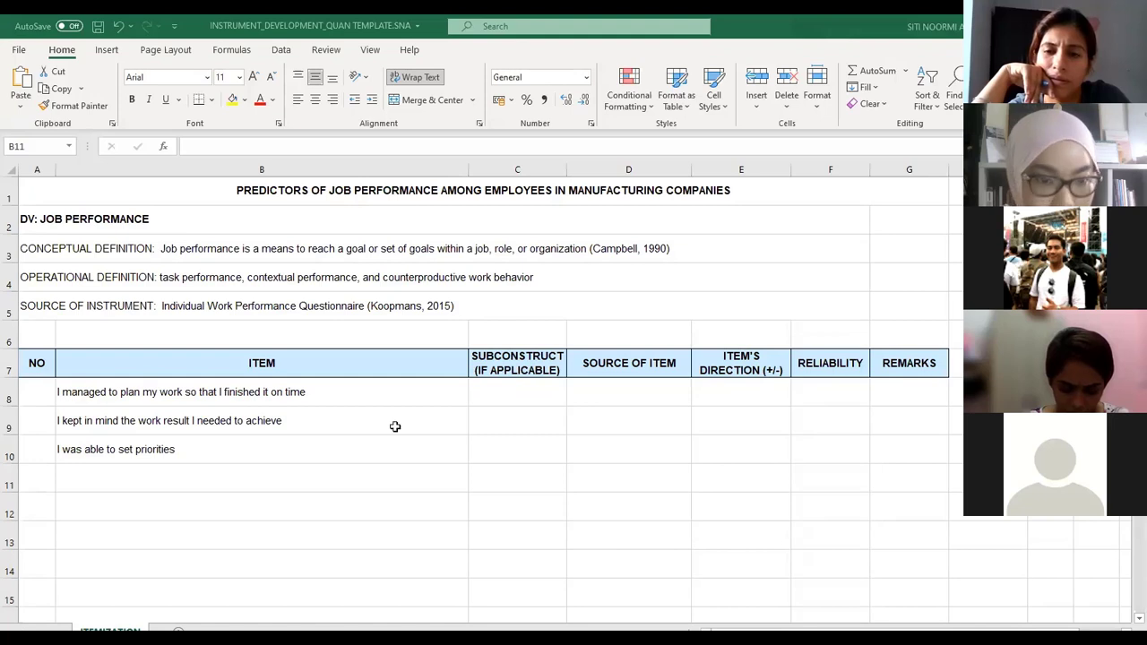
{"action": "left_click", "coordinate": [183, 484]}
{"action": "type", "text": "I was able to carry out my work efficiently"}
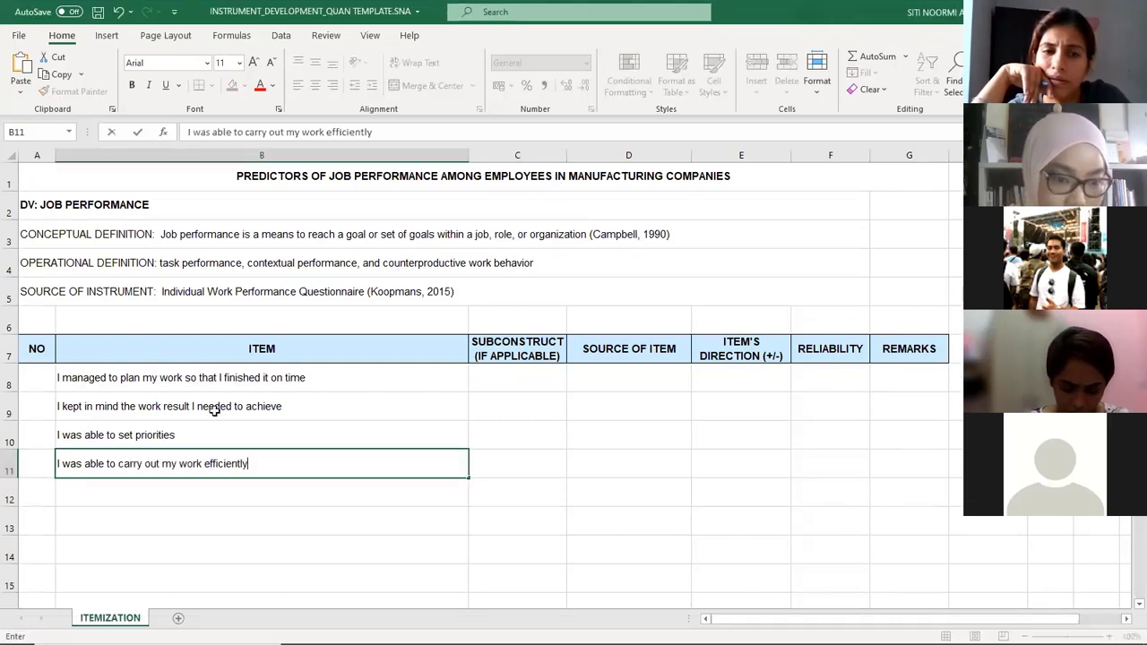
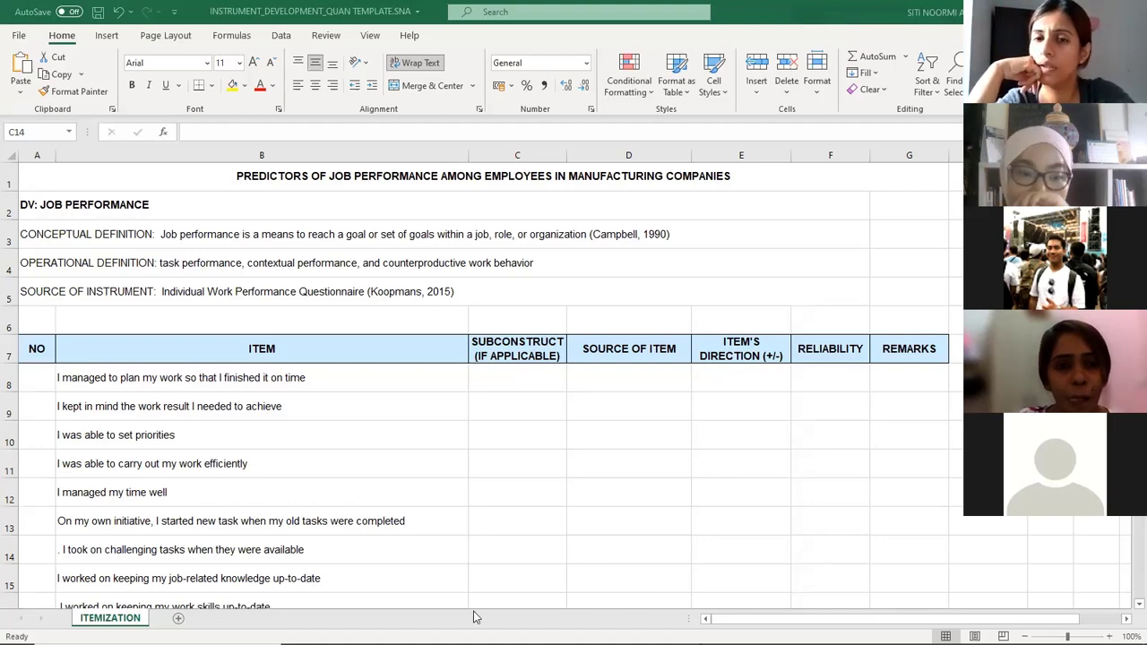
Step: Number the first two items 1 and 2 in the NO column, cells A8 and A9
{"action": "scroll", "coordinate": [98, 296], "scroll_direction": "down", "scroll_amount": 3}
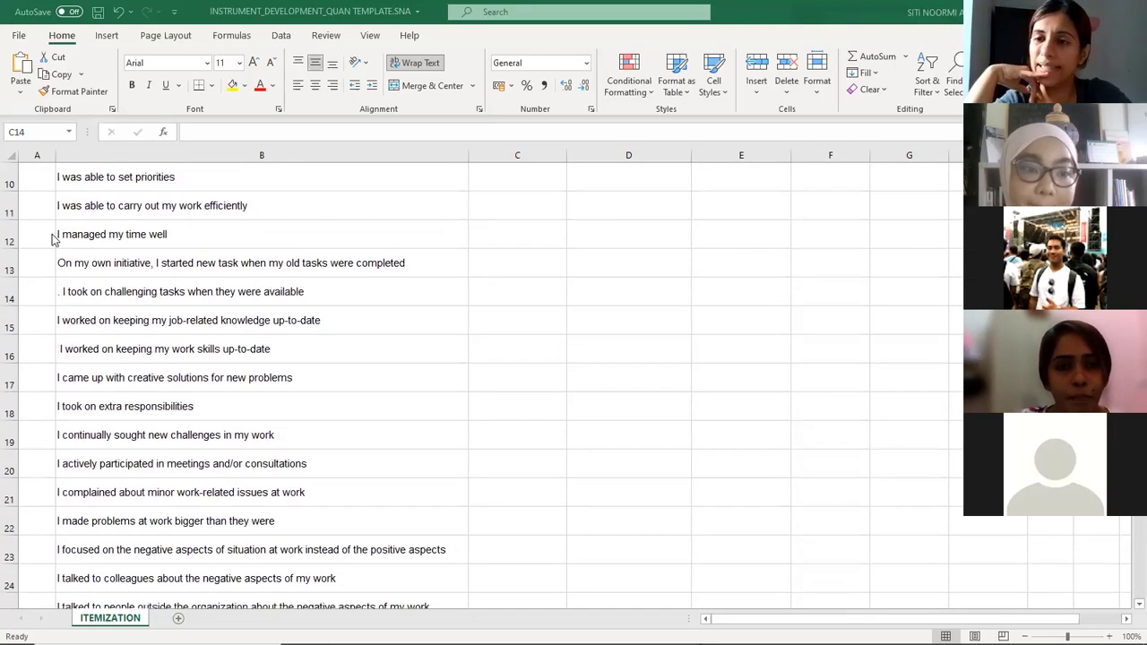
{"action": "scroll", "coordinate": [56, 240], "scroll_direction": "up", "scroll_amount": 3}
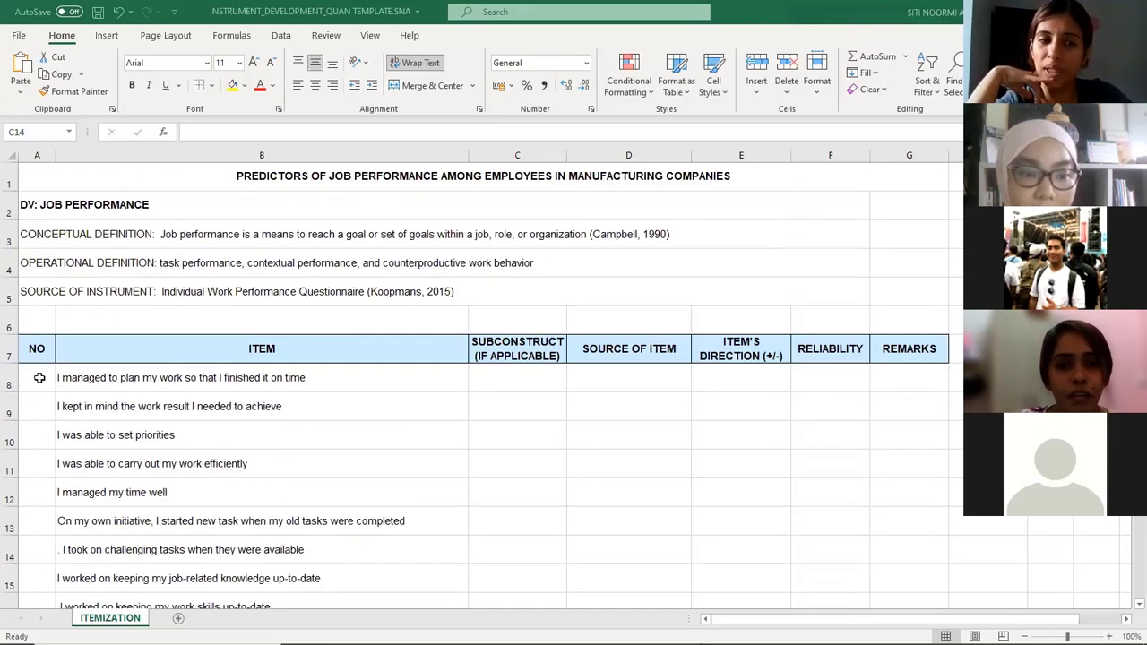
{"action": "left_click", "coordinate": [39, 377]}
{"action": "type", "text": "1"}
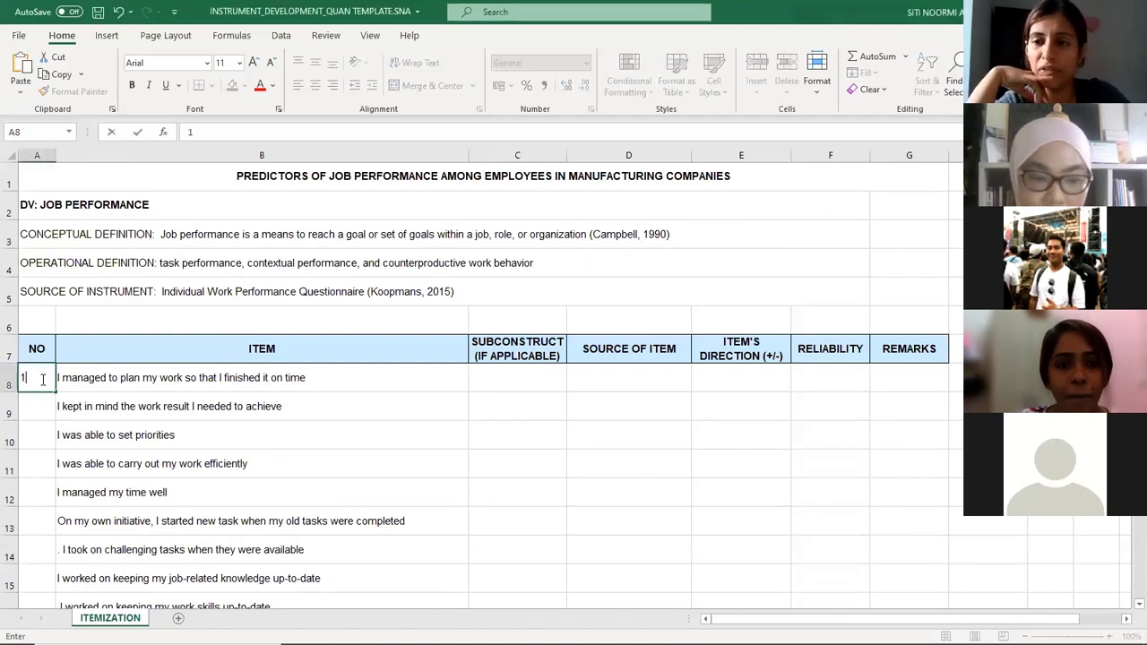
{"action": "key", "text": "Return"}
{"action": "type", "text": "2"}
{"action": "key", "text": "Return"}
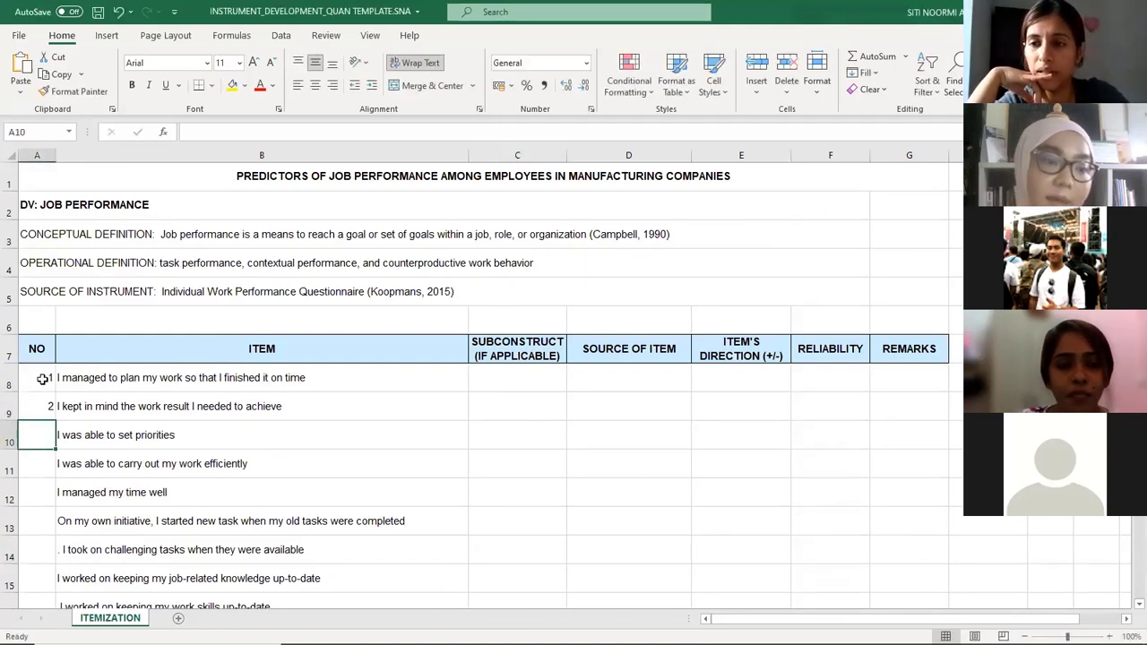
Step: Fill the NO column from A8 down to A25 as a series from 1 to 18 and centre the numbers
{"action": "left_click", "coordinate": [45, 378]}
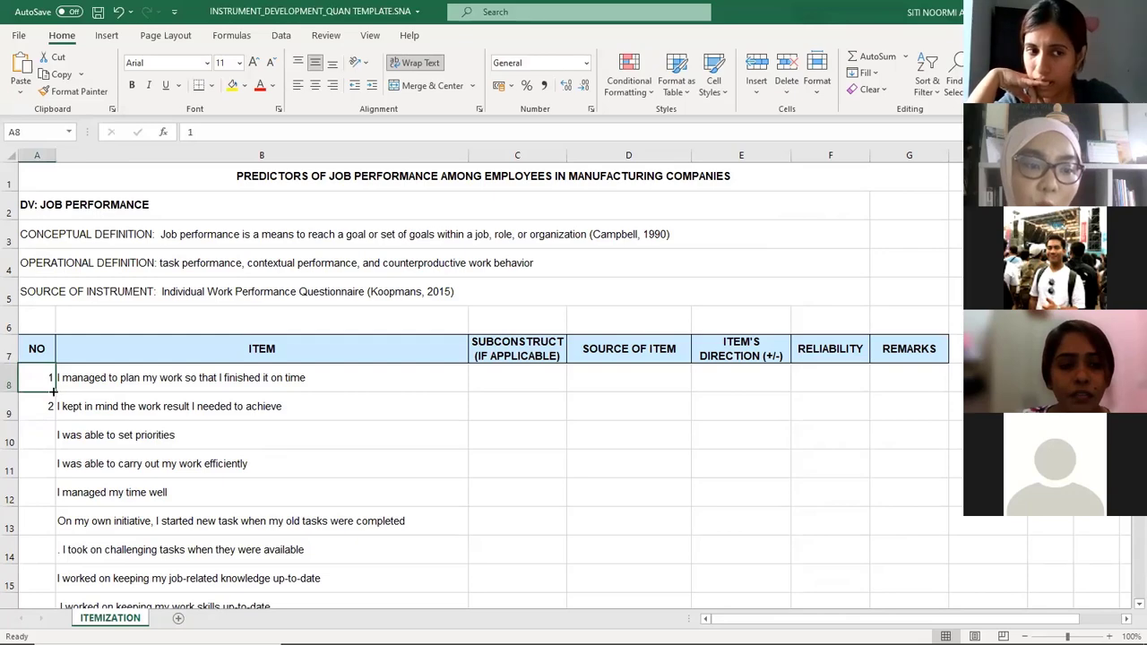
{"action": "left_click_drag", "start_coordinate": [54, 390], "coordinate": [35, 494]}
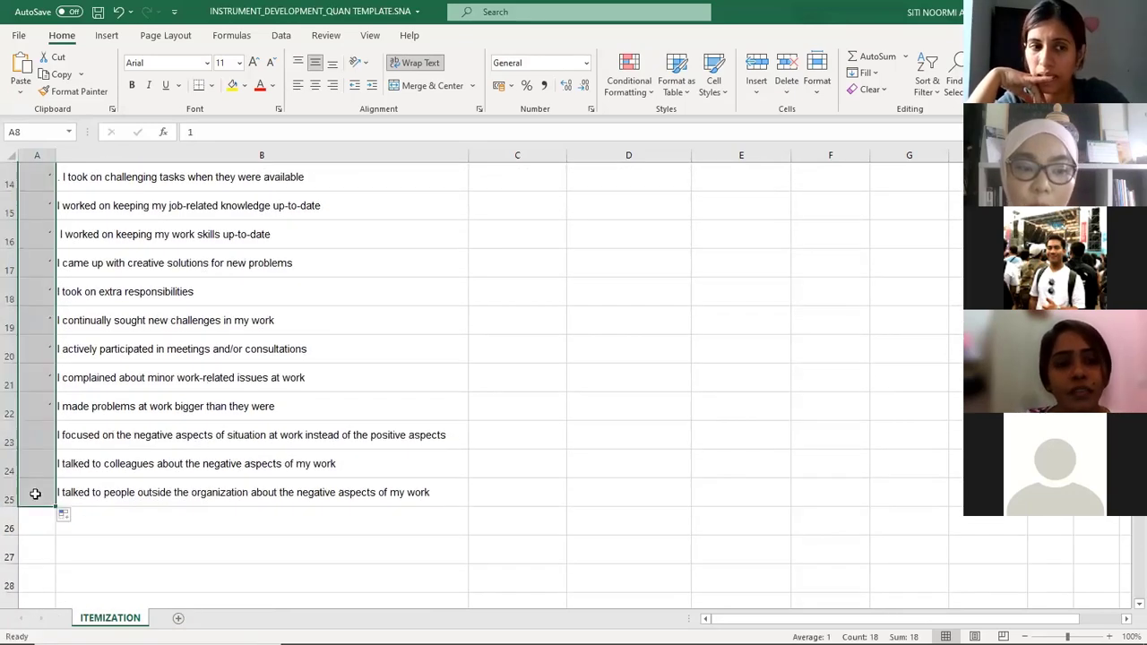
{"action": "left_click", "coordinate": [78, 517]}
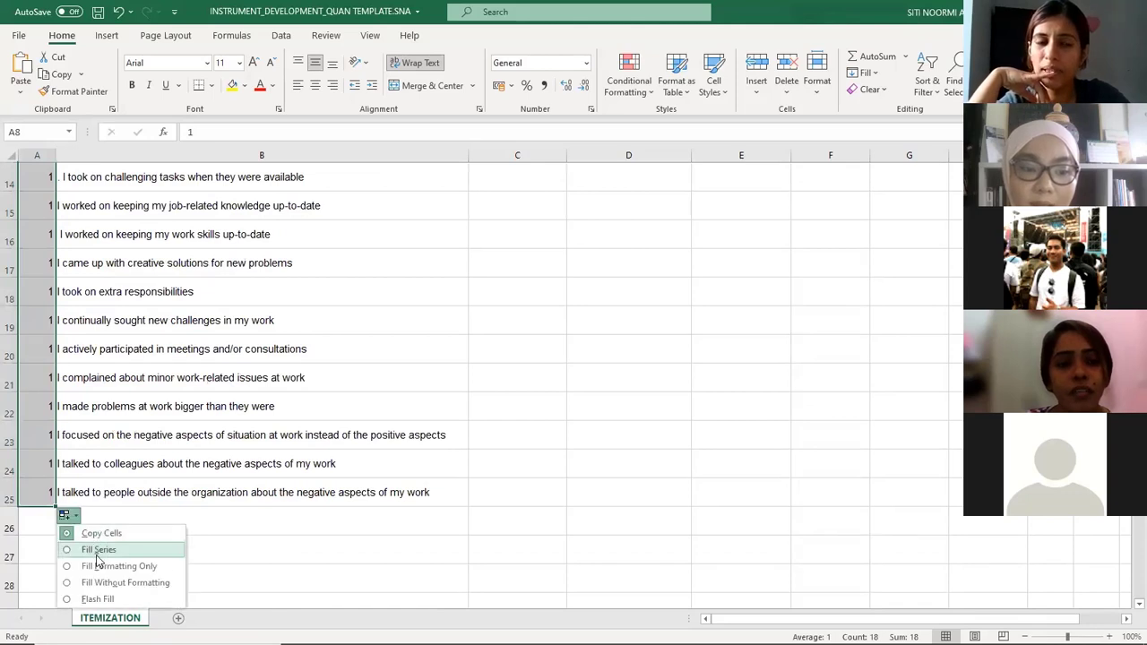
{"action": "left_click", "coordinate": [95, 550]}
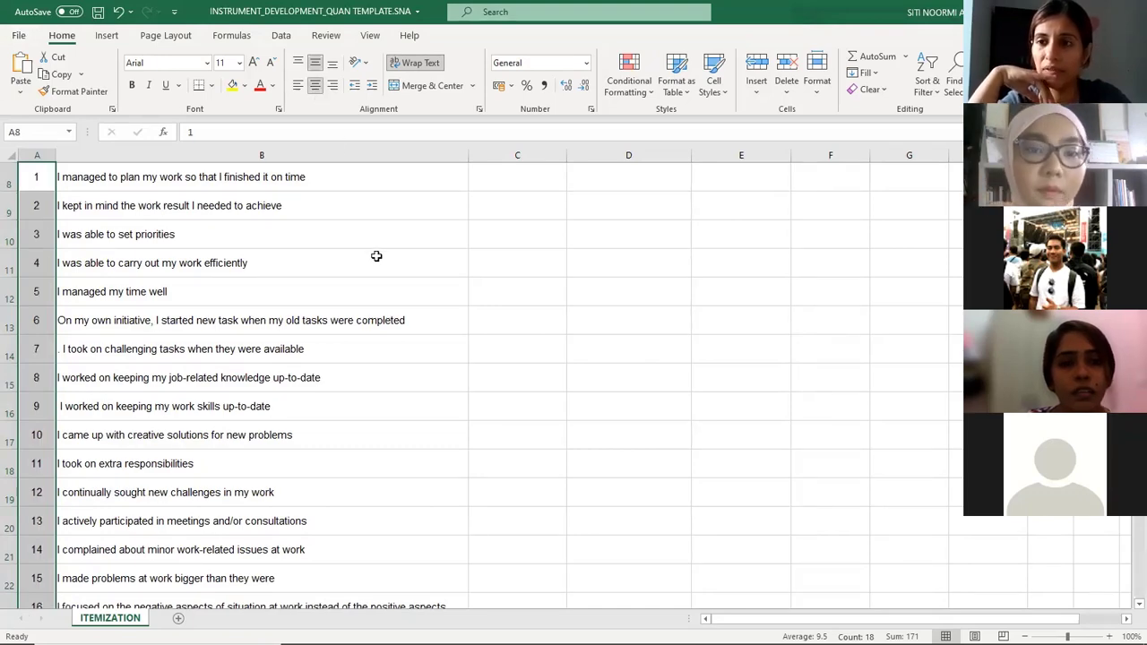
{"action": "scroll", "coordinate": [345, 261], "scroll_direction": "up", "scroll_amount": 2}
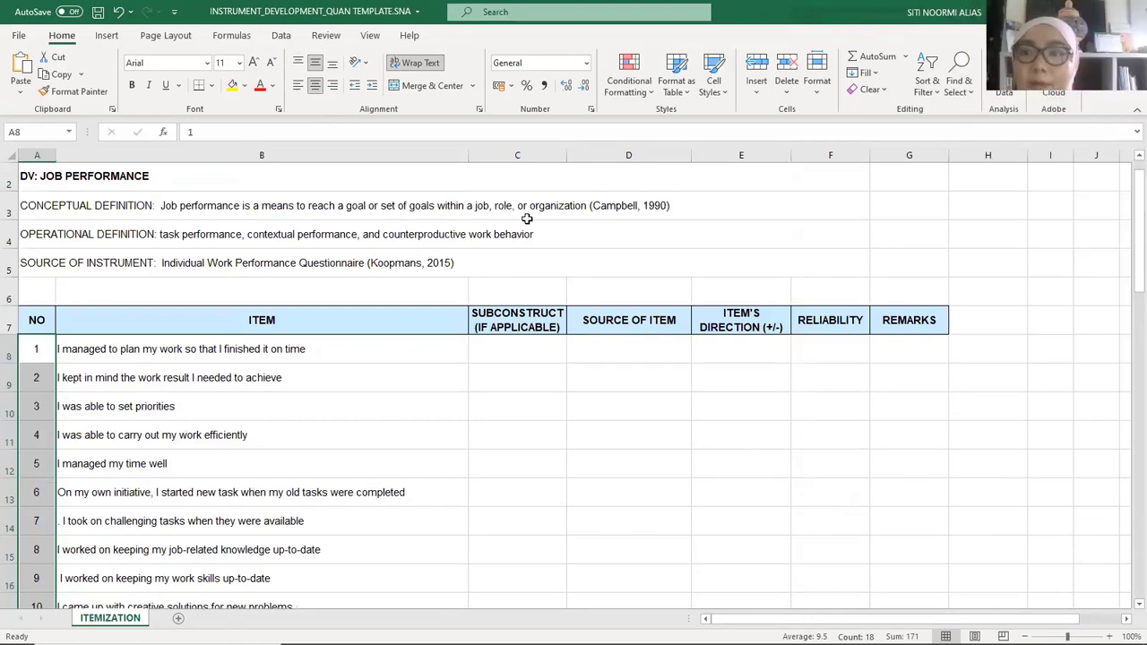
Step: Examine how the listed items, especially items 1 to 5, relate to the three performance dimensions in the operational definition
{"action": "left_click", "coordinate": [330, 392]}
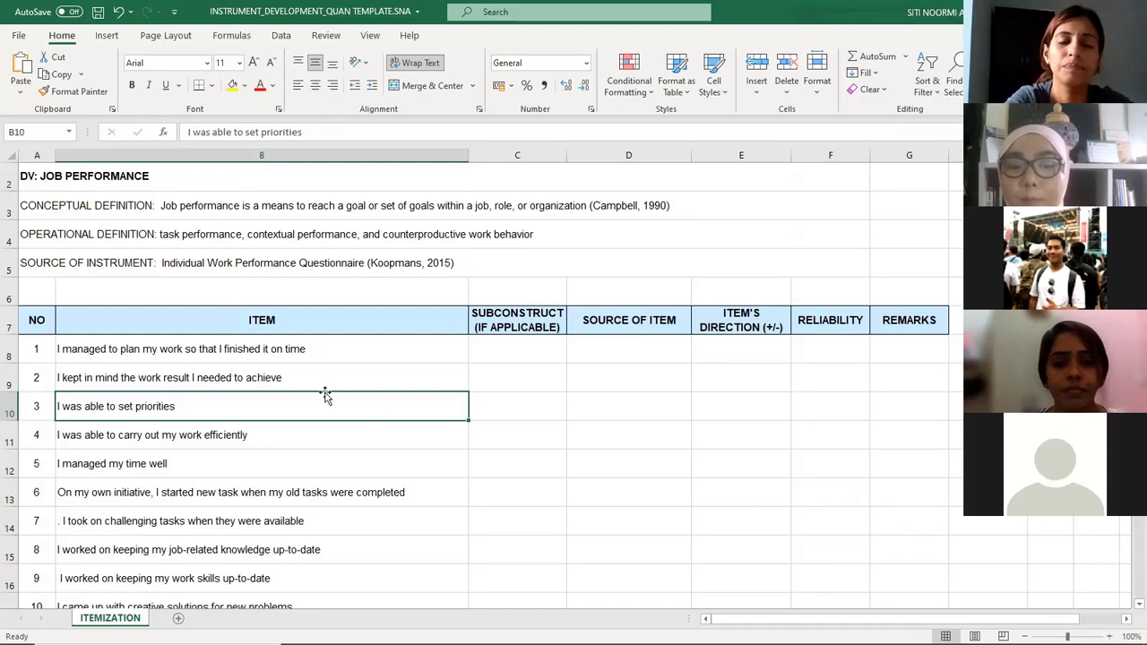
{"action": "left_click", "coordinate": [255, 349]}
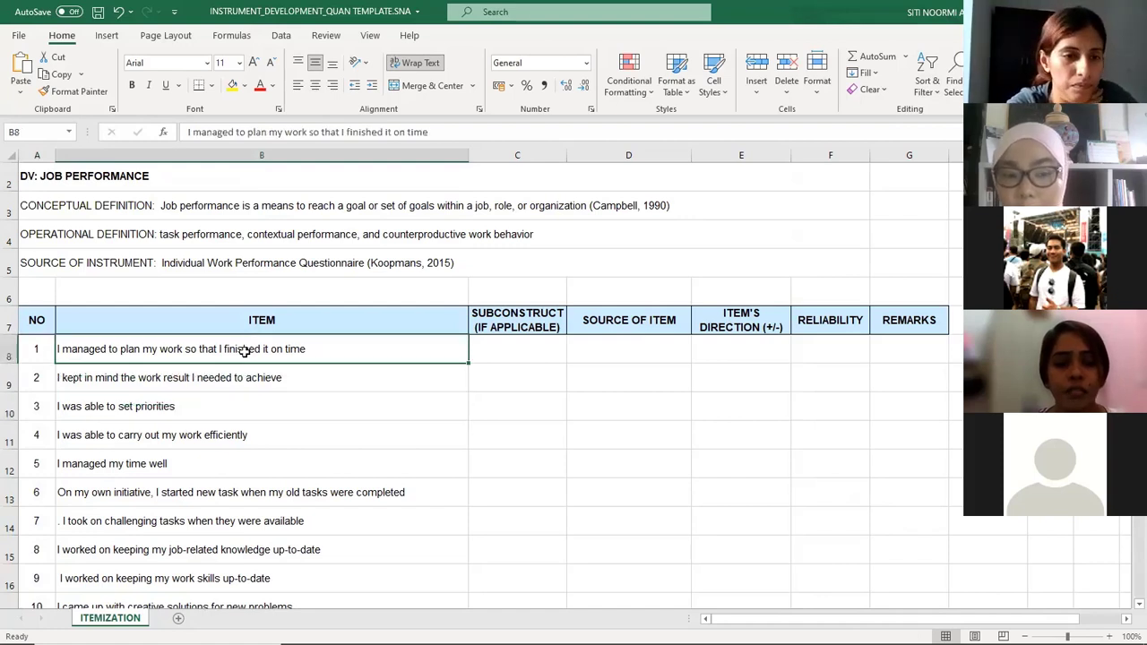
{"action": "left_click_drag", "start_coordinate": [249, 347], "coordinate": [294, 564]}
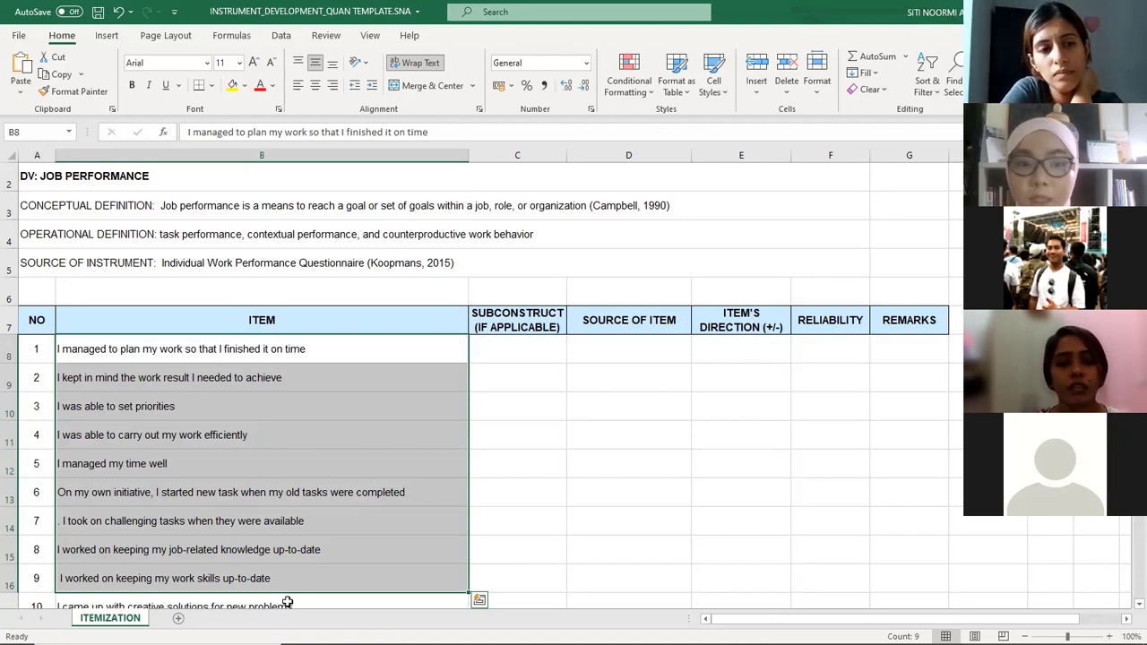
{"action": "double_click", "coordinate": [179, 234]}
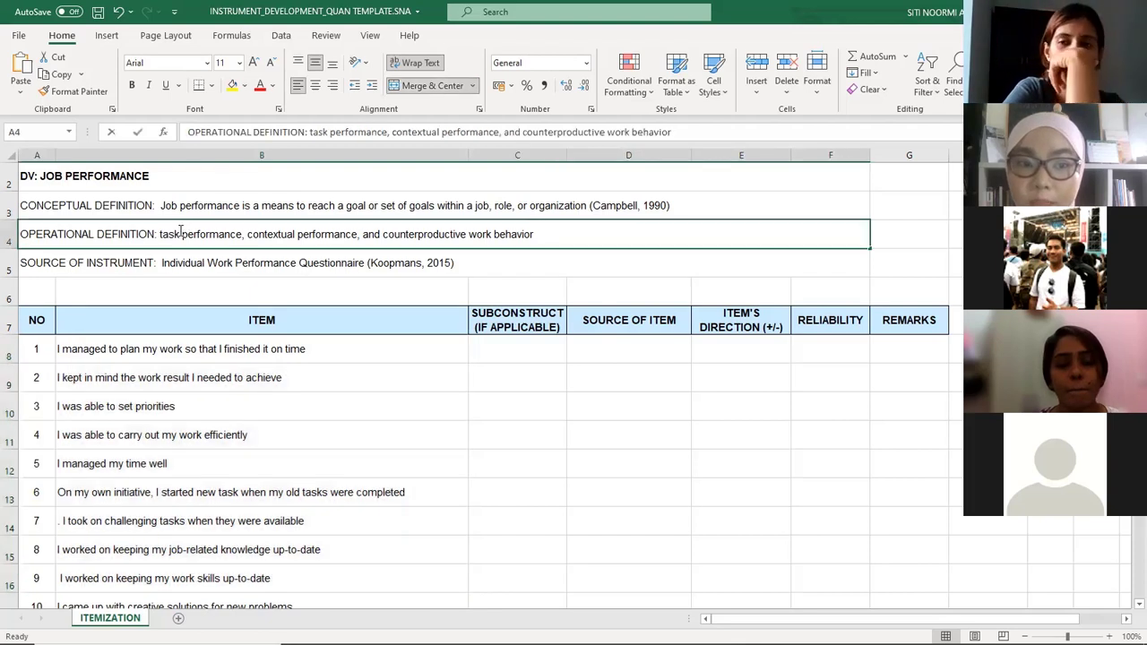
{"action": "left_click_drag", "start_coordinate": [177, 238], "coordinate": [557, 224]}
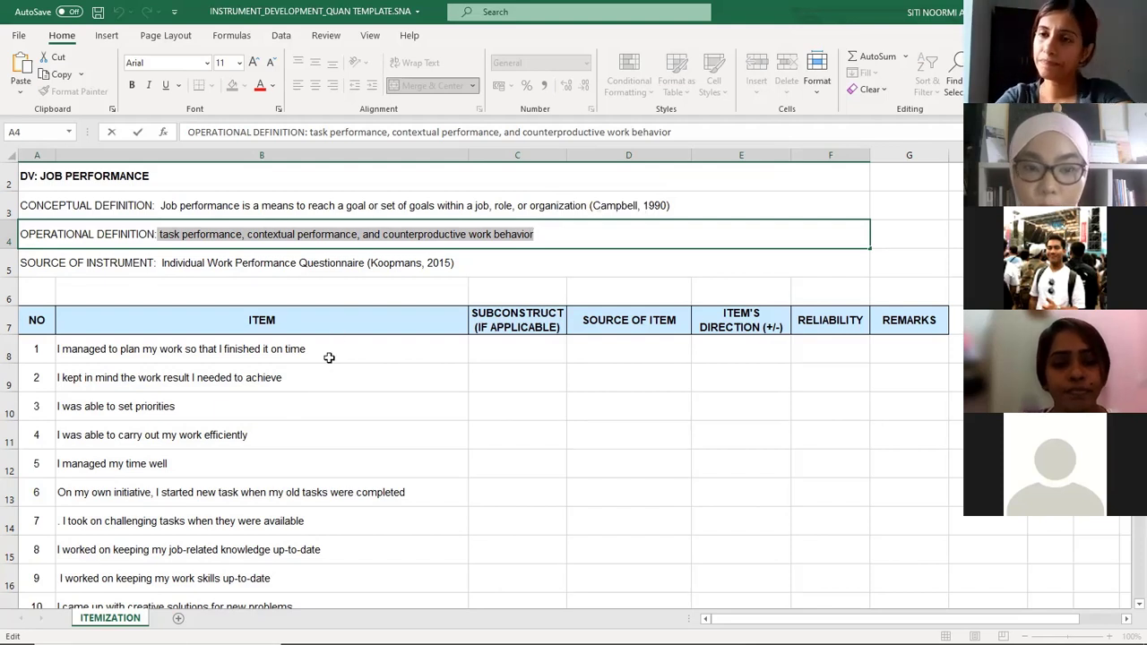
{"action": "left_click", "coordinate": [260, 349]}
{"action": "type", "text": "I managed to plan my work so that I finished it on time I kept in mind the work result I needed to achieve I was able to set priorities I was able to carry out my work efficiently I managed my time well"}
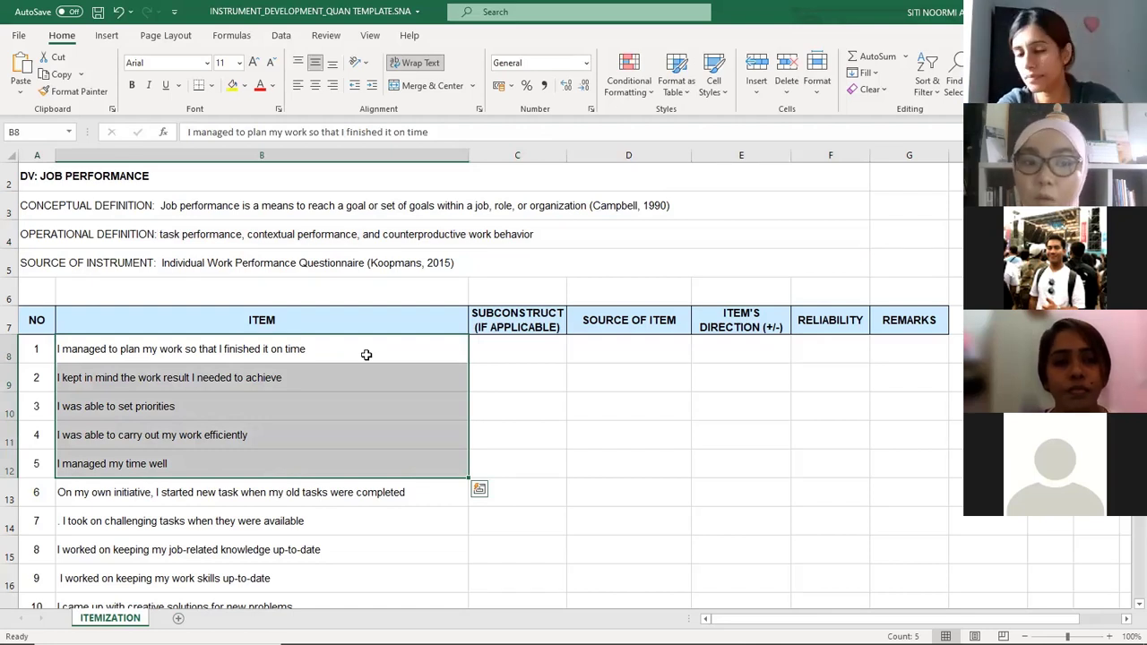
{"action": "left_click", "coordinate": [346, 235]}
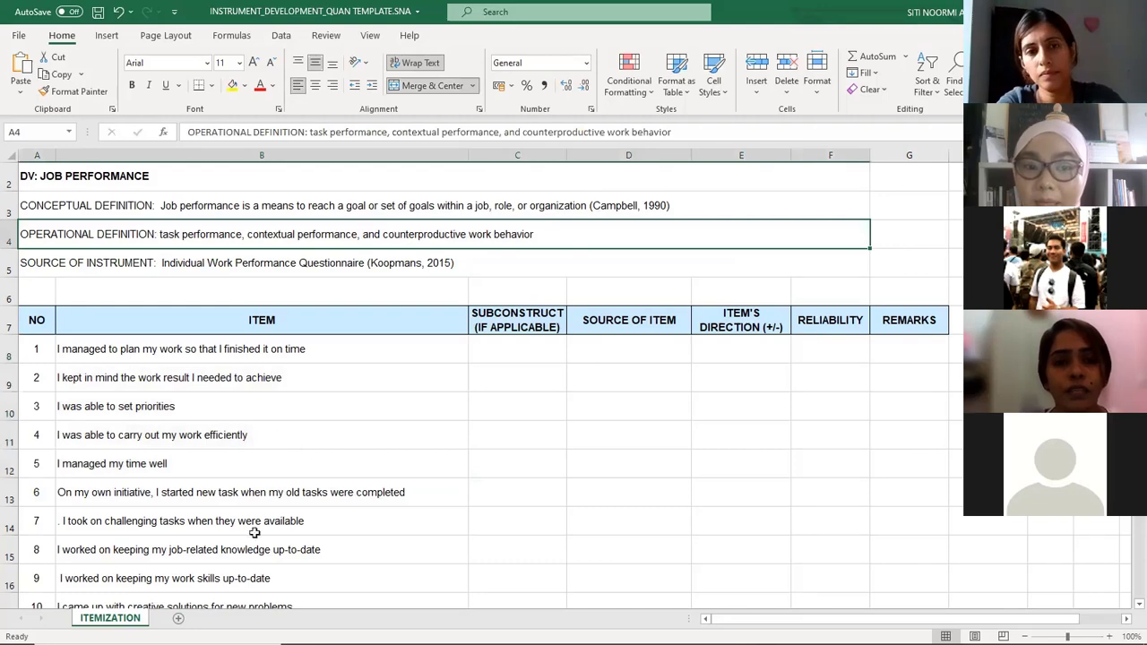
{"action": "left_click", "coordinate": [223, 453]}
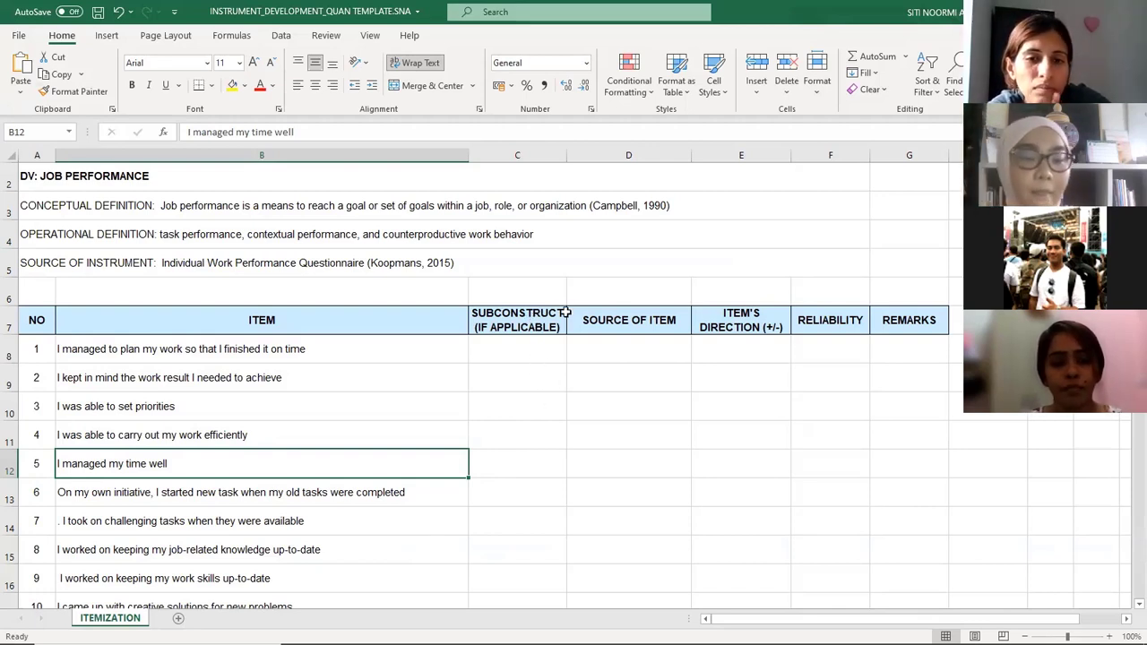
Step: Examine the list of 18 items and the subconstruct, source and item direction columns still left to fill
{"action": "left_click", "coordinate": [472, 400]}
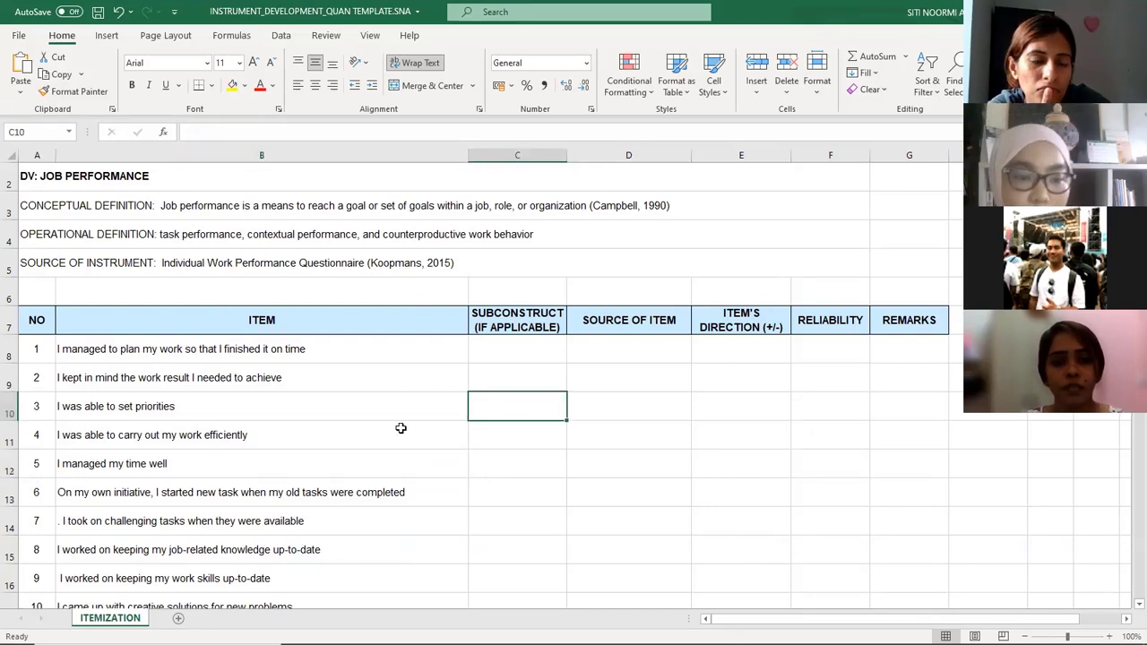
{"action": "scroll", "coordinate": [399, 403], "scroll_direction": "down", "scroll_amount": 1}
{"action": "scroll", "coordinate": [267, 484], "scroll_direction": "down", "scroll_amount": 3}
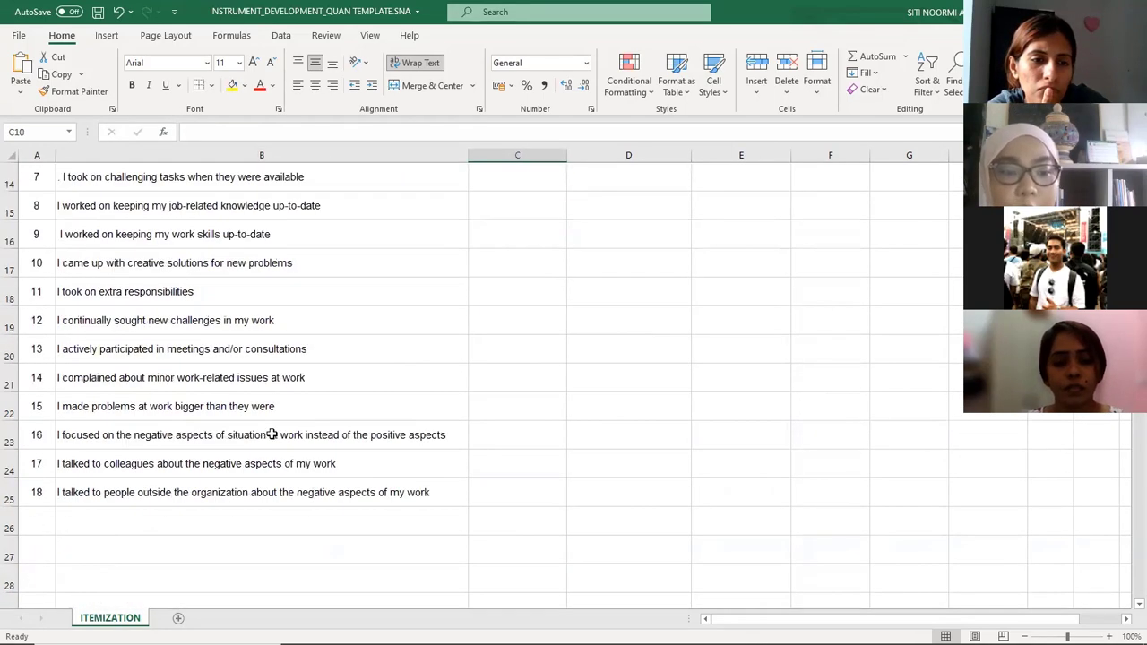
{"action": "scroll", "coordinate": [199, 489], "scroll_direction": "down", "scroll_amount": 2}
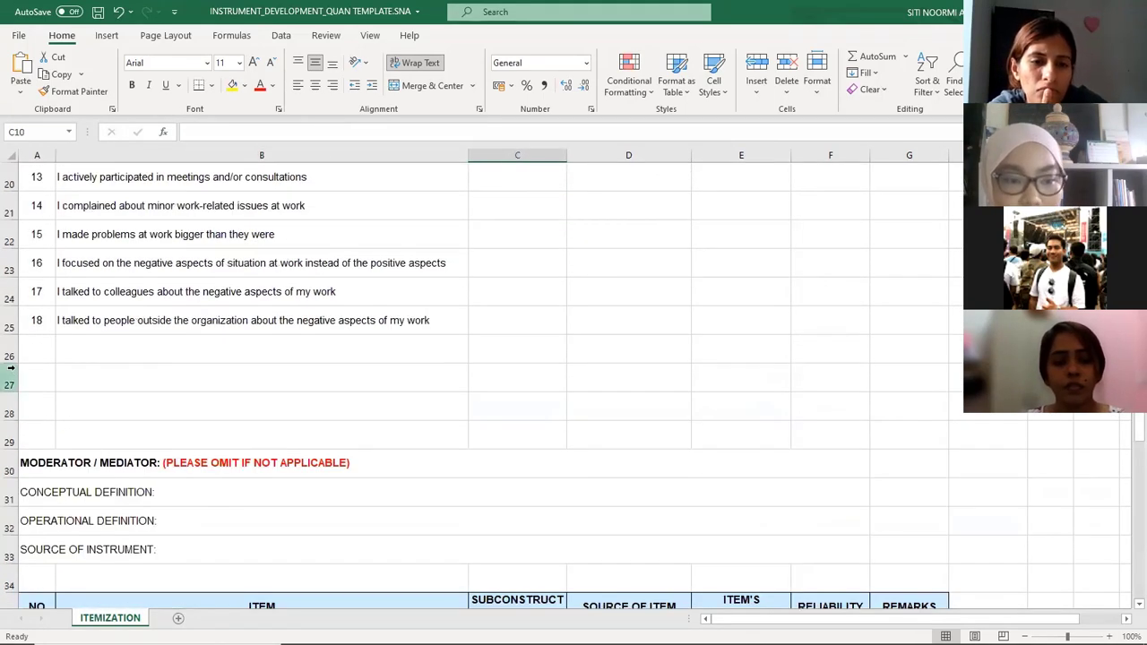
{"action": "scroll", "coordinate": [192, 415], "scroll_direction": "up", "scroll_amount": 5}
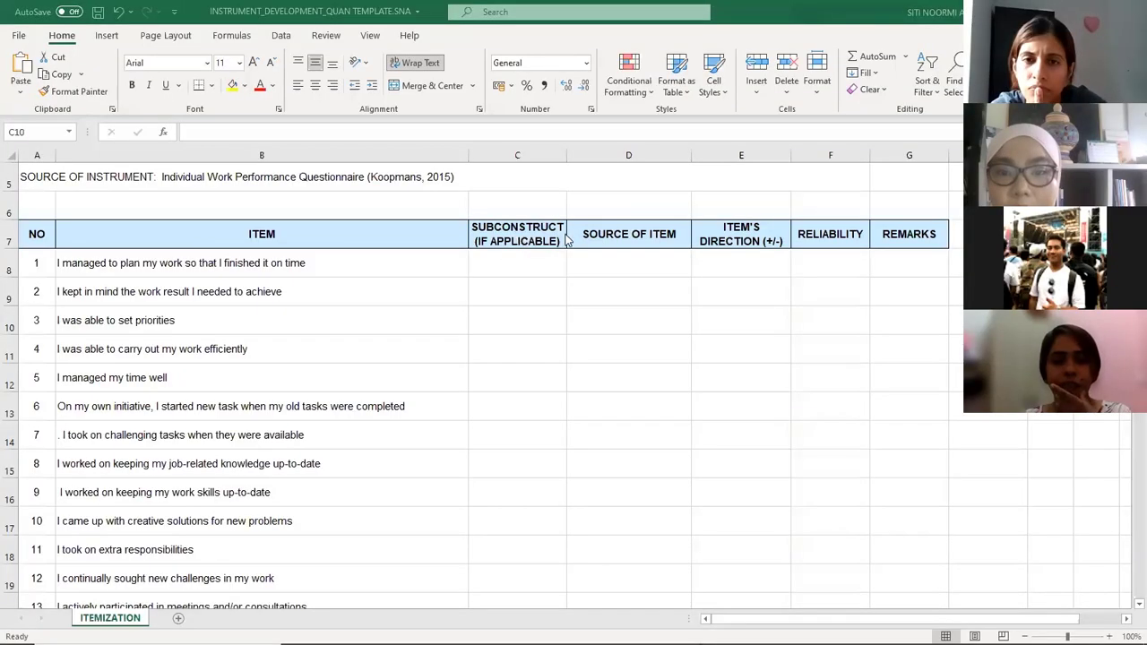
{"action": "left_click", "coordinate": [618, 232]}
{"action": "left_click", "coordinate": [740, 238]}
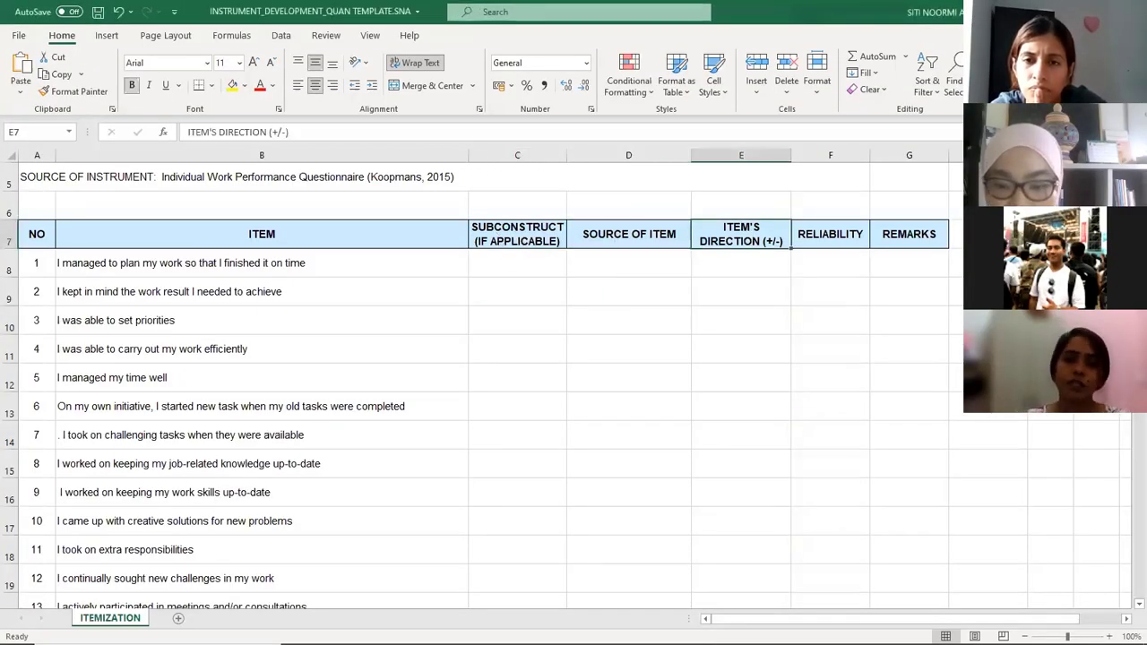
Step: Widen the REMARKS column G and check its empty cells beside the first items and the subconstruct heading
{"action": "left_click_drag", "start_coordinate": [783, 621], "coordinate": [973, 623]}
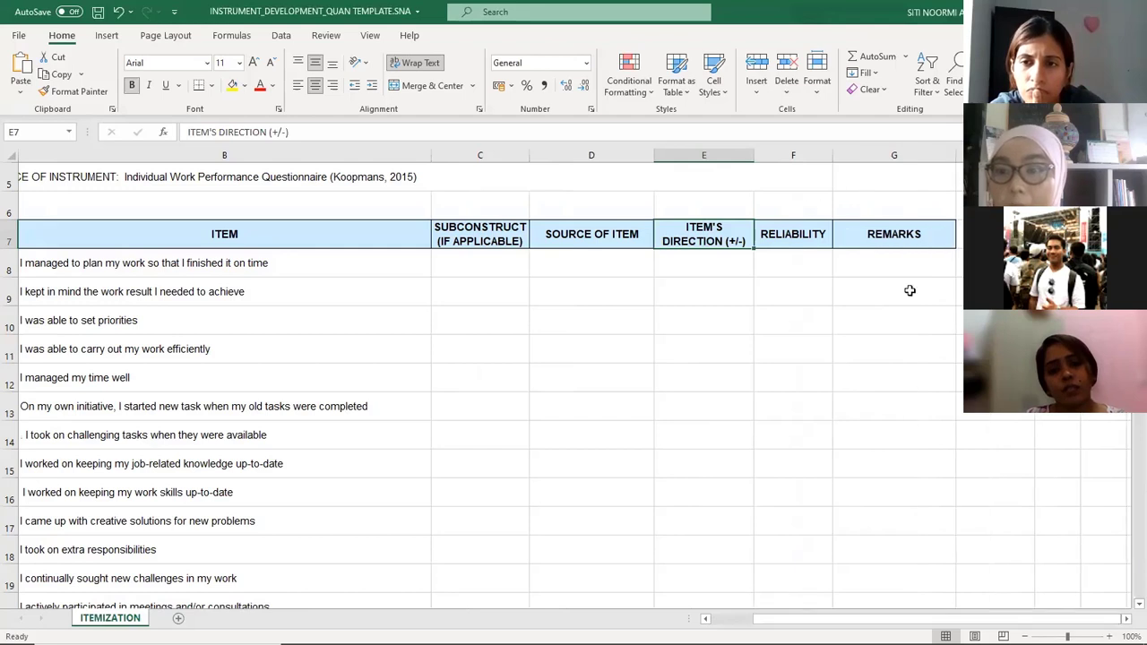
{"action": "left_click_drag", "start_coordinate": [909, 266], "coordinate": [902, 466]}
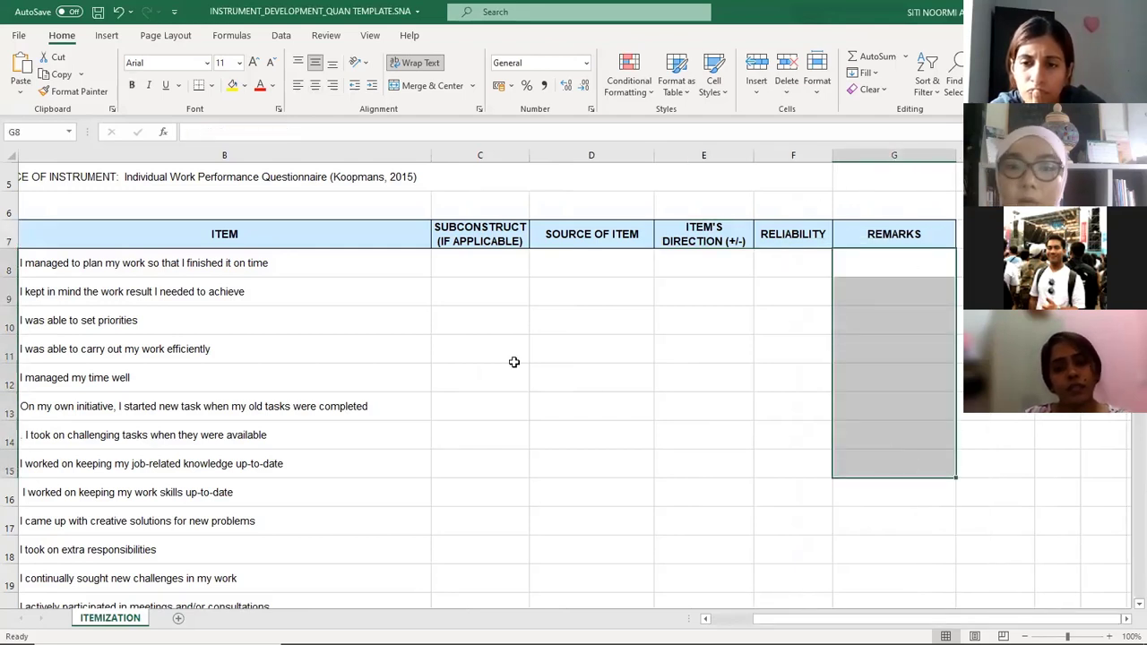
{"action": "left_click", "coordinate": [493, 234]}
Step: Compare the listed items, especially items 1 to 5, with the dimensions named in the operational definition
{"action": "left_click_drag", "start_coordinate": [182, 259], "coordinate": [196, 473]}
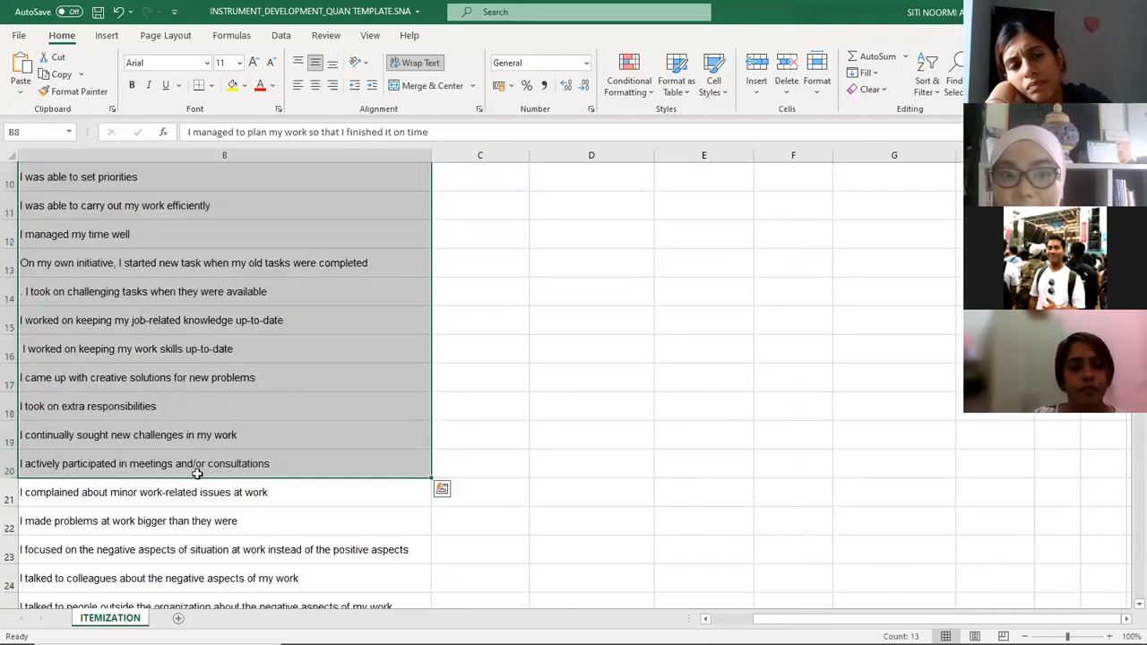
{"action": "scroll", "coordinate": [153, 313], "scroll_direction": "up", "scroll_amount": 3}
{"action": "left_click", "coordinate": [45, 270]}
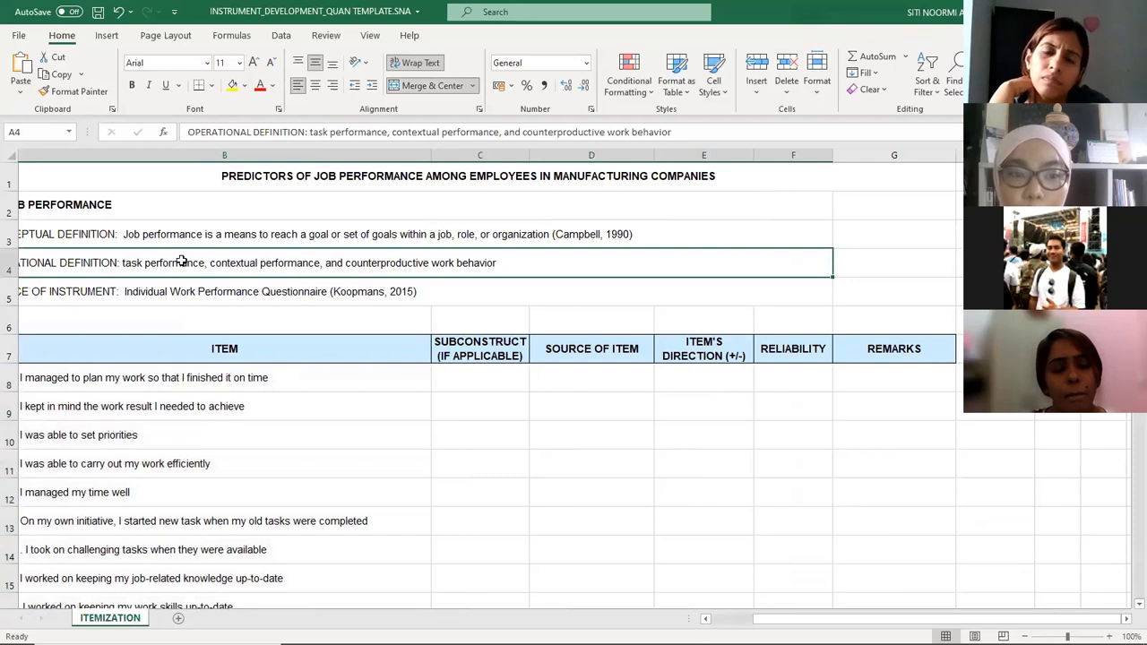
{"action": "double_click", "coordinate": [131, 268]}
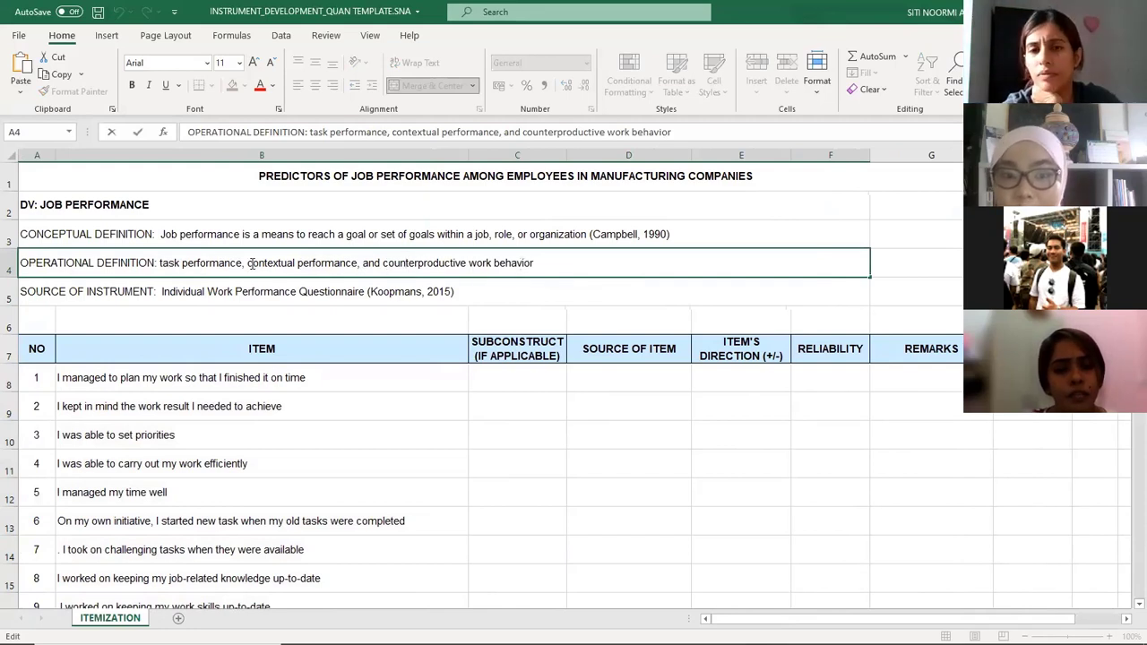
{"action": "left_click_drag", "start_coordinate": [163, 261], "coordinate": [461, 266]}
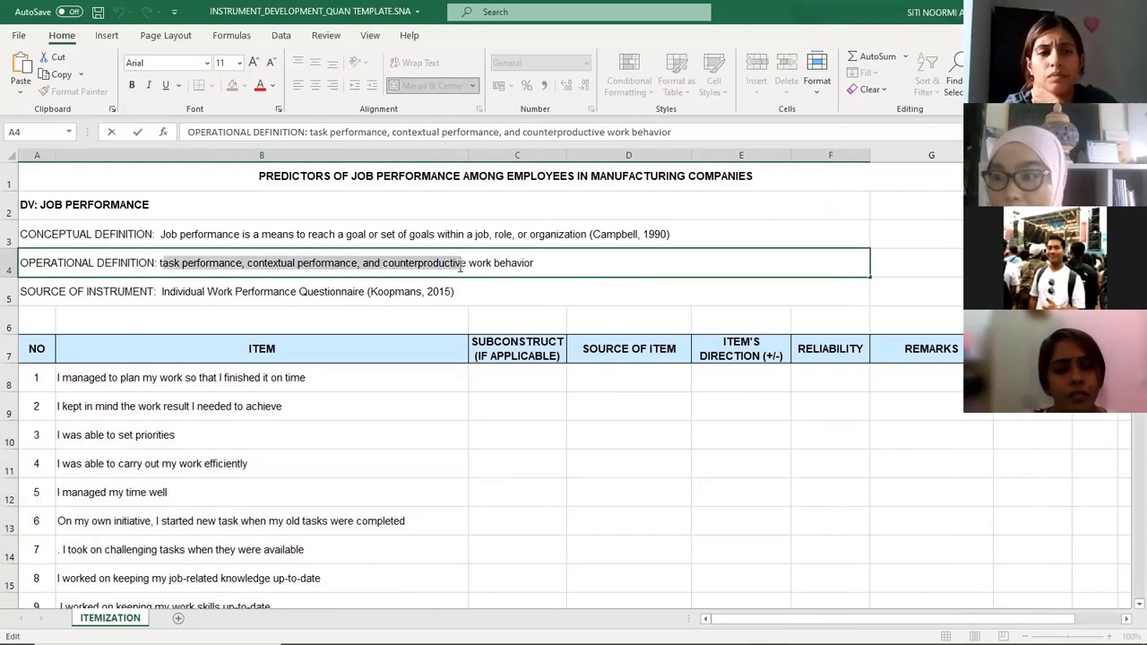
{"action": "left_click_drag", "start_coordinate": [325, 381], "coordinate": [328, 483]}
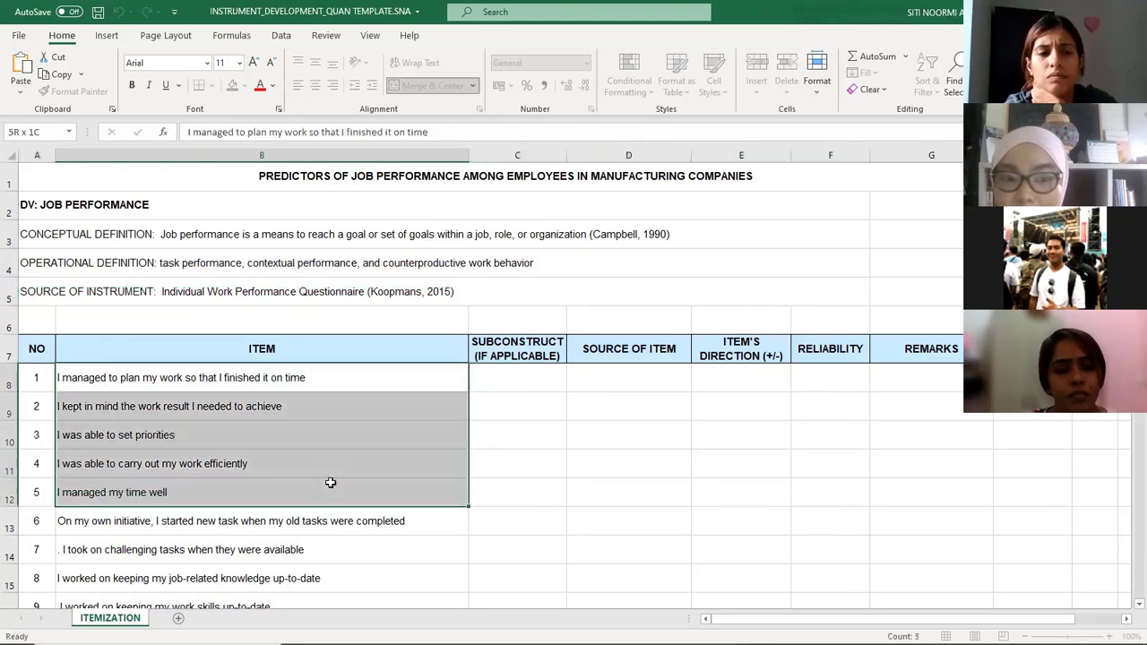
{"action": "left_click", "coordinate": [205, 265]}
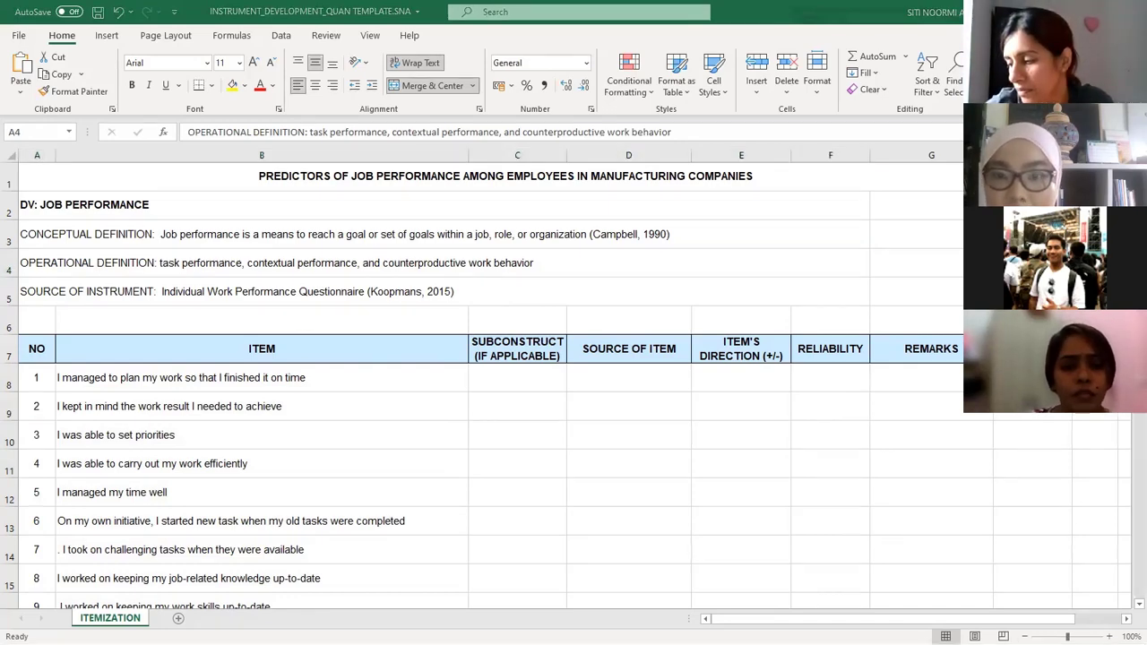
Step: Switch to the source article's PDF and examine which items in the table load on task and contextual performance
{"action": "key", "text": "alt+Tab"}
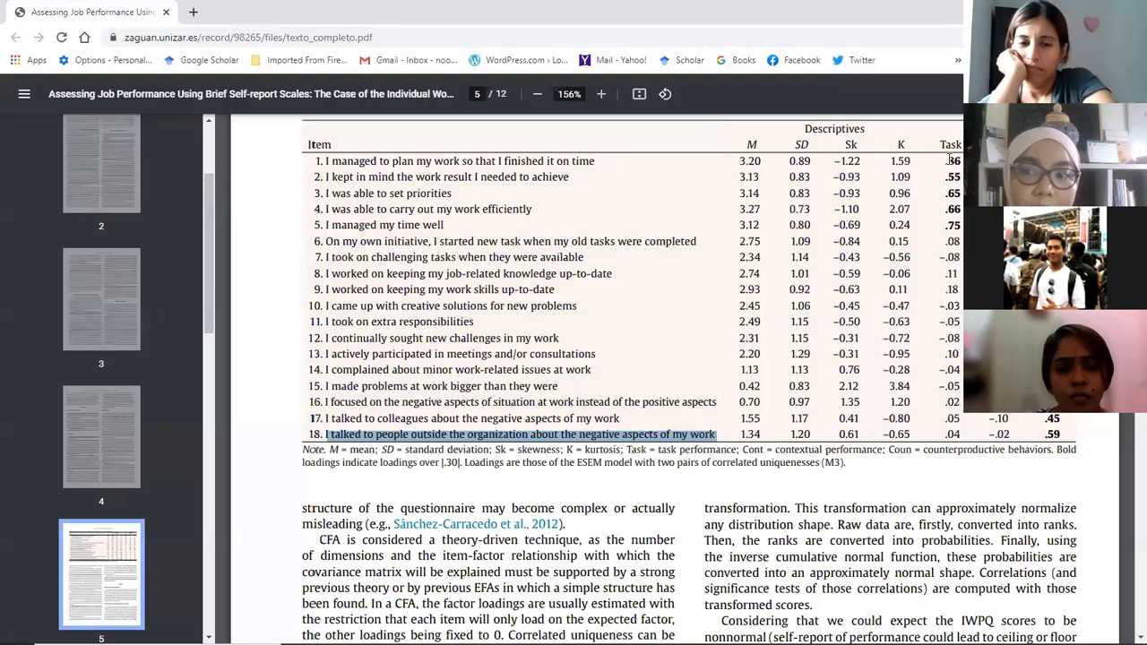
{"action": "mouse_move", "coordinate": [932, 170]}
{"action": "left_mouse_down"}
{"action": "mouse_move", "coordinate": [957, 189]}
{"action": "mouse_move", "coordinate": [962, 221]}
{"action": "mouse_move", "coordinate": [947, 156]}
{"action": "left_mouse_up"}
{"action": "left_click", "coordinate": [960, 226]}
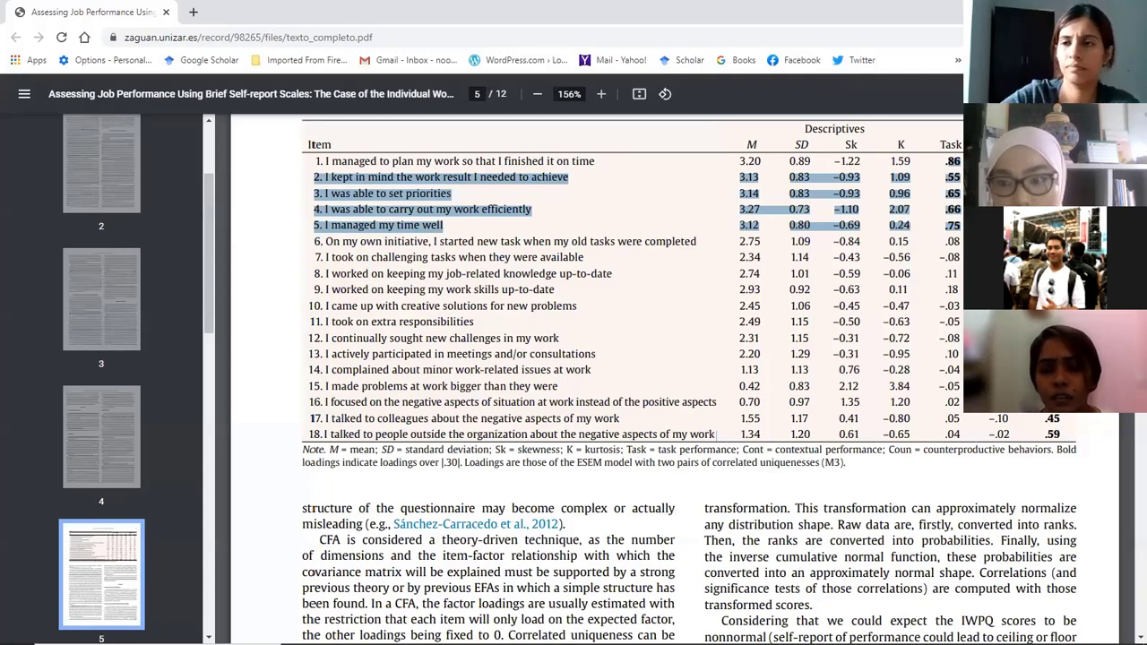
{"action": "left_click_drag", "start_coordinate": [957, 354], "coordinate": [314, 257]}
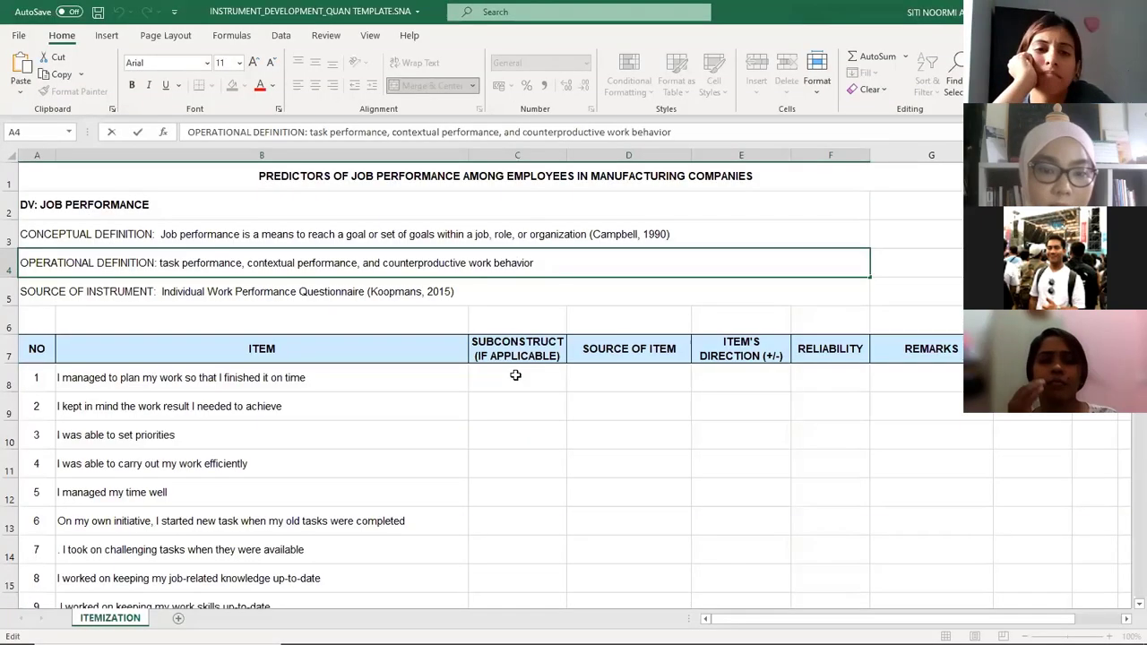
Step: Return to the Excel template and enter the subconstructs "Task" for item 1 in C8 and "Context" for item 6 in C13
{"action": "left_click", "coordinate": [517, 374]}
{"action": "type", "text": "Task"}
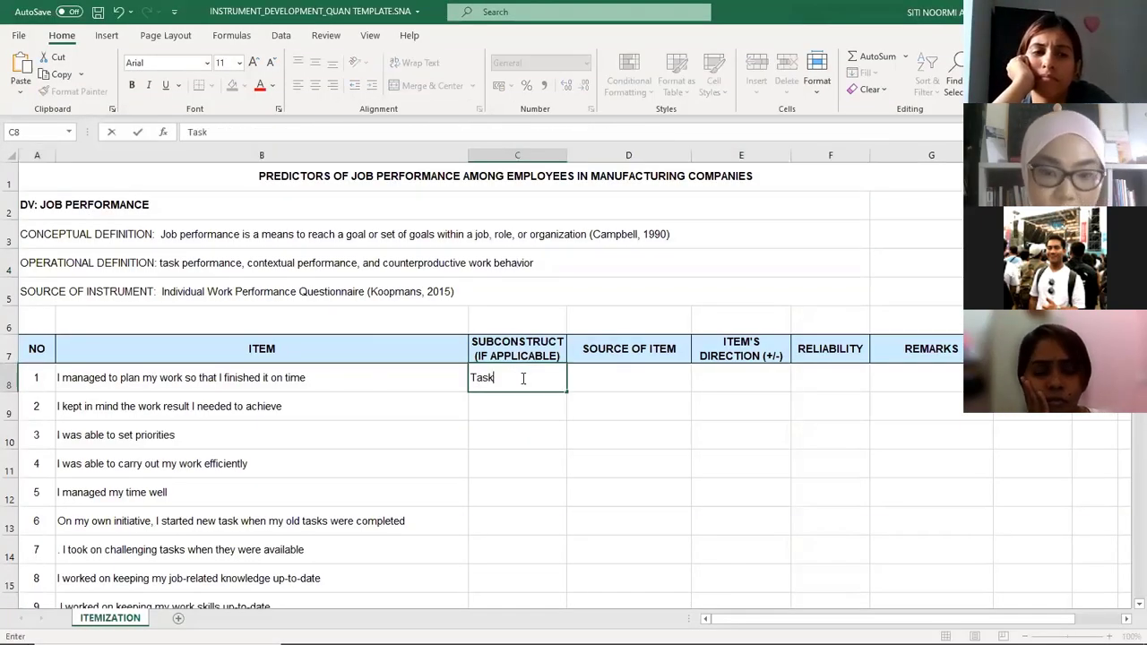
{"action": "key", "text": "Return"}
{"action": "key", "text": "Return"}
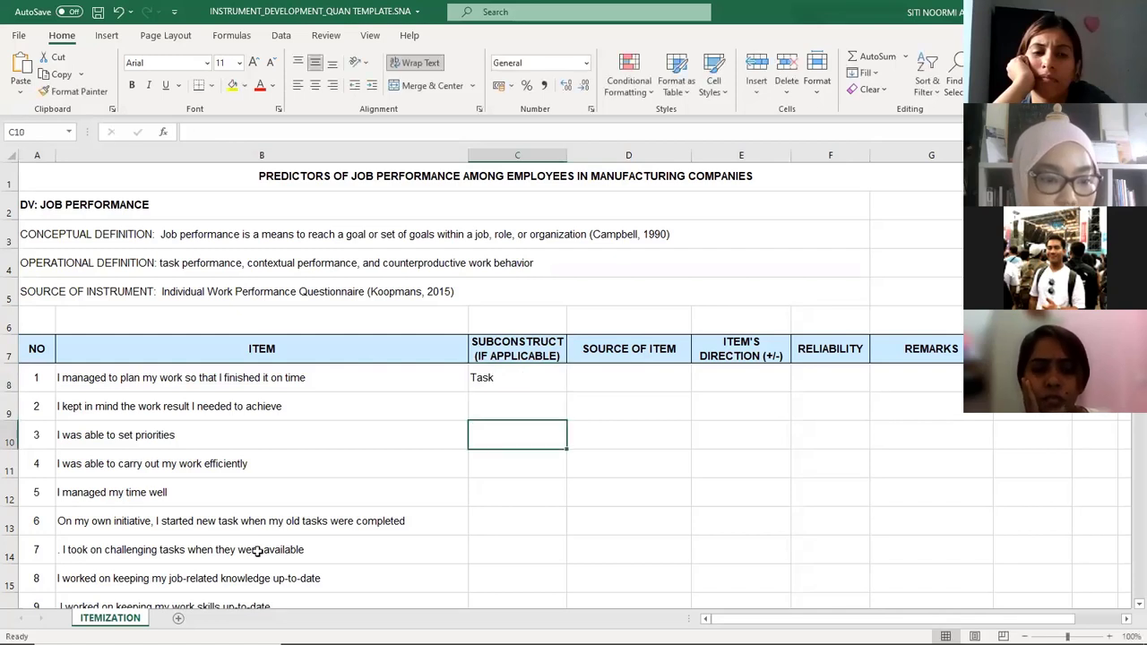
{"action": "left_click", "coordinate": [509, 523]}
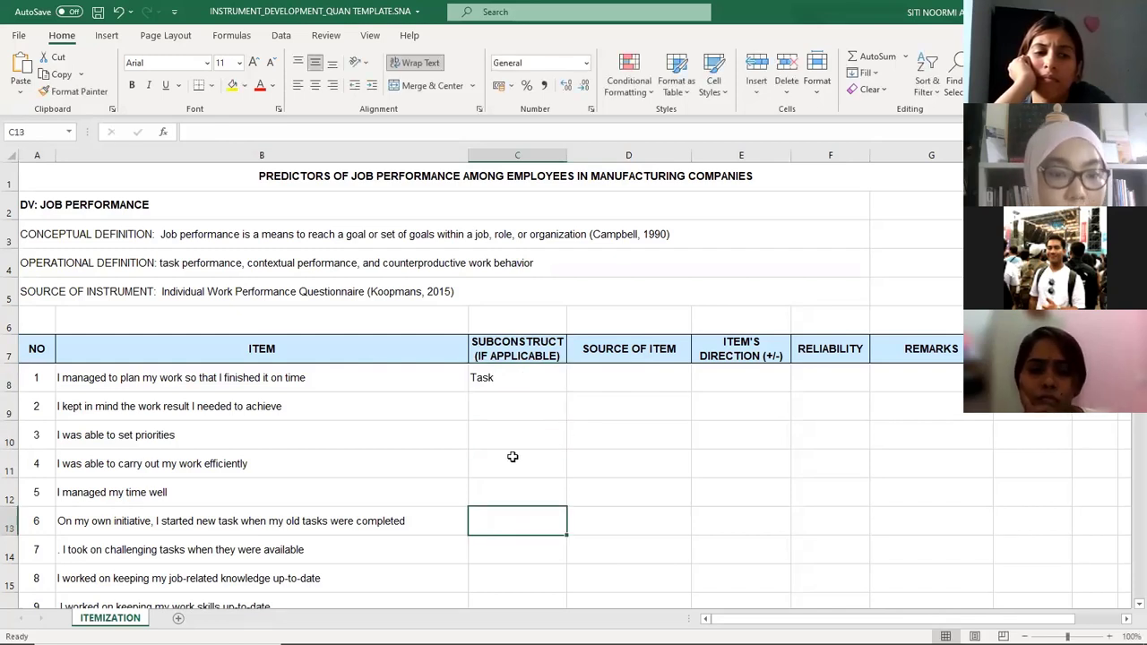
{"action": "type", "text": "Context"}
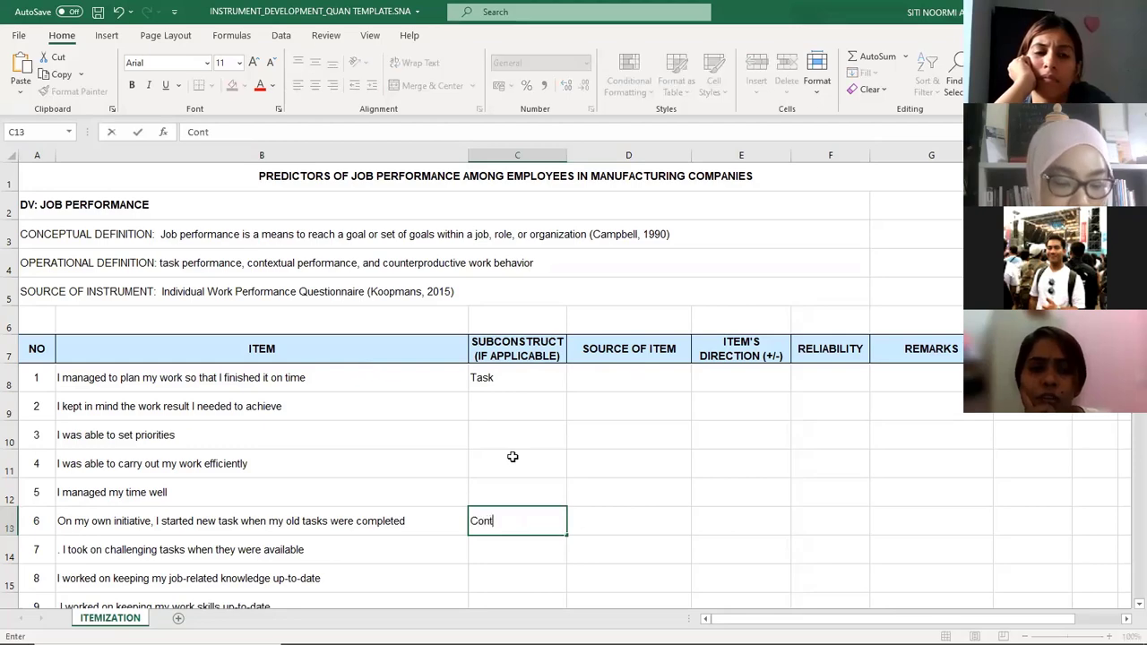
{"action": "left_click", "coordinate": [608, 508]}
Step: Enter "Counterproductive" in D21 on the row of item 14
{"action": "scroll", "coordinate": [602, 515], "scroll_direction": "down", "scroll_amount": 2}
{"action": "scroll", "coordinate": [403, 518], "scroll_direction": "down", "scroll_amount": 2}
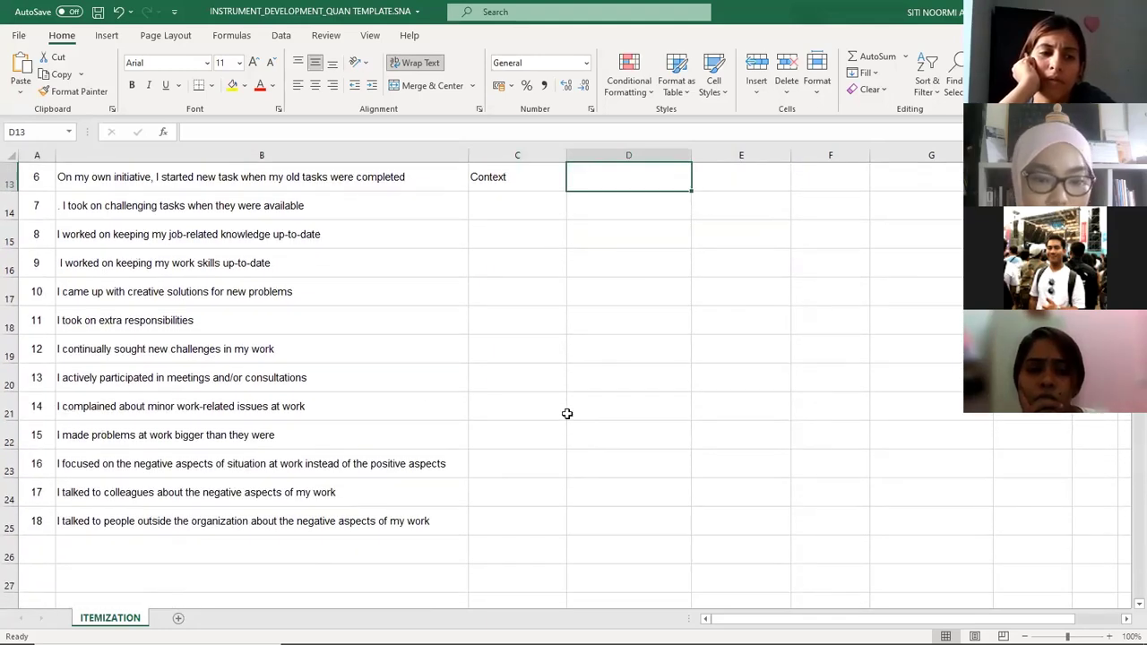
{"action": "left_click", "coordinate": [610, 412]}
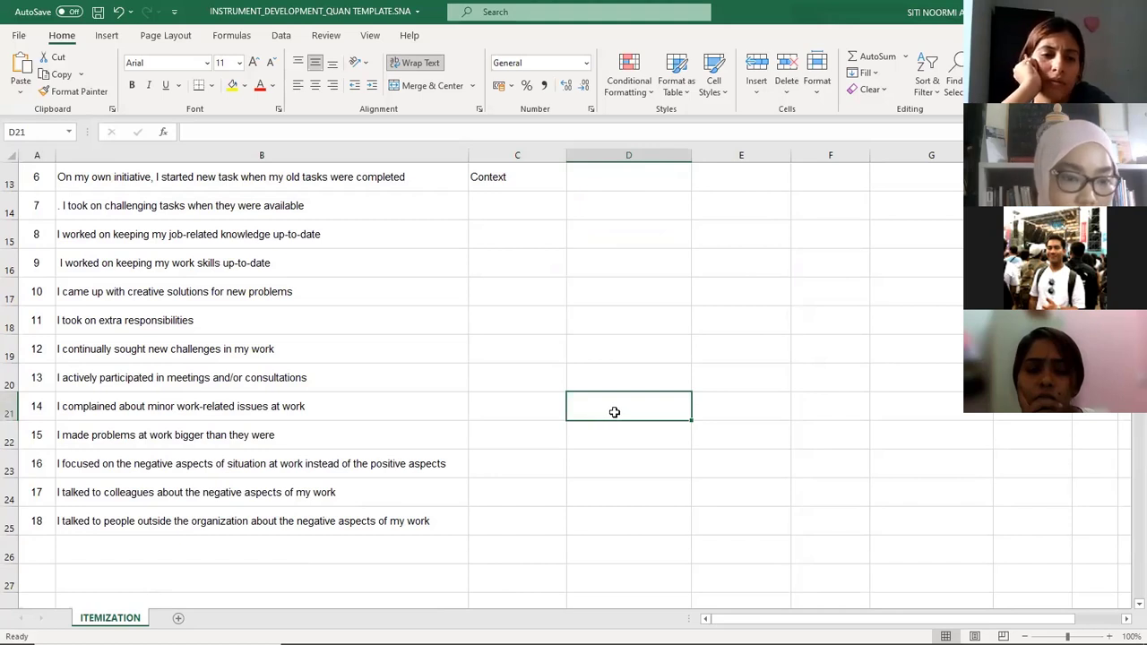
{"action": "type", "text": "Coun"}
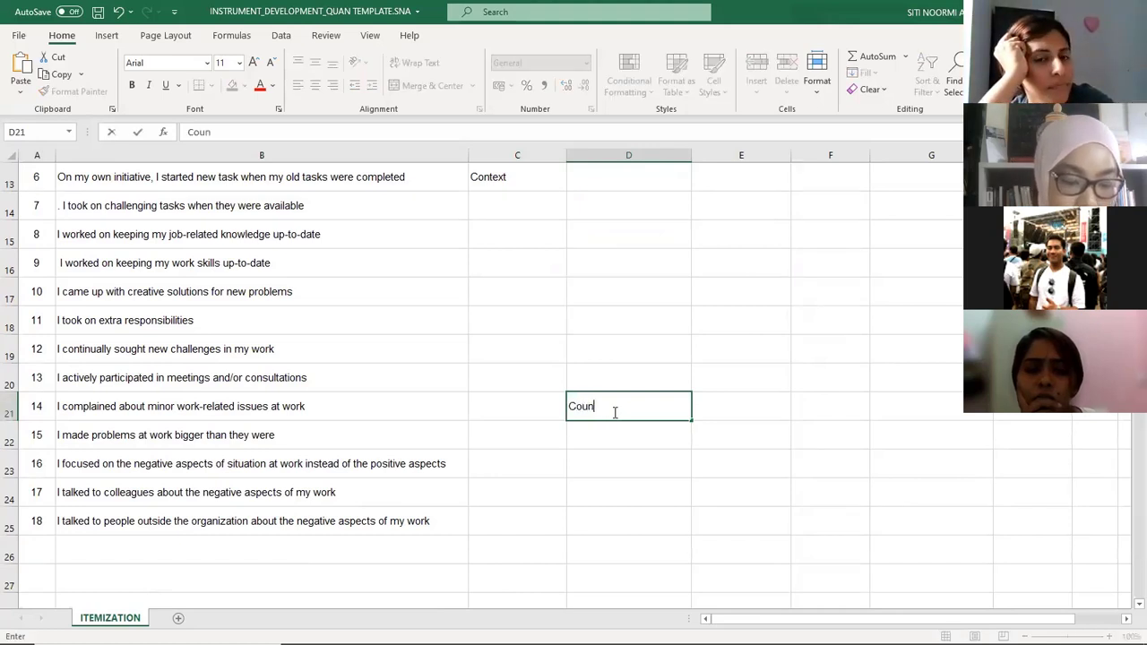
{"action": "type", "text": "terproductive"}
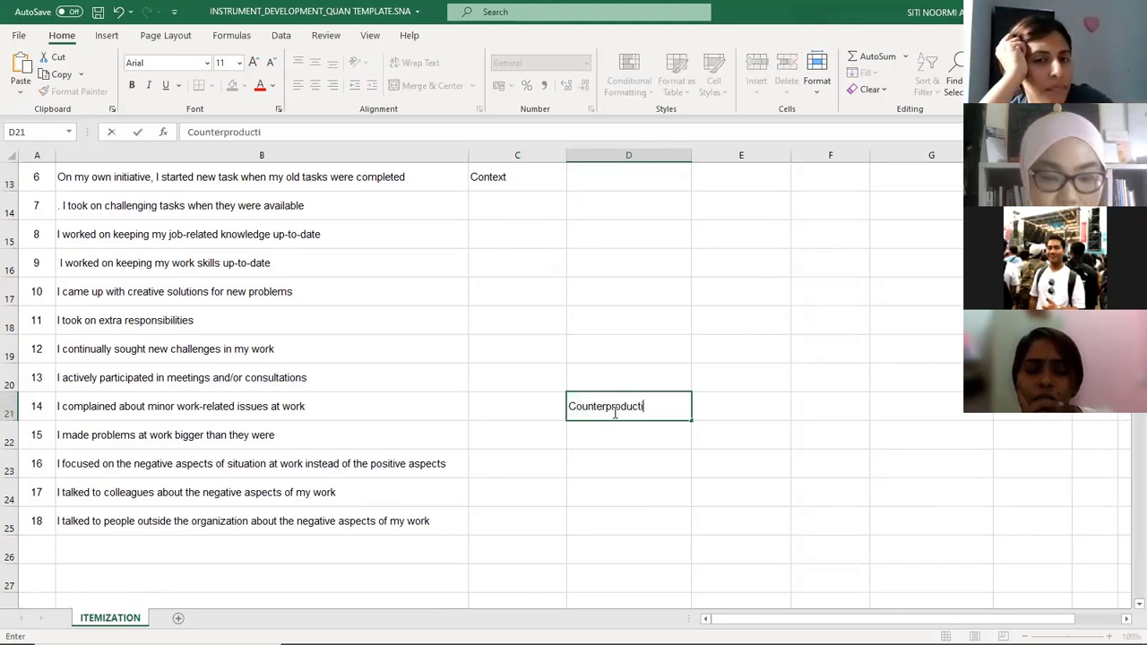
{"action": "left_click", "coordinate": [724, 400]}
Step: Move "Counterproductive" from D21 to the subconstruct cell C21 for item 14
{"action": "scroll", "coordinate": [722, 400], "scroll_direction": "up", "scroll_amount": 2}
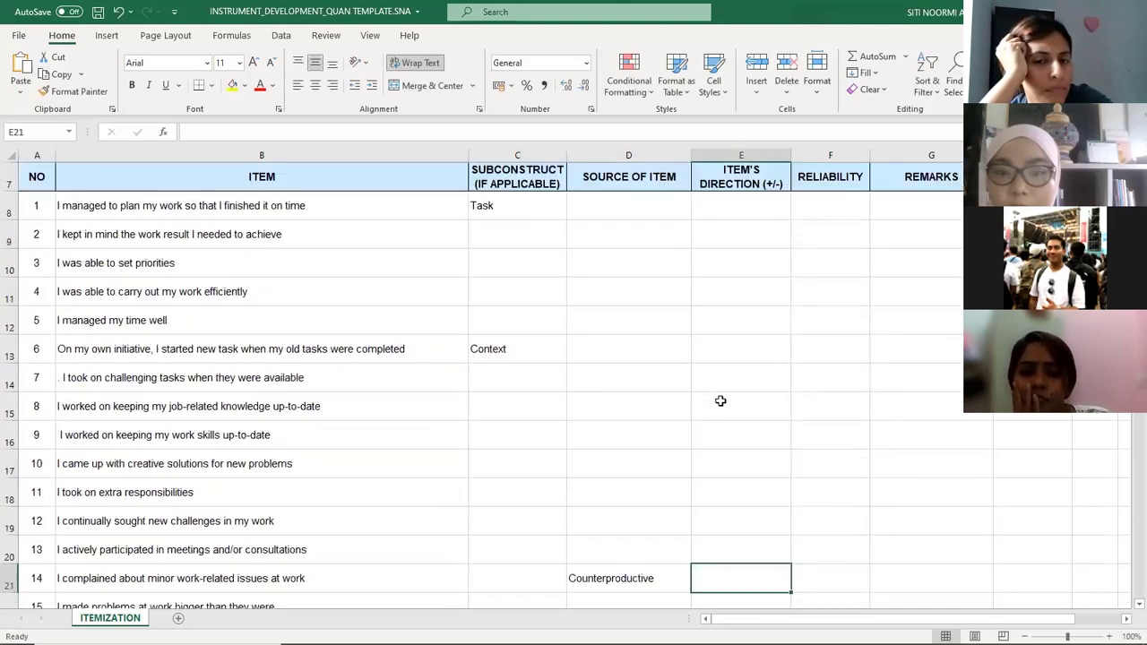
{"action": "scroll", "coordinate": [696, 429], "scroll_direction": "down", "scroll_amount": 3}
{"action": "double_click", "coordinate": [654, 319]}
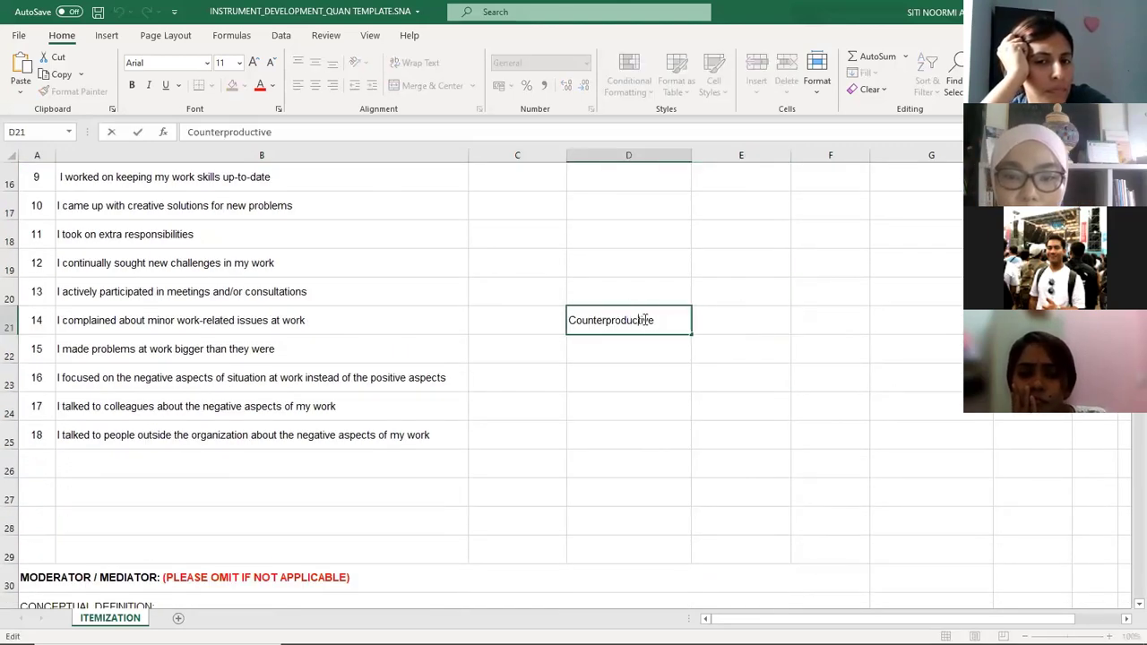
{"action": "left_click_drag", "start_coordinate": [654, 319], "coordinate": [544, 312]}
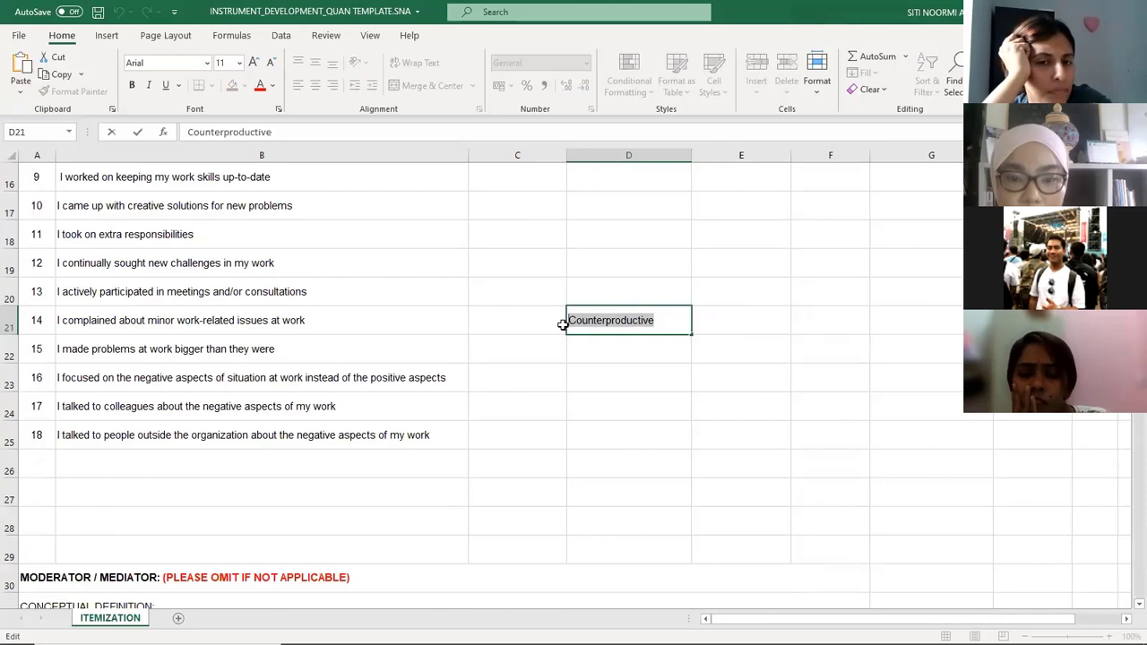
{"action": "key", "text": "ctrl+x"}
{"action": "left_click", "coordinate": [564, 322]}
{"action": "key", "text": "ctrl+v"}
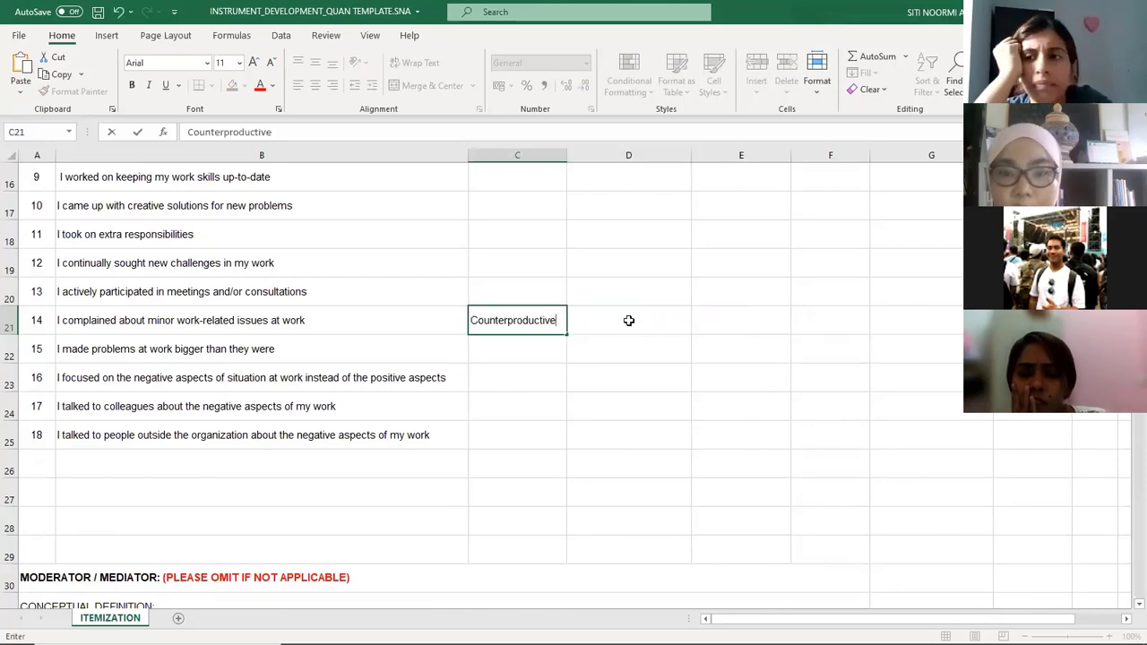
{"action": "left_click_drag", "start_coordinate": [597, 343], "coordinate": [610, 310]}
Step: Compare the three subconstruct labels in column C with the performance dimensions in the operational definition in A4
{"action": "scroll", "coordinate": [614, 318], "scroll_direction": "up", "scroll_amount": 4}
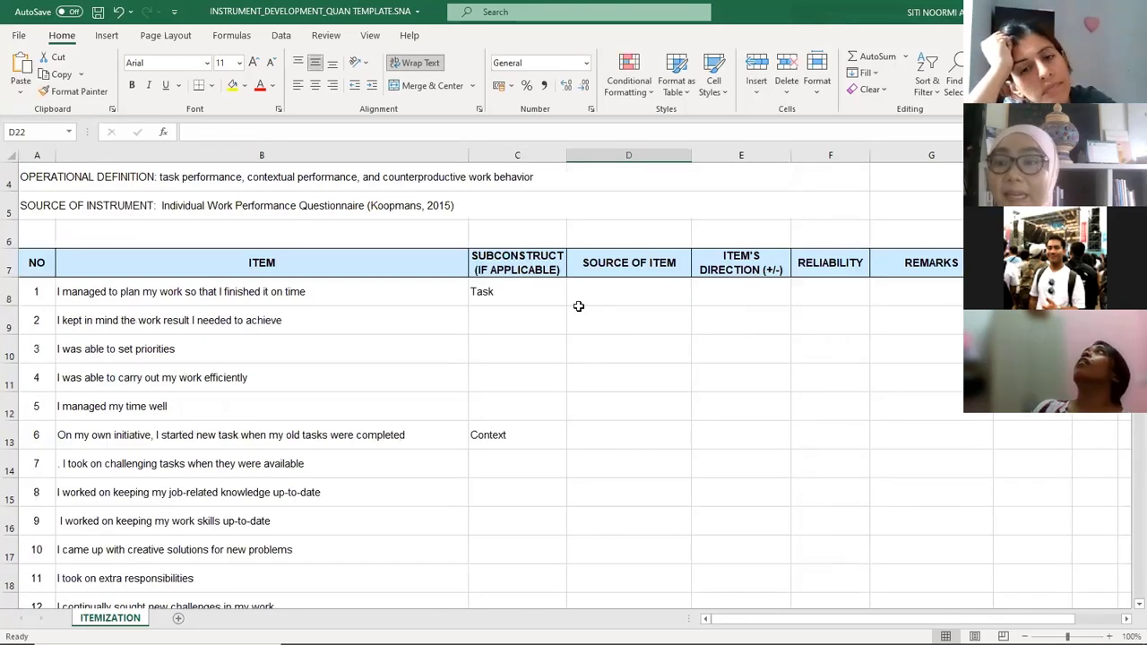
{"action": "scroll", "coordinate": [538, 287], "scroll_direction": "up", "scroll_amount": 1}
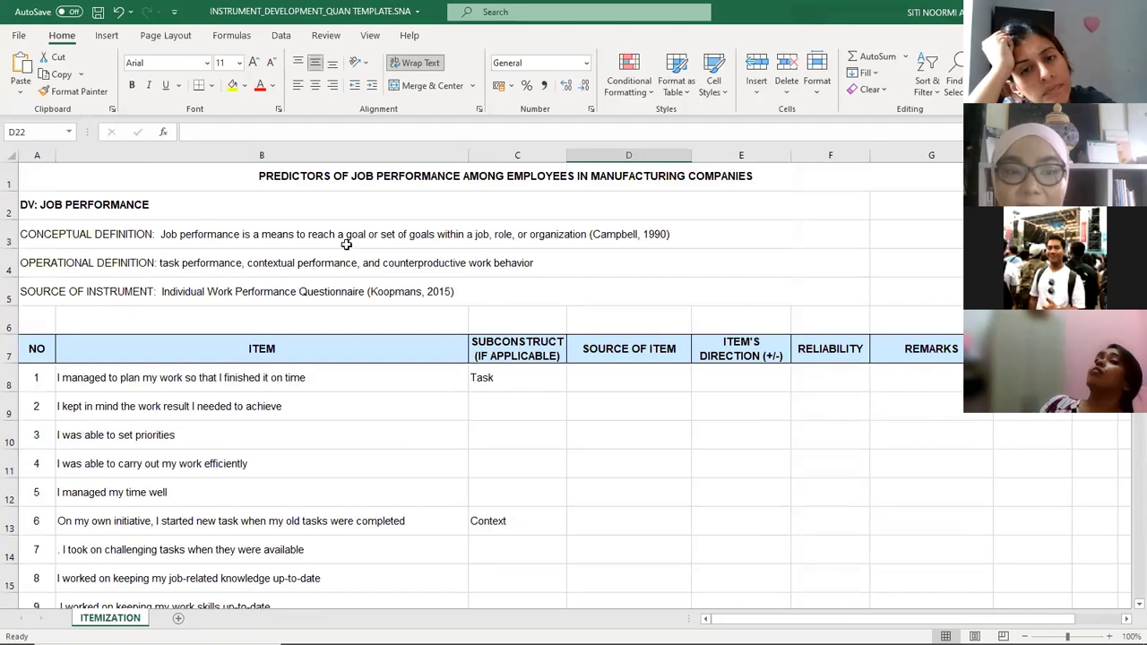
{"action": "left_click", "coordinate": [203, 262]}
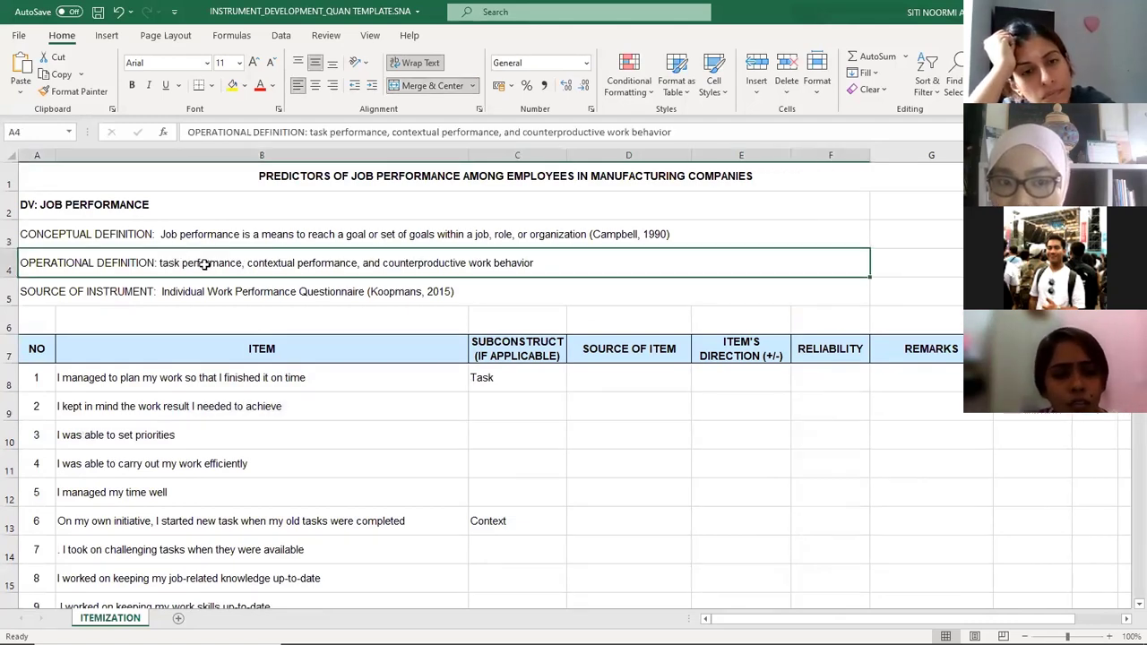
{"action": "left_click", "coordinate": [507, 522]}
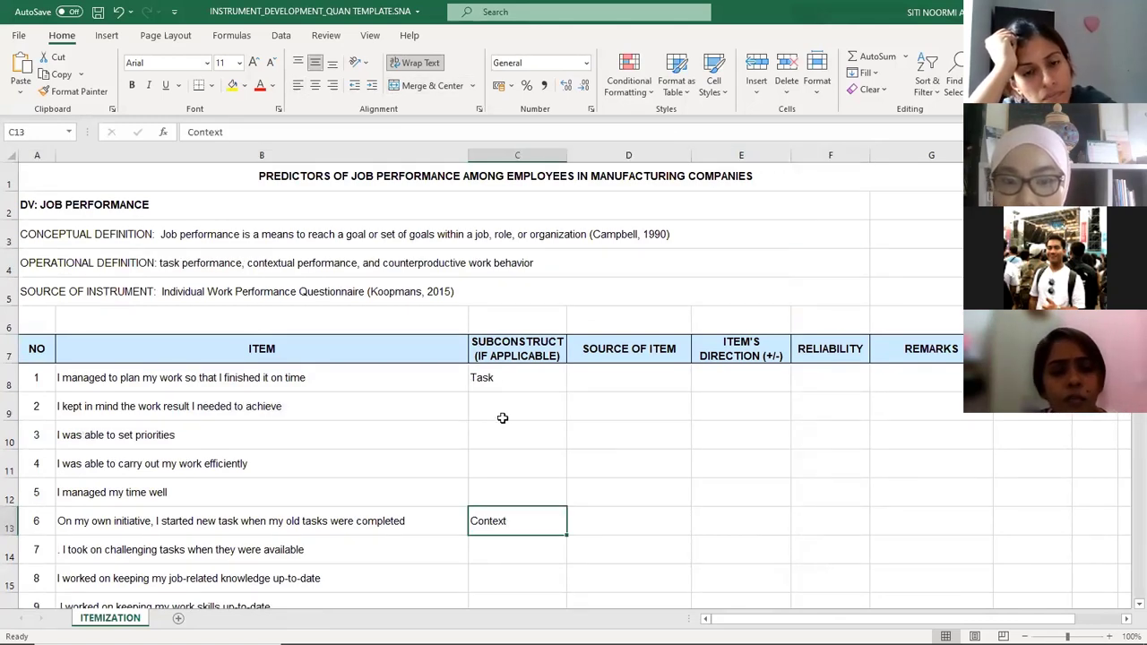
{"action": "left_click", "coordinate": [186, 263]}
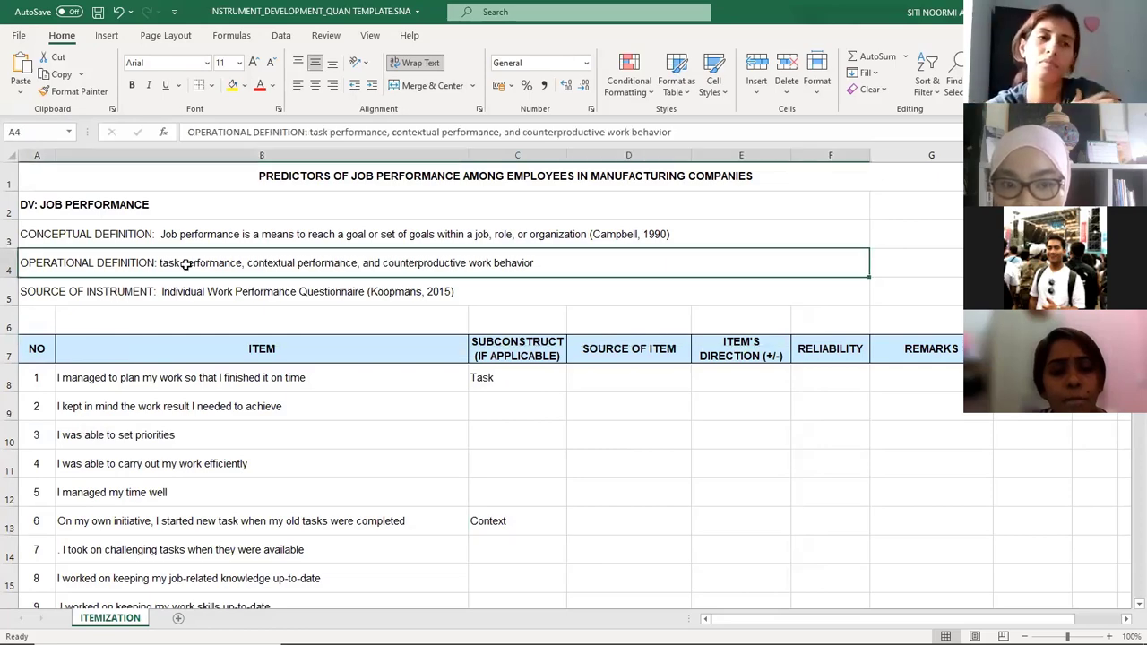
{"action": "left_click", "coordinate": [518, 521]}
{"action": "left_click", "coordinate": [441, 266]}
{"action": "scroll", "coordinate": [494, 578], "scroll_direction": "down", "scroll_amount": 2}
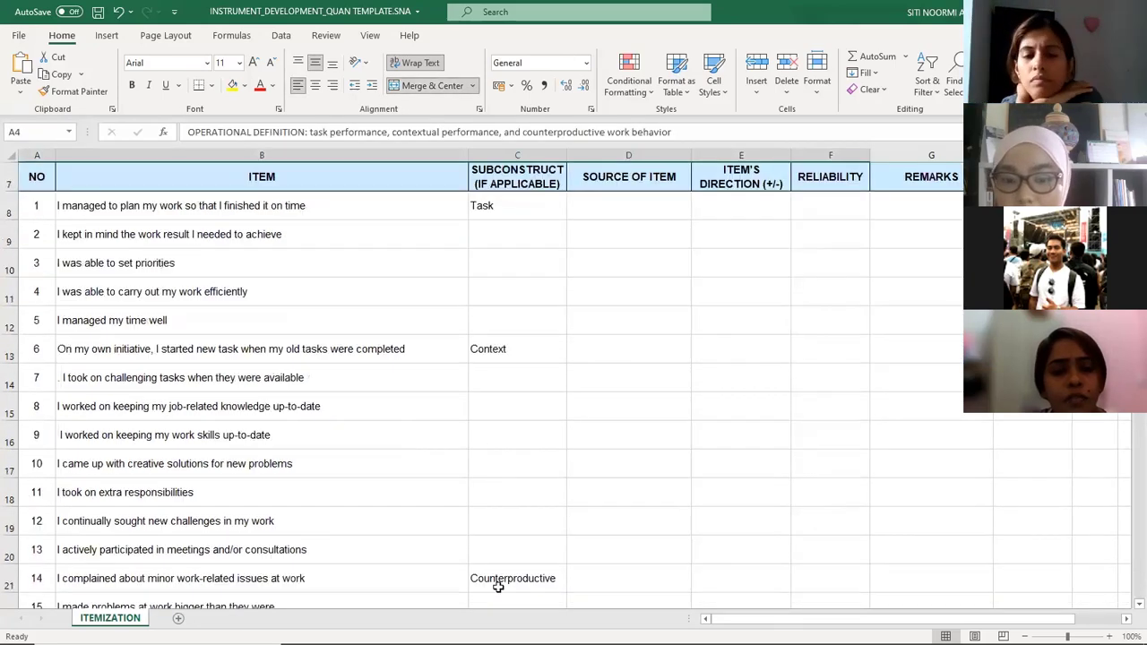
{"action": "scroll", "coordinate": [527, 572], "scroll_direction": "up", "scroll_amount": 2}
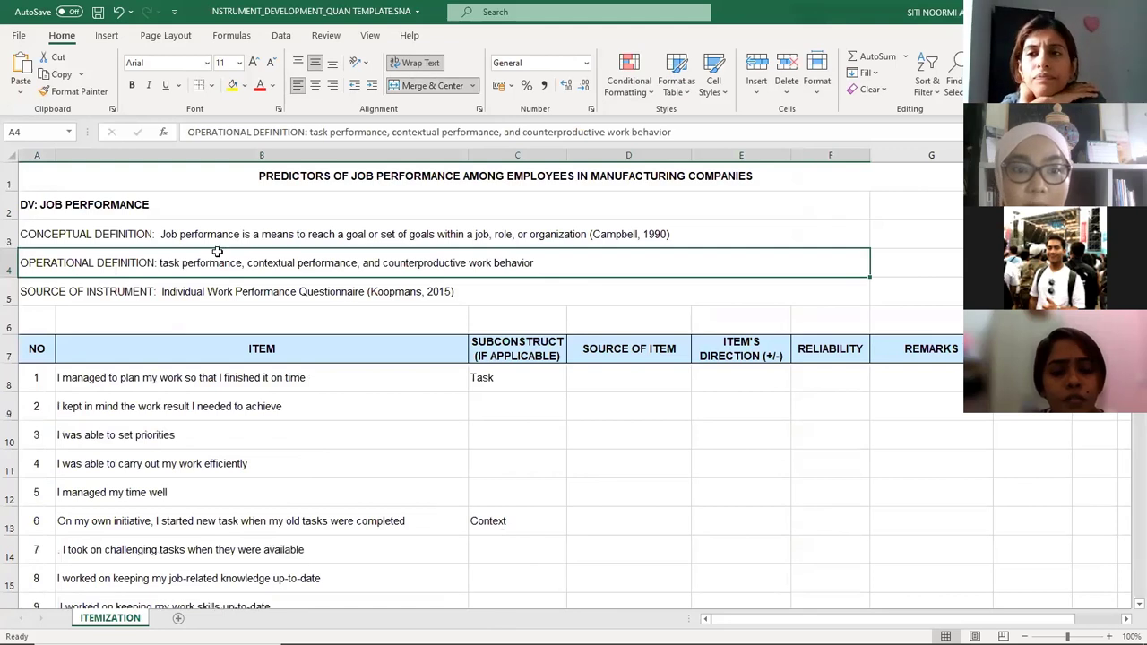
Step: Edit the operational definition in A4 to begin with "In this study, job performance is operationalized as" and end with a period
{"action": "double_click", "coordinate": [397, 263]}
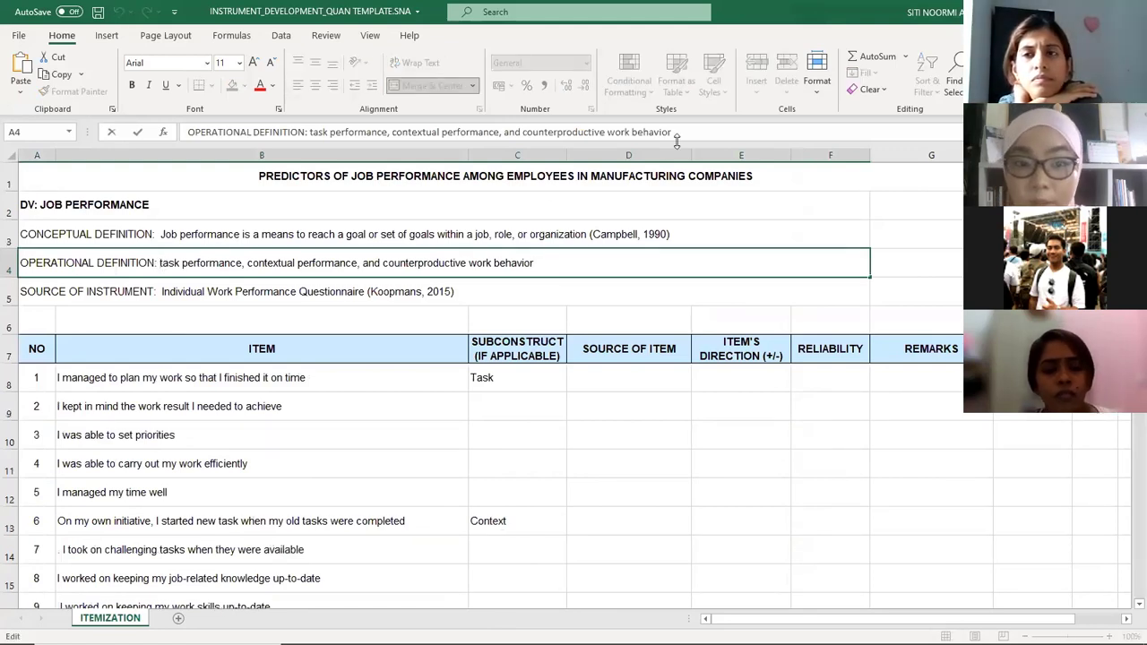
{"action": "type", "text": "In this st"}
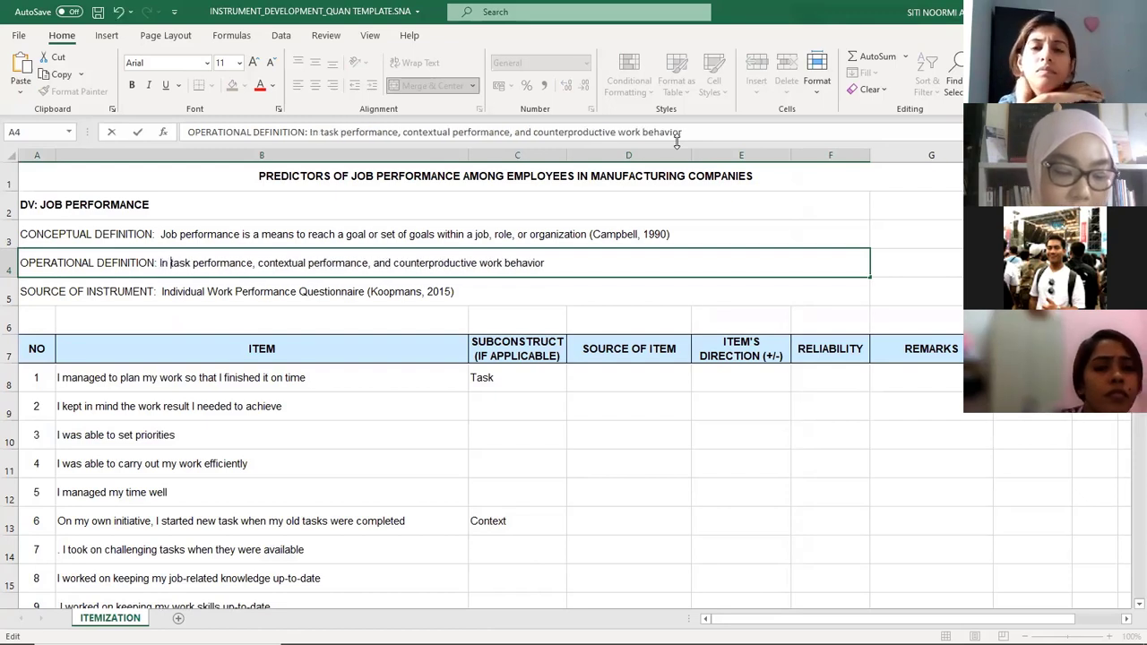
{"action": "type", "text": "udy, "}
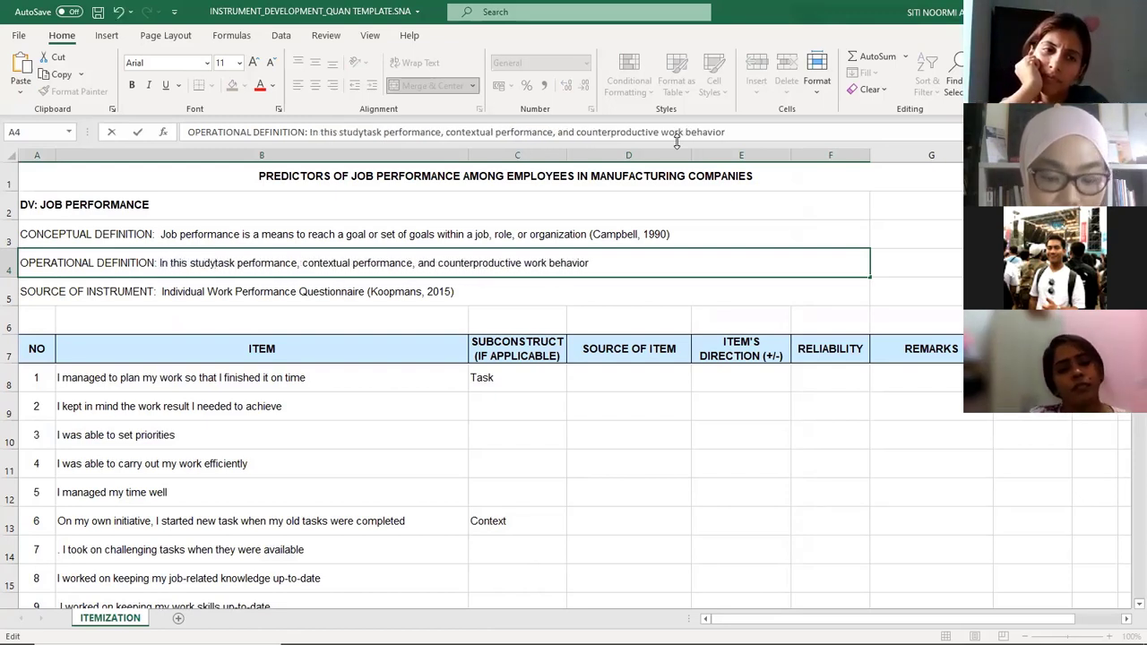
{"action": "type", "text": "job perfor"}
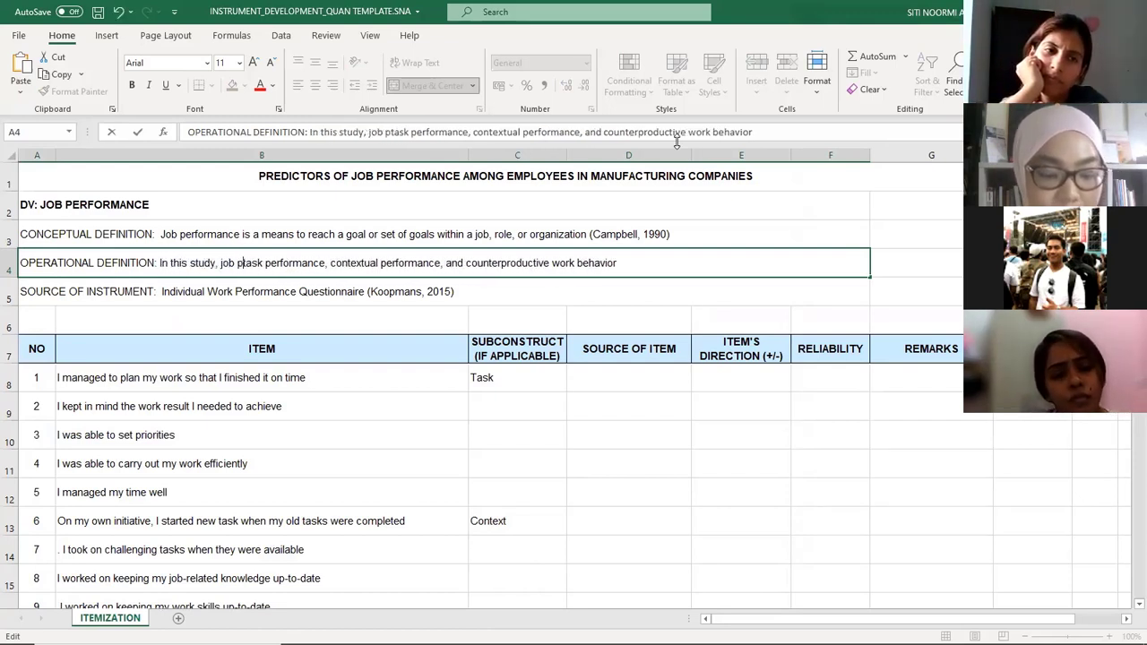
{"action": "type", "text": "mance is "}
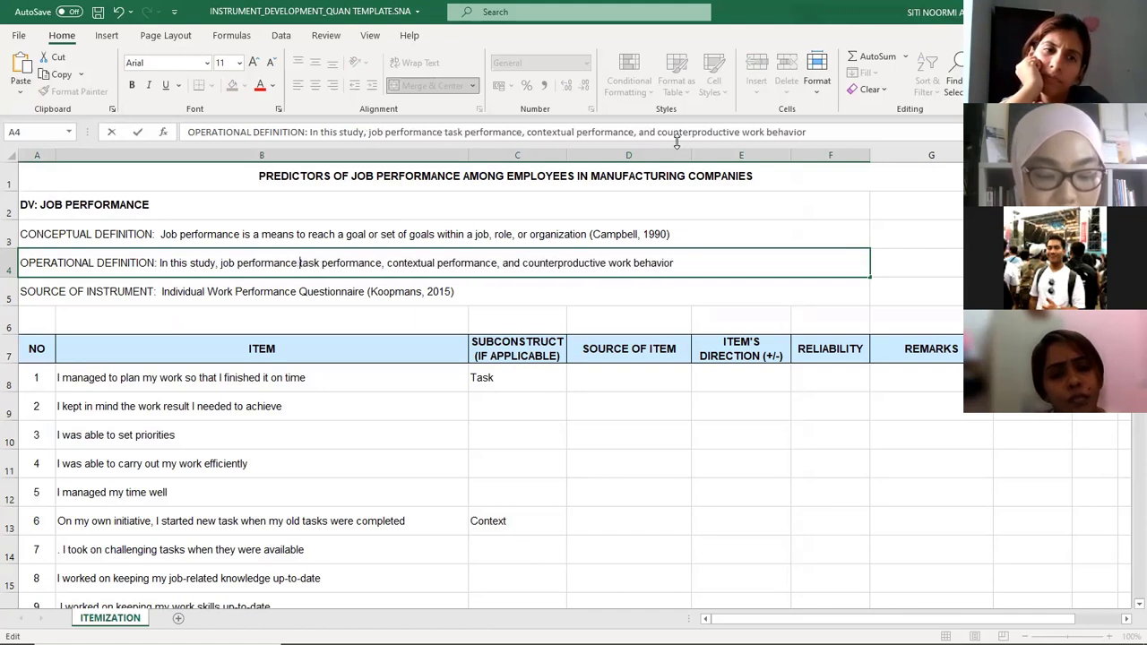
{"action": "type", "text": "operat"}
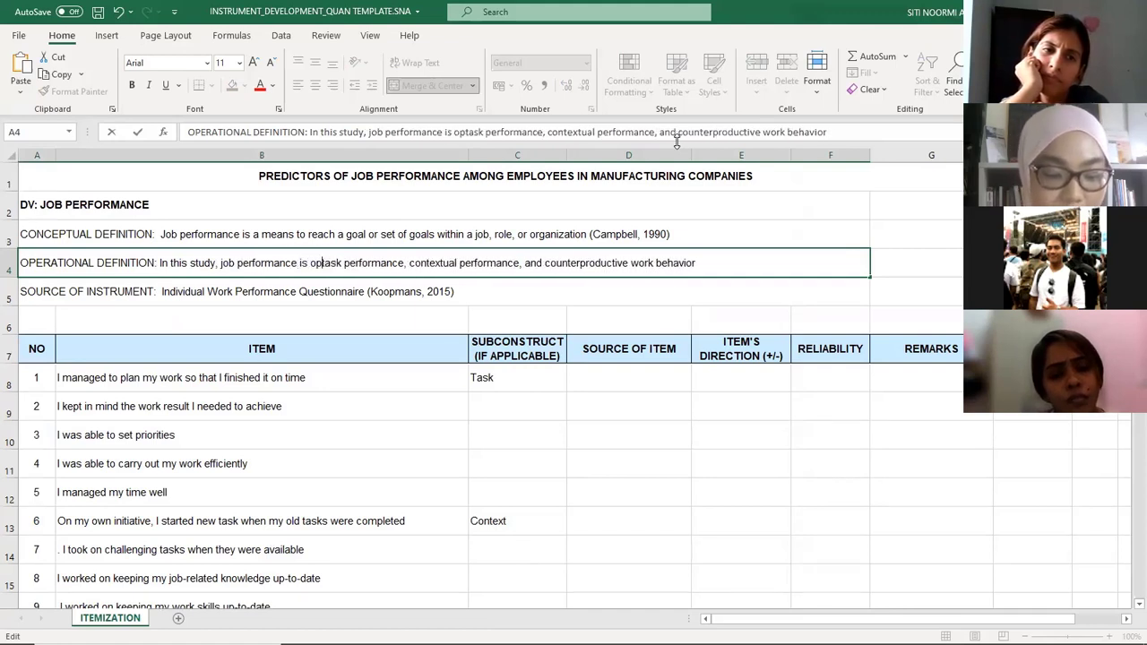
{"action": "type", "text": "ionalized as"}
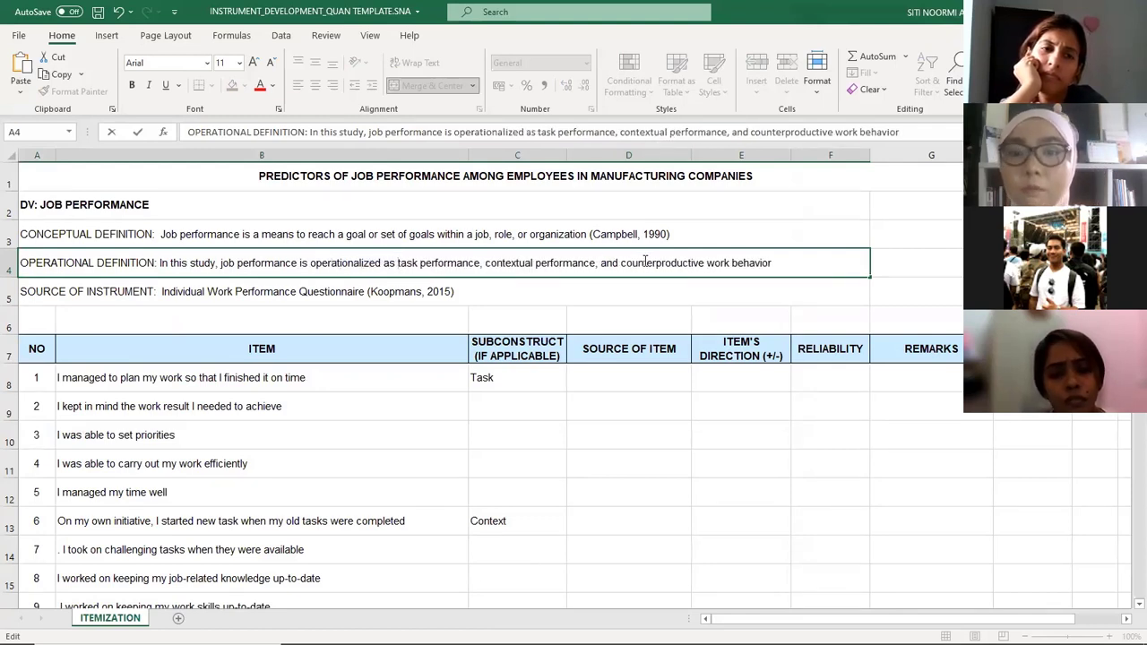
{"action": "left_click", "coordinate": [785, 260]}
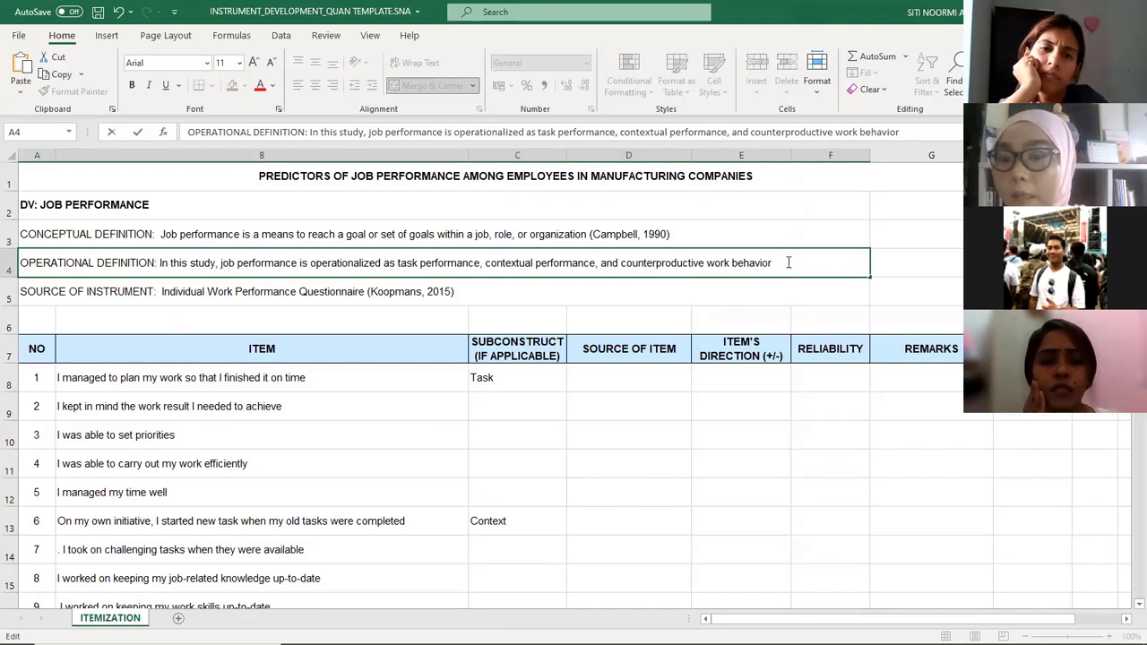
{"action": "type", "text": "."}
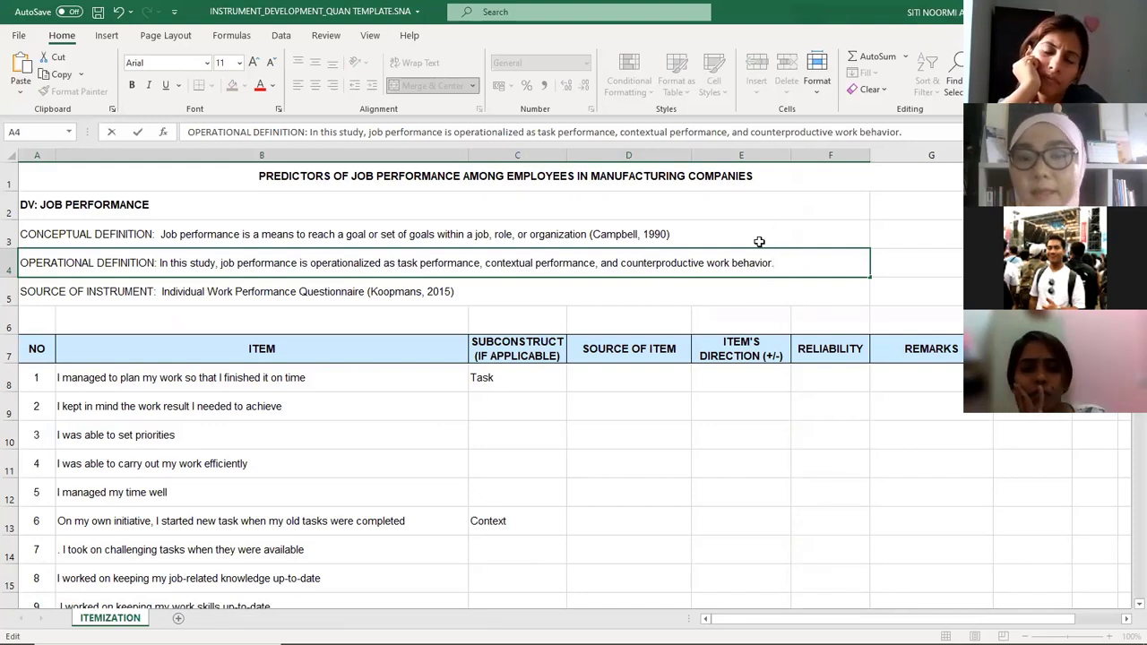
{"action": "left_click", "coordinate": [693, 452]}
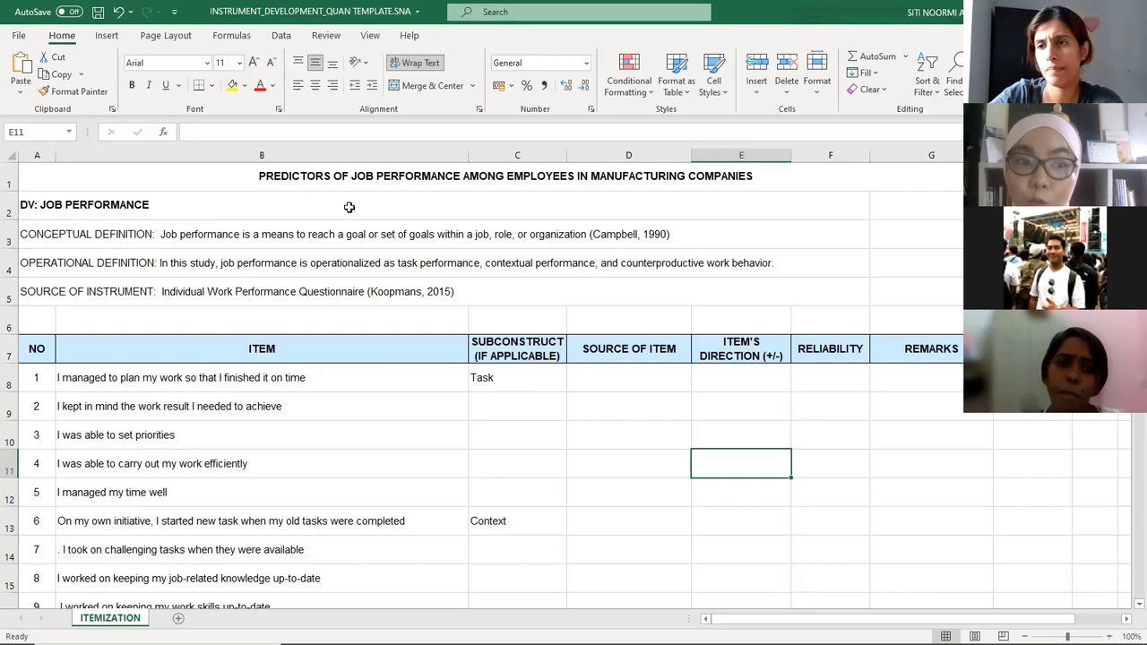
Step: Fill the subconstruct "Task" down from C8 to C12 for items 1–5 and "Context" from C13 to C20 for items 6–13
{"action": "left_click", "coordinate": [266, 258]}
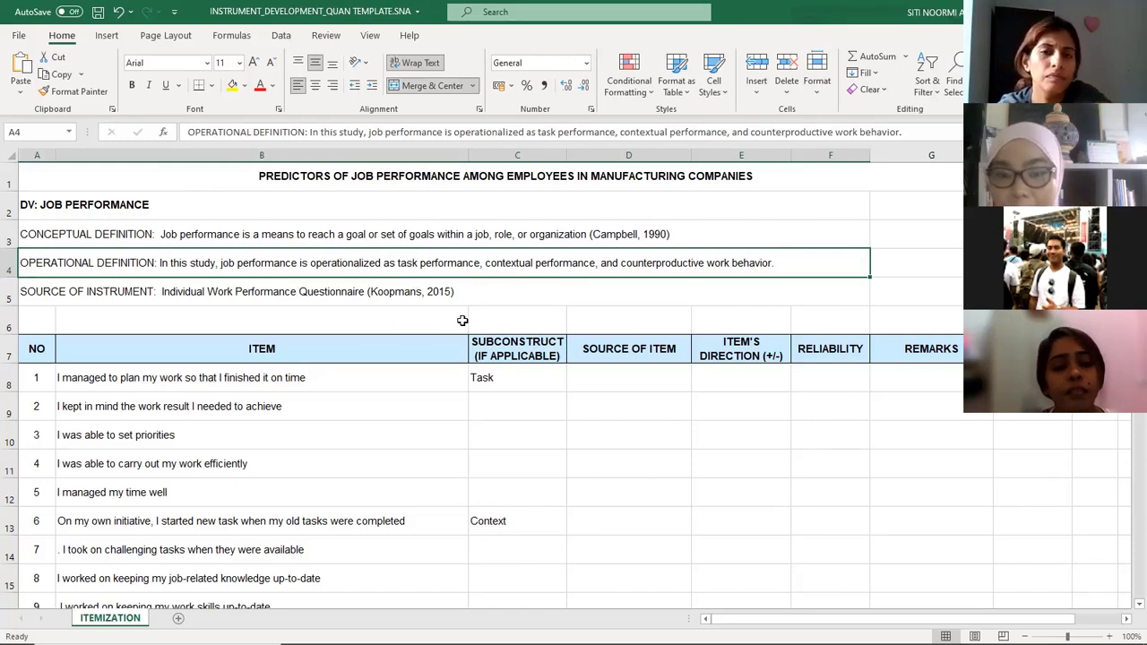
{"action": "left_click", "coordinate": [527, 386]}
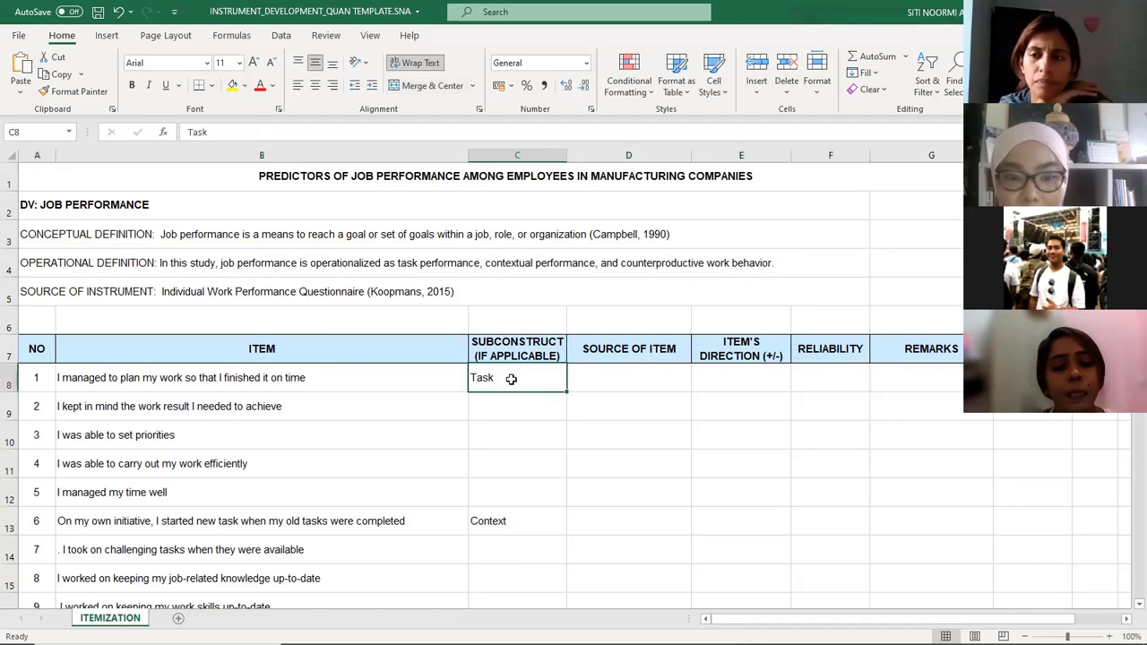
{"action": "left_click_drag", "start_coordinate": [567, 392], "coordinate": [550, 502]}
{"action": "scroll", "coordinate": [617, 492], "scroll_direction": "down", "scroll_amount": 2}
{"action": "left_click", "coordinate": [533, 359]}
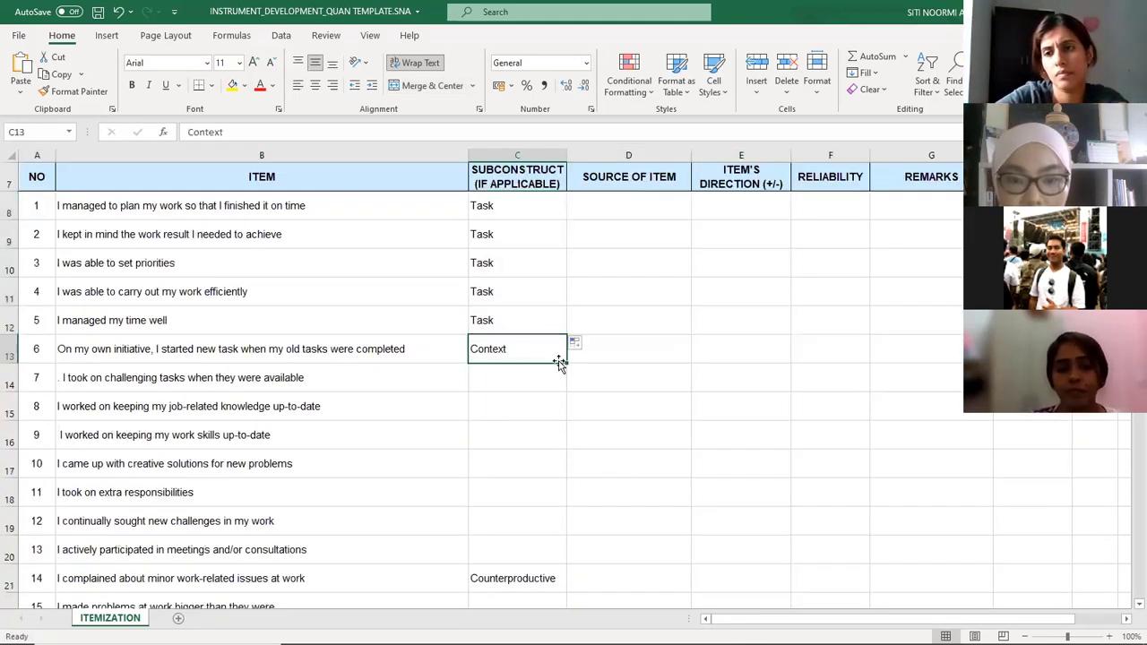
{"action": "left_click_drag", "start_coordinate": [566, 375], "coordinate": [540, 559]}
{"action": "scroll", "coordinate": [541, 528], "scroll_direction": "down", "scroll_amount": 4}
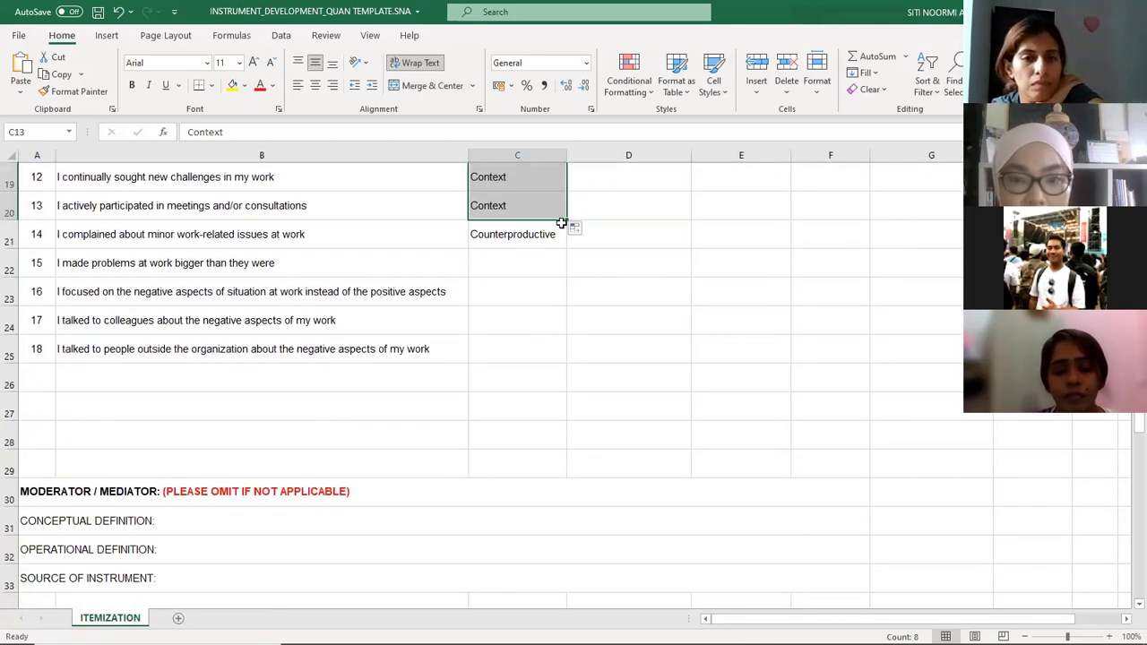
{"action": "left_click_drag", "start_coordinate": [566, 220], "coordinate": [567, 221]}
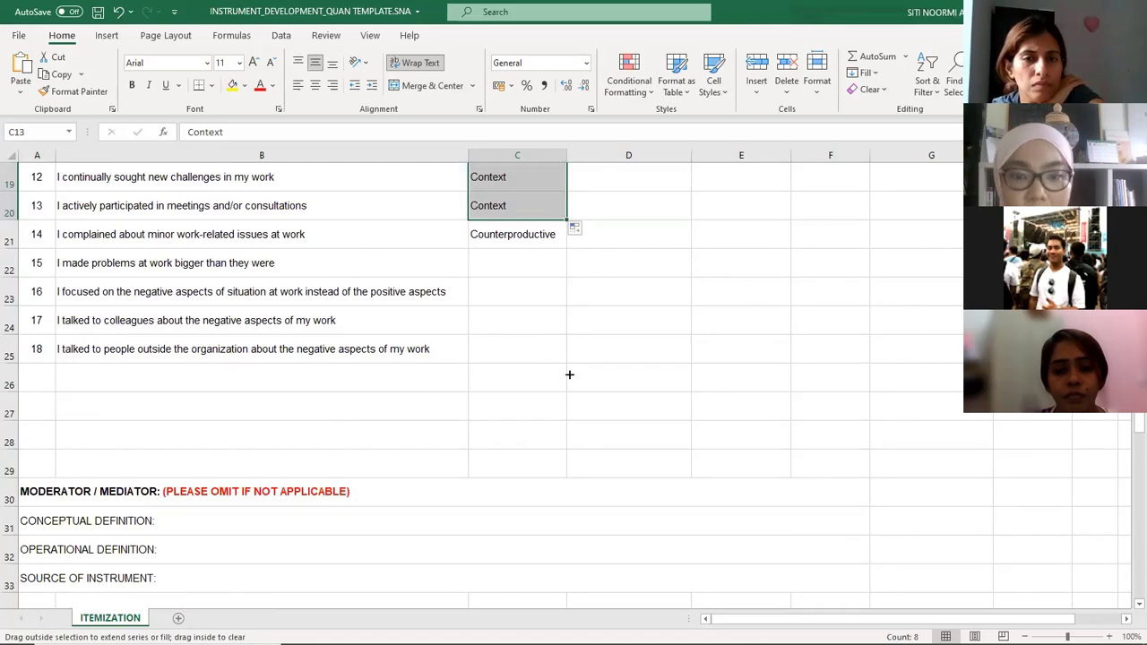
{"action": "left_click_drag", "start_coordinate": [569, 374], "coordinate": [568, 359]}
{"action": "scroll", "coordinate": [606, 452], "scroll_direction": "up", "scroll_amount": 2}
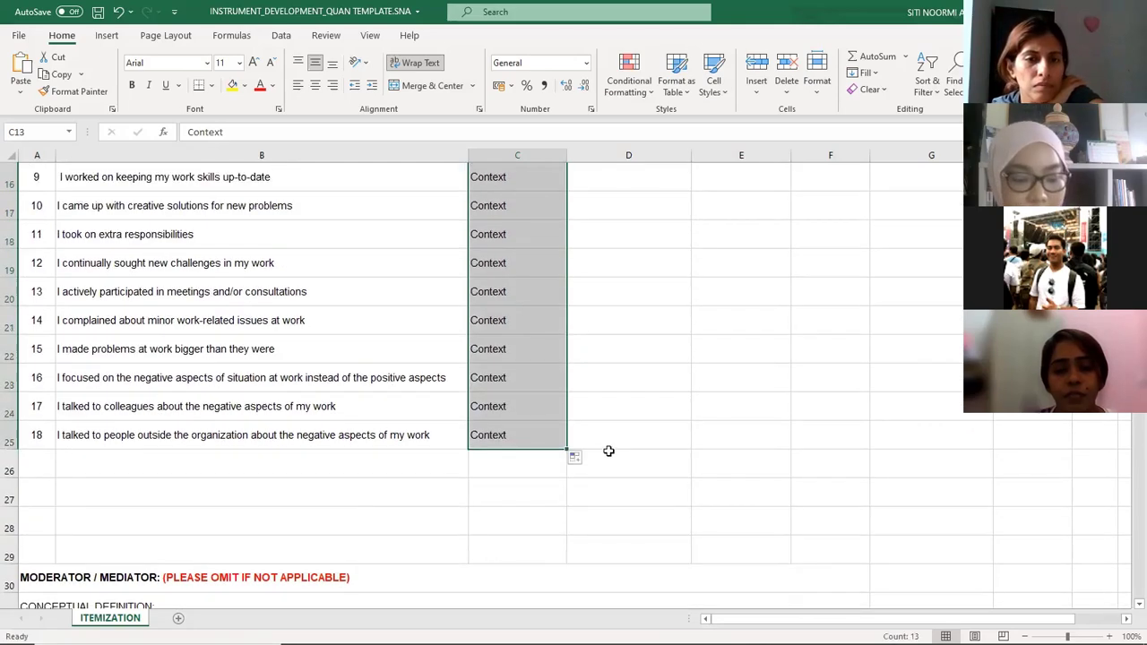
{"action": "key", "text": "ctrl+z"}
Step: Fill the subconstruct "Counterproductive" down from C21 to C25 for items 14–18
{"action": "left_click", "coordinate": [538, 462]}
{"action": "scroll", "coordinate": [542, 454], "scroll_direction": "down", "scroll_amount": 2}
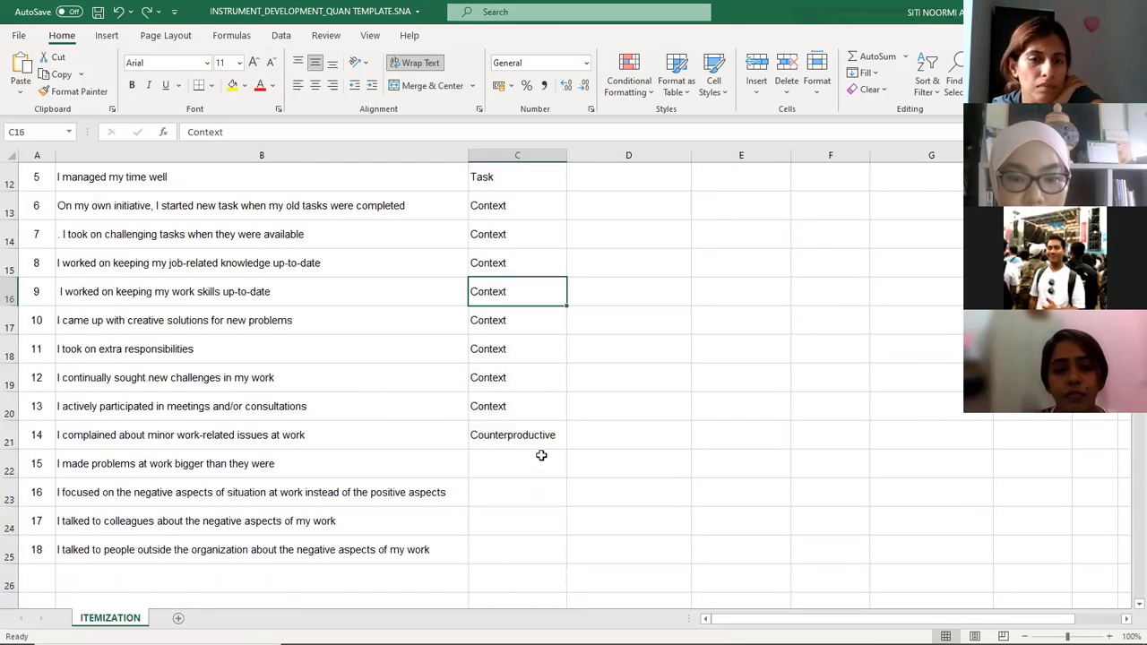
{"action": "left_click", "coordinate": [541, 438]}
{"action": "left_click_drag", "start_coordinate": [566, 452], "coordinate": [561, 560]}
{"action": "left_click", "coordinate": [634, 428]}
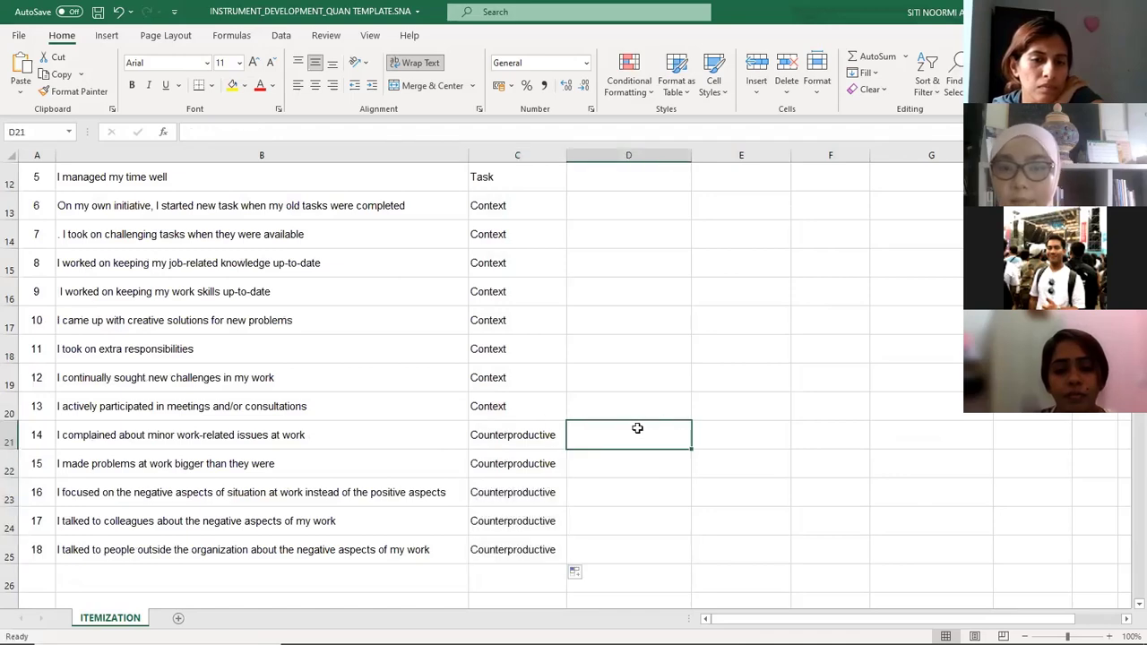
Step: Examine how the items and their Task and Context labels correspond to the dimensions named in the operational definition in A4
{"action": "scroll", "coordinate": [628, 459], "scroll_direction": "up", "scroll_amount": 3}
{"action": "left_click", "coordinate": [489, 359]}
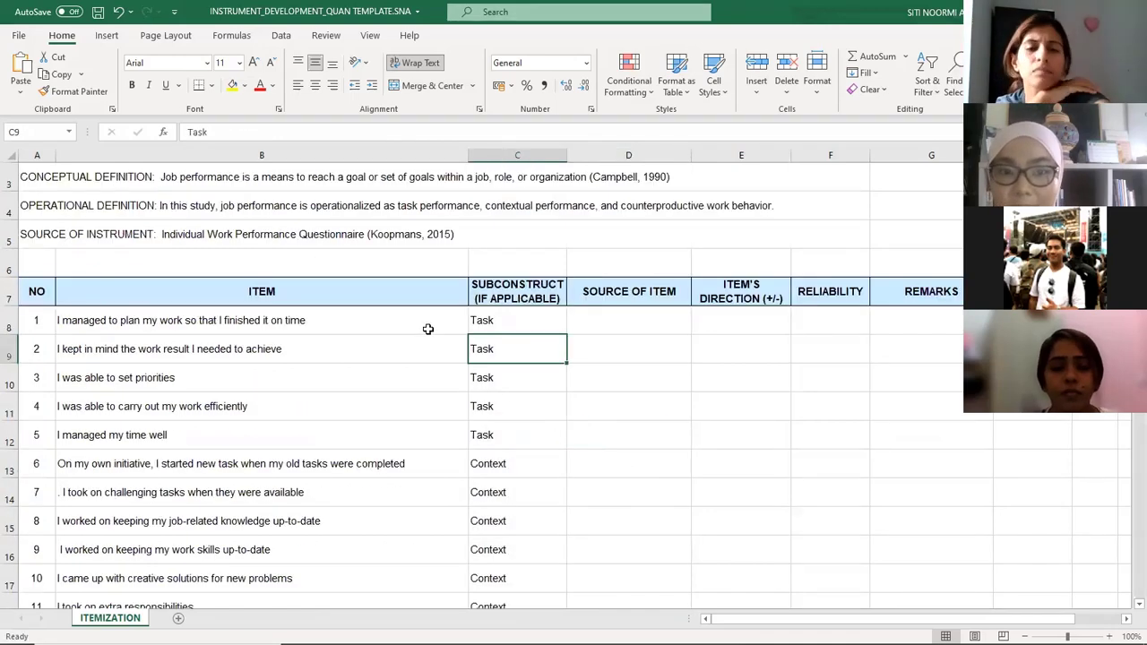
{"action": "left_click", "coordinate": [307, 208]}
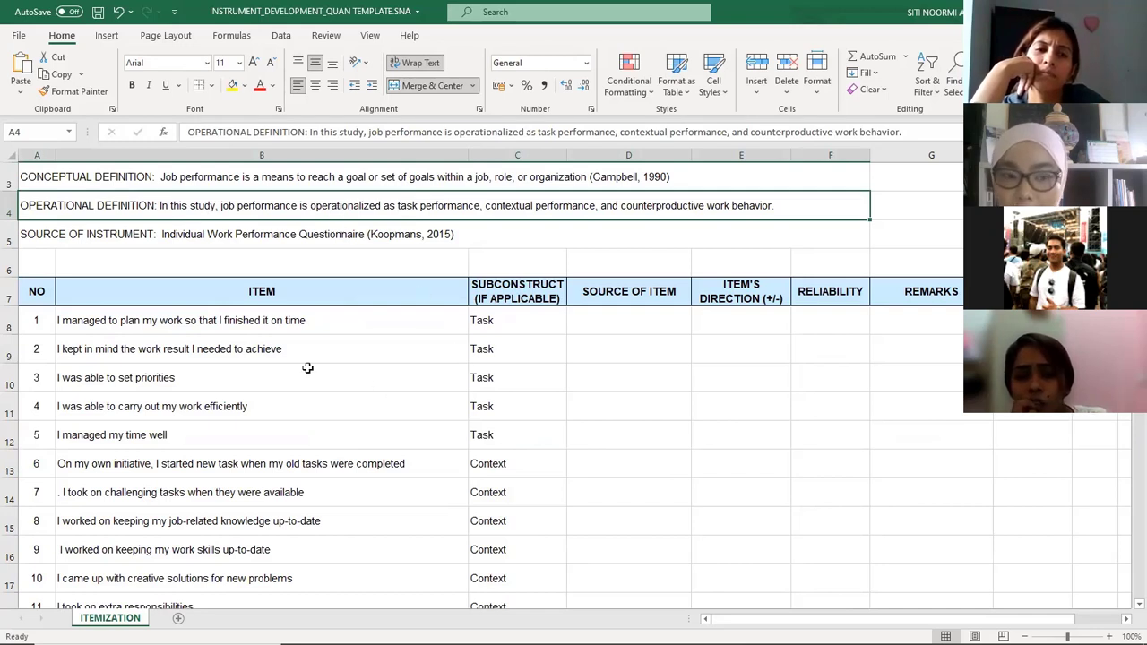
{"action": "left_click", "coordinate": [257, 330]}
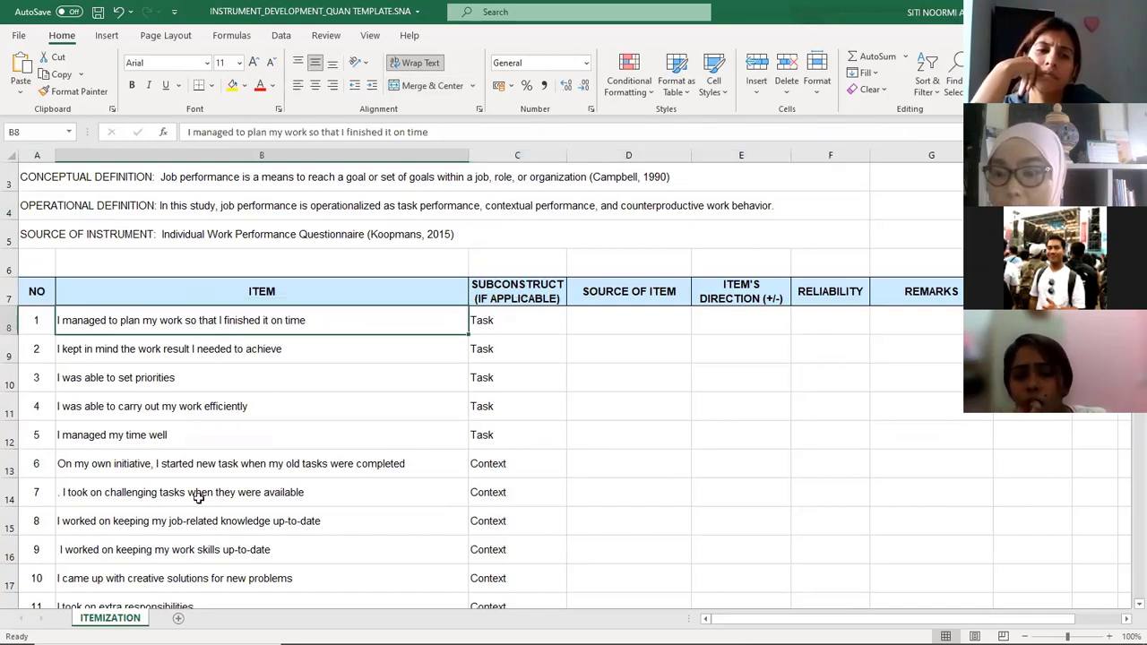
{"action": "left_click", "coordinate": [369, 213]}
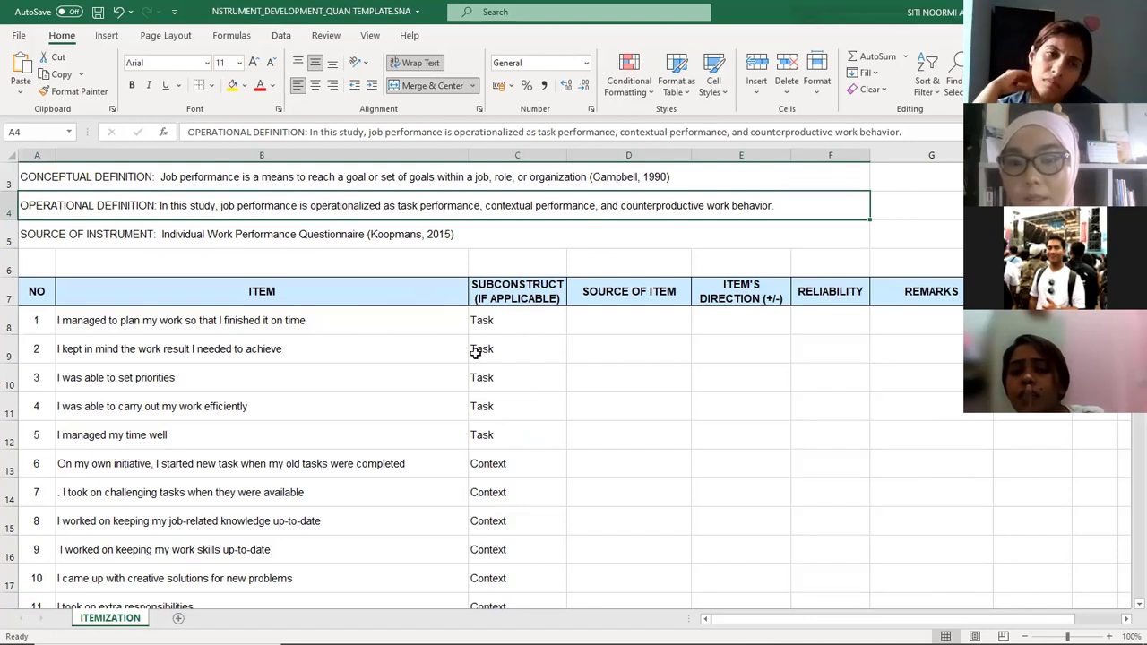
{"action": "left_click", "coordinate": [481, 319]}
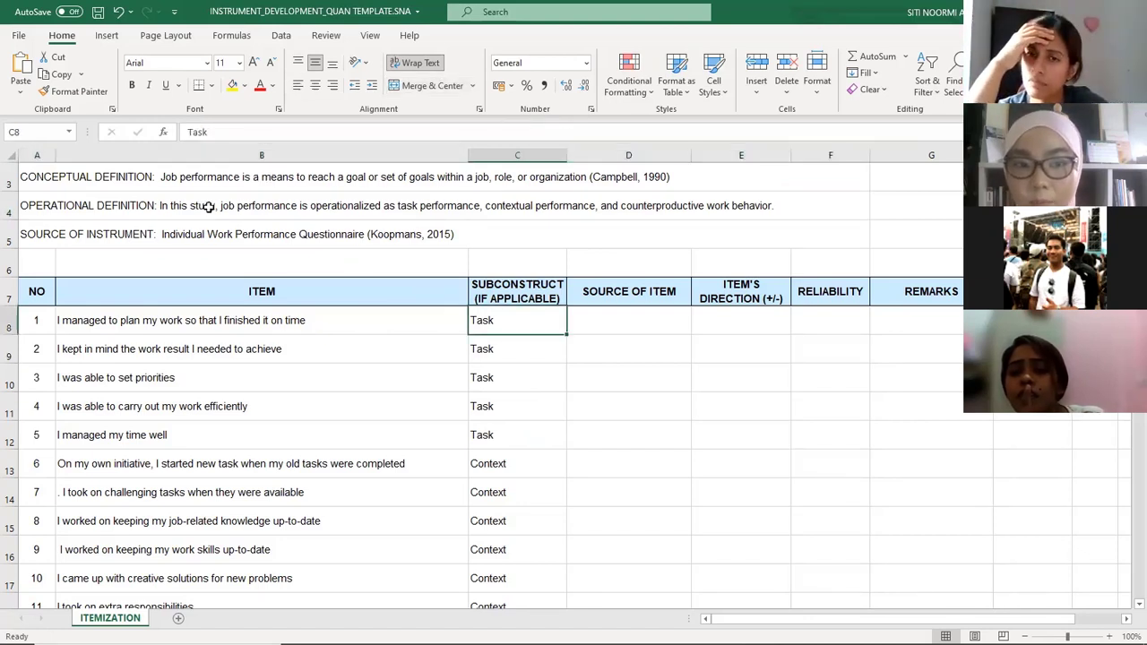
{"action": "left_click", "coordinate": [387, 205]}
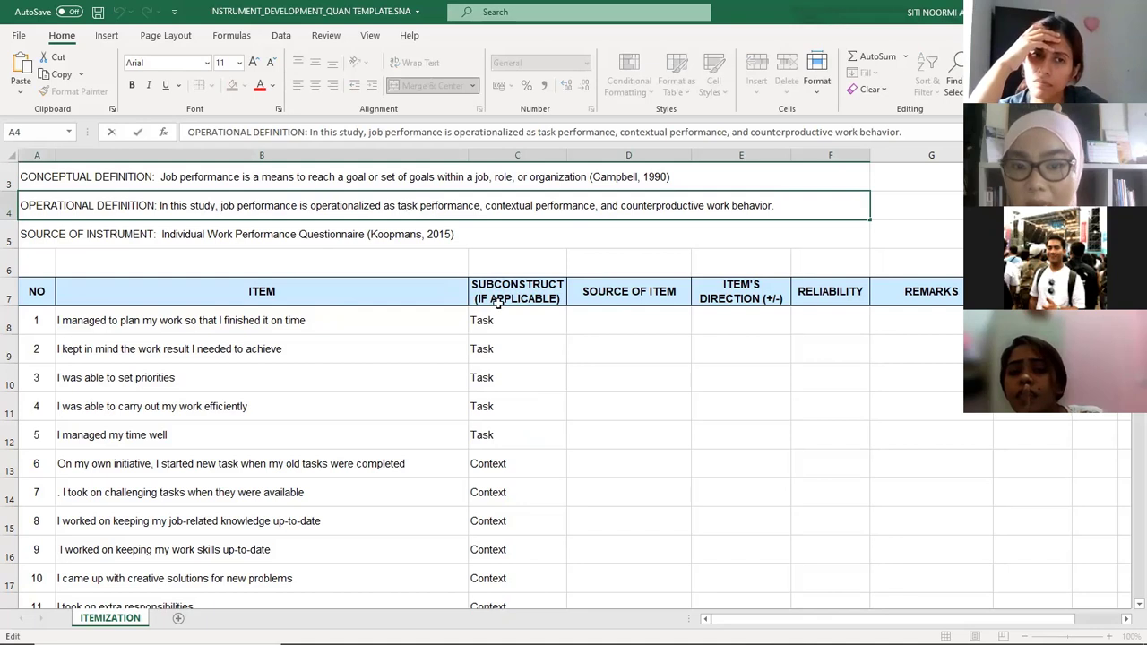
{"action": "left_click_drag", "start_coordinate": [491, 323], "coordinate": [165, 437]}
{"action": "double_click", "coordinate": [491, 205]}
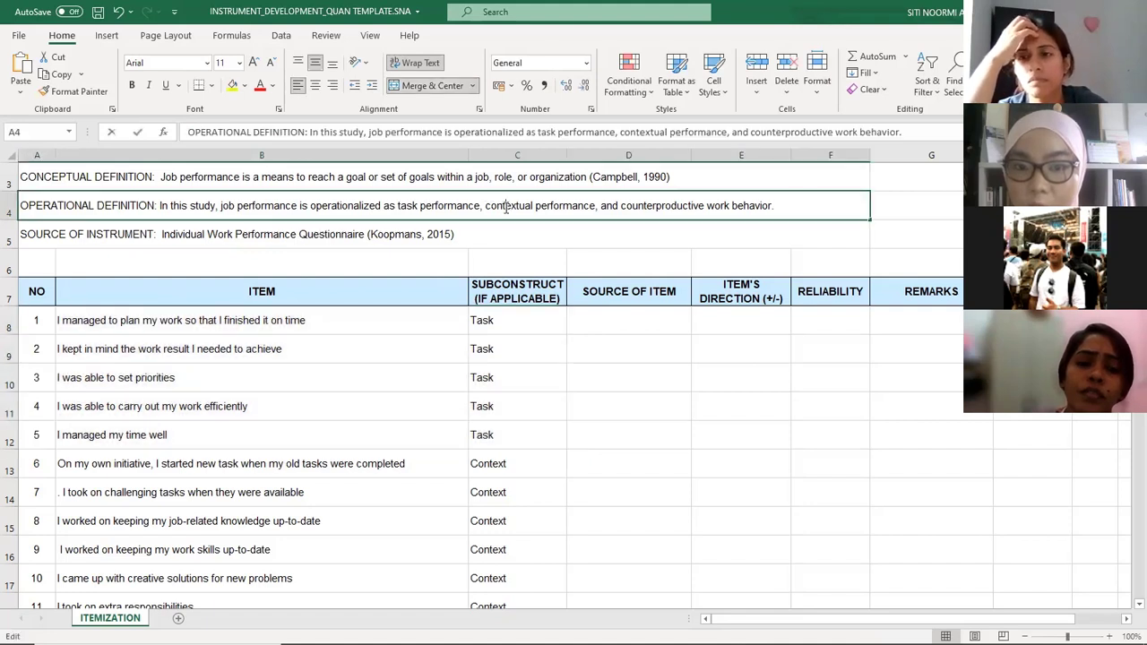
{"action": "left_click_drag", "start_coordinate": [484, 463], "coordinate": [150, 585]}
{"action": "left_click", "coordinate": [581, 208]}
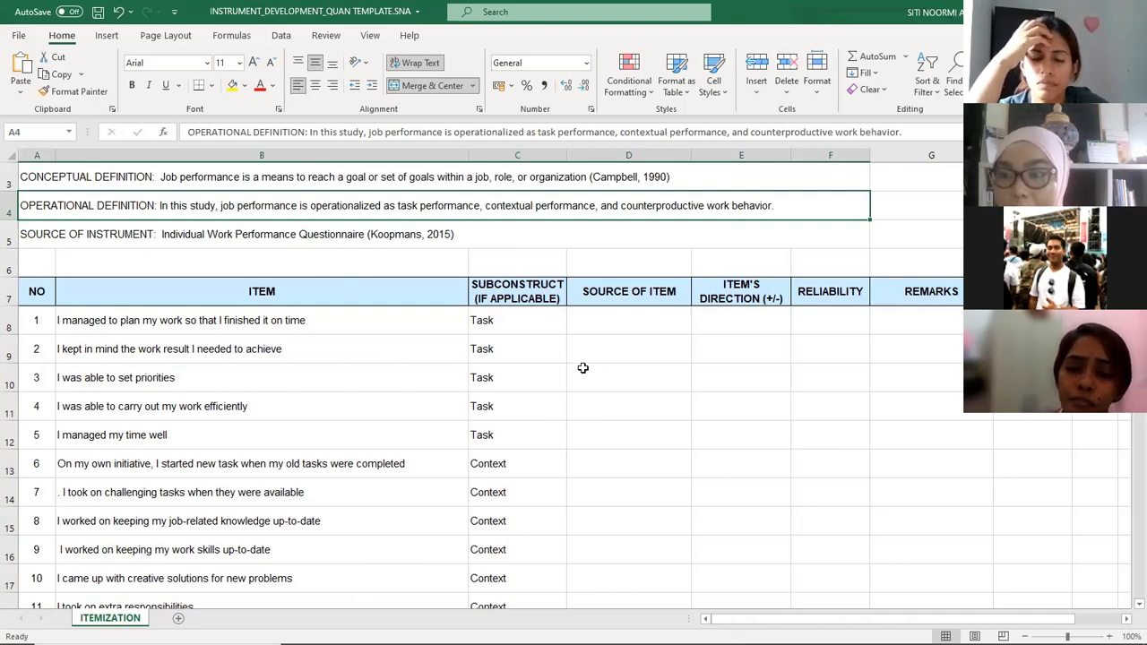
Step: Examine the Source of Item column against the source instrument in A5, ending at the item's direction cell for item 1
{"action": "scroll", "coordinate": [583, 332], "scroll_direction": "down", "scroll_amount": 1}
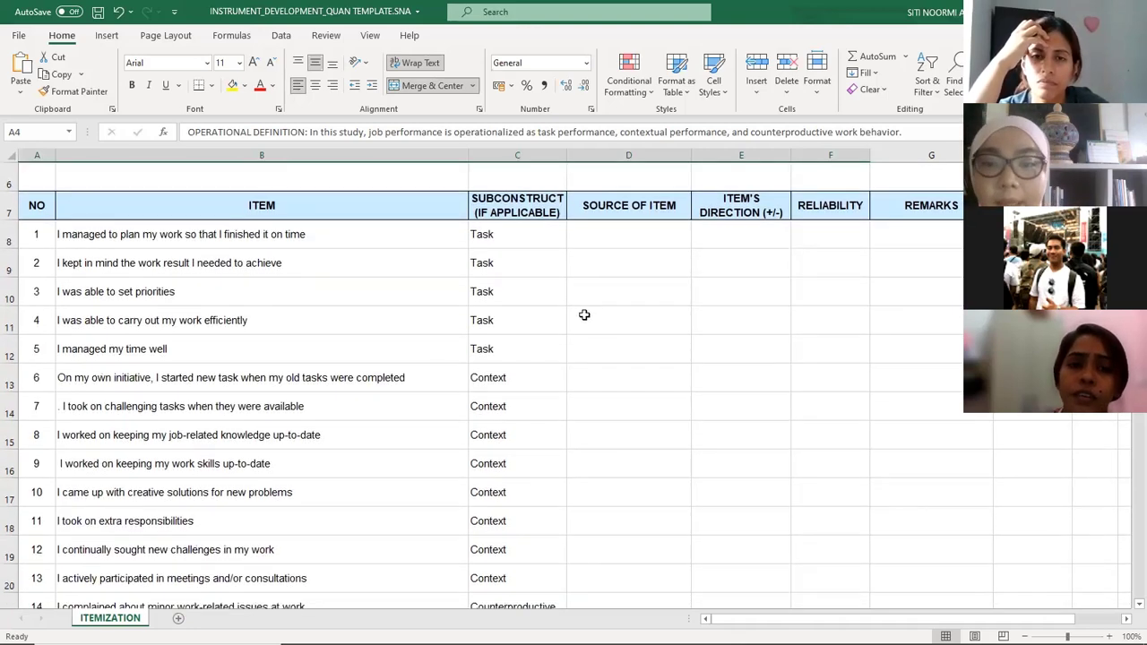
{"action": "left_click_drag", "start_coordinate": [654, 241], "coordinate": [664, 591]}
{"action": "scroll", "coordinate": [637, 515], "scroll_direction": "down", "scroll_amount": 1}
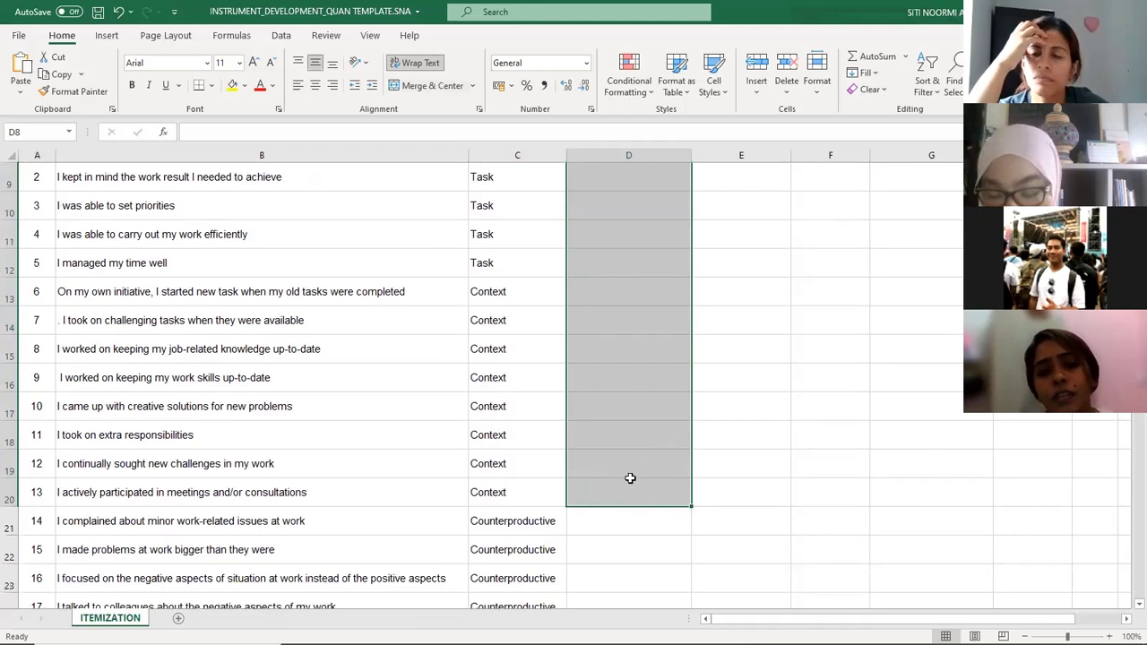
{"action": "scroll", "coordinate": [599, 475], "scroll_direction": "up", "scroll_amount": 1}
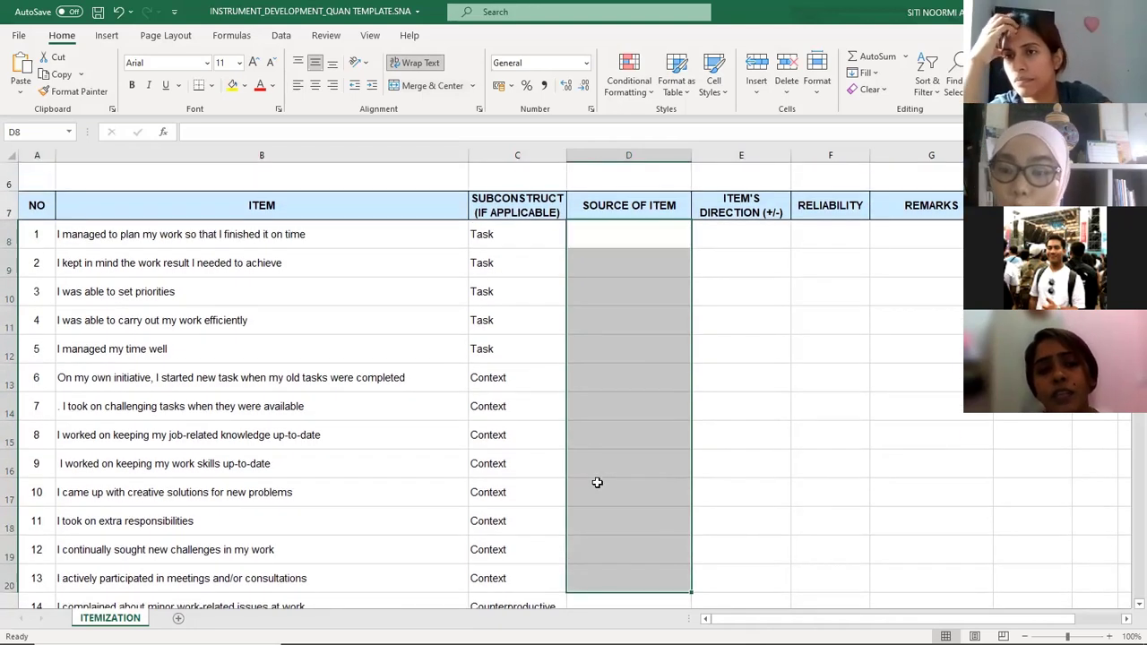
{"action": "left_click_drag", "start_coordinate": [621, 243], "coordinate": [609, 463]}
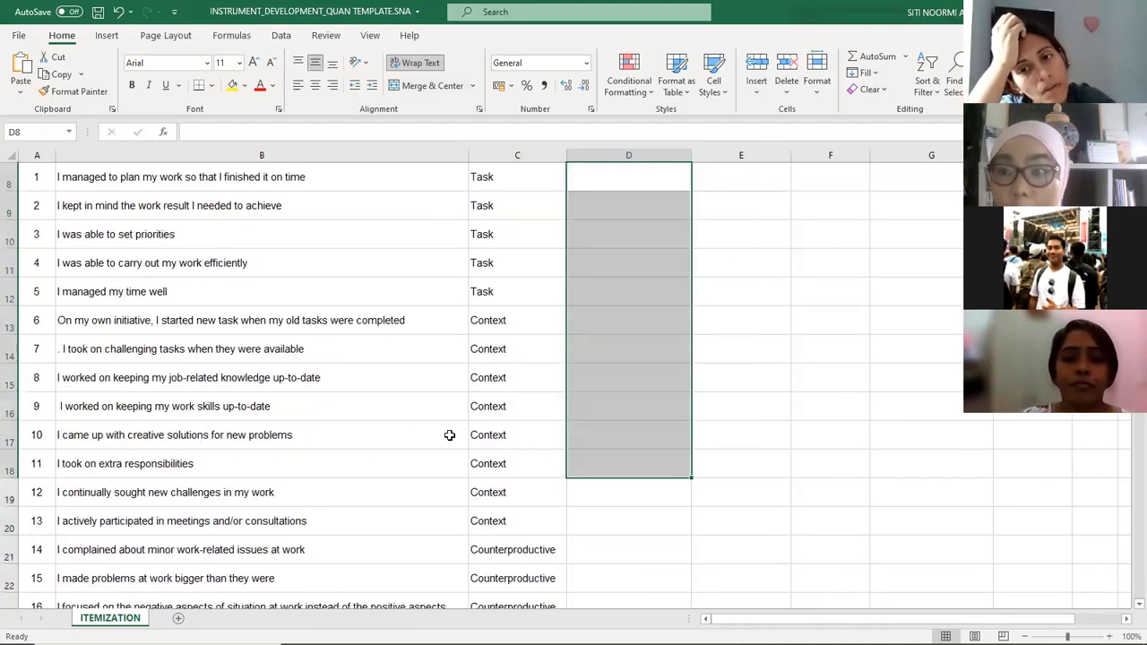
{"action": "scroll", "coordinate": [494, 420], "scroll_direction": "up", "scroll_amount": 3}
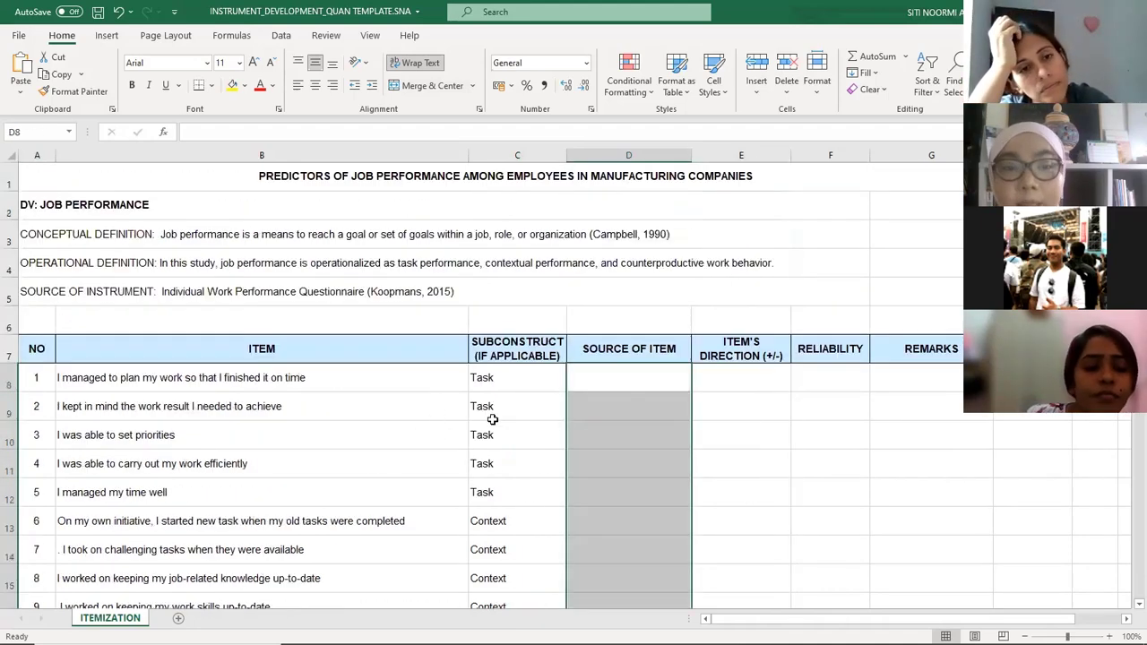
{"action": "left_click", "coordinate": [454, 293]}
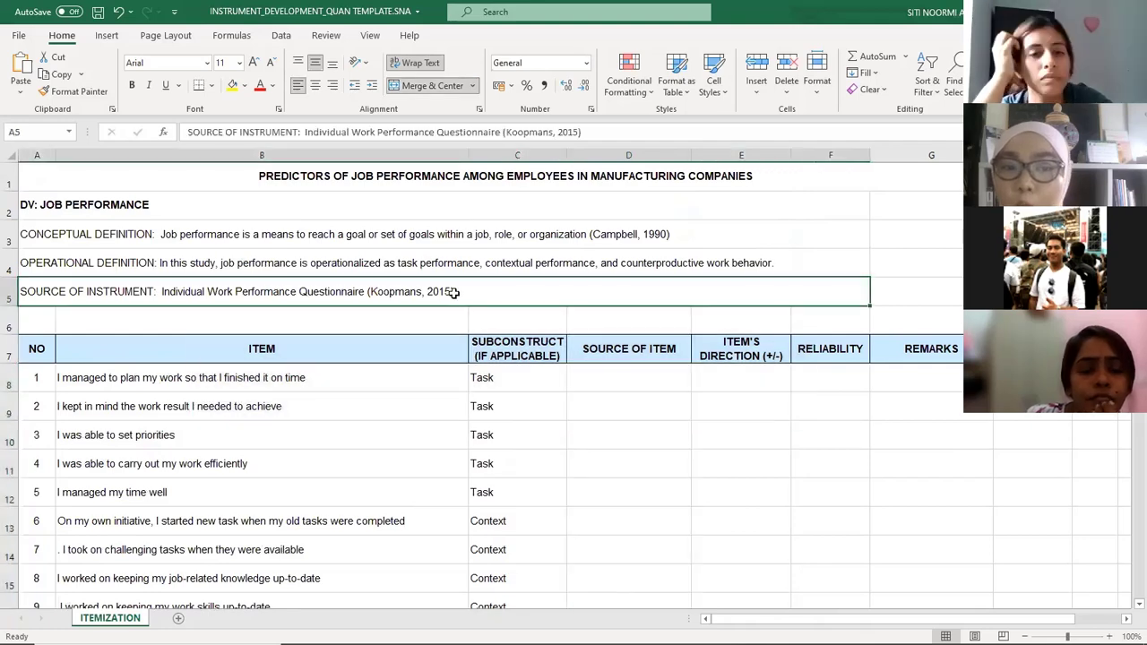
{"action": "double_click", "coordinate": [189, 292]}
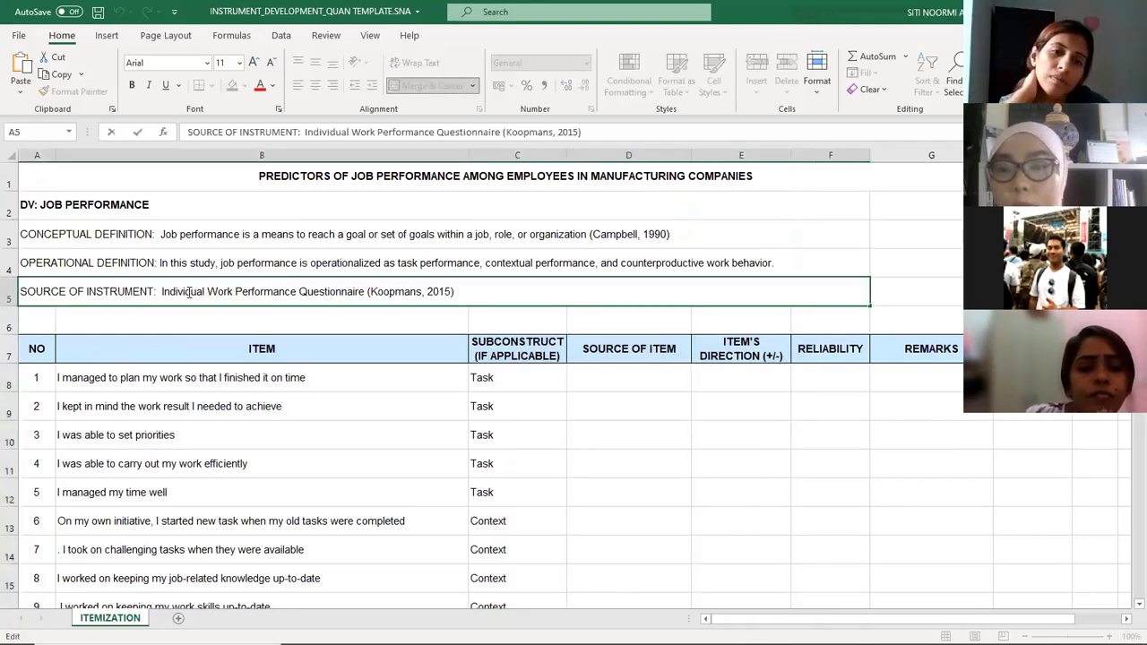
{"action": "left_click_drag", "start_coordinate": [651, 373], "coordinate": [638, 521]}
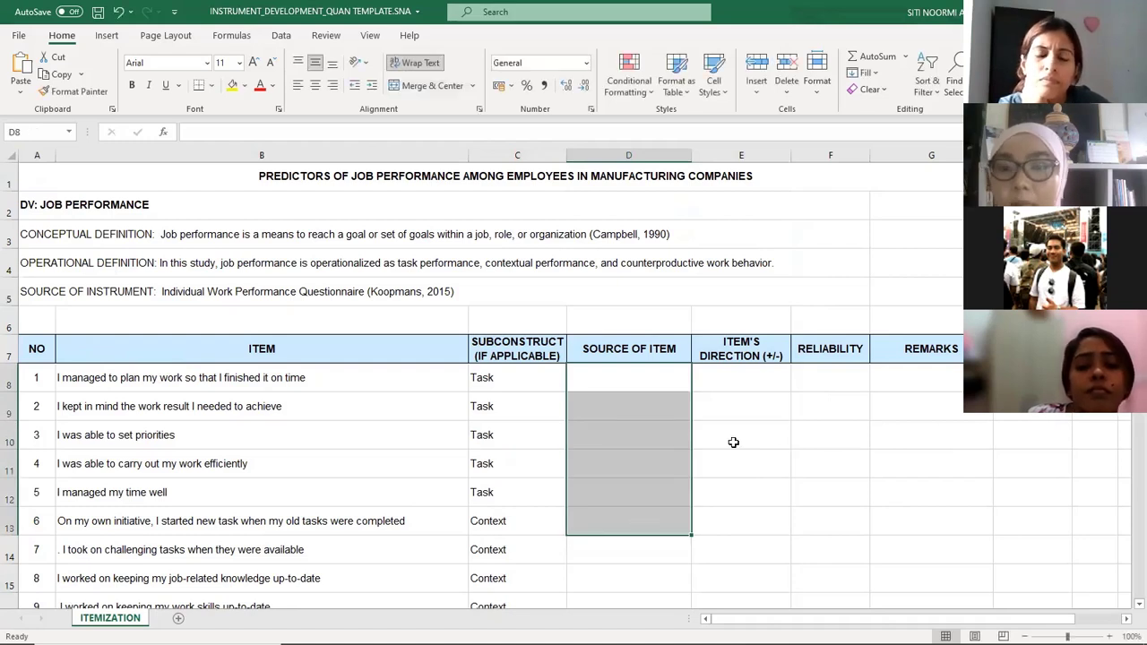
{"action": "left_click", "coordinate": [745, 377]}
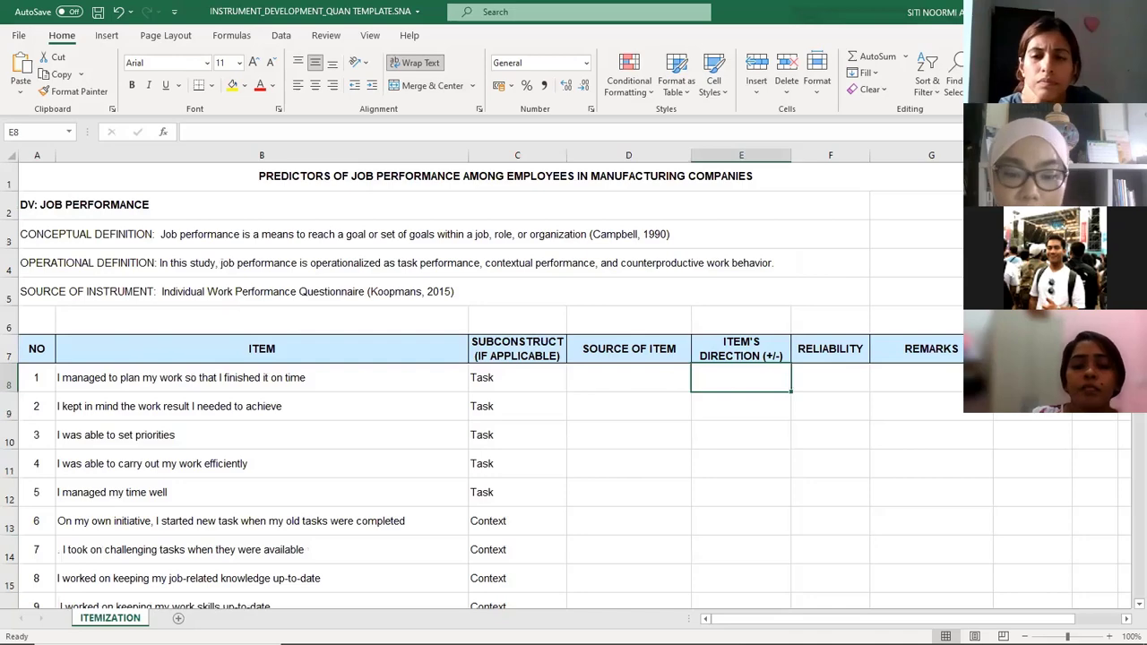
Step: Append "(+)" to the DV: JOB PERFORMANCE heading in A2
{"action": "mouse_move", "coordinate": [751, 624]}
{"action": "left_mouse_down"}
{"action": "mouse_move", "coordinate": [799, 624]}
{"action": "mouse_move", "coordinate": [751, 624]}
{"action": "left_mouse_up"}
{"action": "scroll", "coordinate": [387, 300], "scroll_direction": "down", "scroll_amount": 1}
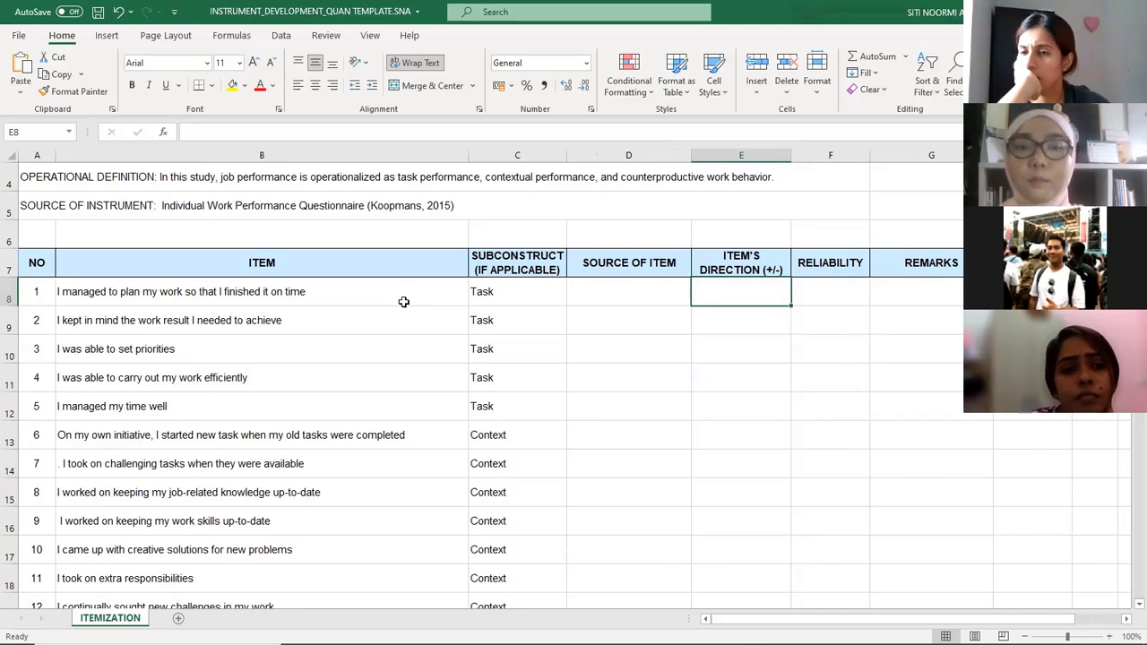
{"action": "scroll", "coordinate": [226, 250], "scroll_direction": "up", "scroll_amount": 1}
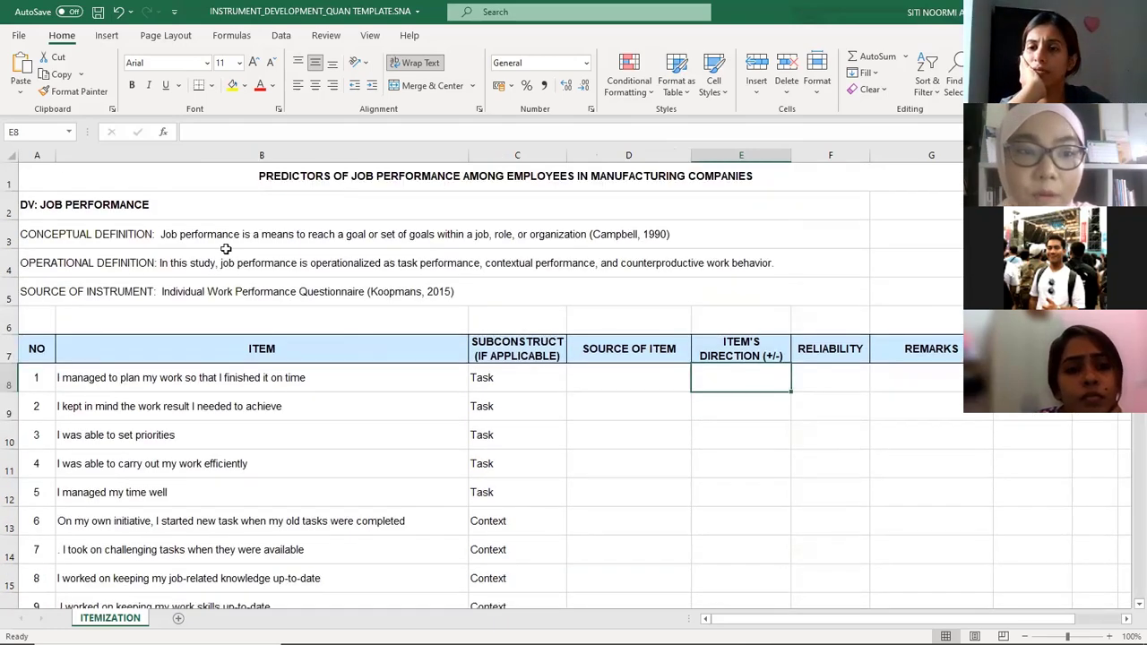
{"action": "left_click", "coordinate": [220, 204]}
{"action": "double_click", "coordinate": [263, 209]}
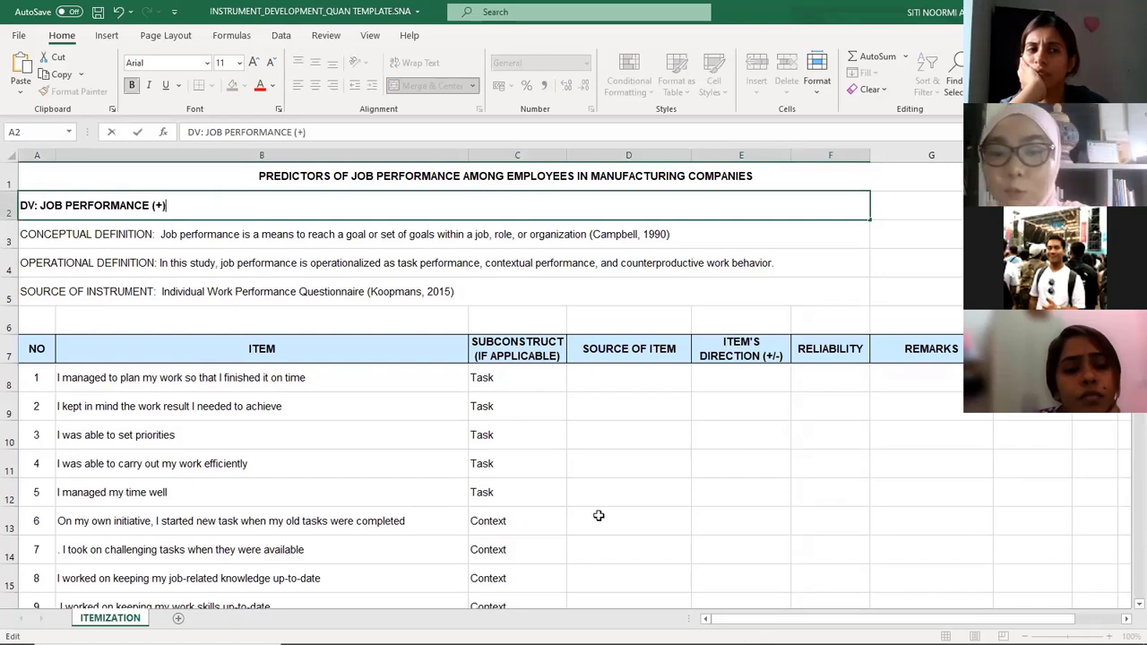
{"action": "left_click", "coordinate": [601, 480]}
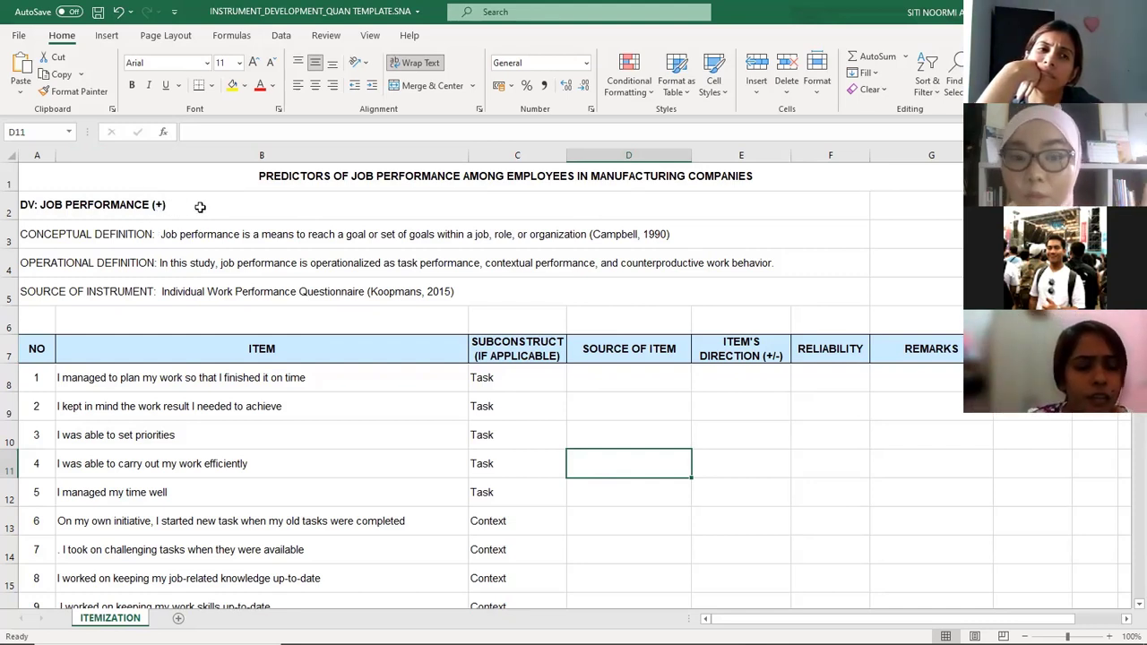
Step: Enter "+" as text in E8 as the direction of item 1
{"action": "left_click_drag", "start_coordinate": [509, 376], "coordinate": [522, 404]}
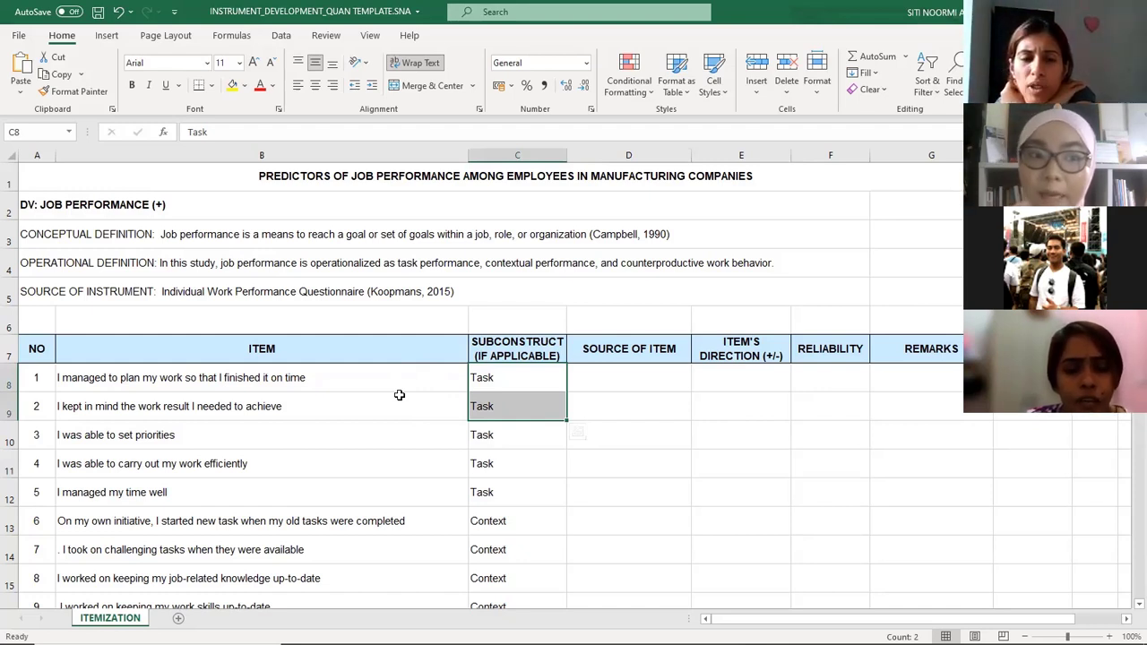
{"action": "left_click", "coordinate": [204, 212]}
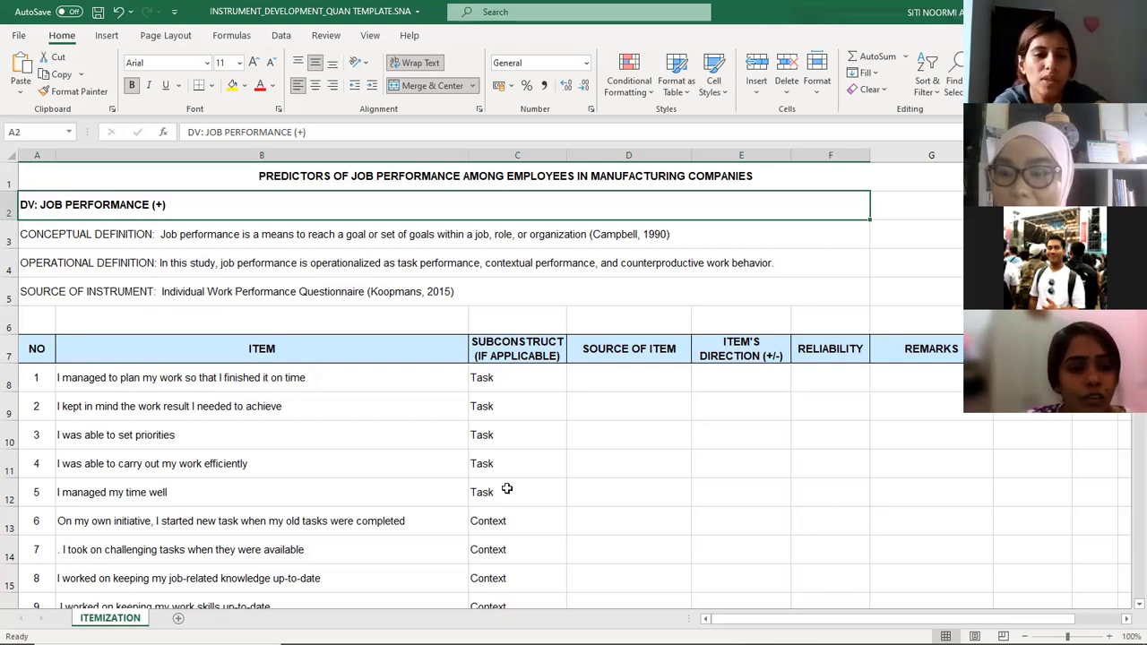
{"action": "left_click", "coordinate": [739, 381]}
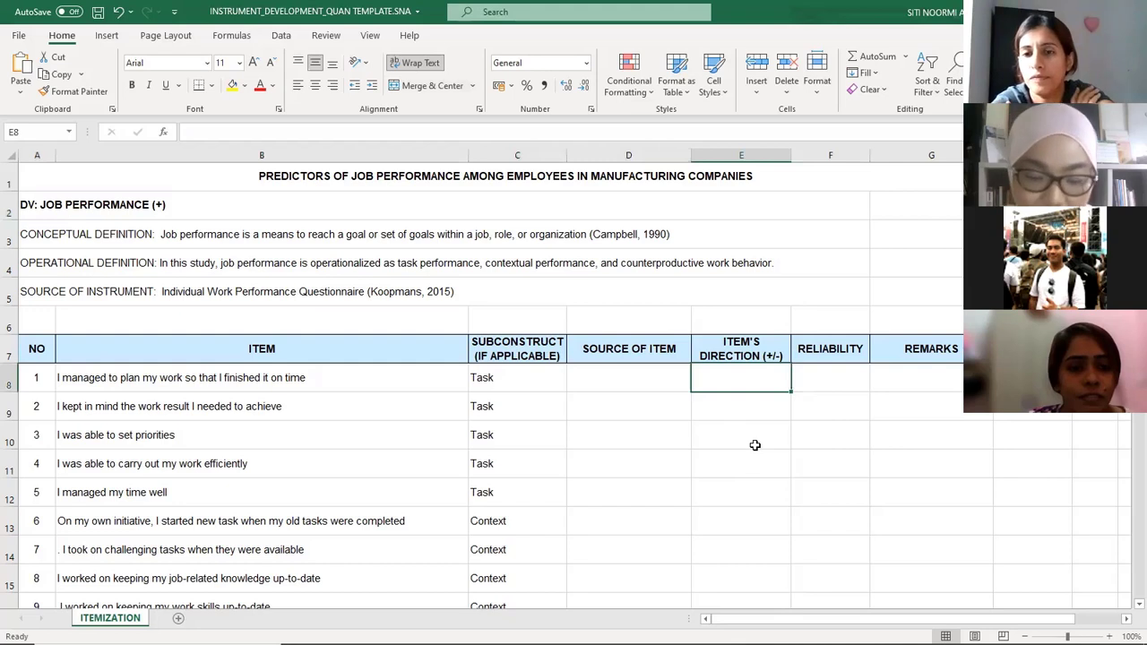
{"action": "type", "text": "'+"}
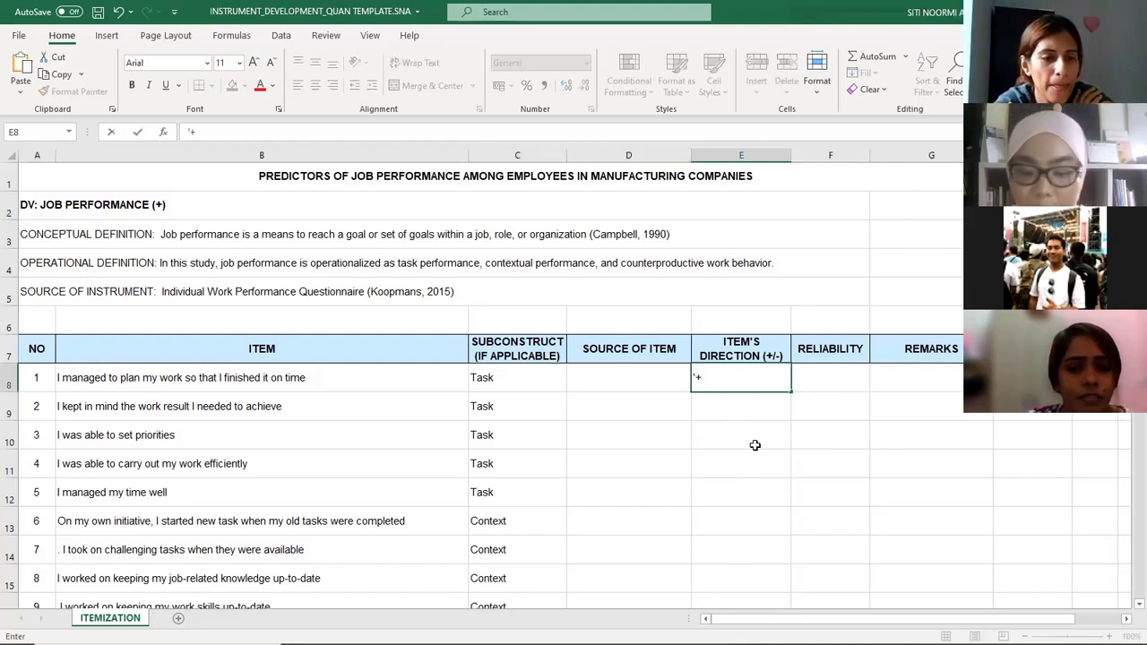
{"action": "key", "text": "Return"}
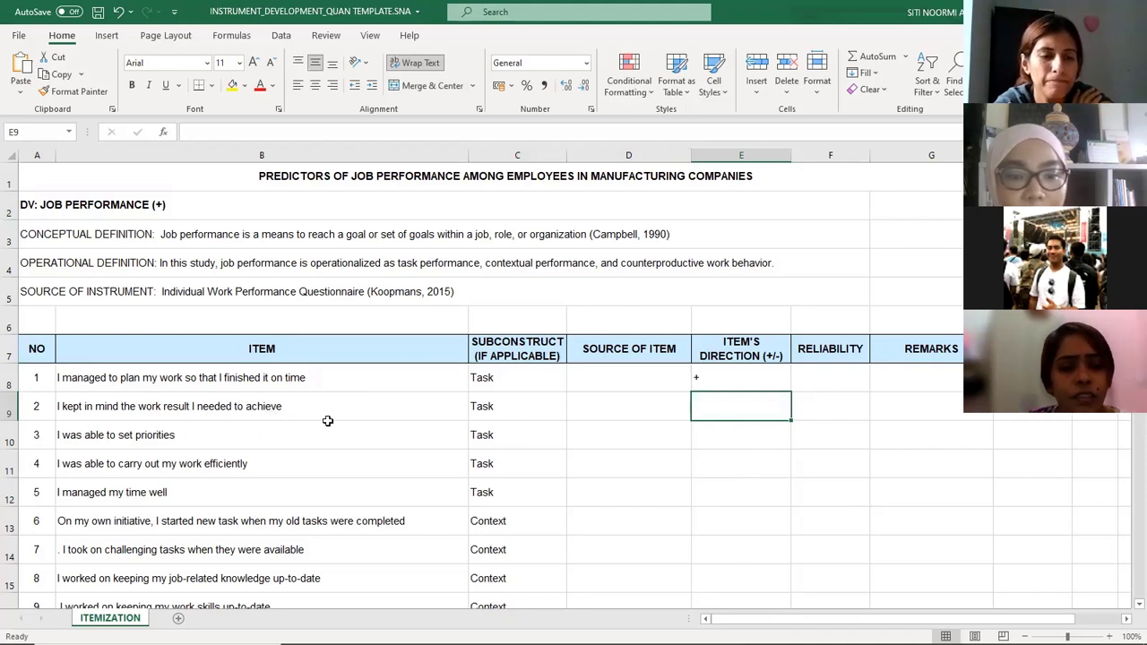
Step: Fill the "+" direction down from E8 to E12 for the Task items 1–5
{"action": "left_click", "coordinate": [758, 385]}
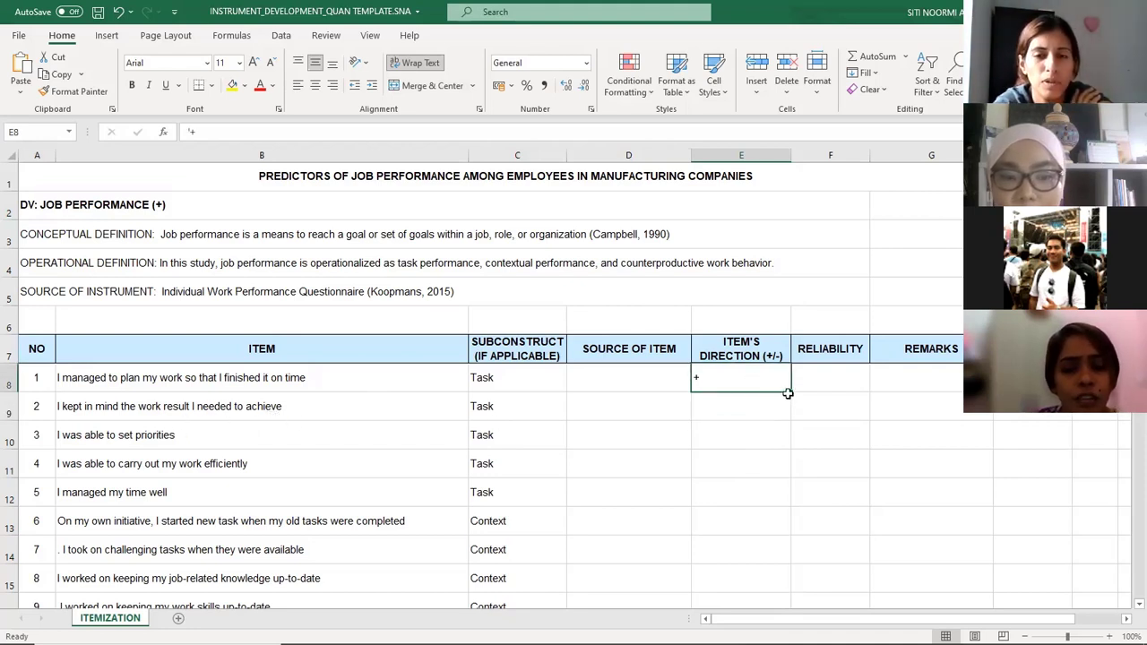
{"action": "left_click", "coordinate": [789, 393]}
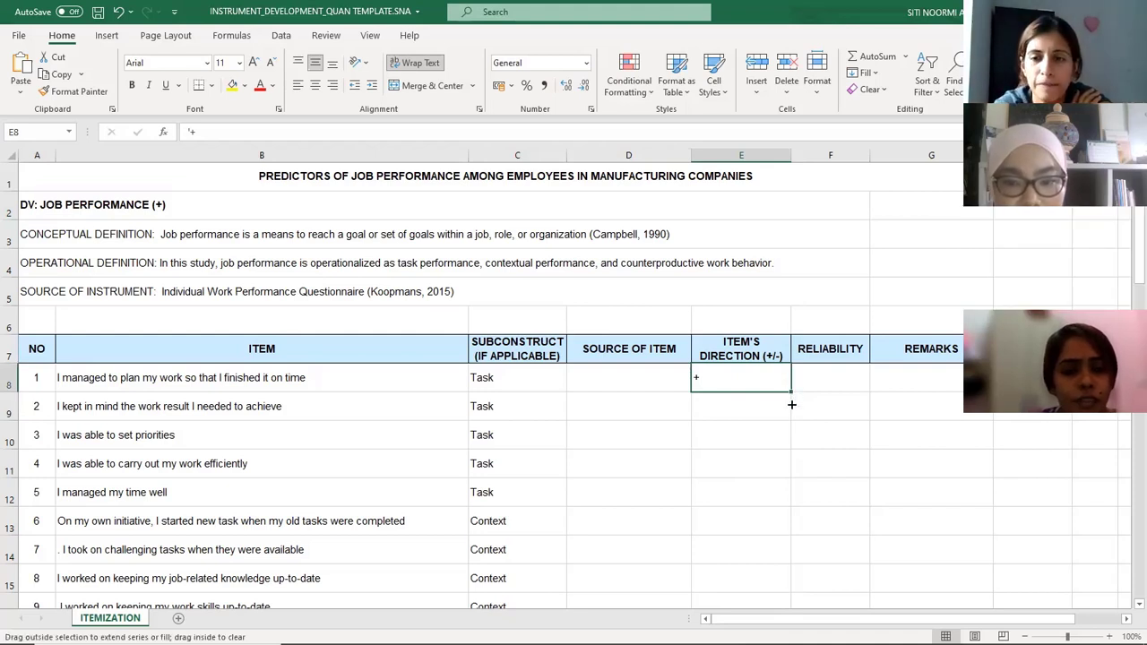
{"action": "left_click_drag", "start_coordinate": [789, 419], "coordinate": [789, 416]}
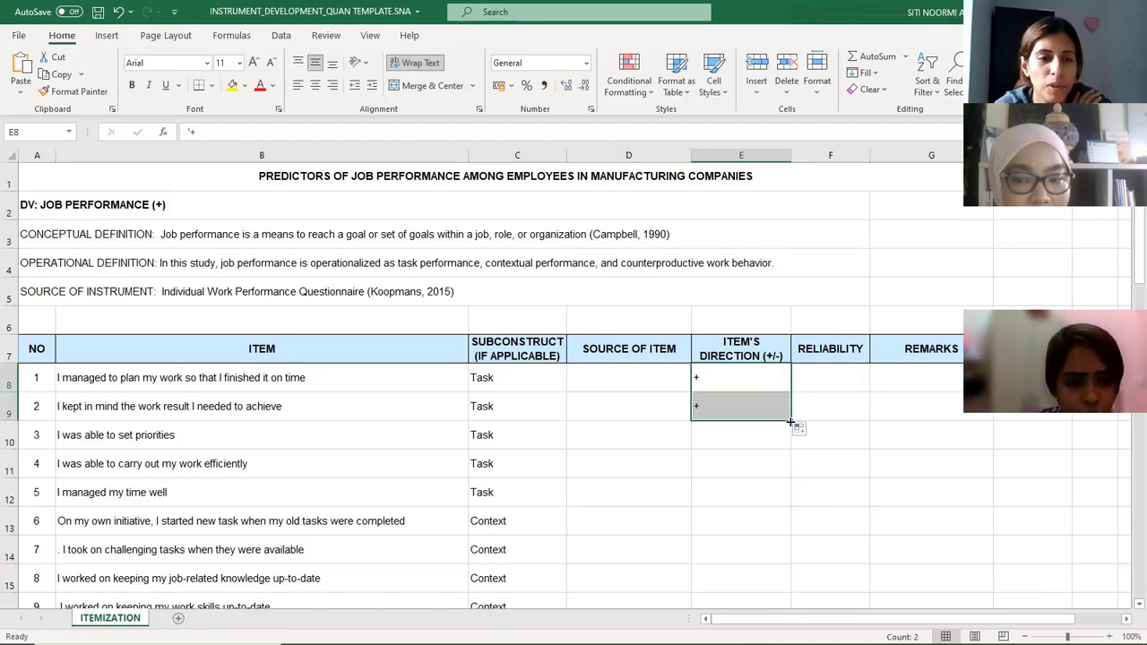
{"action": "left_click_drag", "start_coordinate": [789, 421], "coordinate": [788, 448]}
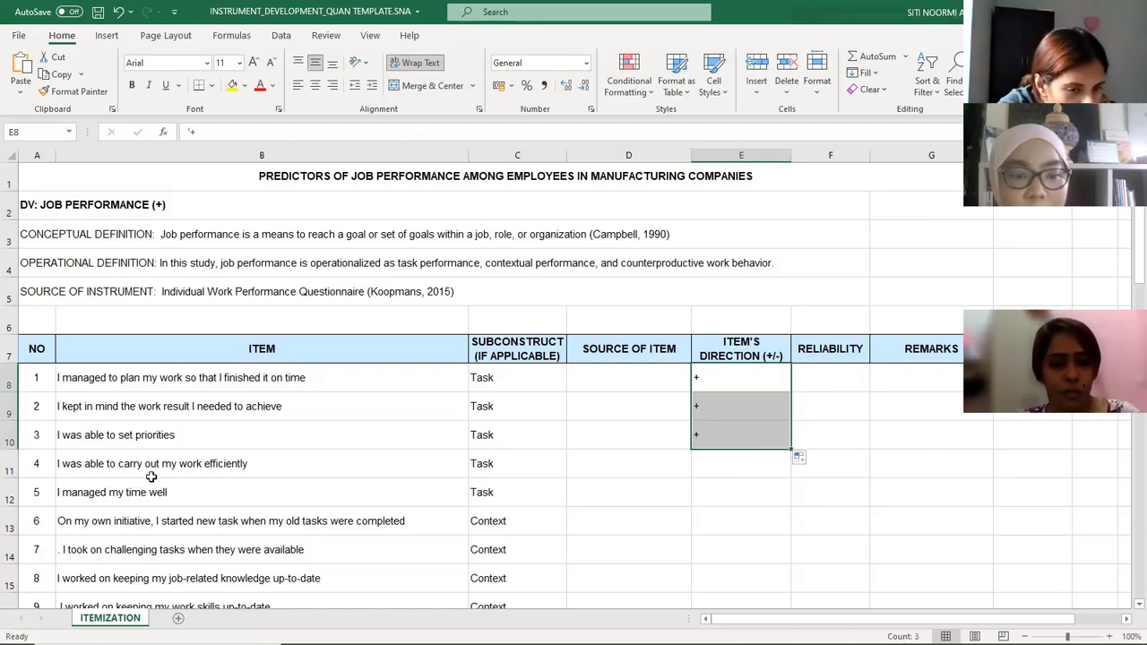
{"action": "scroll", "coordinate": [166, 466], "scroll_direction": "down", "scroll_amount": 1}
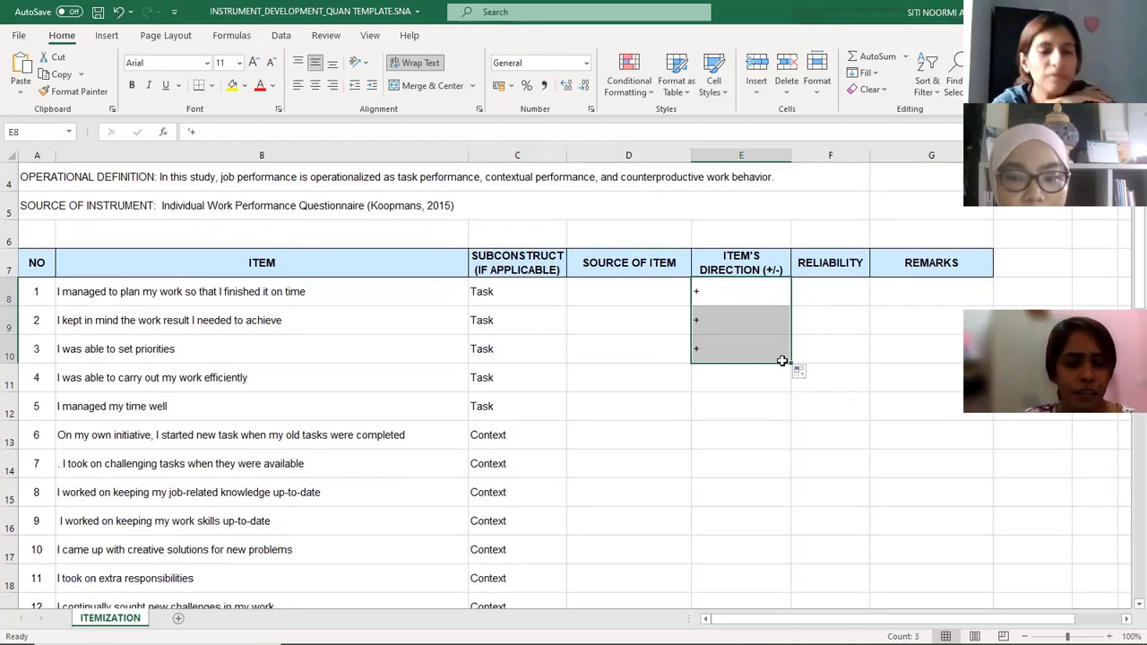
{"action": "left_click_drag", "start_coordinate": [791, 363], "coordinate": [792, 389]}
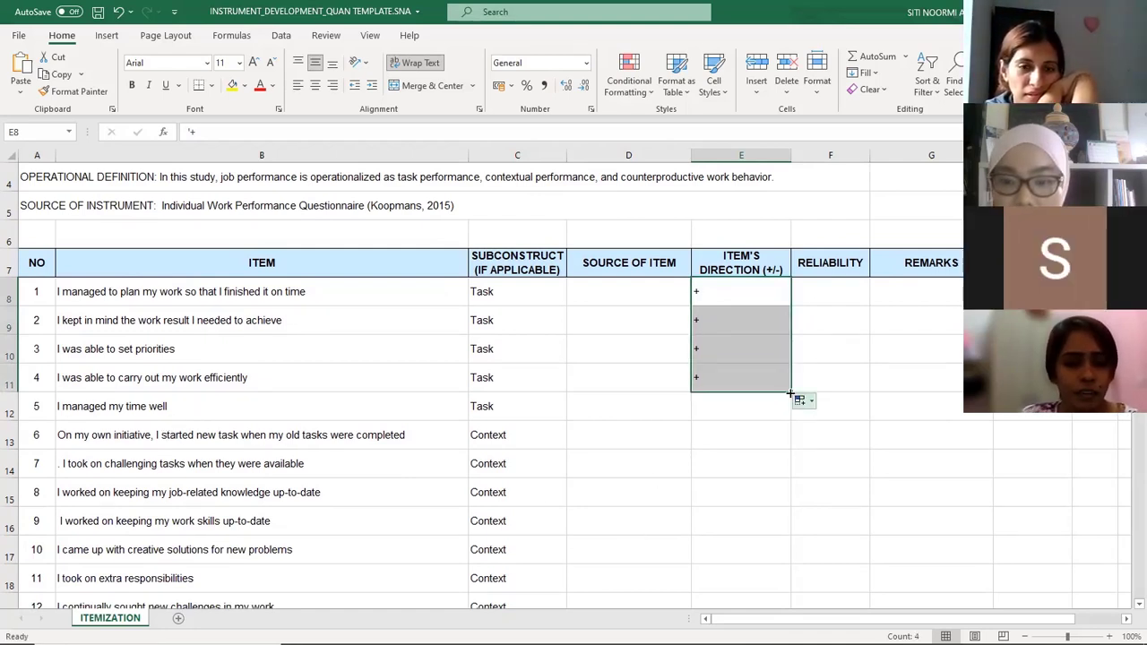
{"action": "left_click_drag", "start_coordinate": [790, 392], "coordinate": [794, 414]}
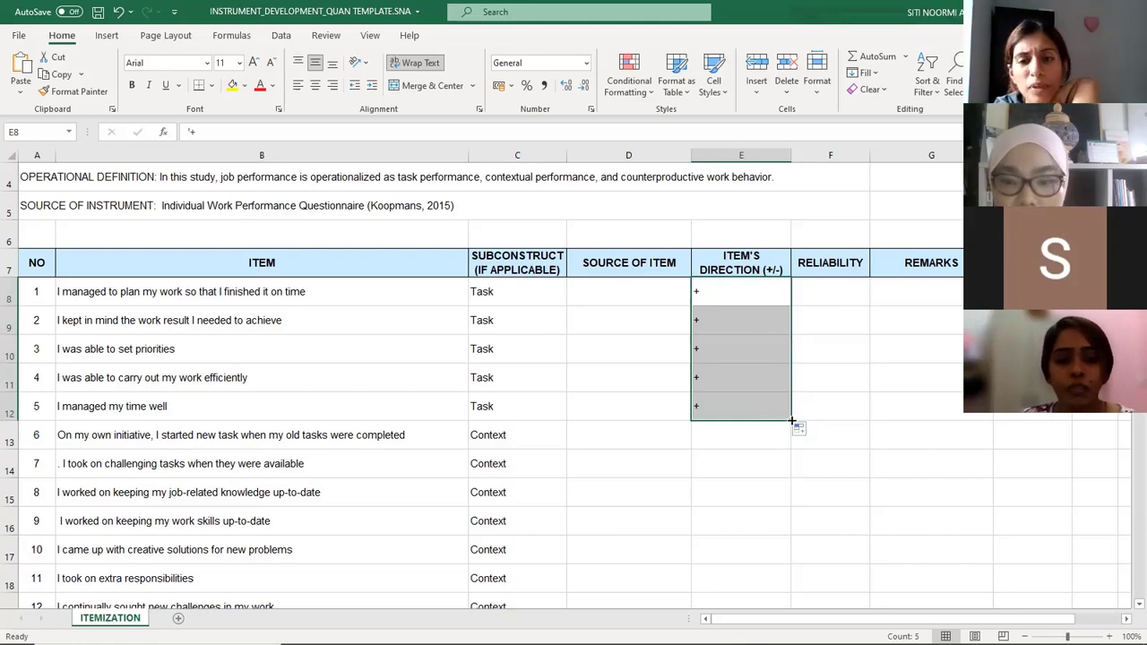
Step: Extend the "+" direction down through E13 to E20 for the Context items 6–13
{"action": "left_click_drag", "start_coordinate": [792, 421], "coordinate": [794, 447]}
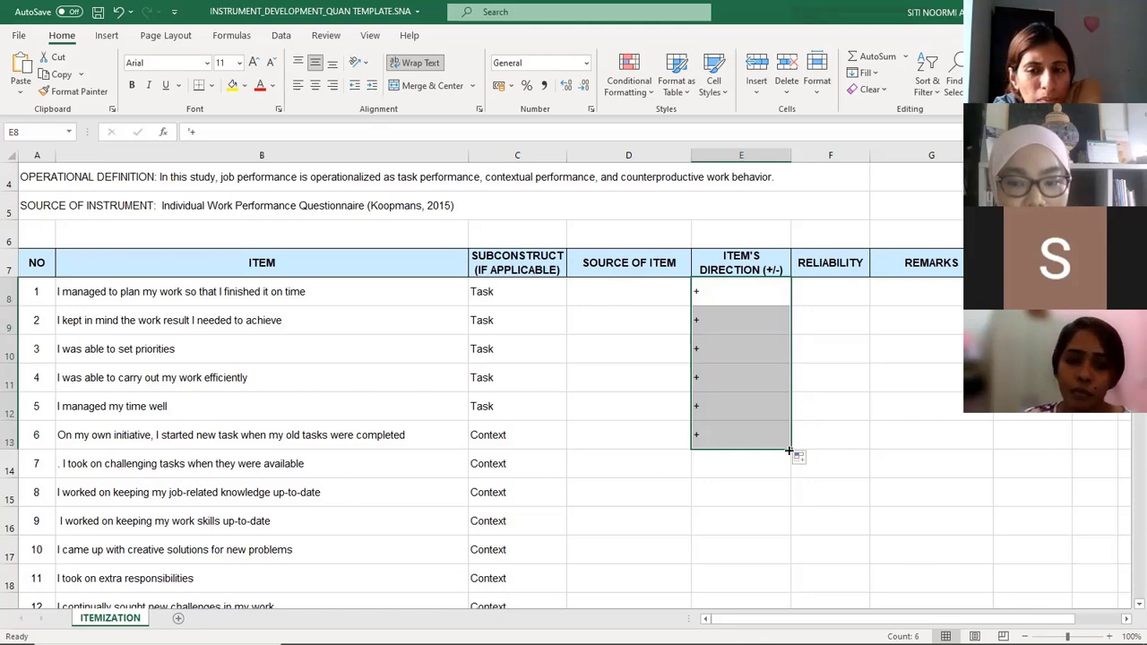
{"action": "left_click_drag", "start_coordinate": [788, 450], "coordinate": [794, 477]}
{"action": "scroll", "coordinate": [492, 519], "scroll_direction": "down", "scroll_amount": 1}
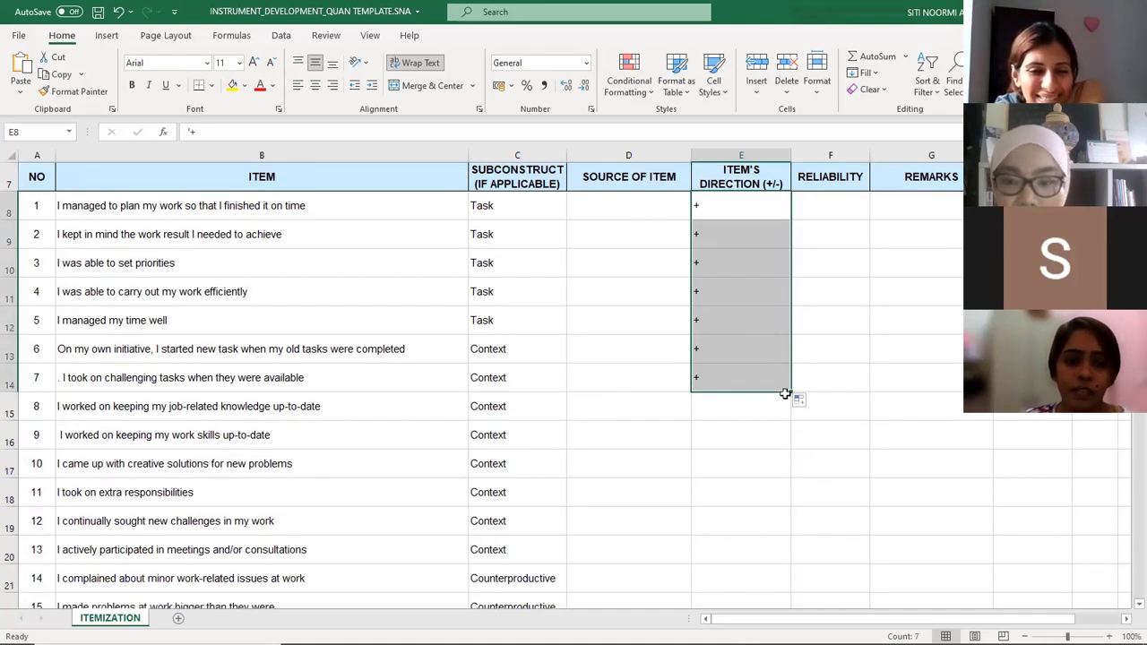
{"action": "left_click_drag", "start_coordinate": [791, 392], "coordinate": [768, 412]}
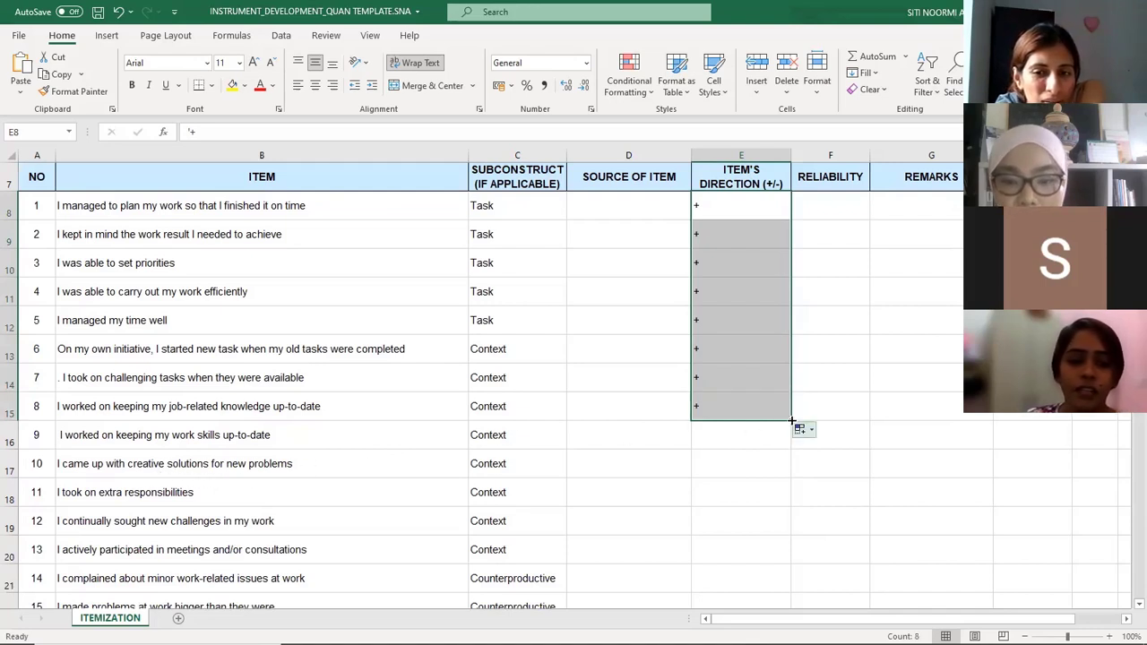
{"action": "left_click_drag", "start_coordinate": [791, 421], "coordinate": [789, 449]}
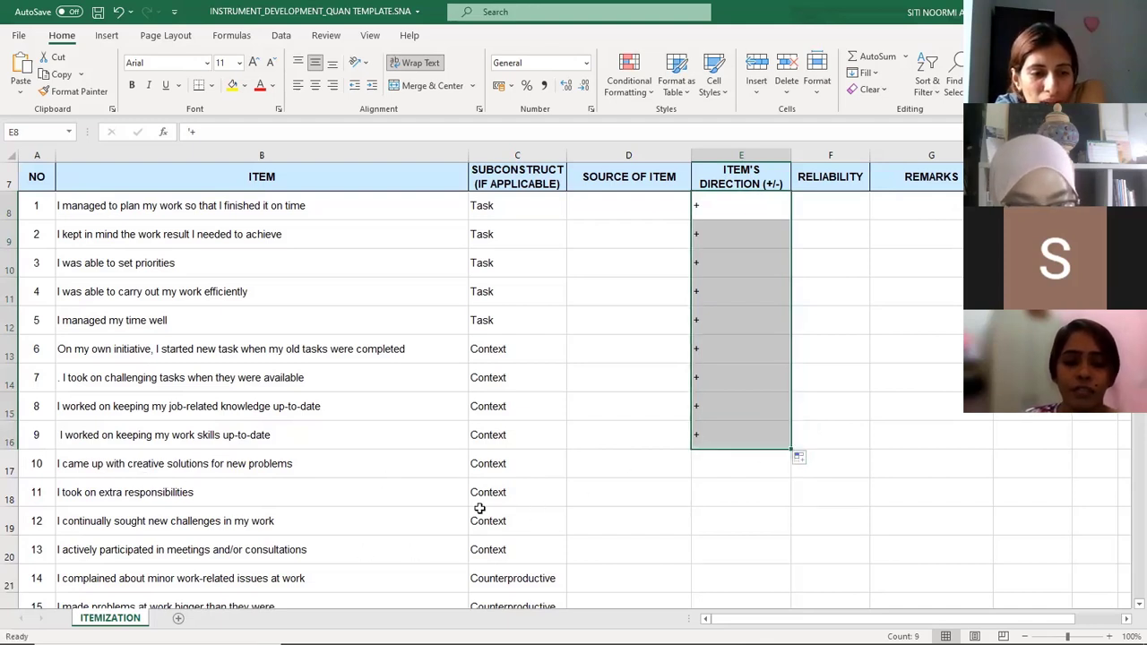
{"action": "left_click_drag", "start_coordinate": [790, 449], "coordinate": [785, 460]}
{"action": "key", "text": "ctrl+z"}
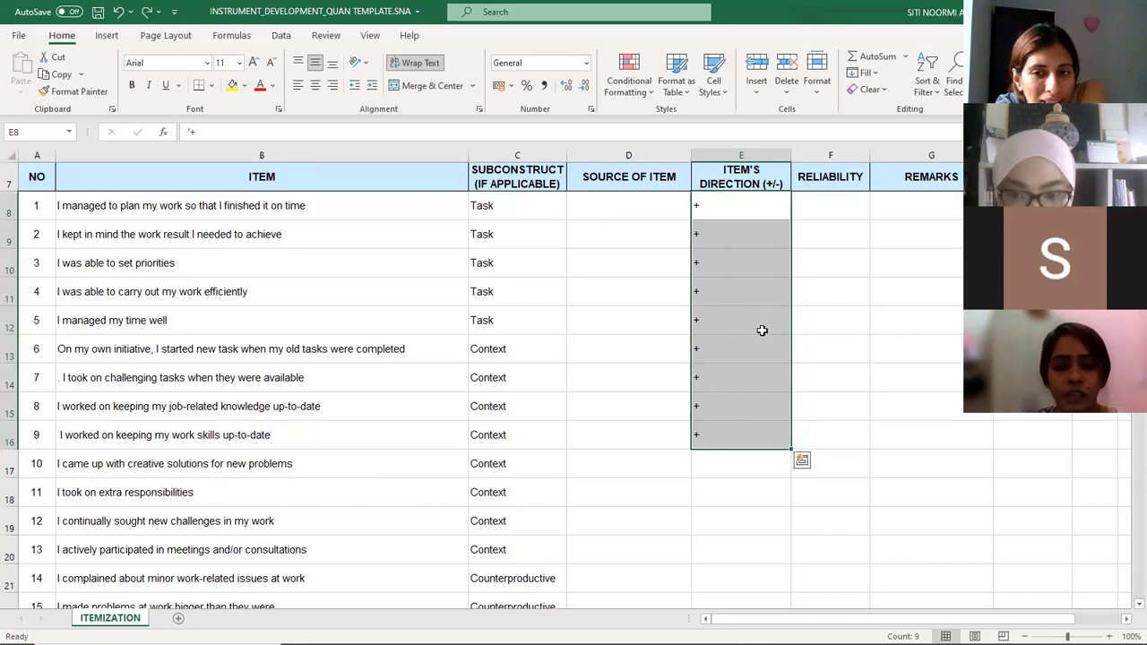
{"action": "left_click_drag", "start_coordinate": [790, 449], "coordinate": [783, 472]}
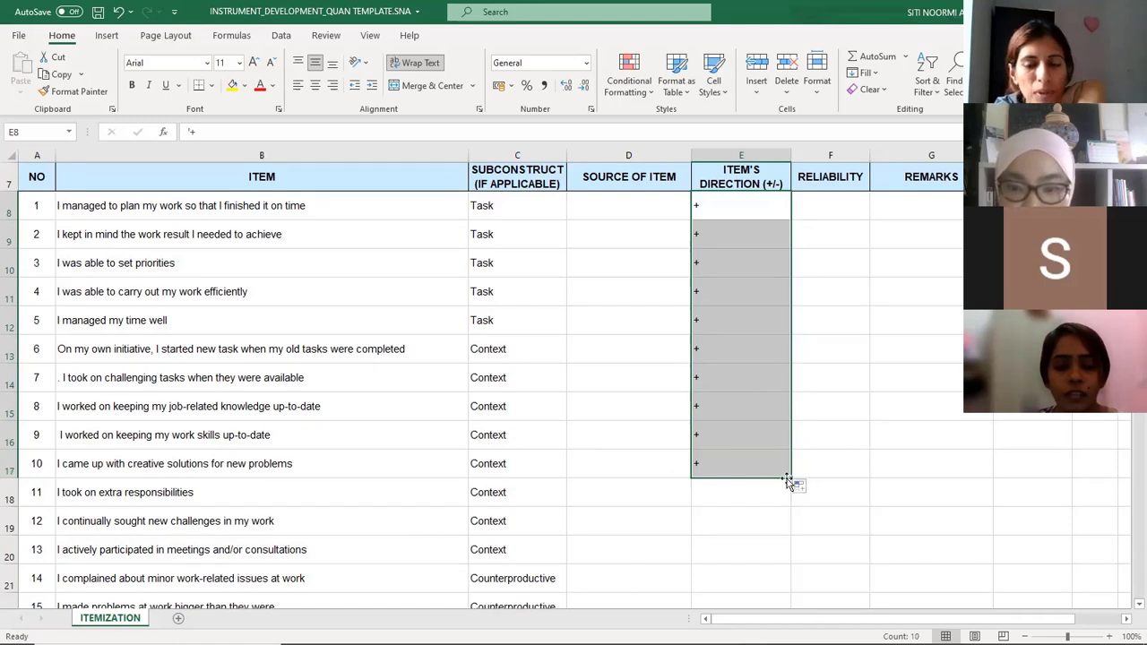
{"action": "left_click_drag", "start_coordinate": [789, 479], "coordinate": [760, 507]}
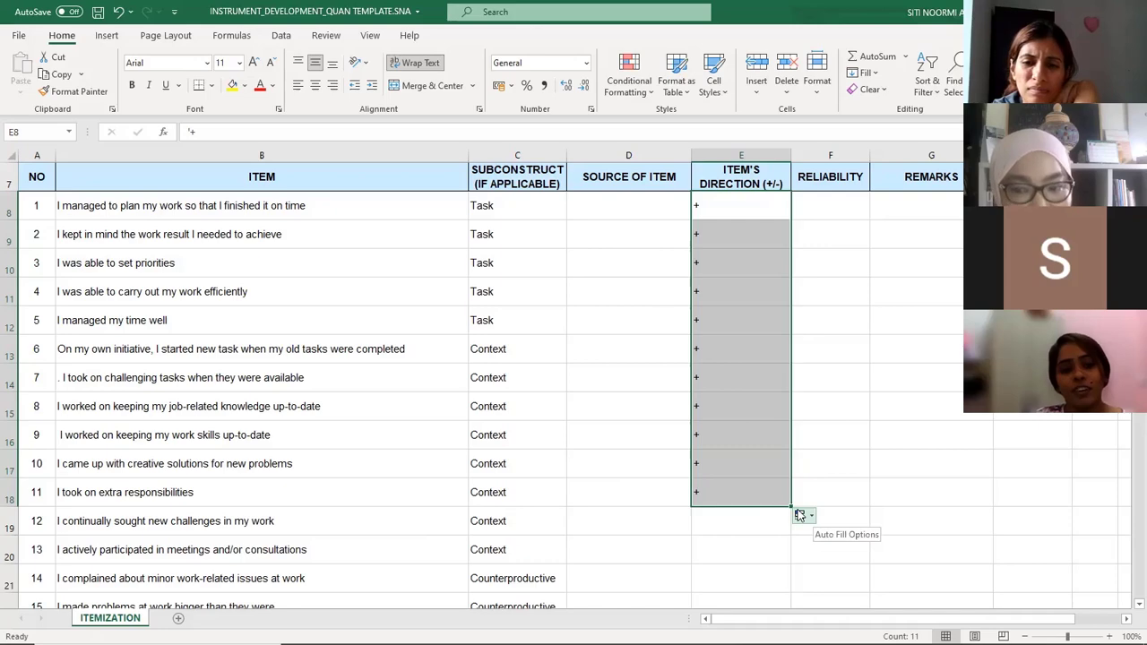
{"action": "left_click_drag", "start_coordinate": [789, 521], "coordinate": [742, 529]}
{"action": "scroll", "coordinate": [419, 547], "scroll_direction": "down", "scroll_amount": 1}
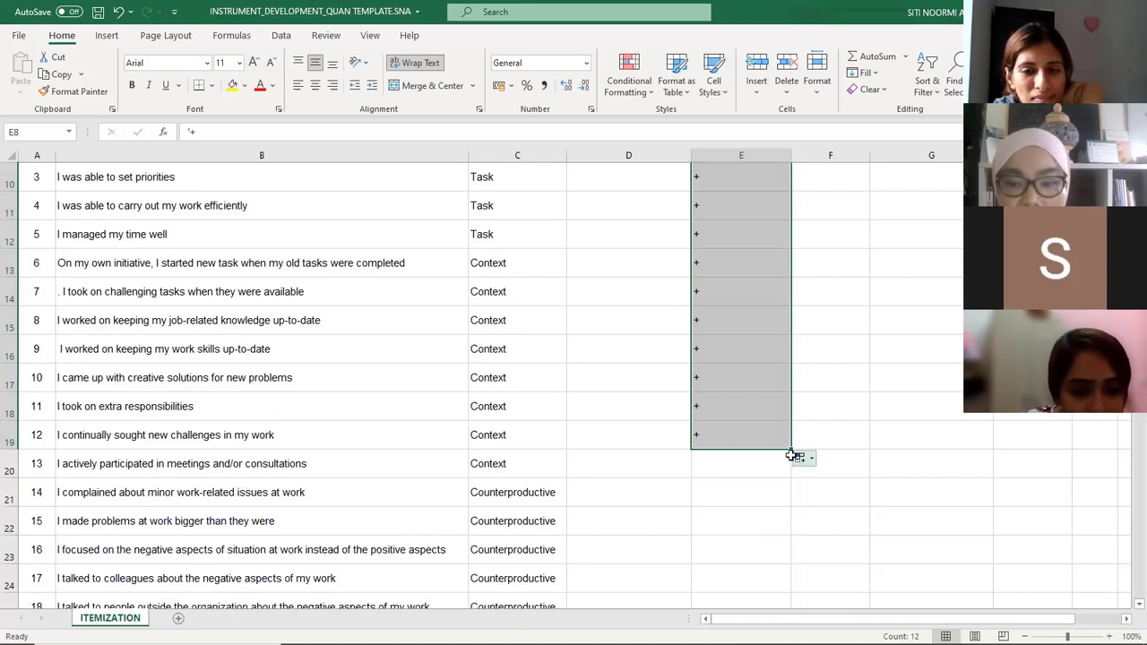
{"action": "left_click_drag", "start_coordinate": [792, 450], "coordinate": [793, 469]}
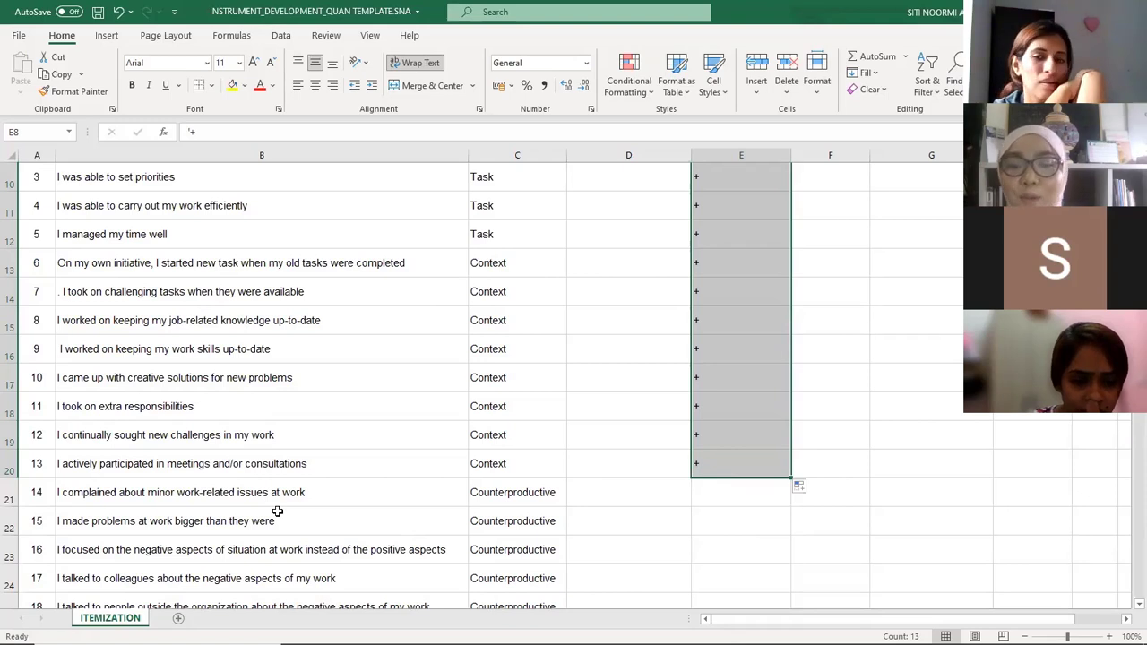
Step: Enter "-" as text in E21 and fill it down to E25 as the direction of the Counterproductive items 14–18
{"action": "left_click", "coordinate": [751, 503]}
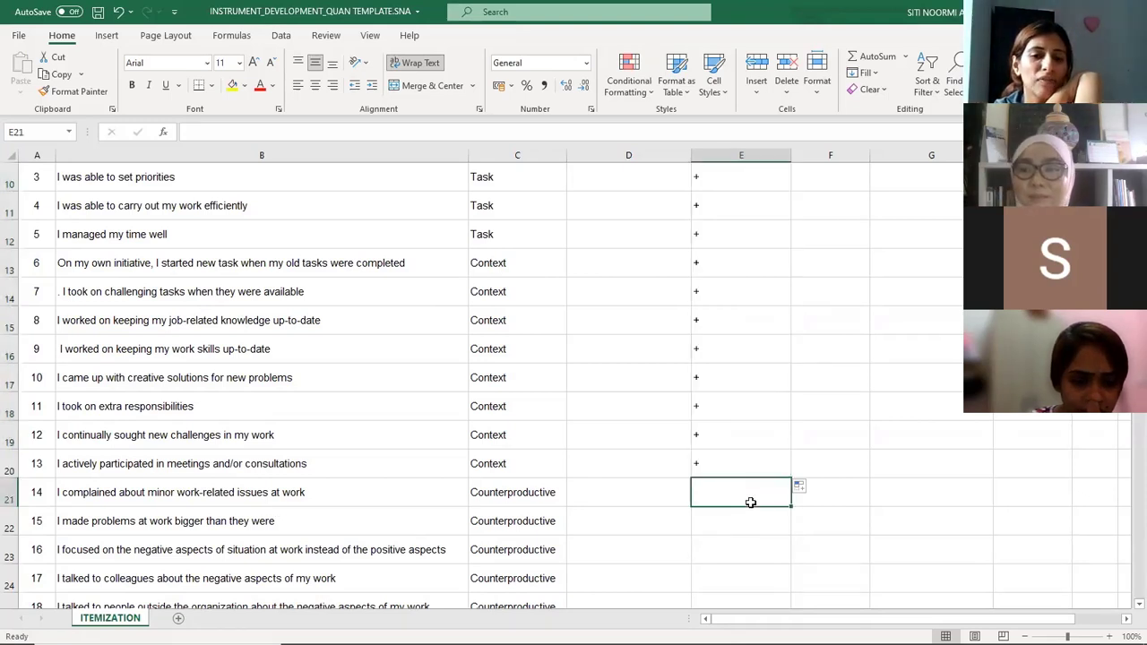
{"action": "type", "text": "'-"}
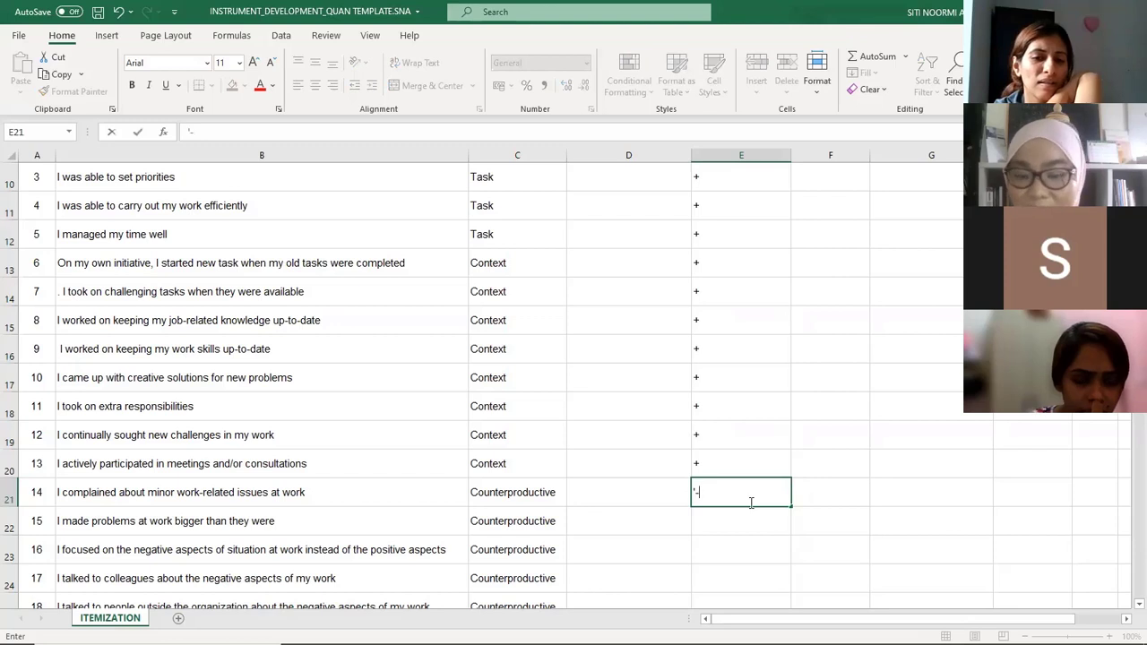
{"action": "key", "text": "Return"}
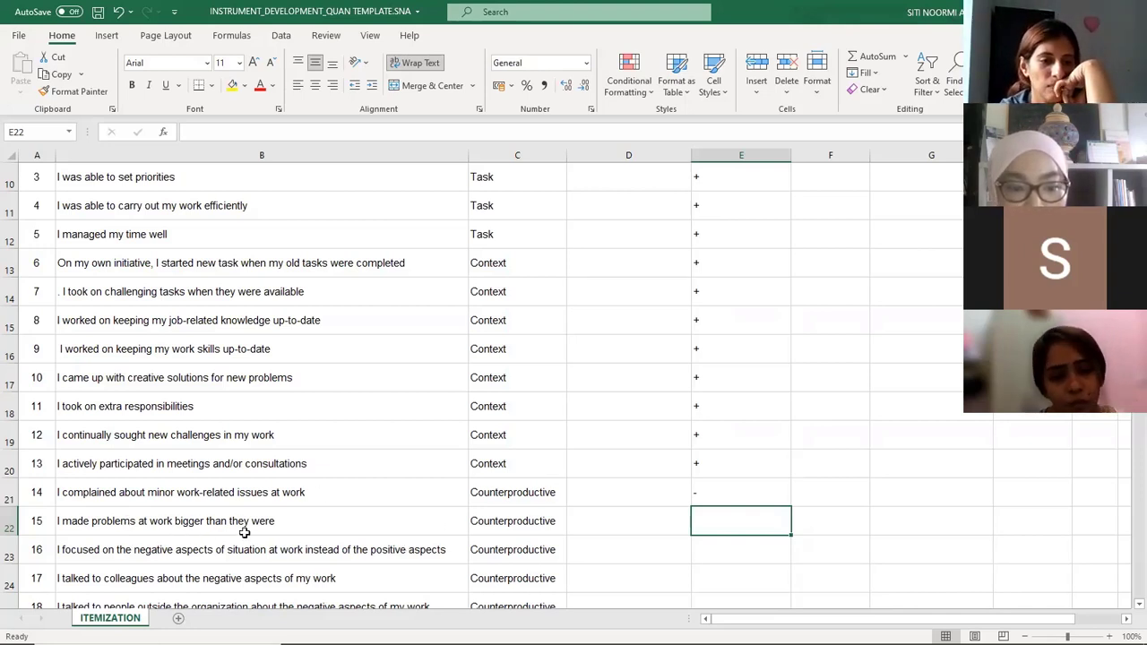
{"action": "left_click", "coordinate": [718, 495]}
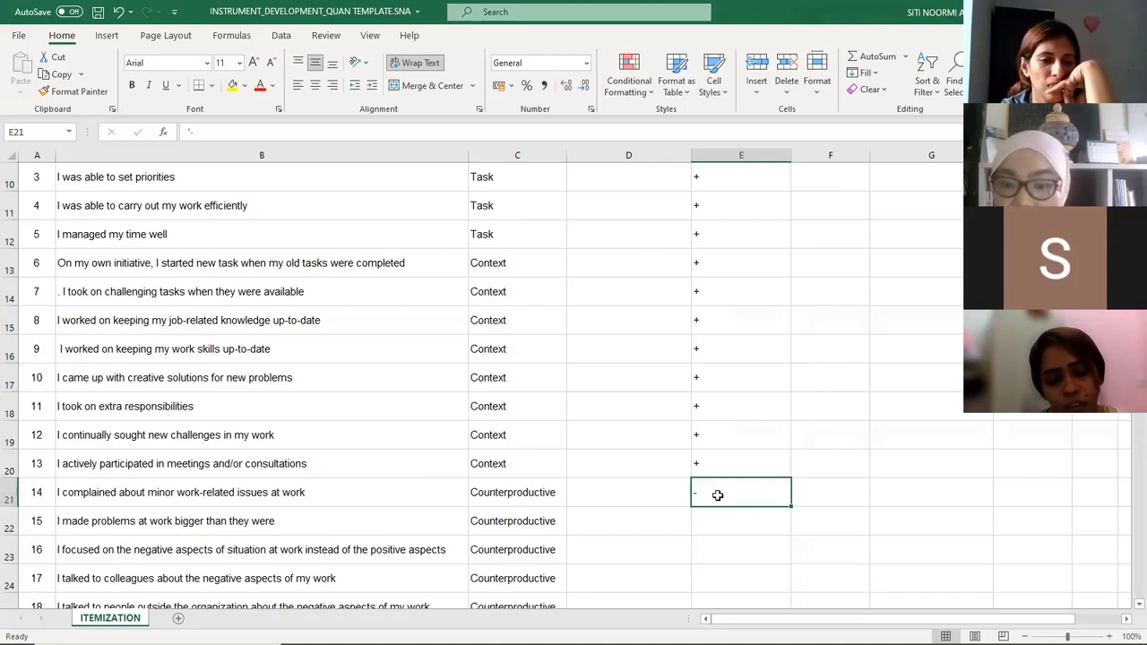
{"action": "left_click_drag", "start_coordinate": [791, 505], "coordinate": [794, 540]}
{"action": "scroll", "coordinate": [716, 578], "scroll_direction": "down", "scroll_amount": 2}
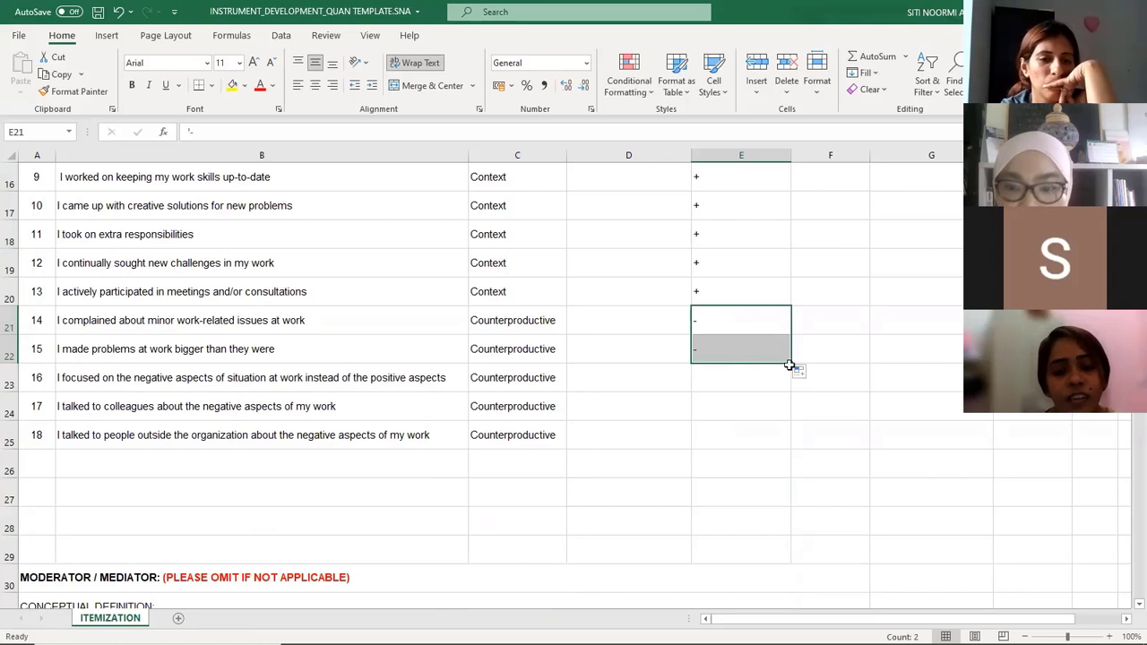
{"action": "left_click_drag", "start_coordinate": [790, 363], "coordinate": [786, 392]}
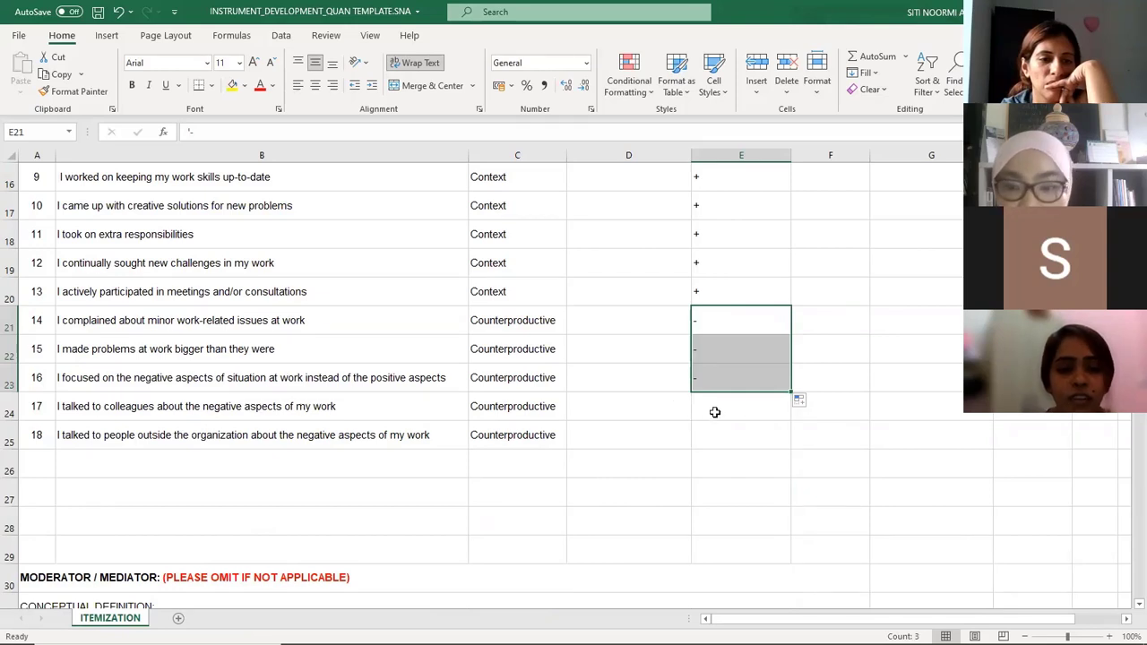
{"action": "left_click_drag", "start_coordinate": [791, 392], "coordinate": [788, 415]}
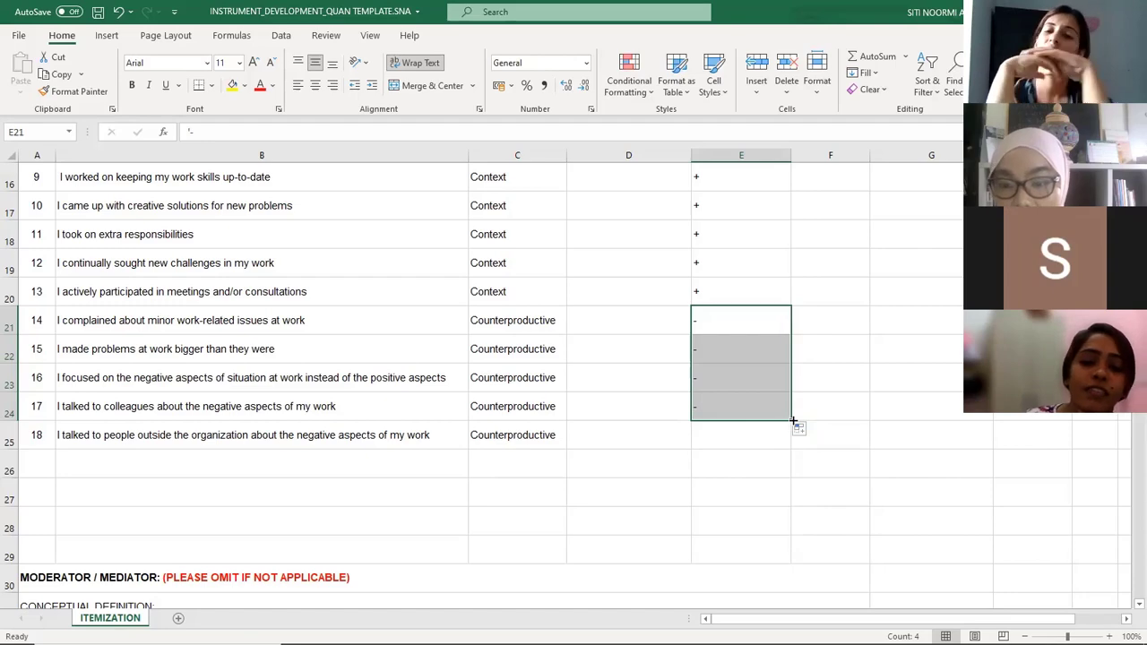
{"action": "left_click_drag", "start_coordinate": [792, 419], "coordinate": [787, 439]}
{"action": "left_click", "coordinate": [647, 522]}
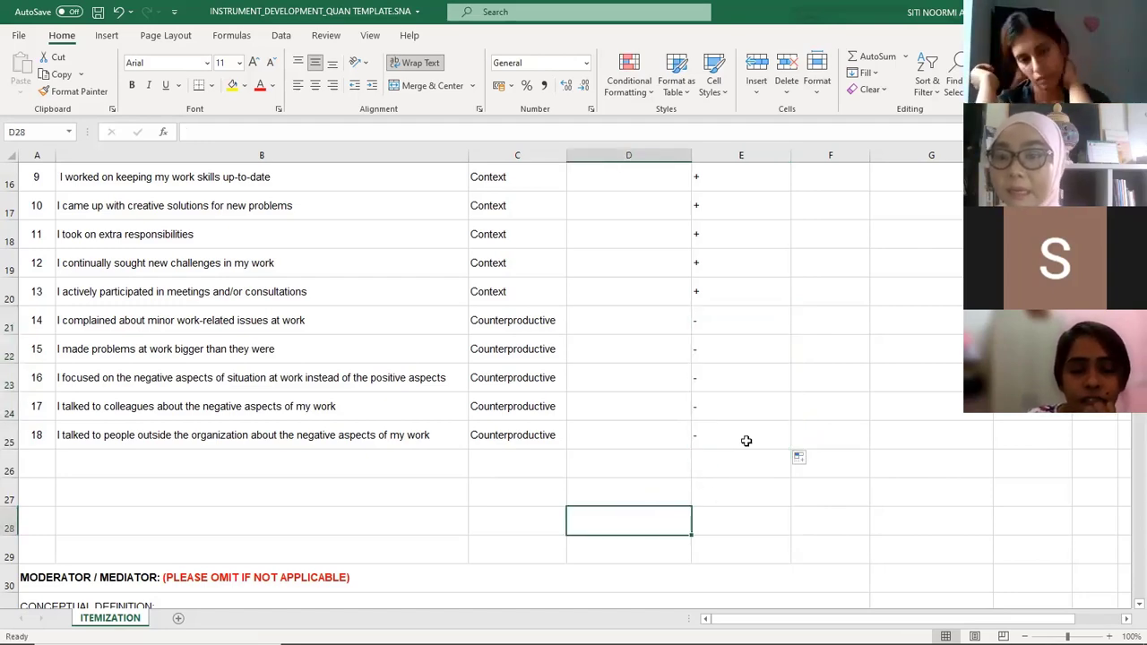
Step: Center the direction signs horizontally in E8 to E25 for all 18 items
{"action": "scroll", "coordinate": [746, 440], "scroll_direction": "up", "scroll_amount": 2}
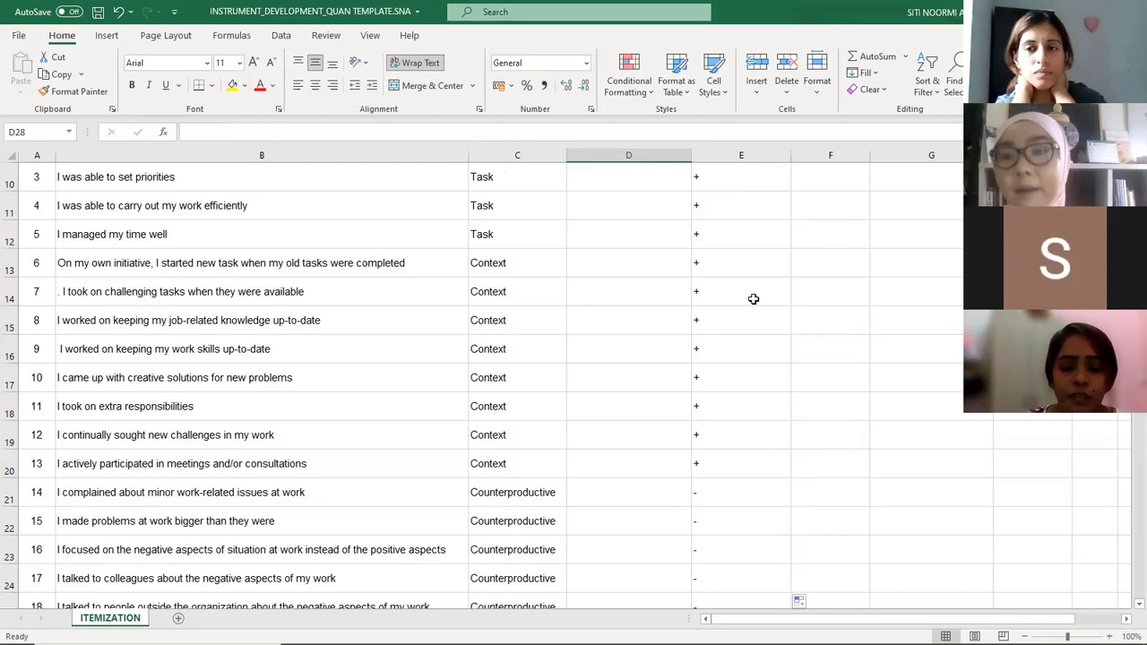
{"action": "scroll", "coordinate": [750, 300], "scroll_direction": "up", "scroll_amount": 1}
{"action": "left_click_drag", "start_coordinate": [743, 208], "coordinate": [703, 548]}
{"action": "left_click_drag", "start_coordinate": [684, 608], "coordinate": [701, 618]}
{"action": "left_click", "coordinate": [314, 86]}
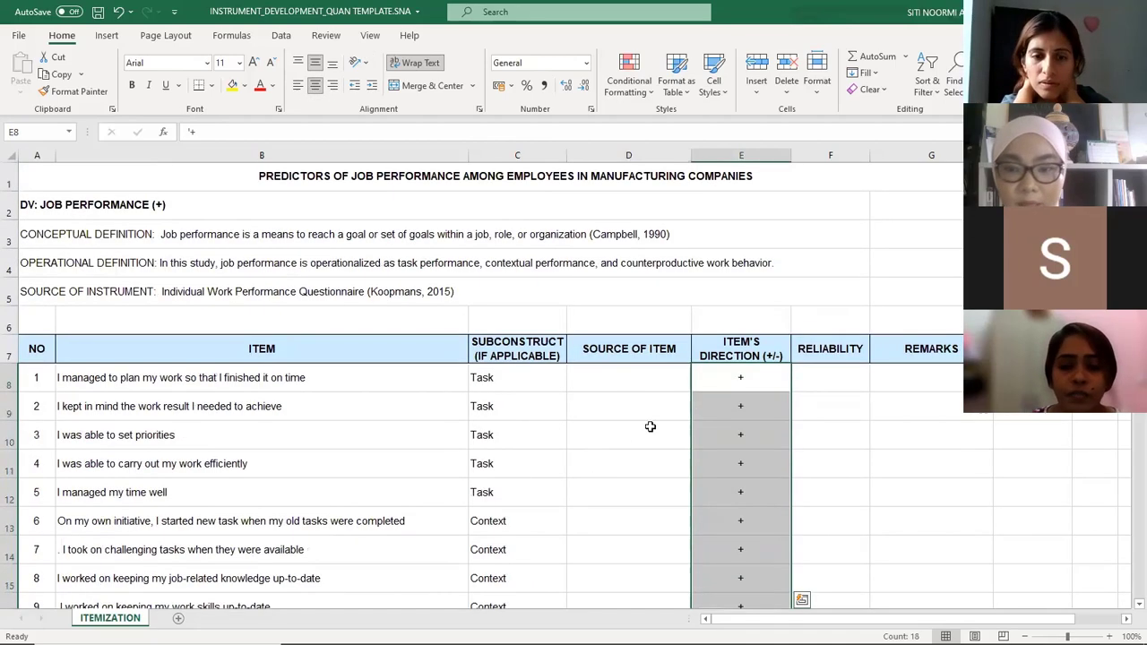
Step: Examine the Reliability column beside the job performance items, marking its cells from F8 down to F21
{"action": "left_click_drag", "start_coordinate": [899, 618], "coordinate": [932, 619]}
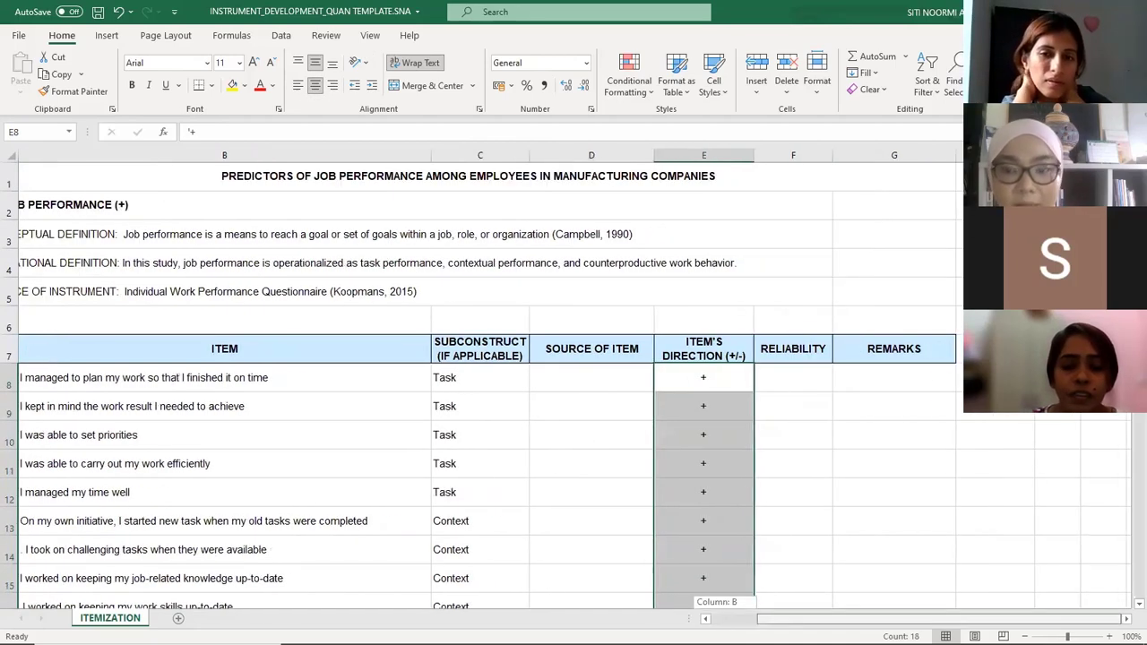
{"action": "scroll", "coordinate": [789, 425], "scroll_direction": "down", "scroll_amount": 2}
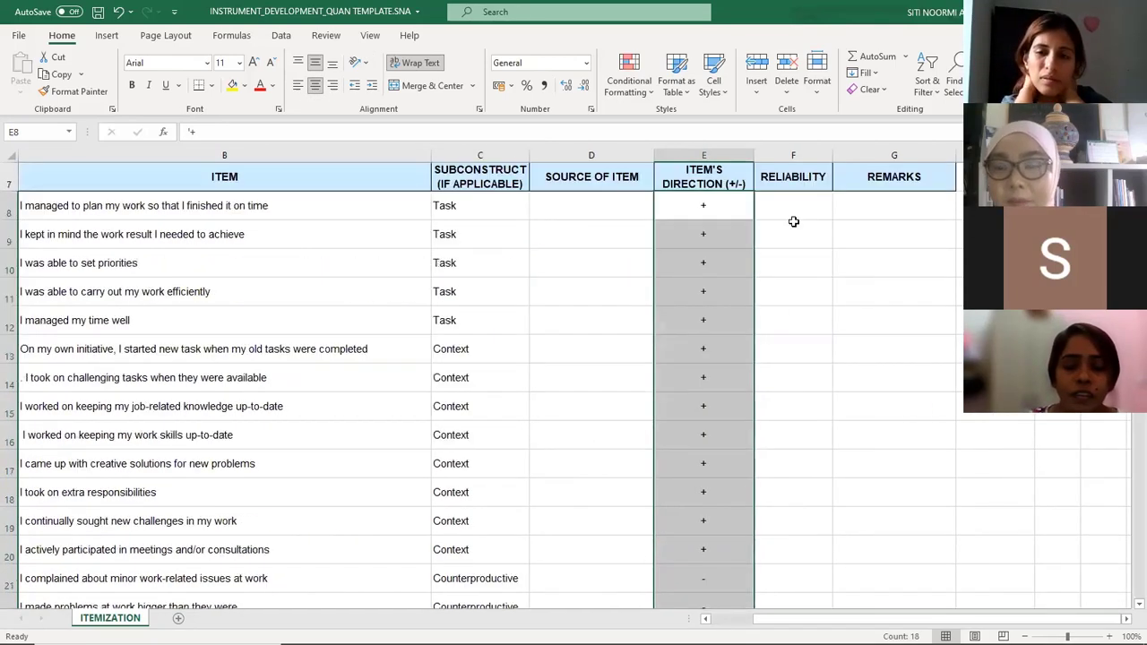
{"action": "left_click", "coordinate": [799, 200]}
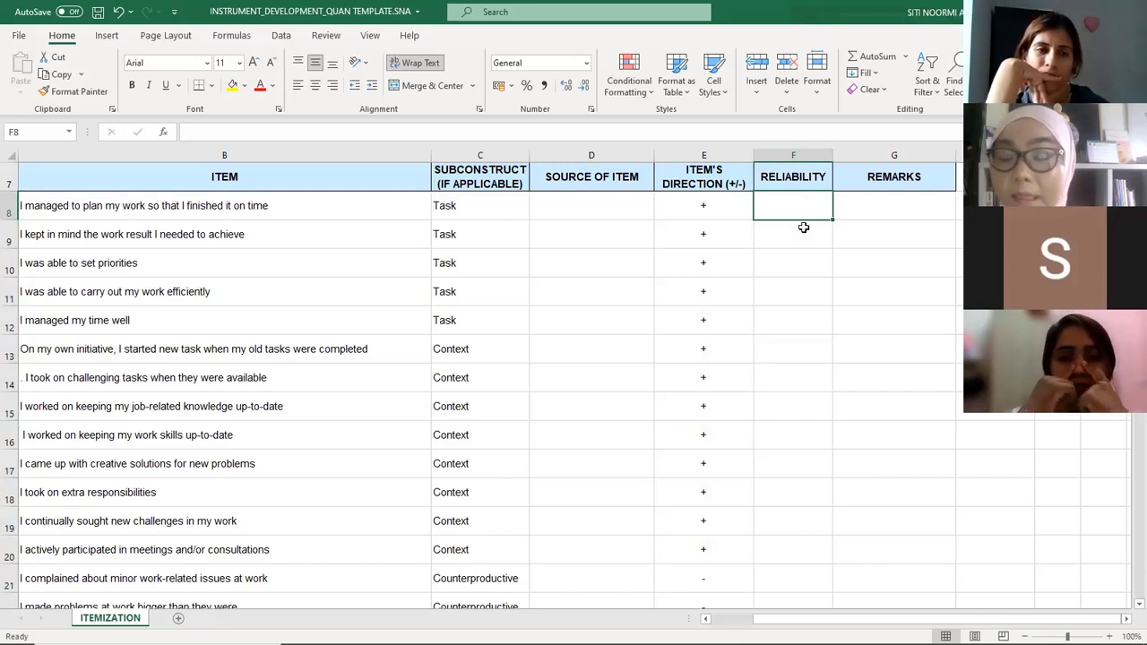
{"action": "left_click", "coordinate": [804, 228]}
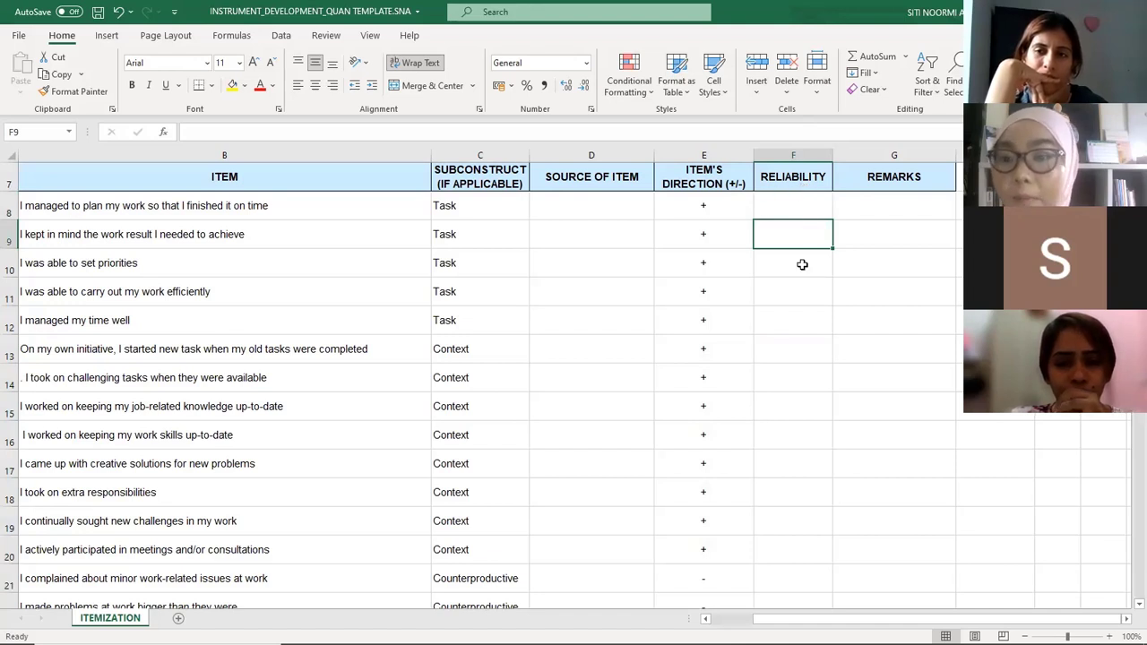
{"action": "left_click_drag", "start_coordinate": [803, 204], "coordinate": [790, 285]}
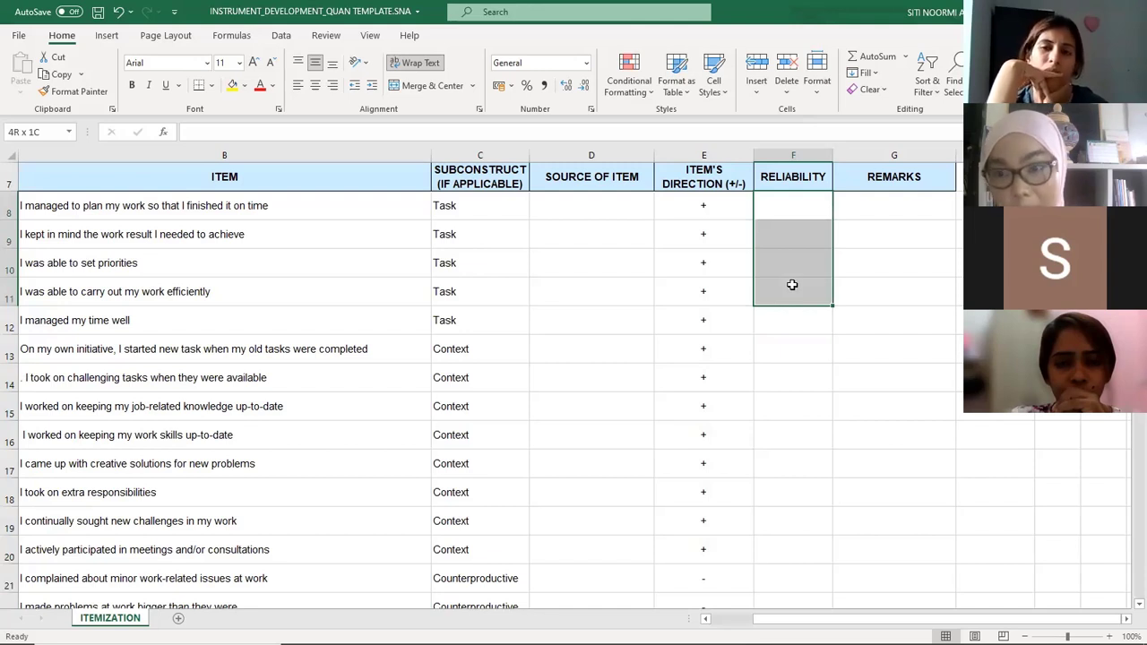
{"action": "left_click_drag", "start_coordinate": [792, 285], "coordinate": [812, 575]}
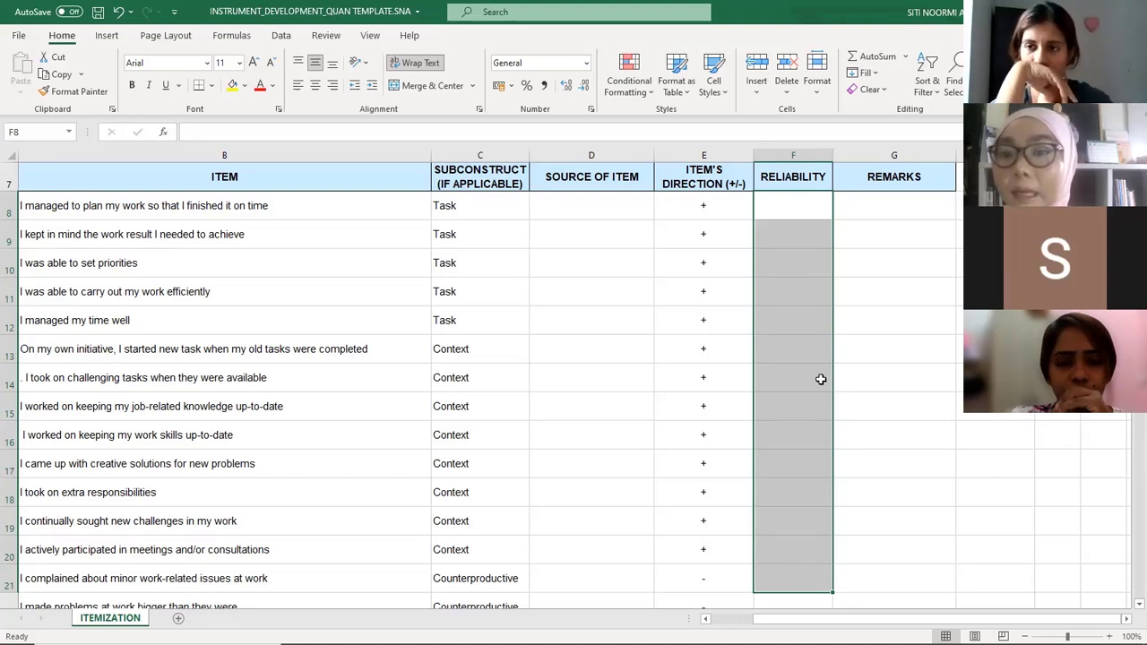
{"action": "left_click_drag", "start_coordinate": [788, 449], "coordinate": [784, 594]}
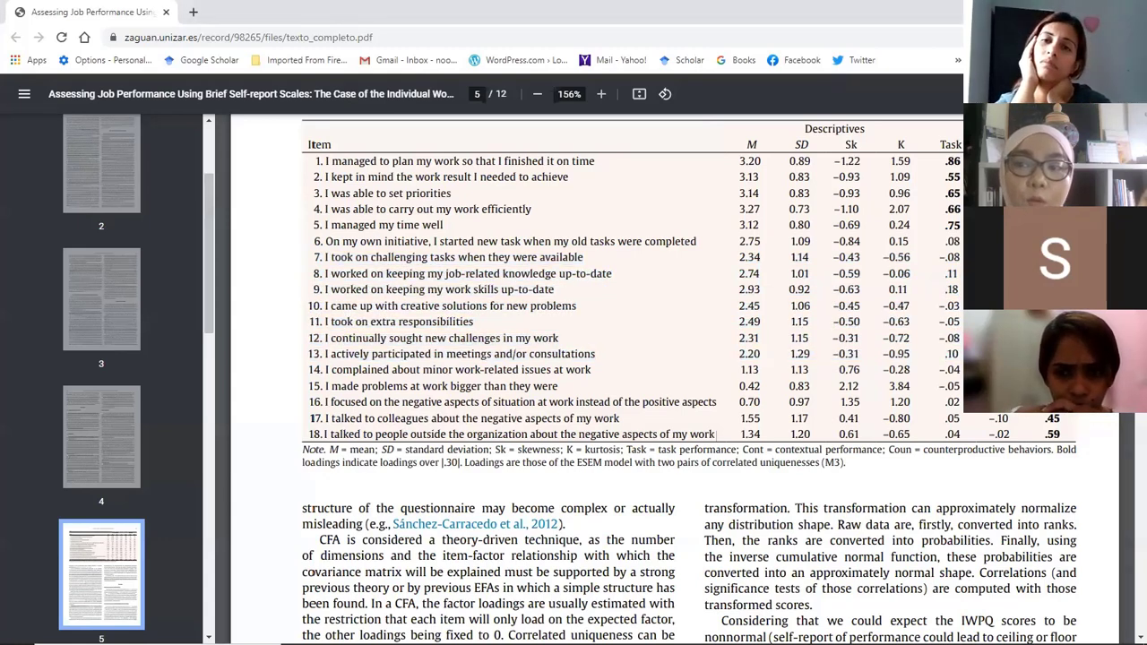
Step: In the browser's PDF article, examine the Task factor loadings in the item table and look through the following pages for reliability information
{"action": "left_click", "coordinate": [948, 178]}
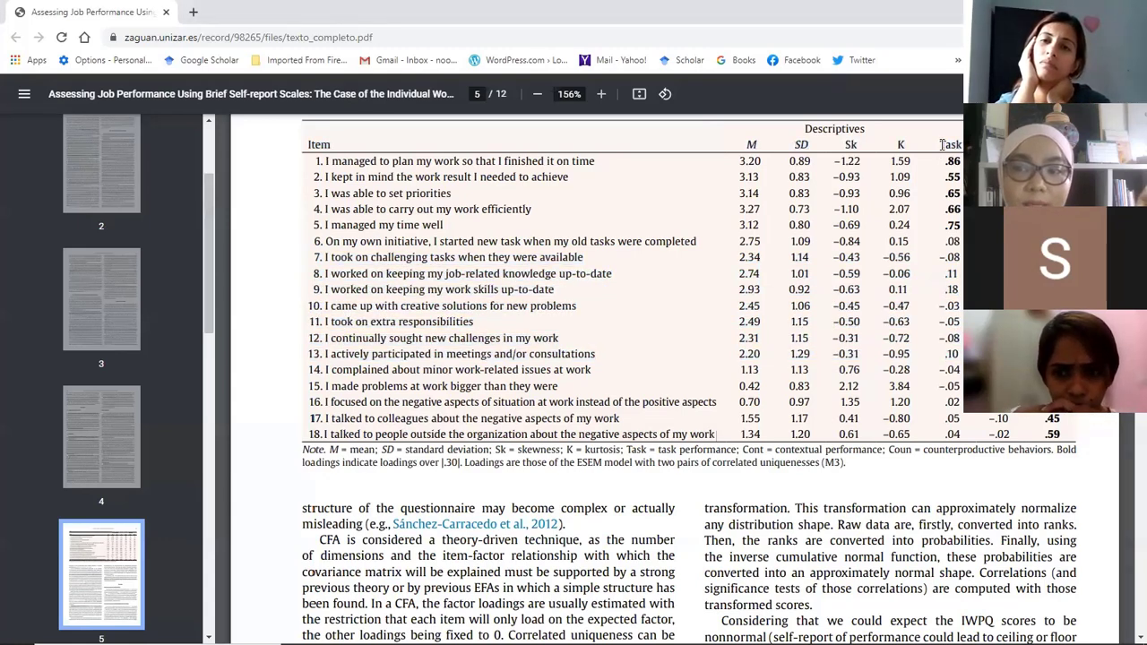
{"action": "left_click_drag", "start_coordinate": [943, 145], "coordinate": [957, 231]}
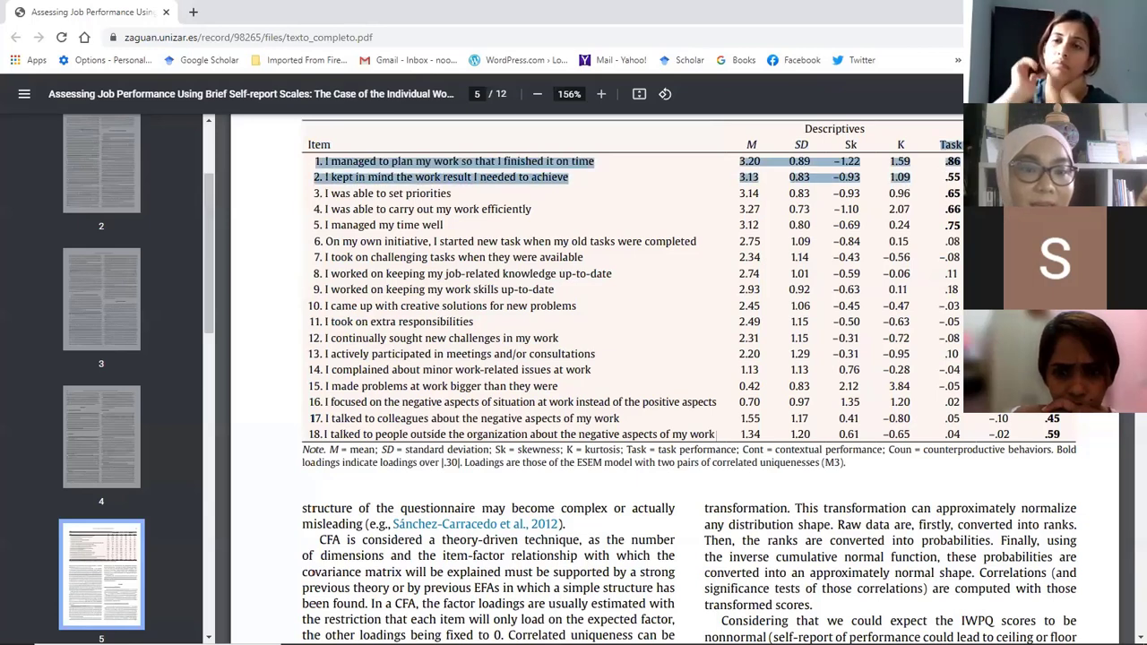
{"action": "left_click", "coordinate": [952, 225]}
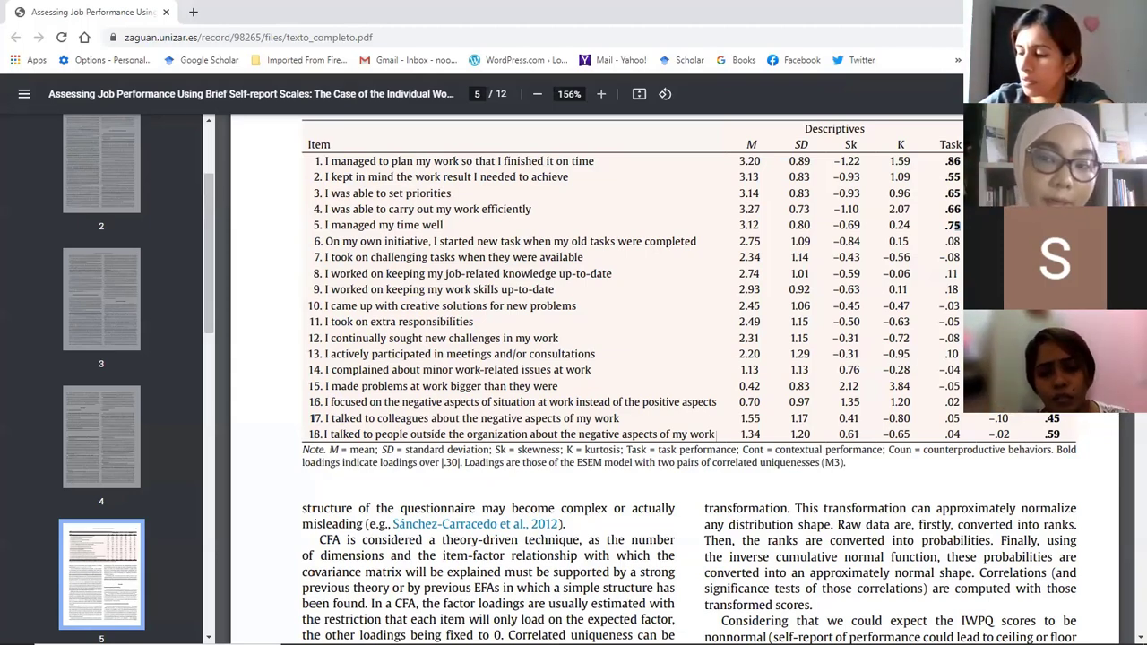
{"action": "scroll", "coordinate": [866, 269], "scroll_direction": "down", "scroll_amount": 3}
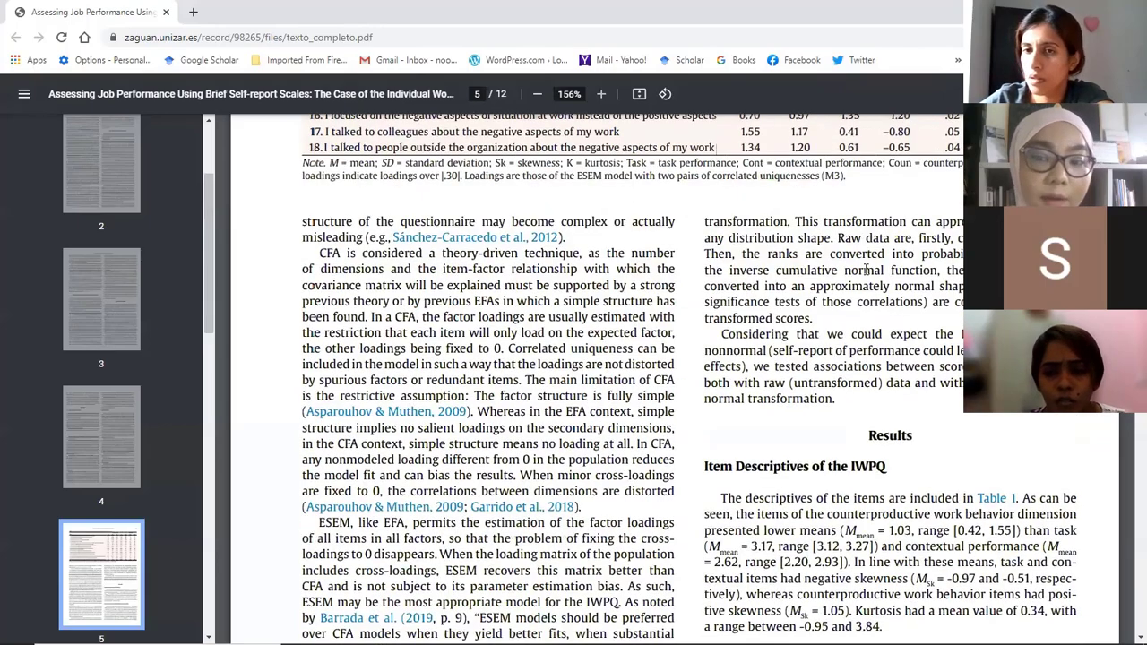
{"action": "scroll", "coordinate": [865, 269], "scroll_direction": "down", "scroll_amount": 4}
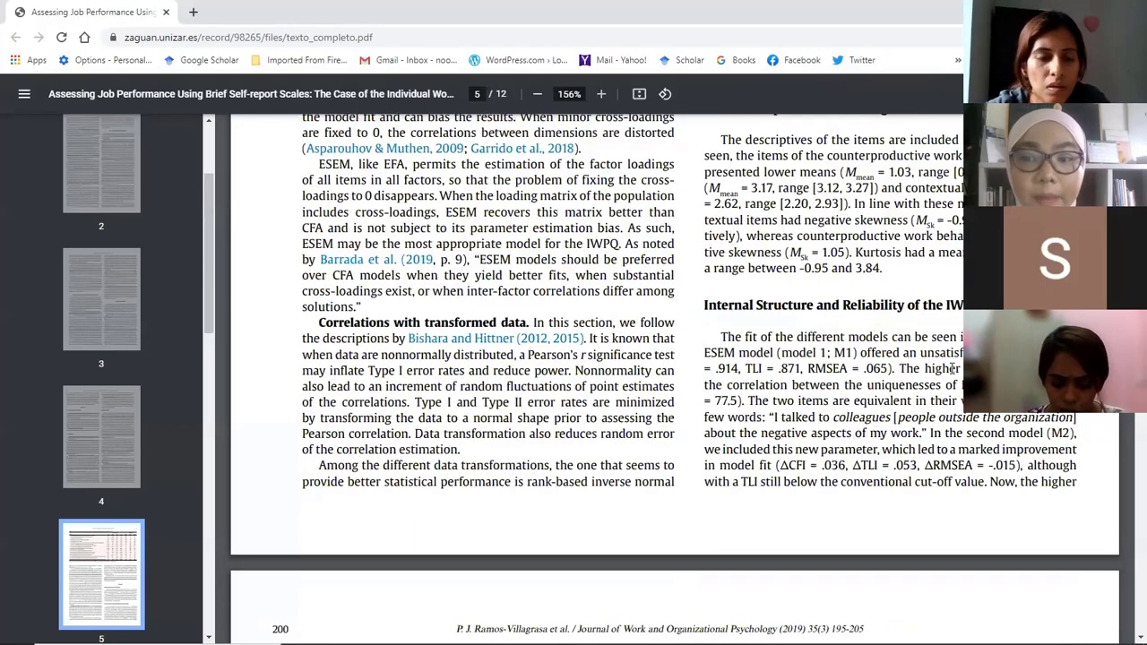
{"action": "scroll", "coordinate": [953, 368], "scroll_direction": "down", "scroll_amount": 2}
{"action": "scroll", "coordinate": [901, 368], "scroll_direction": "down", "scroll_amount": 4}
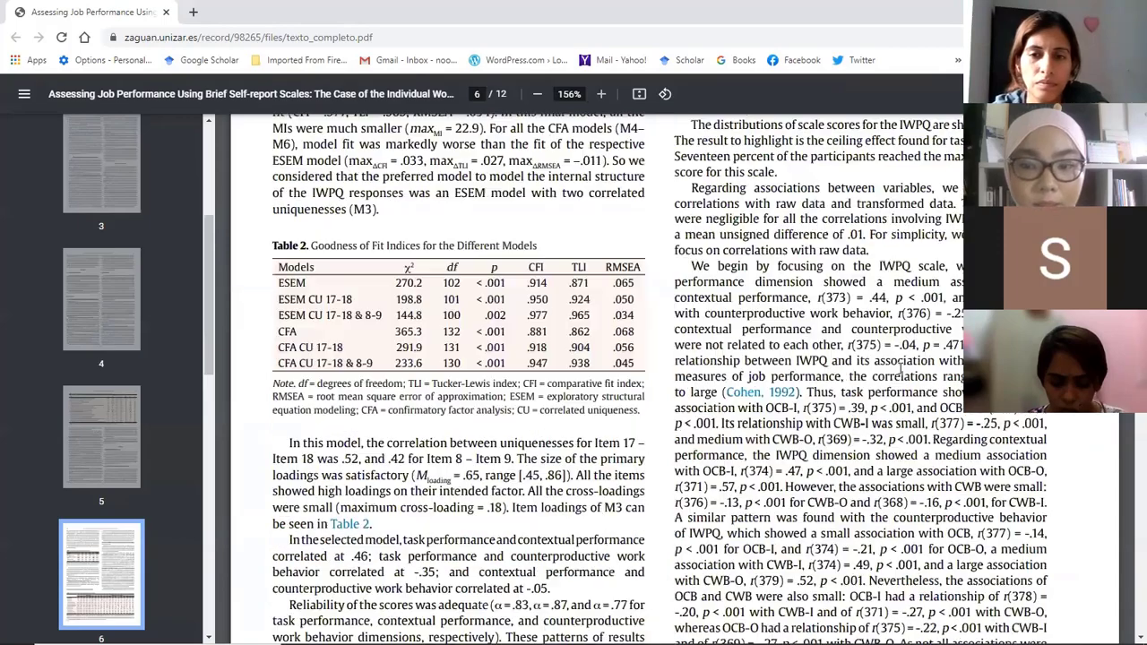
{"action": "scroll", "coordinate": [899, 360], "scroll_direction": "up", "scroll_amount": 6}
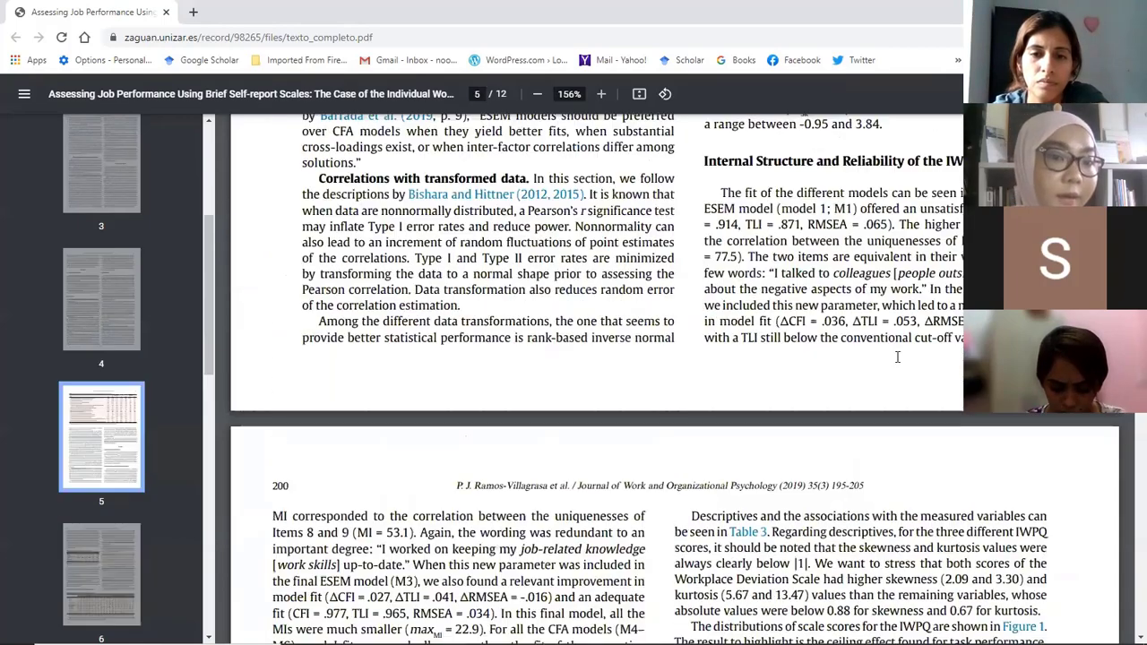
{"action": "scroll", "coordinate": [778, 305], "scroll_direction": "up", "scroll_amount": 3}
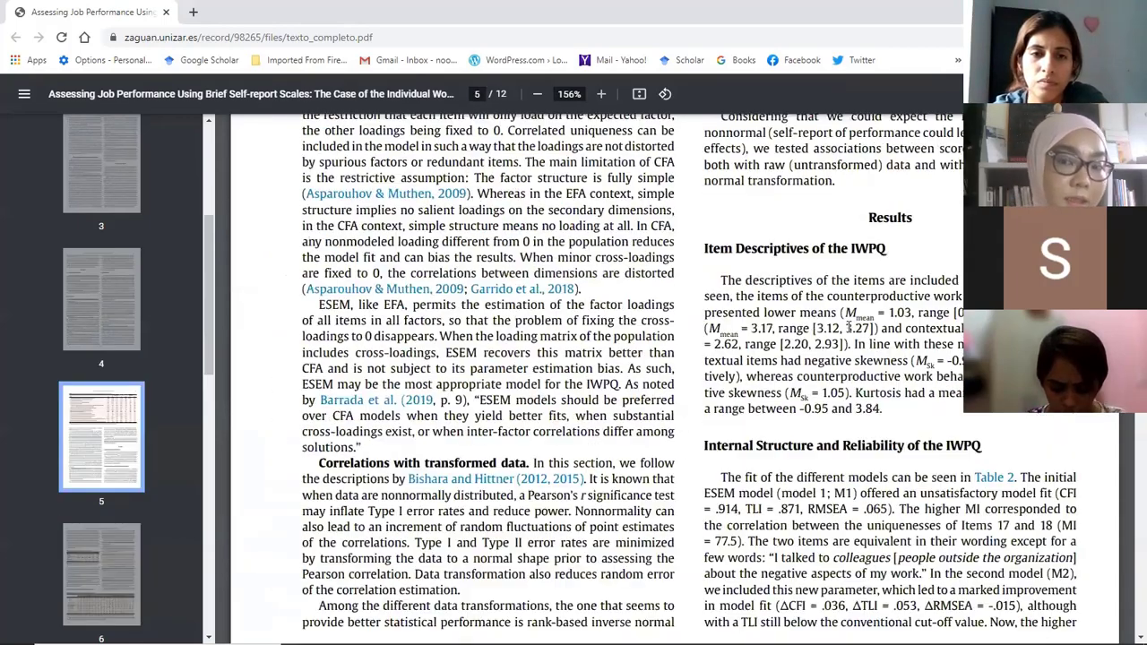
{"action": "scroll", "coordinate": [848, 328], "scroll_direction": "up", "scroll_amount": 3}
{"action": "scroll", "coordinate": [910, 305], "scroll_direction": "up", "scroll_amount": 2}
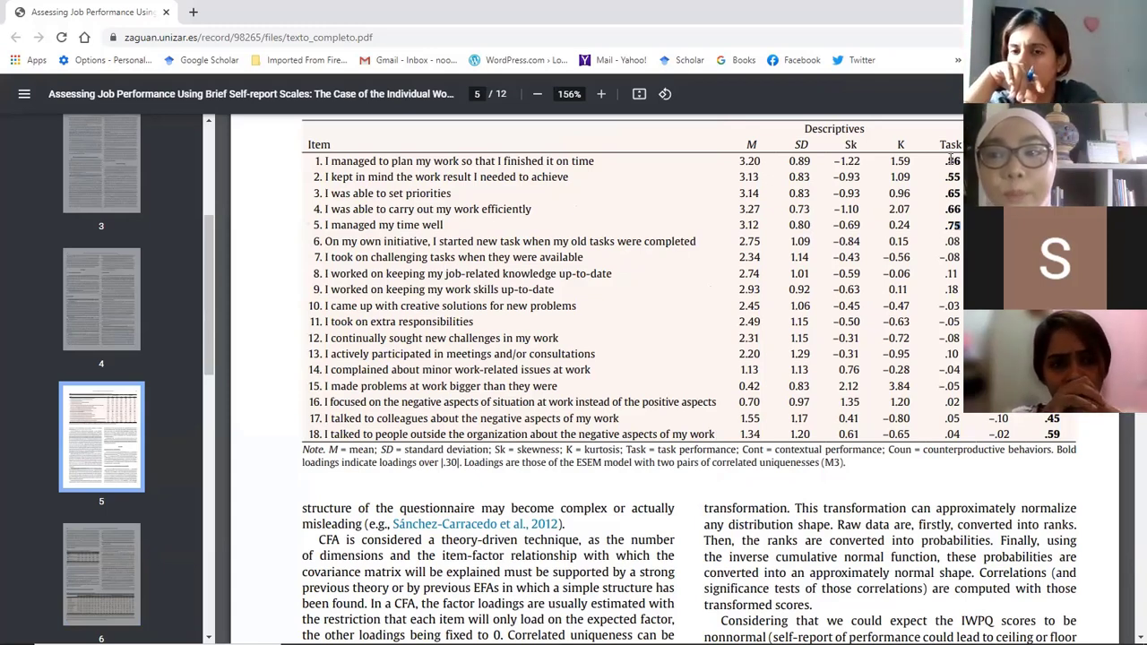
{"action": "left_click_drag", "start_coordinate": [951, 161], "coordinate": [957, 190]}
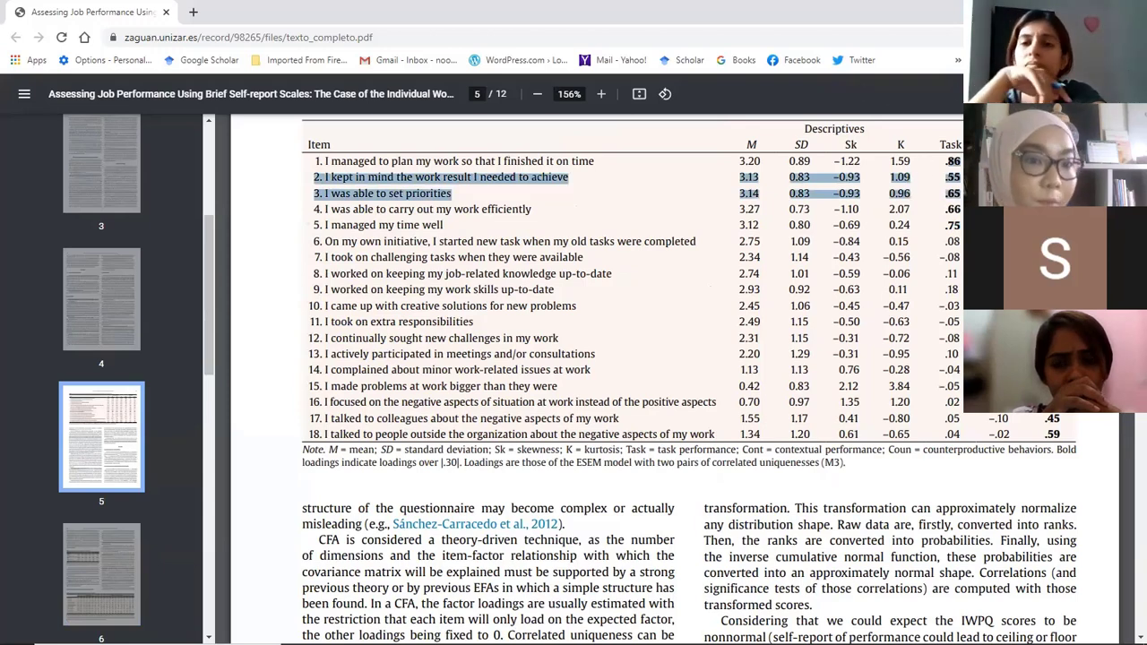
{"action": "left_click", "coordinate": [788, 72]}
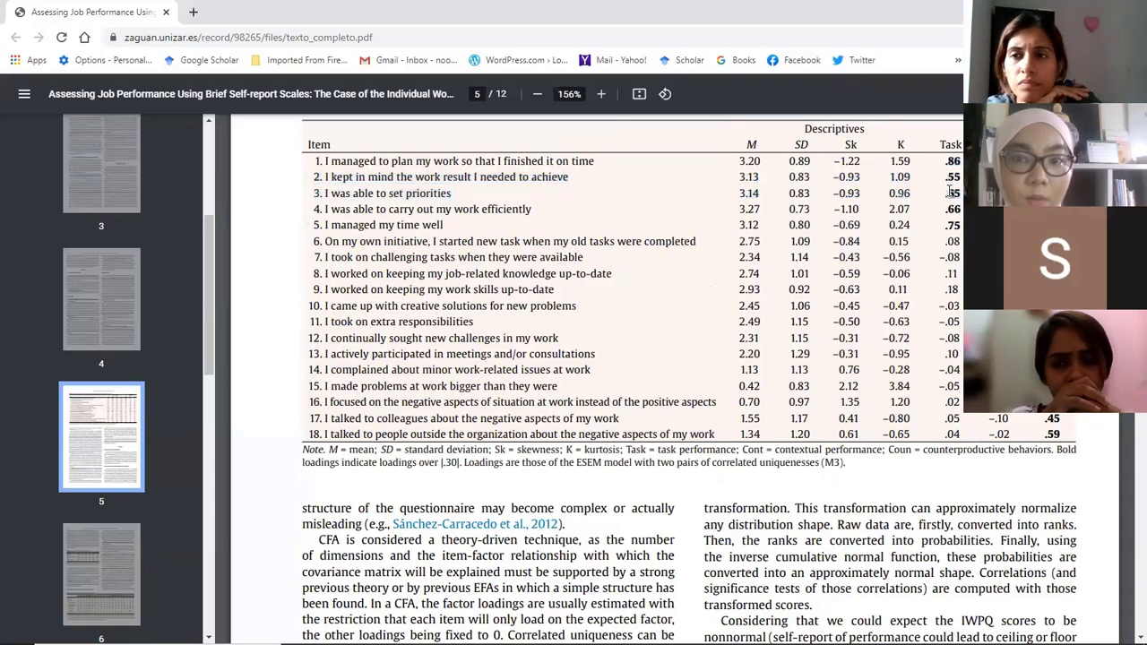
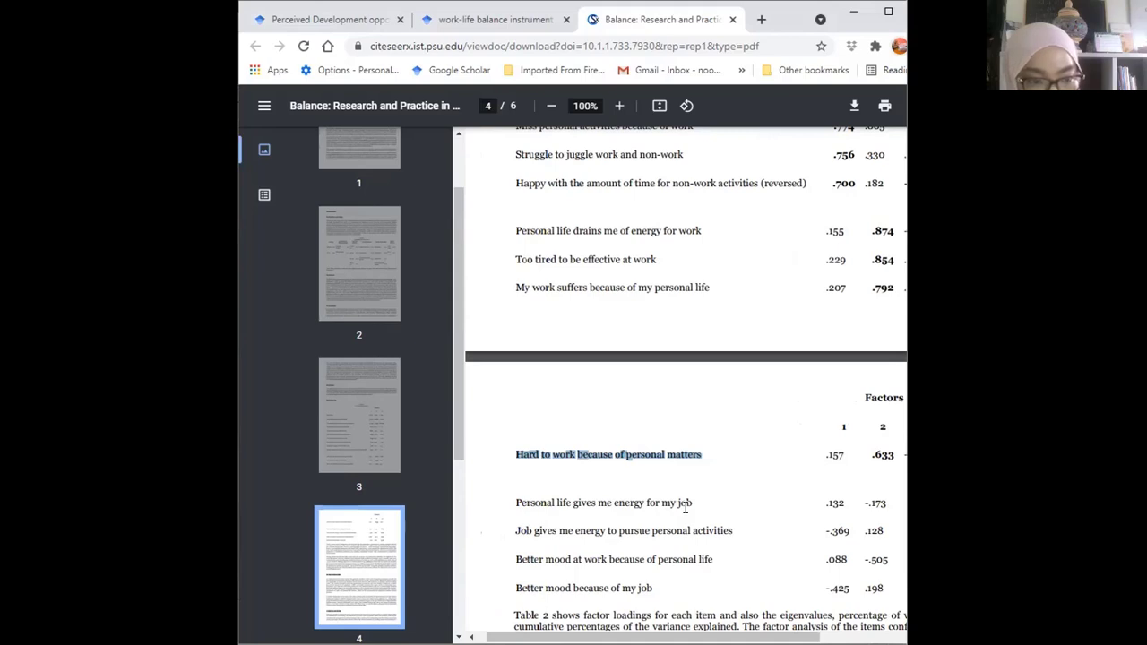
Step: Copy the item "Personal life gives me energy for my job" from the PDF article into B56 of the Excel template
{"action": "left_click", "coordinate": [695, 502]}
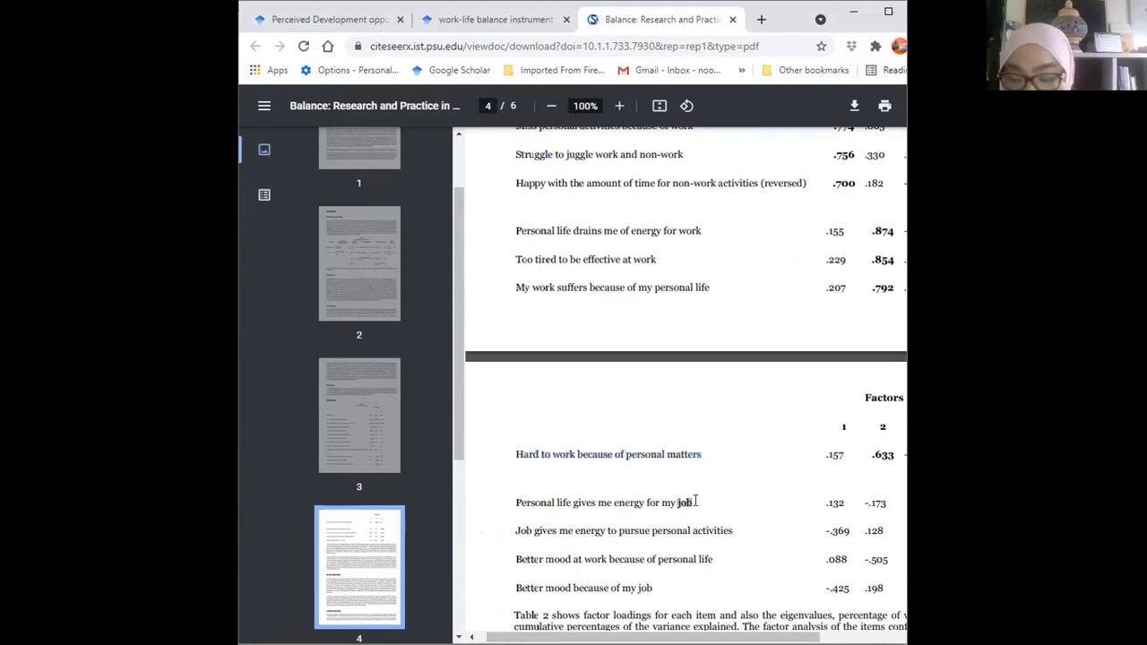
{"action": "left_click_drag", "start_coordinate": [695, 501], "coordinate": [517, 503]}
{"action": "right_click", "coordinate": [520, 505]}
{"action": "left_click", "coordinate": [558, 518]}
{"action": "key", "text": "alt+Tab"}
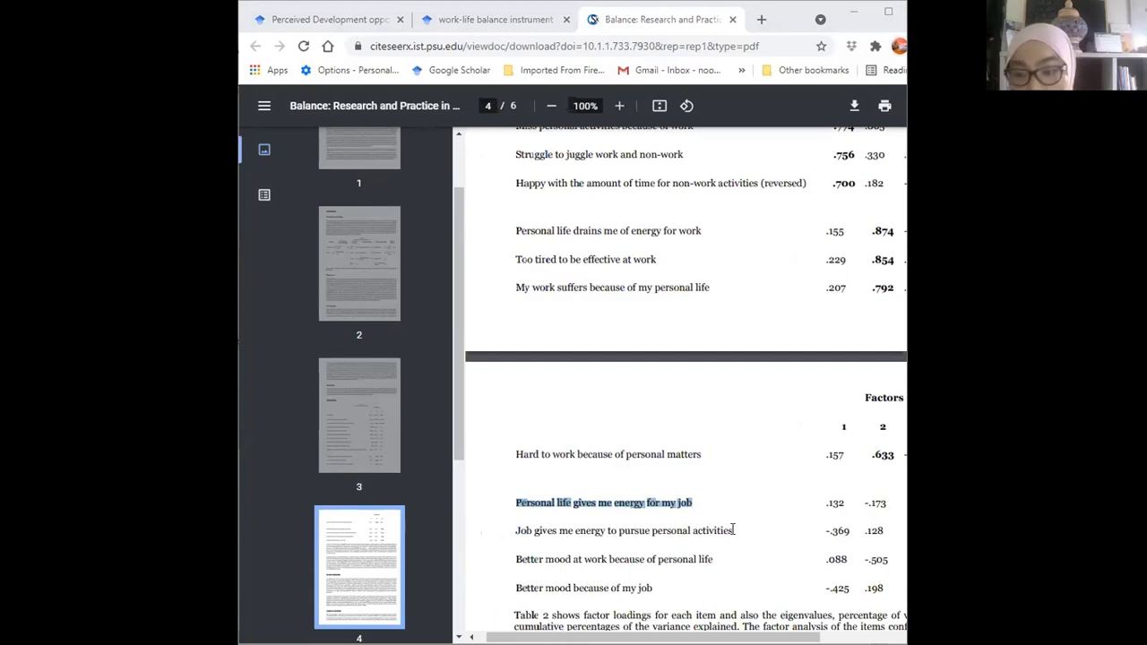
Step: Copy the item "Job gives me energy to pursue personal activities" from the PDF article into B57 of the Excel template
{"action": "triple_click", "coordinate": [508, 530]}
{"action": "right_click", "coordinate": [525, 530]}
{"action": "left_click", "coordinate": [578, 414]}
{"action": "key", "text": "alt+Tab"}
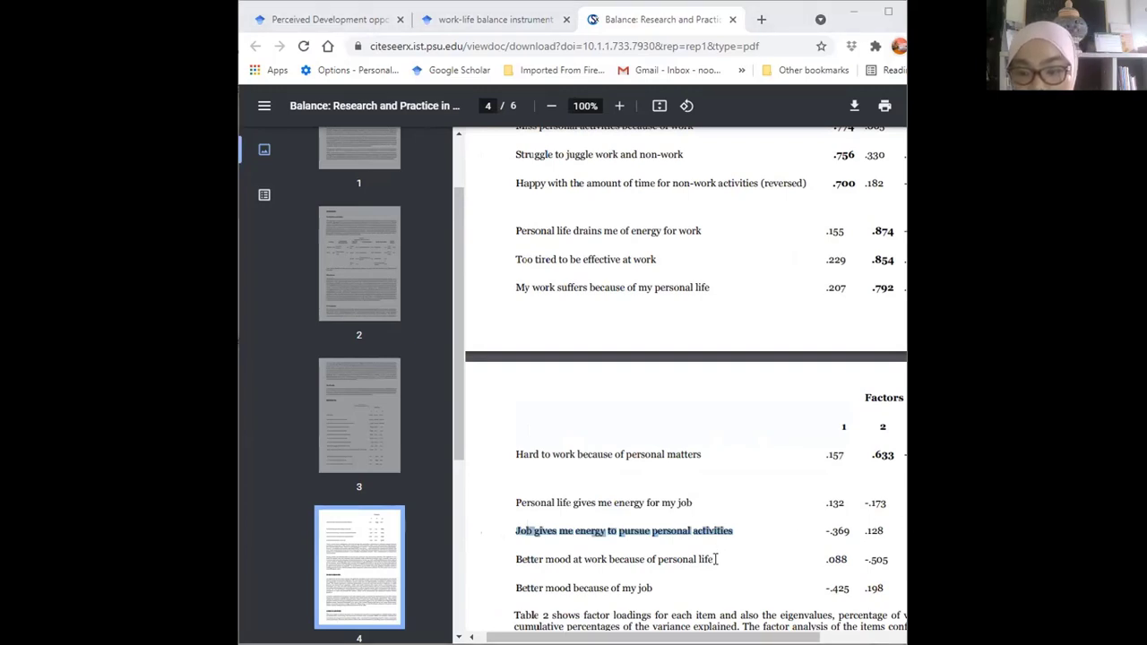
Step: Copy the item "Better mood at work because of personal life" from the PDF article into B58 of the Excel template
{"action": "triple_click", "coordinate": [527, 559]}
{"action": "right_click", "coordinate": [527, 559]}
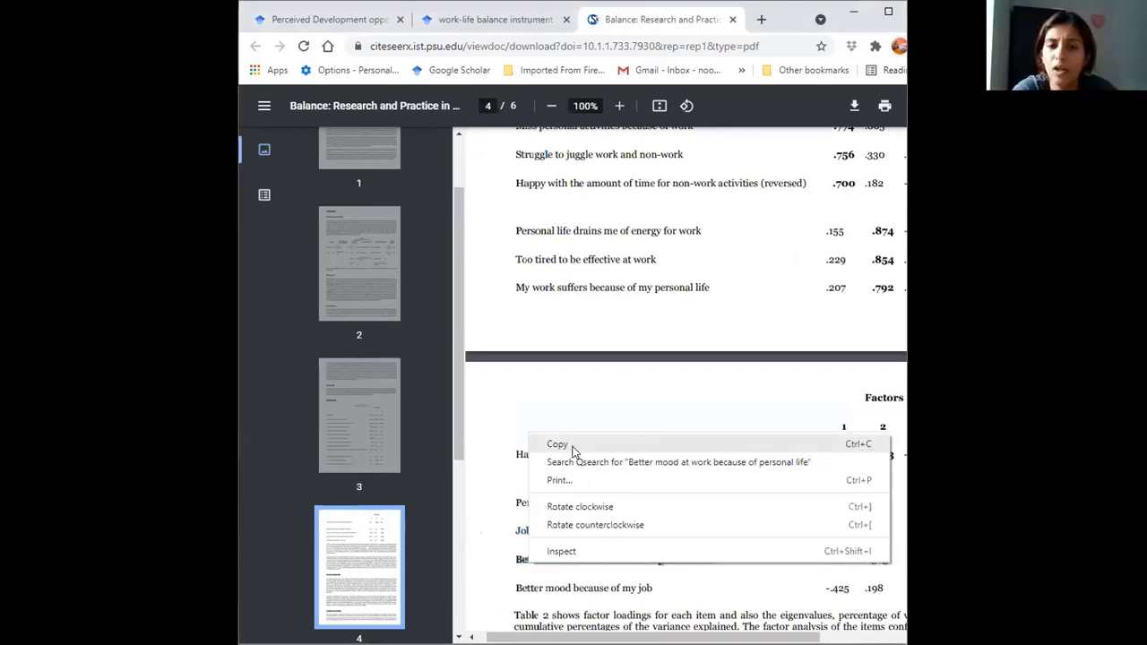
{"action": "left_click", "coordinate": [573, 441]}
{"action": "key", "text": "alt+Tab"}
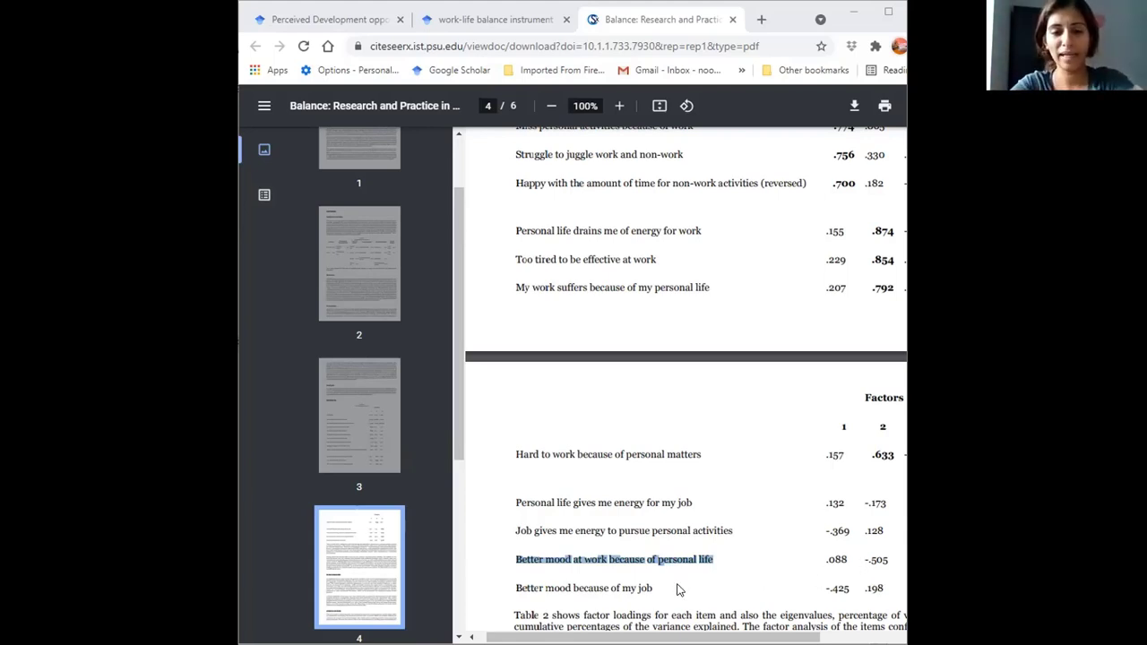
Step: Copy the item "Better mood because of my job" from the PDF article into B59 of the Excel template
{"action": "triple_click", "coordinate": [520, 588]}
{"action": "right_click", "coordinate": [520, 588]}
{"action": "left_click", "coordinate": [583, 470]}
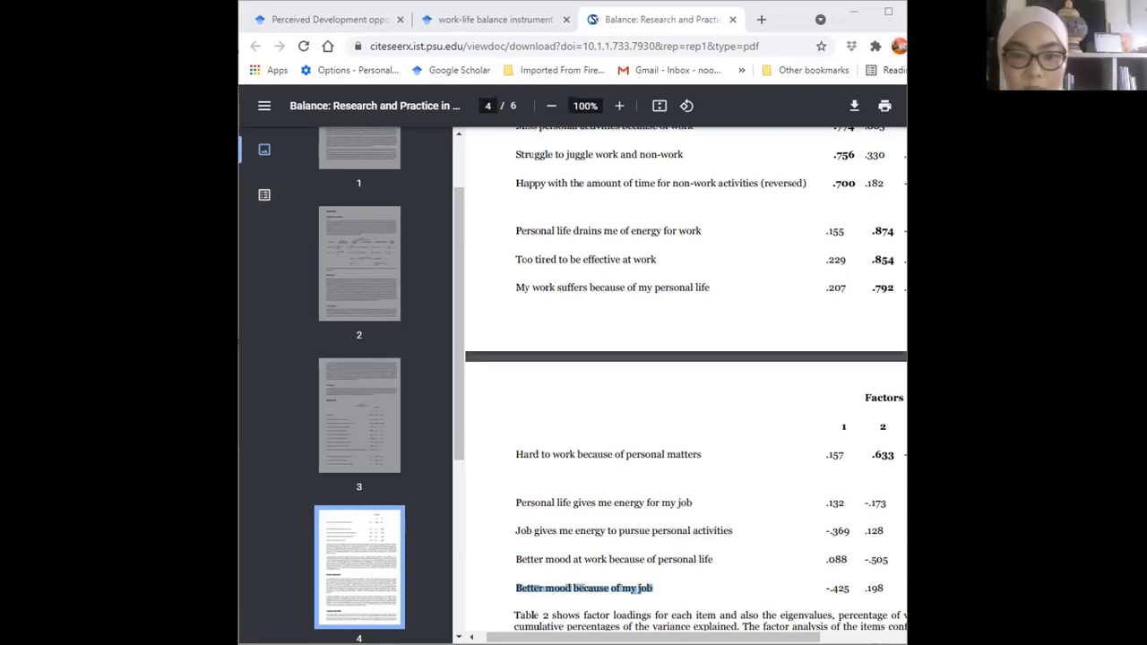
{"action": "key", "text": "alt+Tab"}
{"action": "scroll", "coordinate": [545, 361], "scroll_direction": "down", "scroll_amount": 2}
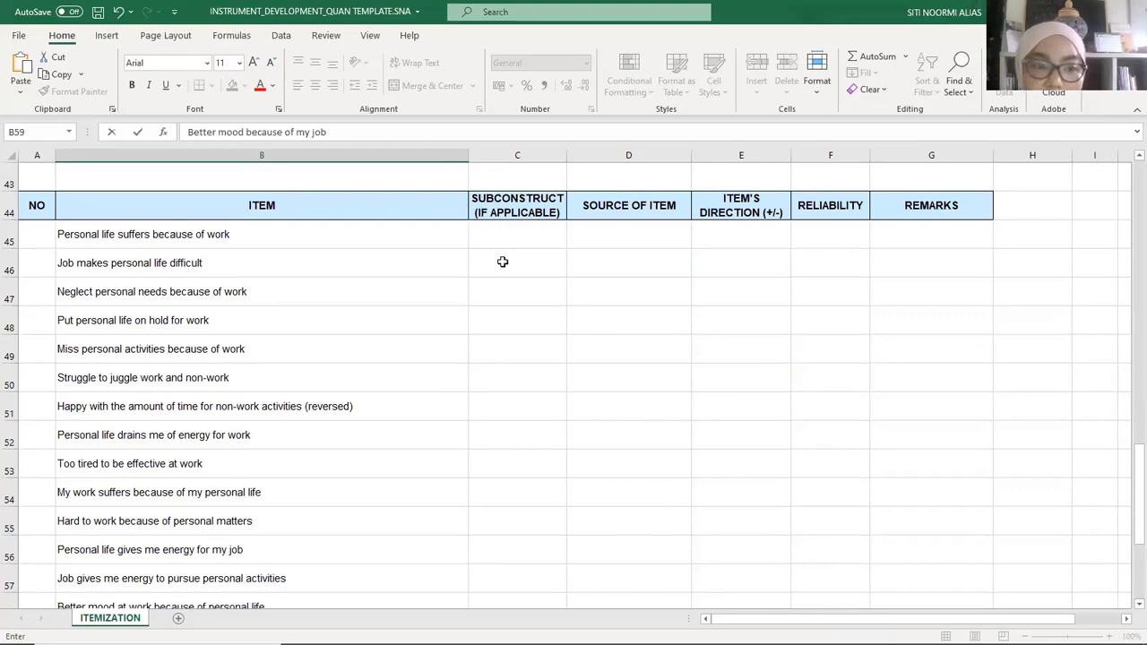
{"action": "scroll", "coordinate": [296, 287], "scroll_direction": "up", "scroll_amount": 1}
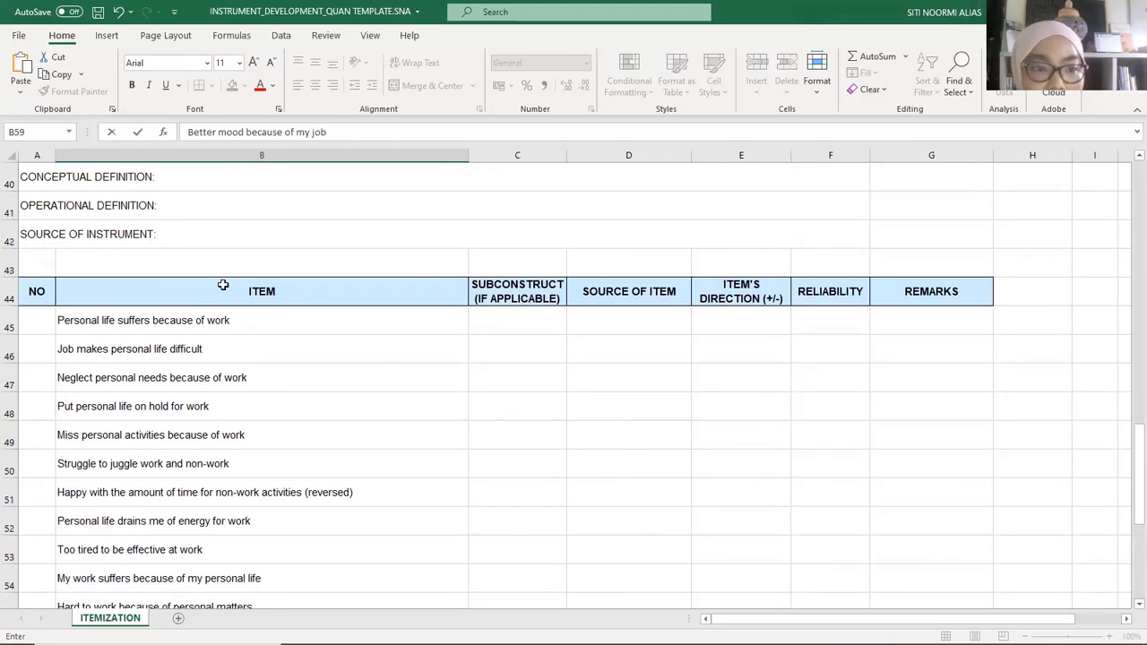
{"action": "scroll", "coordinate": [223, 285], "scroll_direction": "up", "scroll_amount": 1}
{"action": "left_click", "coordinate": [102, 265]}
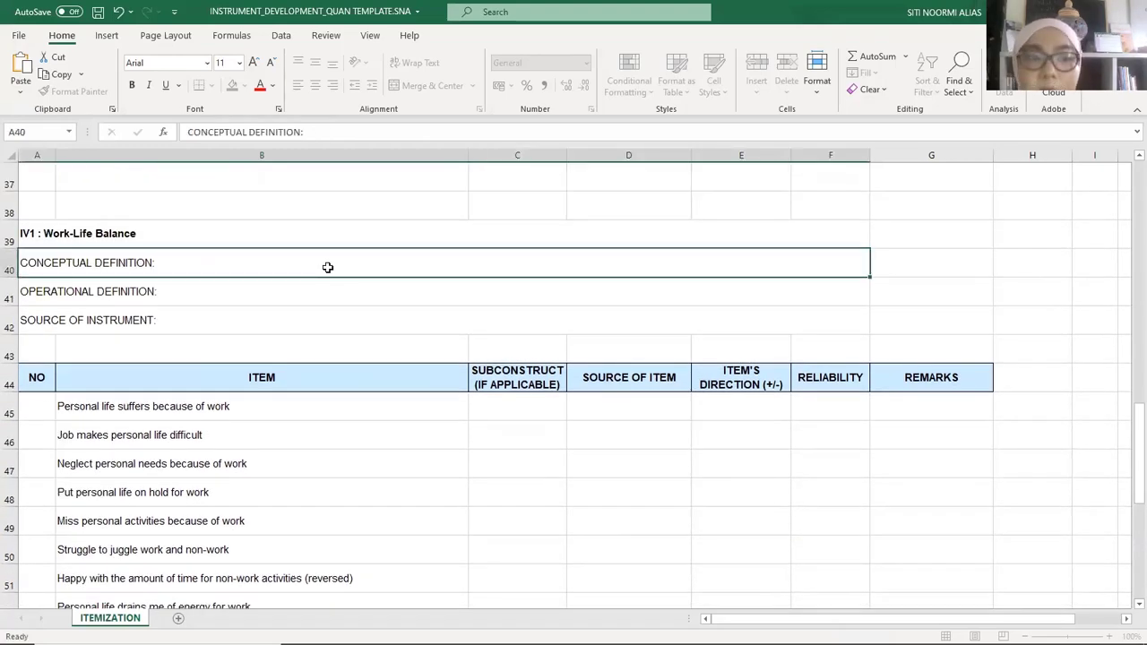
Step: Review the Operational Definition and Source of Instrument rows and the item list of the Work-Life Balance section
{"action": "left_click", "coordinate": [136, 293]}
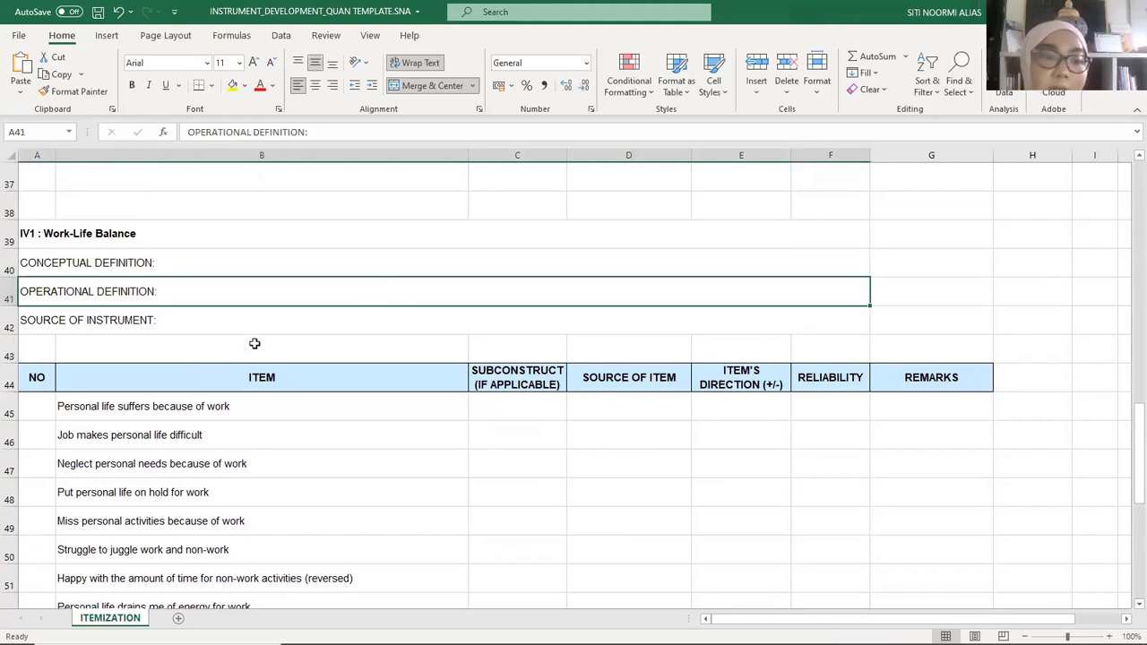
{"action": "left_click", "coordinate": [195, 313]}
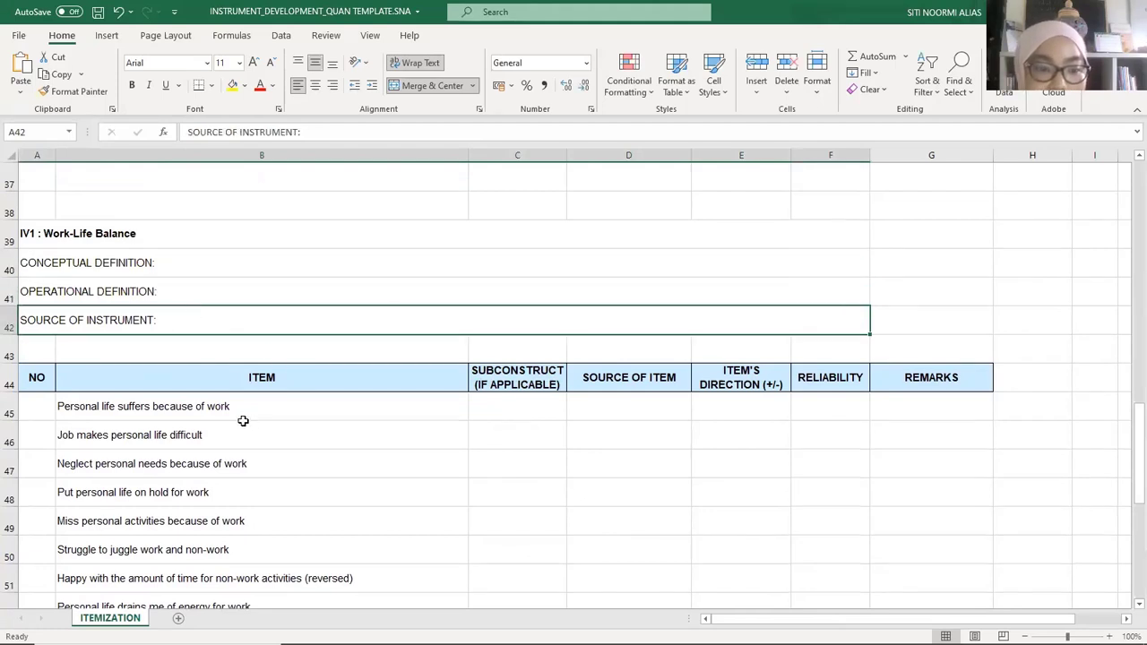
{"action": "scroll", "coordinate": [245, 422], "scroll_direction": "down", "scroll_amount": 1}
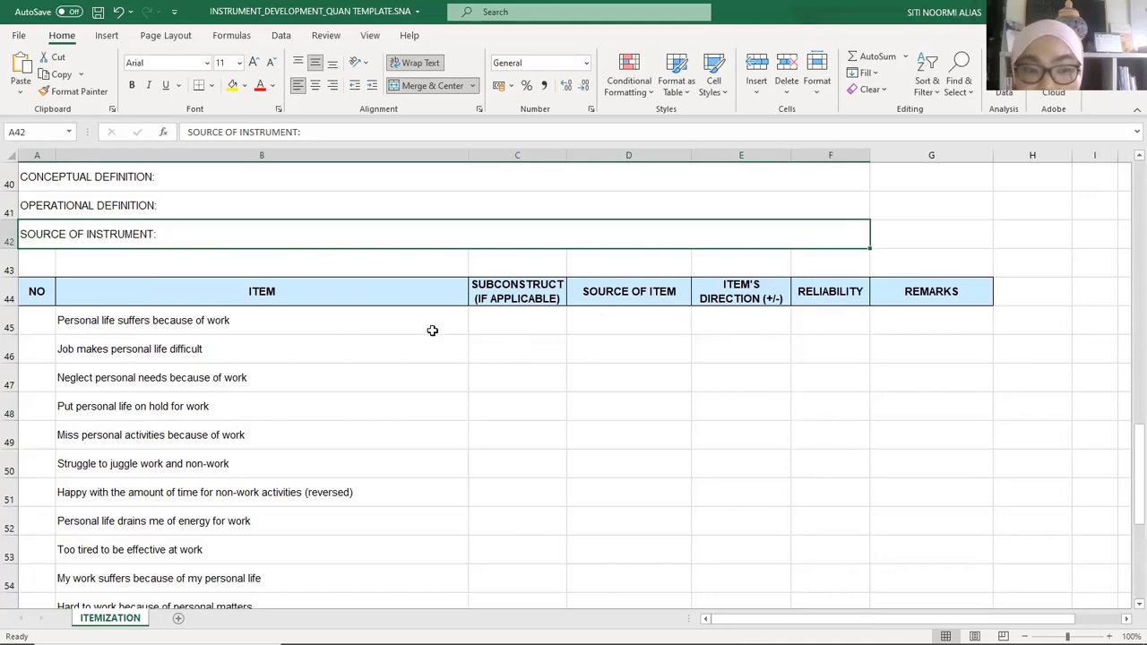
{"action": "scroll", "coordinate": [215, 329], "scroll_direction": "up", "scroll_amount": 1}
{"action": "scroll", "coordinate": [135, 320], "scroll_direction": "up", "scroll_amount": 1}
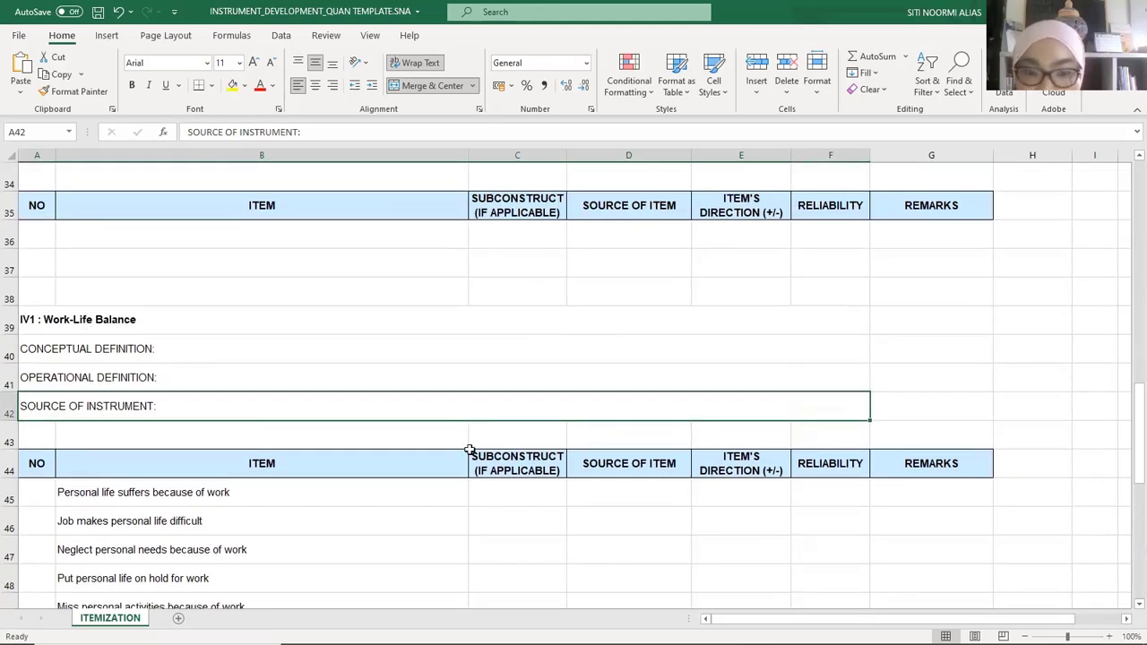
{"action": "scroll", "coordinate": [502, 443], "scroll_direction": "down", "scroll_amount": 1}
Step: Enter "Work-Life" in C45 as the subconstruct of the item "Personal life suffers because of work"
{"action": "left_click", "coordinate": [501, 401]}
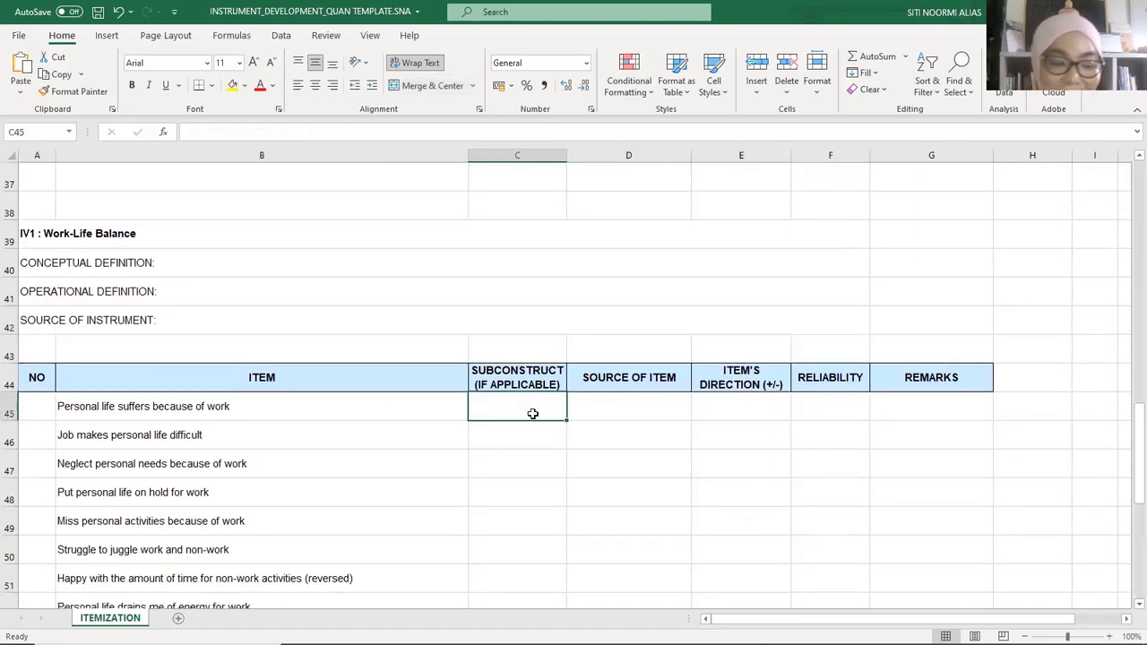
{"action": "type", "text": "Work-Life"}
{"action": "left_click", "coordinate": [321, 489]}
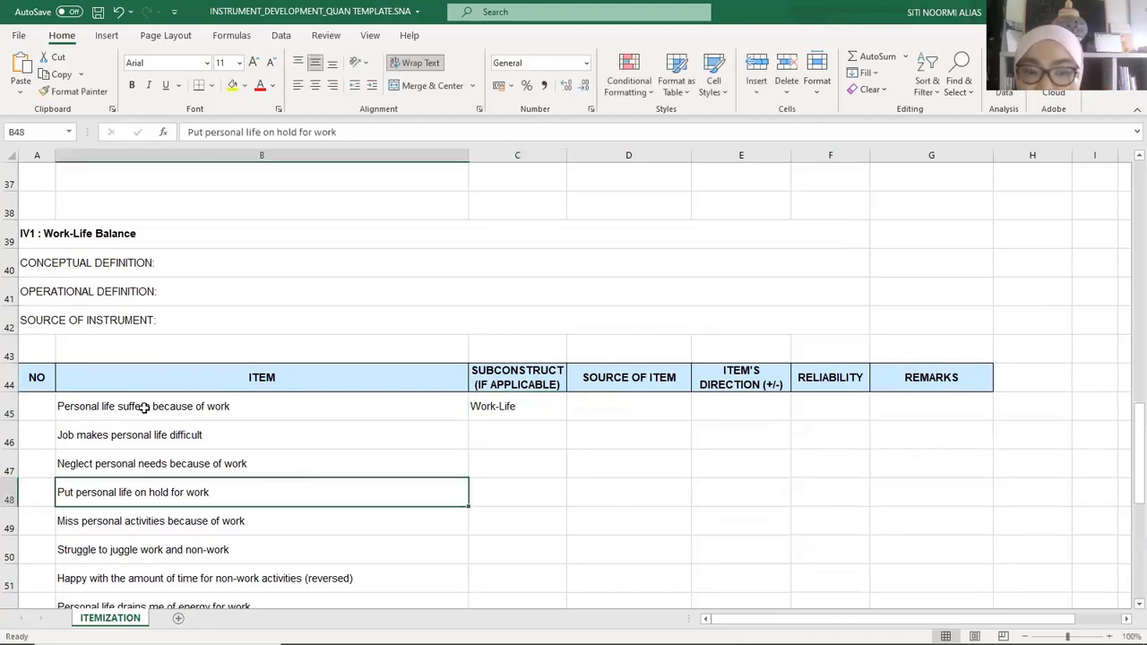
{"action": "left_click", "coordinate": [100, 406]}
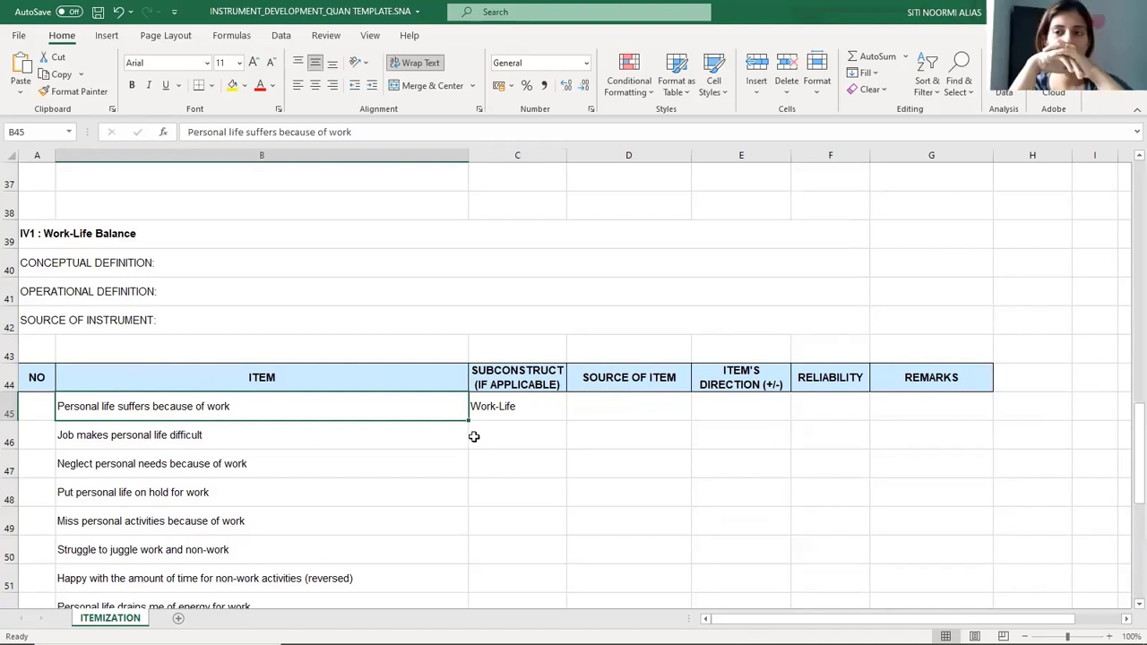
Step: Enter "-" in E45 as the direction of the item "Personal life suffers because of work"
{"action": "left_click", "coordinate": [732, 406]}
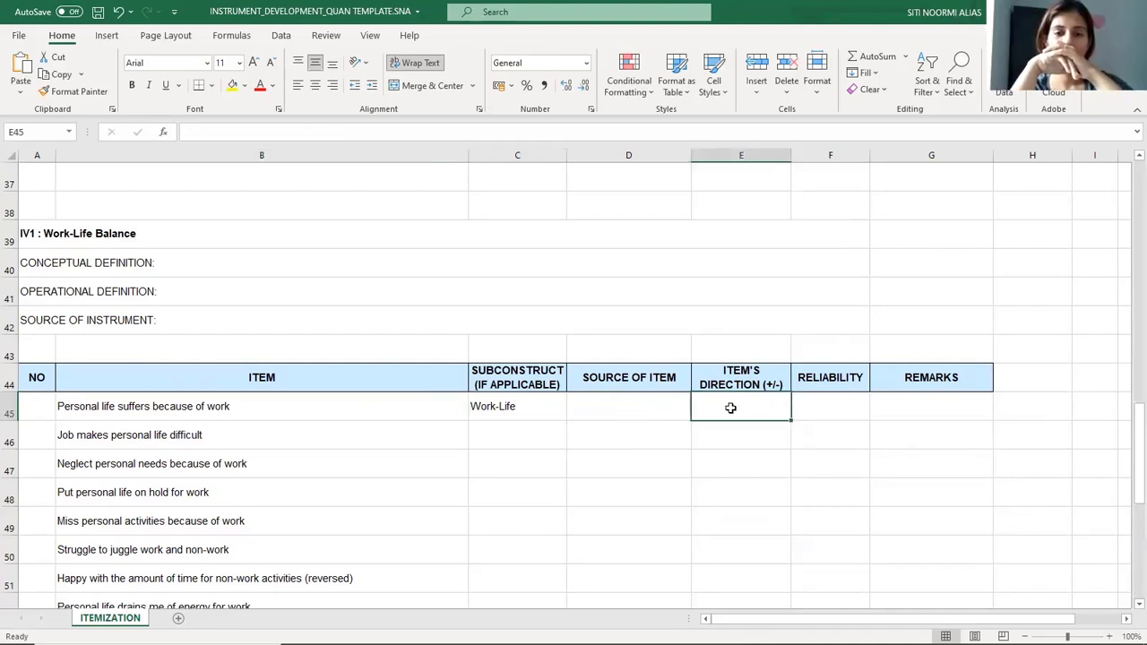
{"action": "type", "text": "'-"}
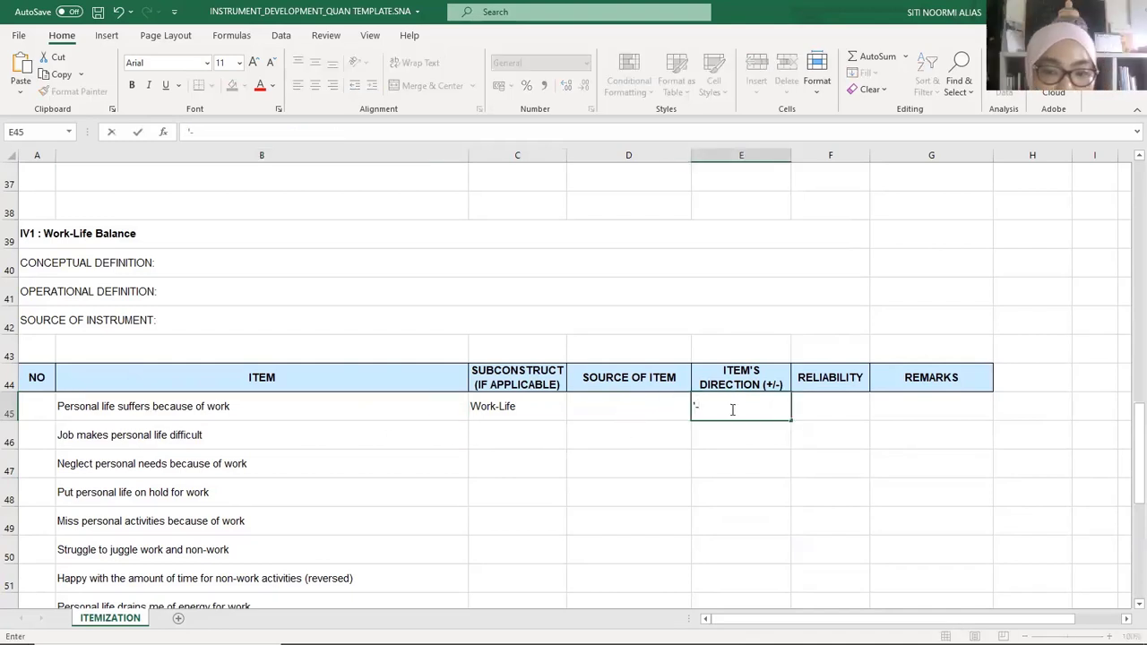
{"action": "left_click", "coordinate": [644, 464]}
Step: Fill the subconstruct "Work-Life" from C45 down to C51, through the item "Happy with the amount of time for non-work activities (reversed)"
{"action": "left_click", "coordinate": [542, 438]}
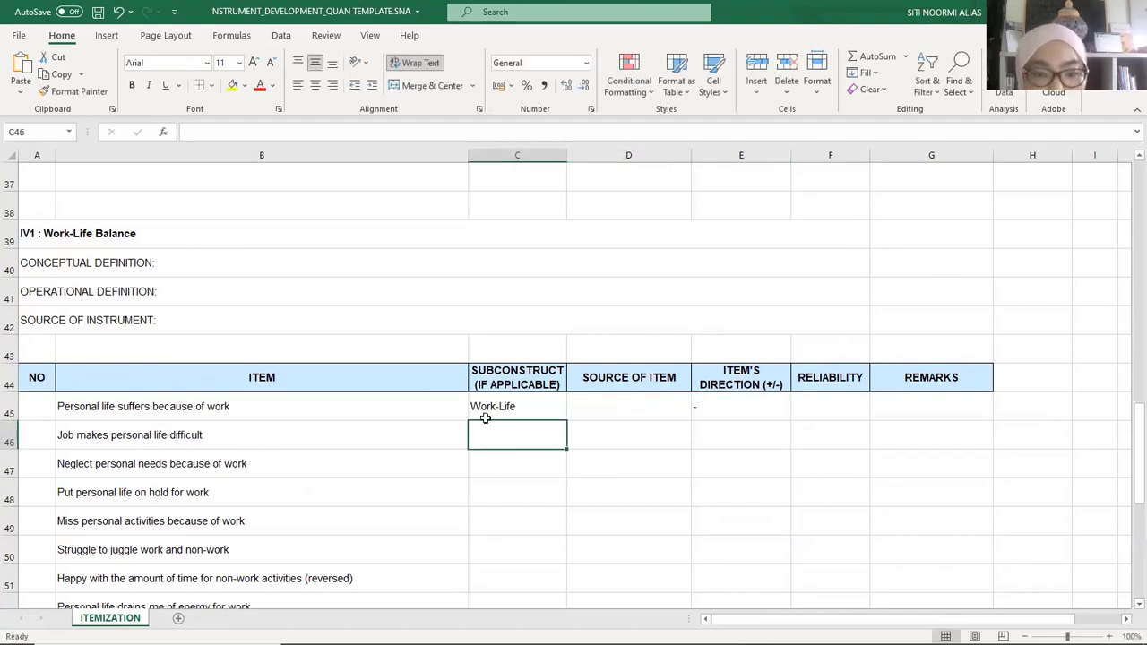
{"action": "left_click", "coordinate": [550, 412]}
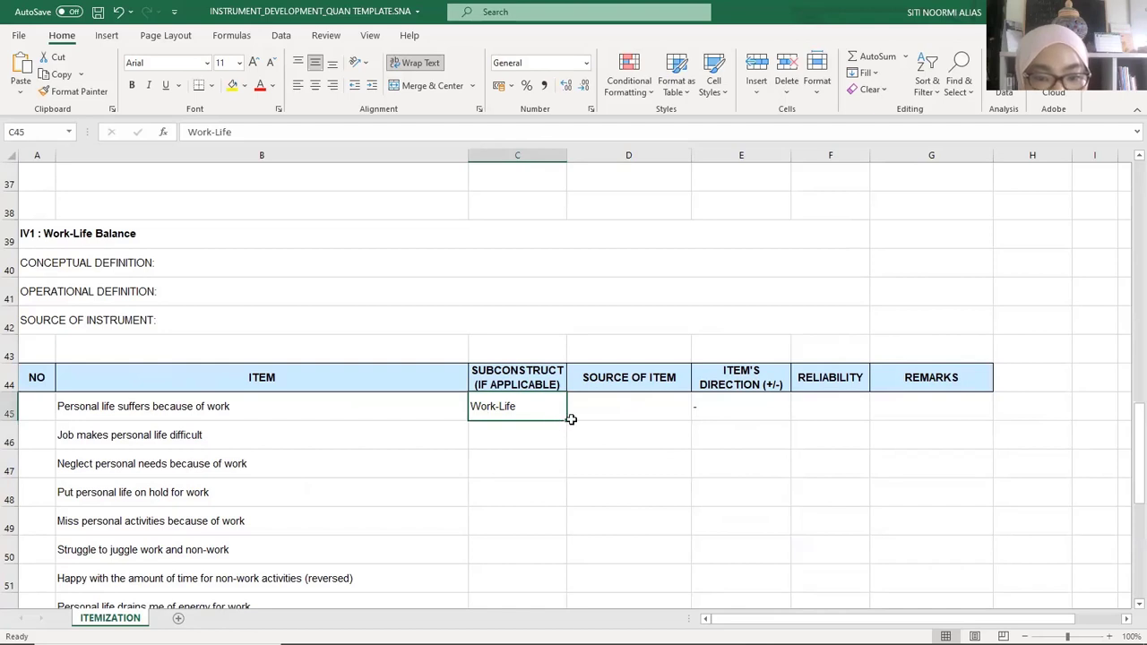
{"action": "left_click_drag", "start_coordinate": [565, 418], "coordinate": [557, 556]}
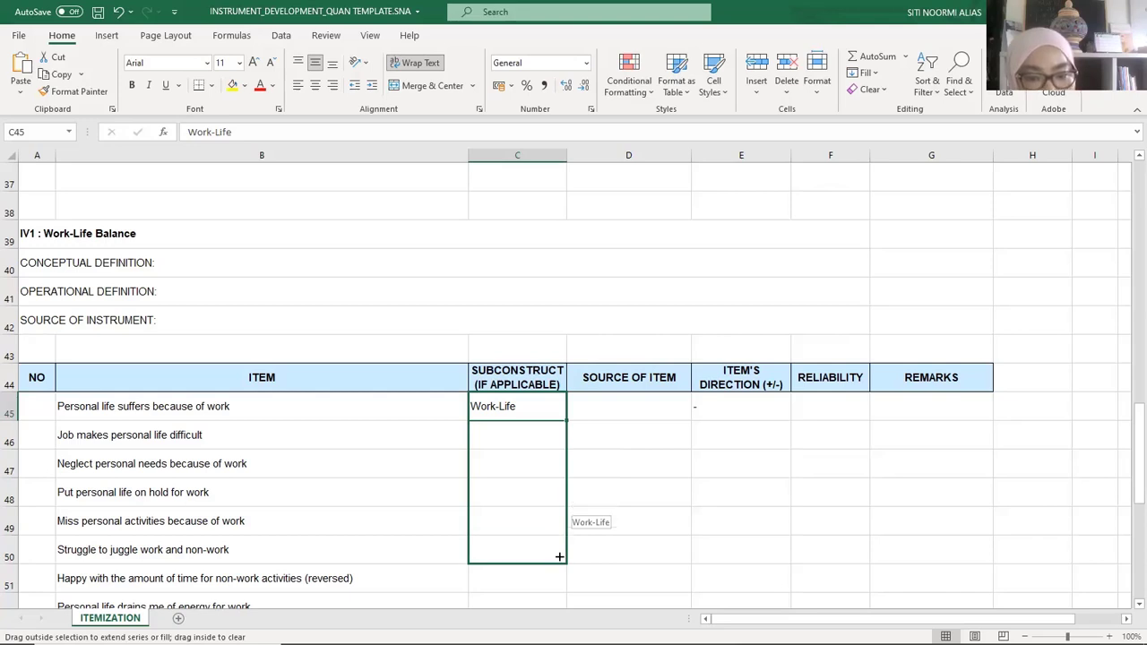
{"action": "left_click_drag", "start_coordinate": [559, 556], "coordinate": [559, 556]}
{"action": "scroll", "coordinate": [628, 466], "scroll_direction": "down", "scroll_amount": 2}
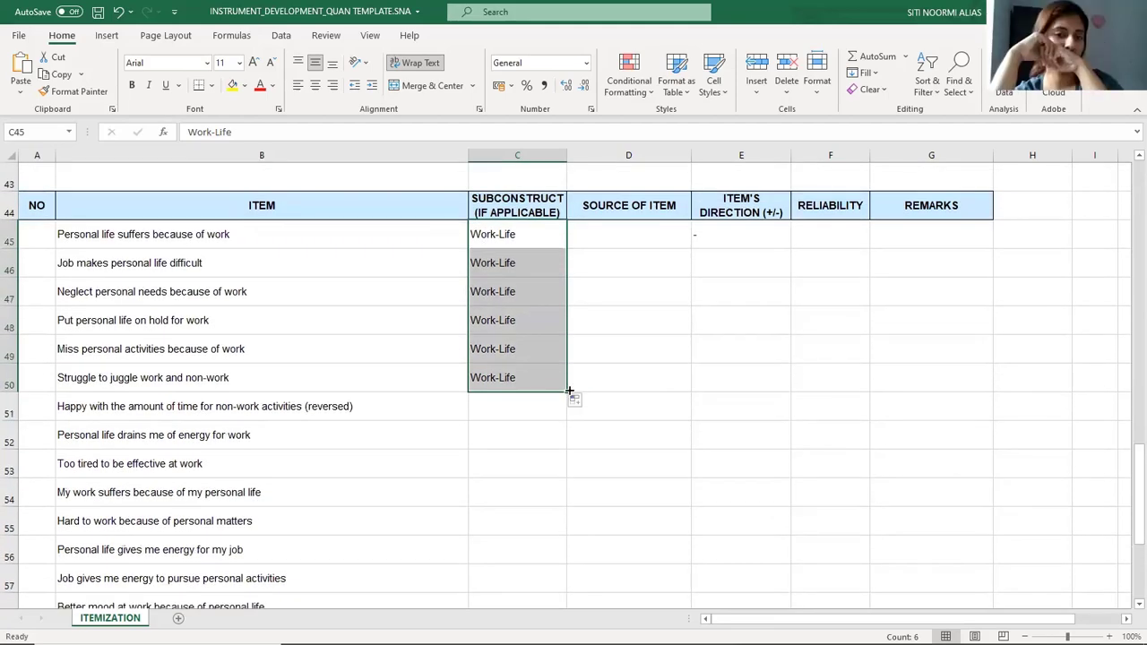
{"action": "left_click_drag", "start_coordinate": [566, 390], "coordinate": [583, 415]}
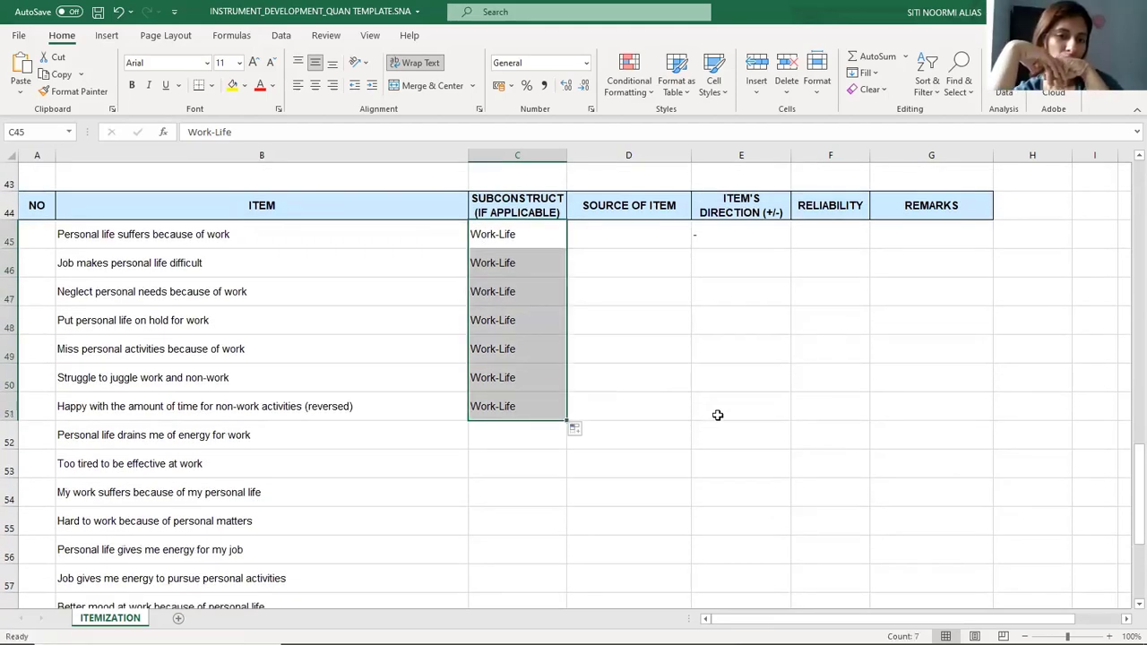
Step: Enter "+" in E51 as the reversed item's direction and fill "-" from E45 down to E50
{"action": "left_click", "coordinate": [722, 407]}
{"action": "type", "text": "'+"}
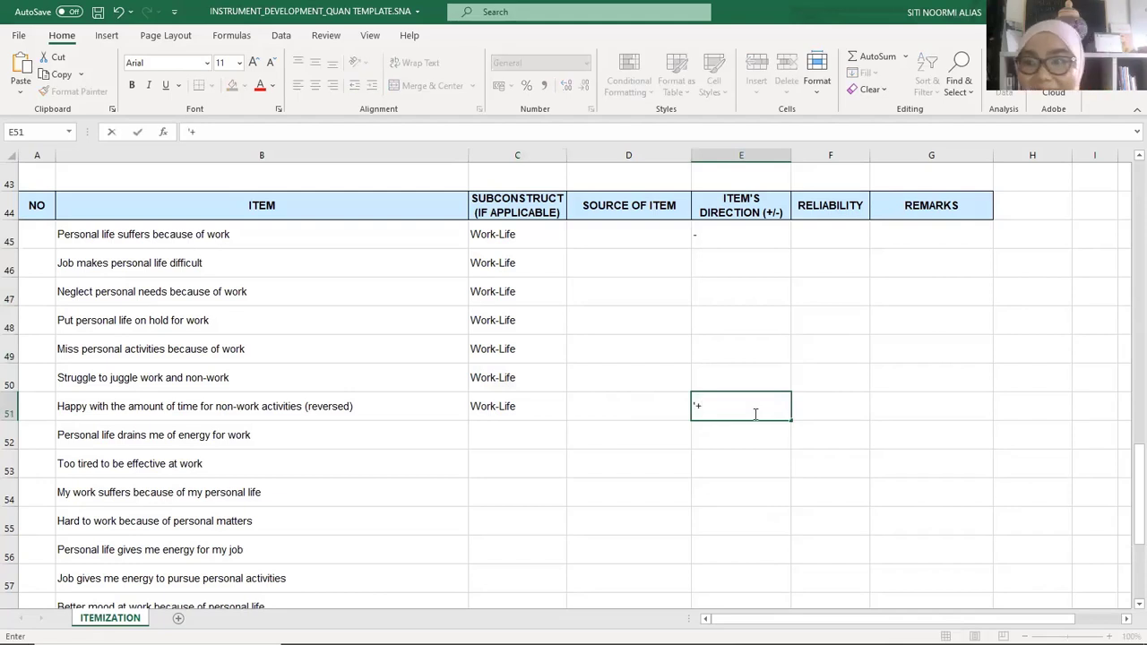
{"action": "key", "text": "Return"}
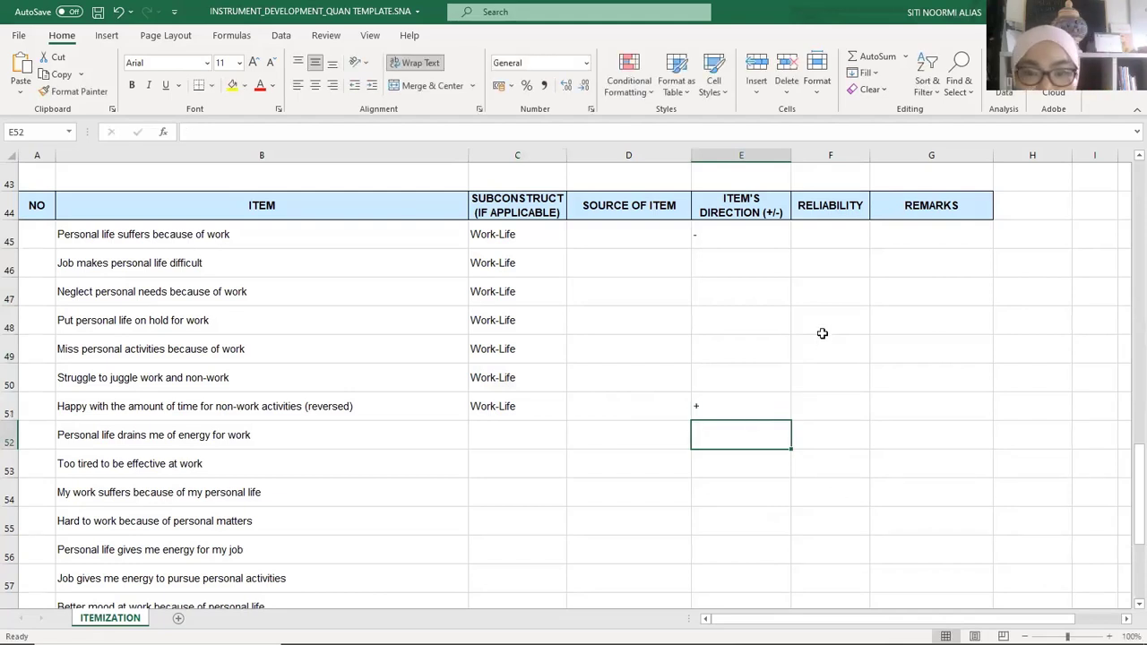
{"action": "left_click", "coordinate": [761, 238]}
{"action": "left_click_drag", "start_coordinate": [791, 249], "coordinate": [768, 389]}
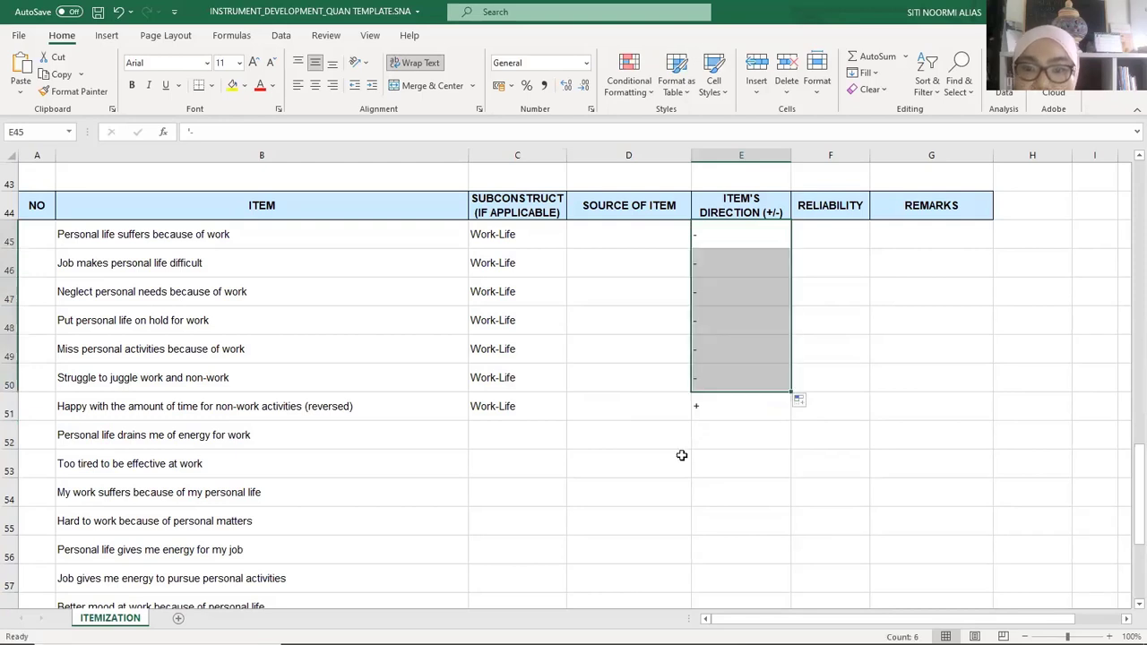
Step: Enter "-" in E52 as the direction of the item "Personal life drains me of energy for work"
{"action": "left_click", "coordinate": [510, 439]}
{"action": "scroll", "coordinate": [361, 436], "scroll_direction": "down", "scroll_amount": 1}
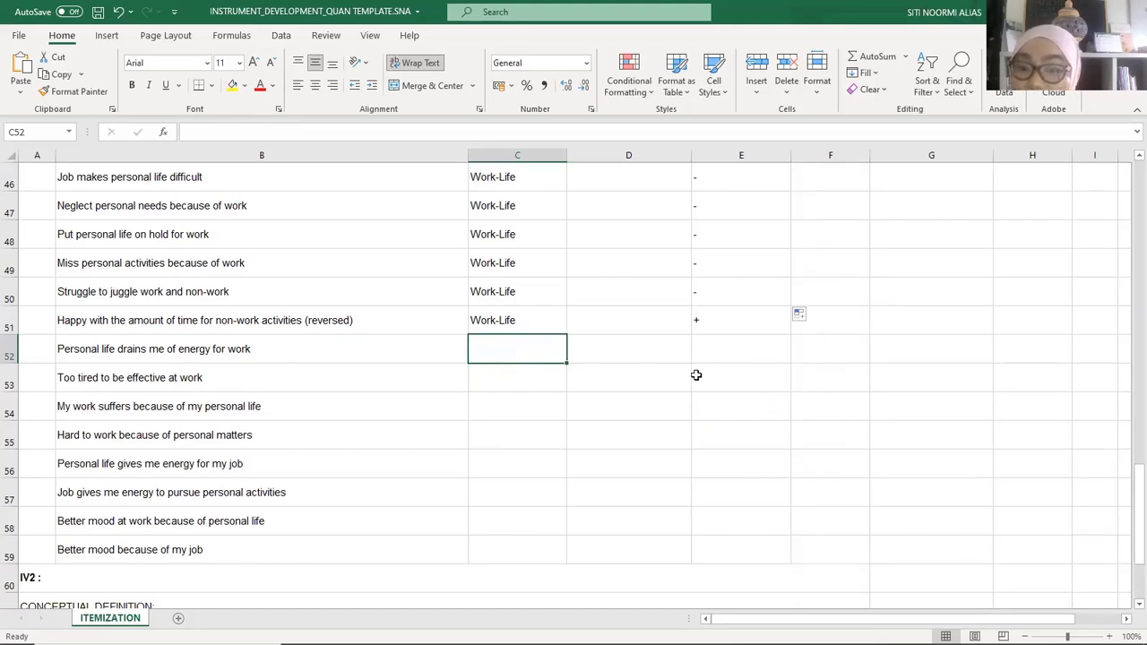
{"action": "left_click", "coordinate": [732, 354]}
{"action": "type", "text": "'"}
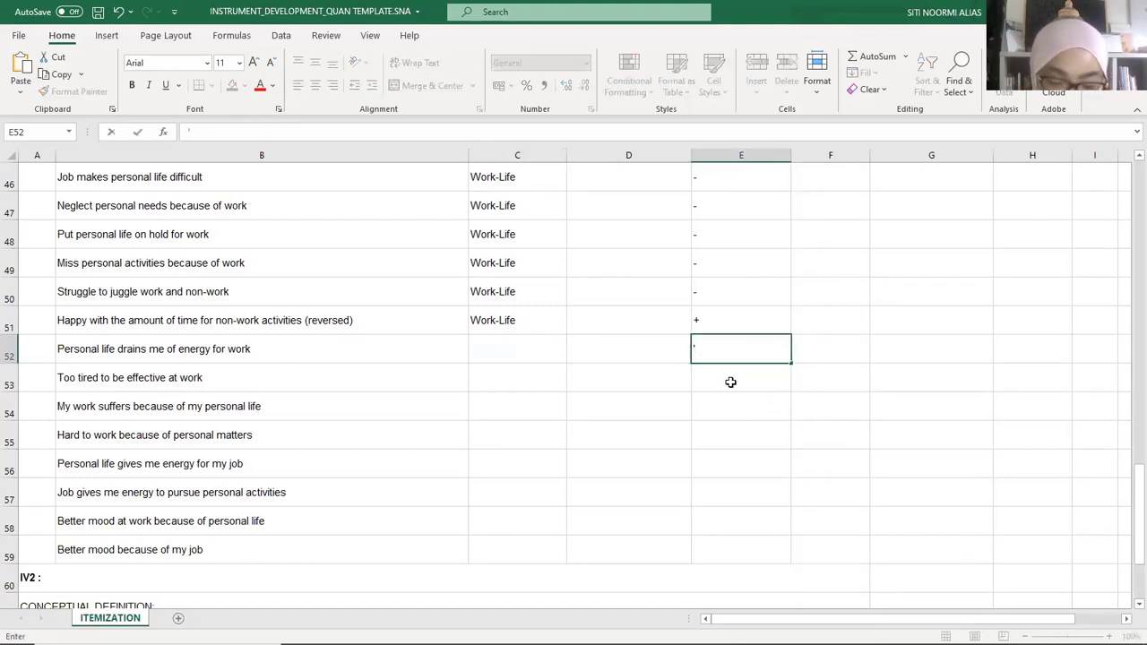
{"action": "type", "text": "-"}
{"action": "key", "text": "Return"}
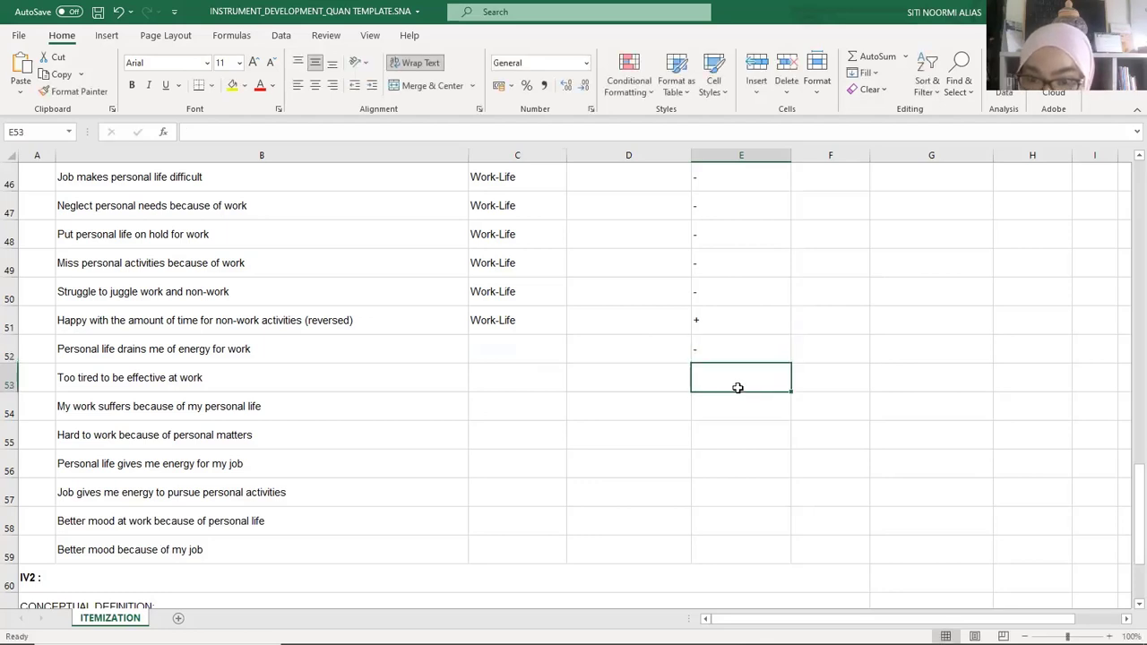
Step: Enter the subconstruct "Life-Work" in C52 and fill it down to C55
{"action": "left_click", "coordinate": [491, 347]}
{"action": "type", "text": "Life-Work"}
{"action": "left_click", "coordinate": [617, 423]}
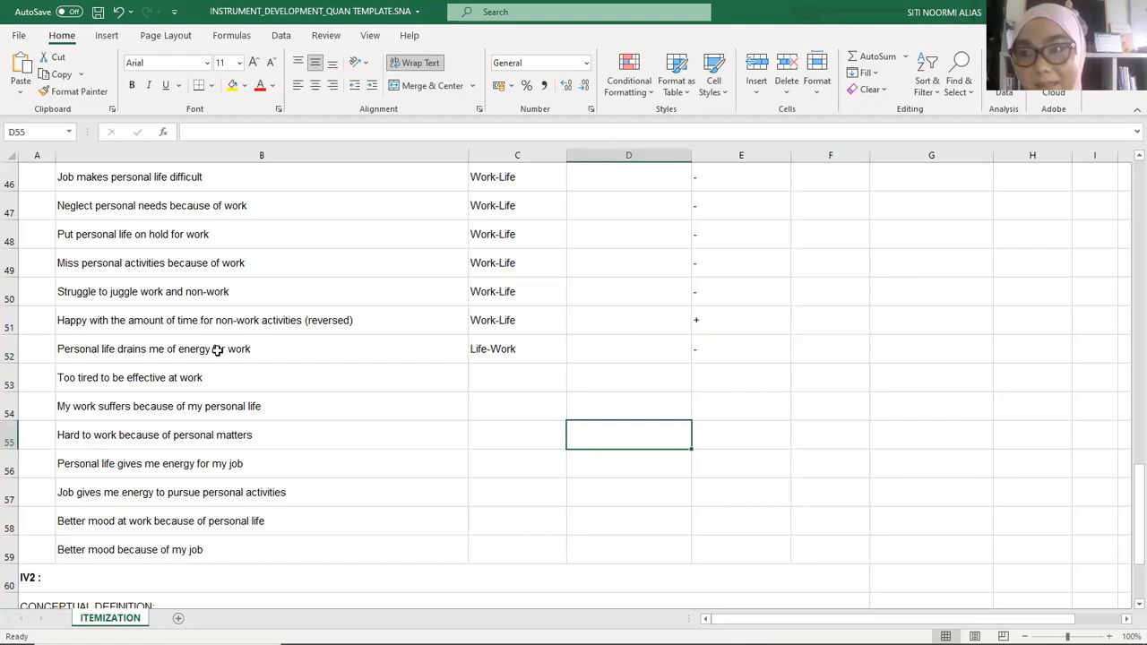
{"action": "left_click", "coordinate": [148, 387]}
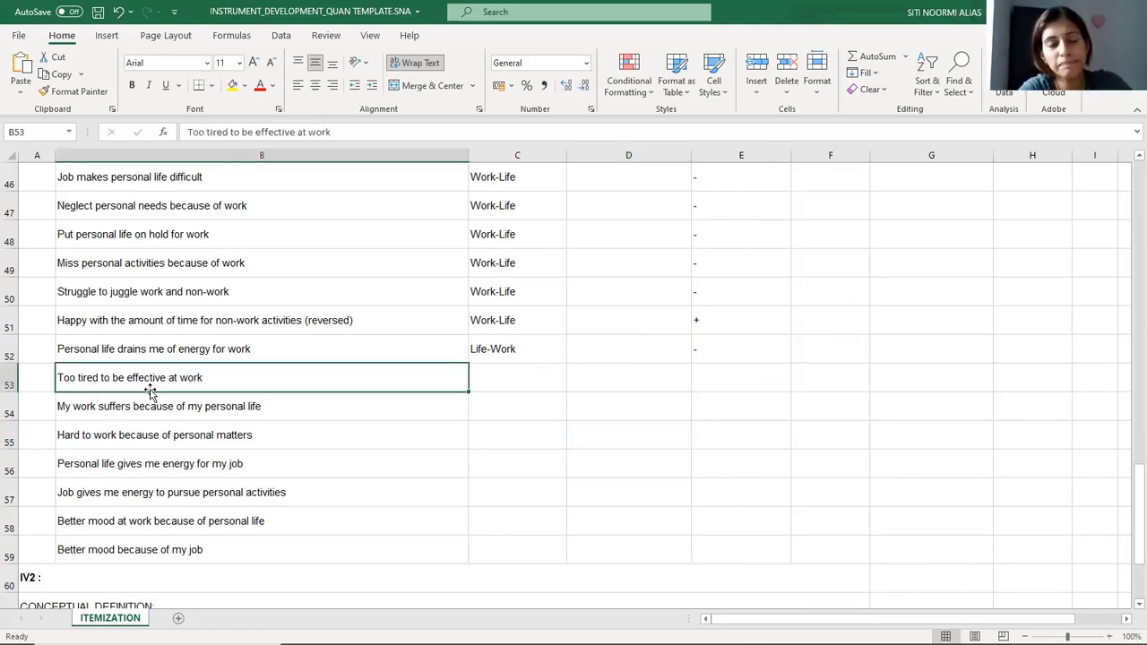
{"action": "left_click", "coordinate": [546, 358]}
{"action": "left_click_drag", "start_coordinate": [566, 362], "coordinate": [547, 437]}
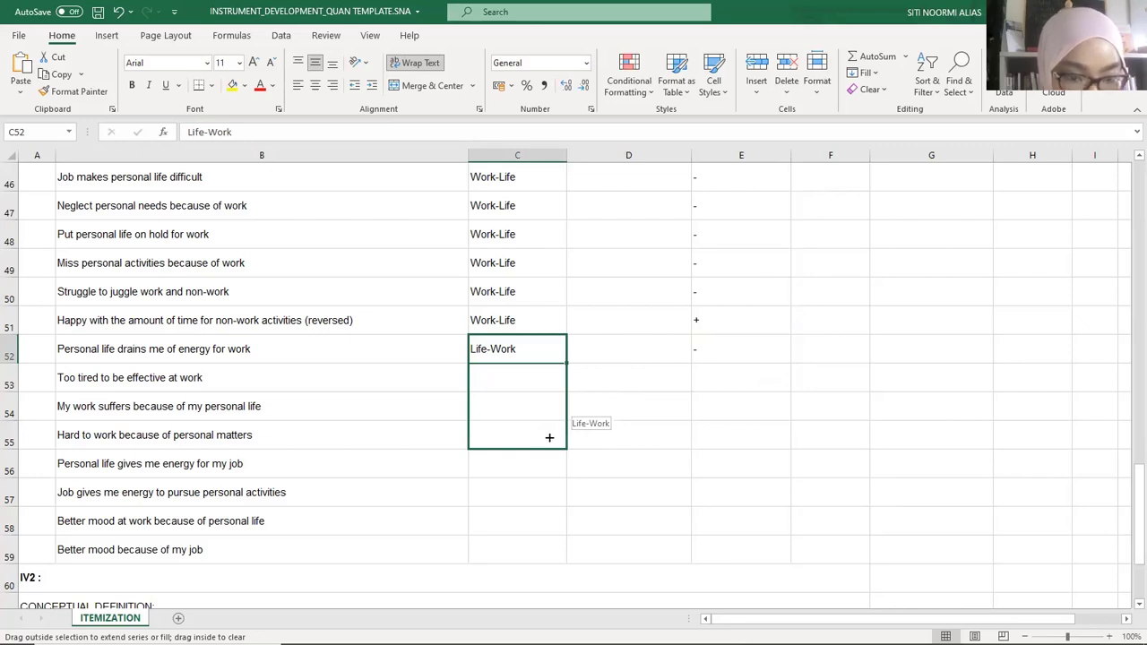
{"action": "left_click_drag", "start_coordinate": [549, 437], "coordinate": [549, 437]}
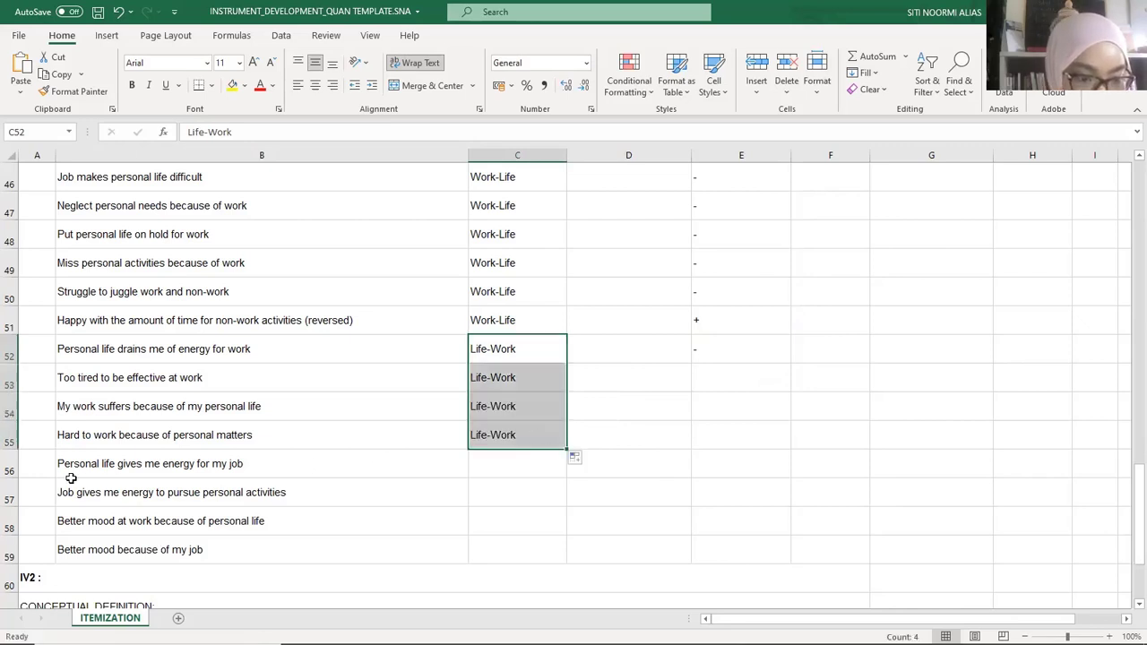
Step: Fill the "-" item direction from E52 down to E55
{"action": "left_click", "coordinate": [734, 350]}
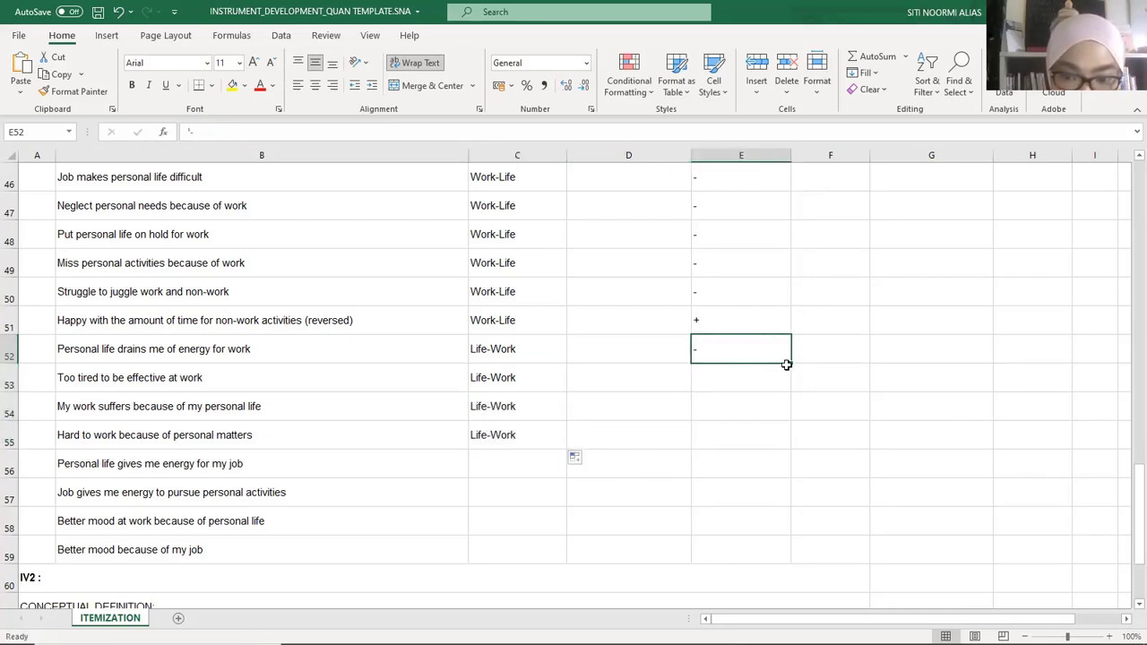
{"action": "left_click_drag", "start_coordinate": [793, 363], "coordinate": [780, 439]}
{"action": "left_click", "coordinate": [511, 465]}
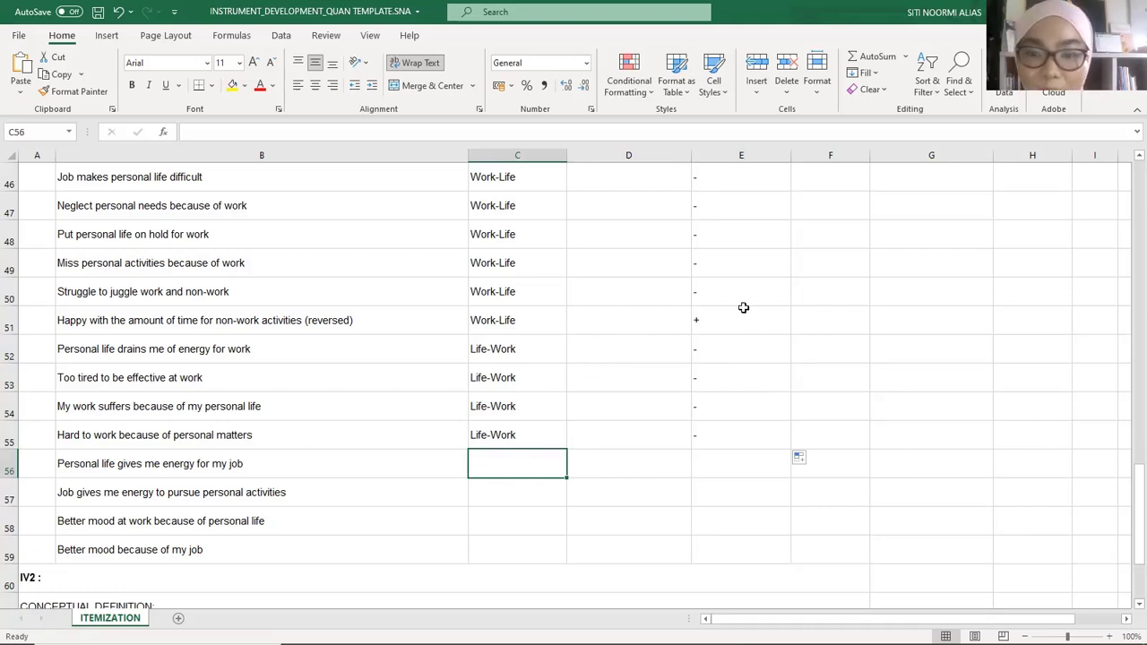
Step: Enter "+" in E56 as the direction of "Personal life gives me energy for my job" and fill it down to E59
{"action": "left_click", "coordinate": [738, 471]}
{"action": "type", "text": "'"}
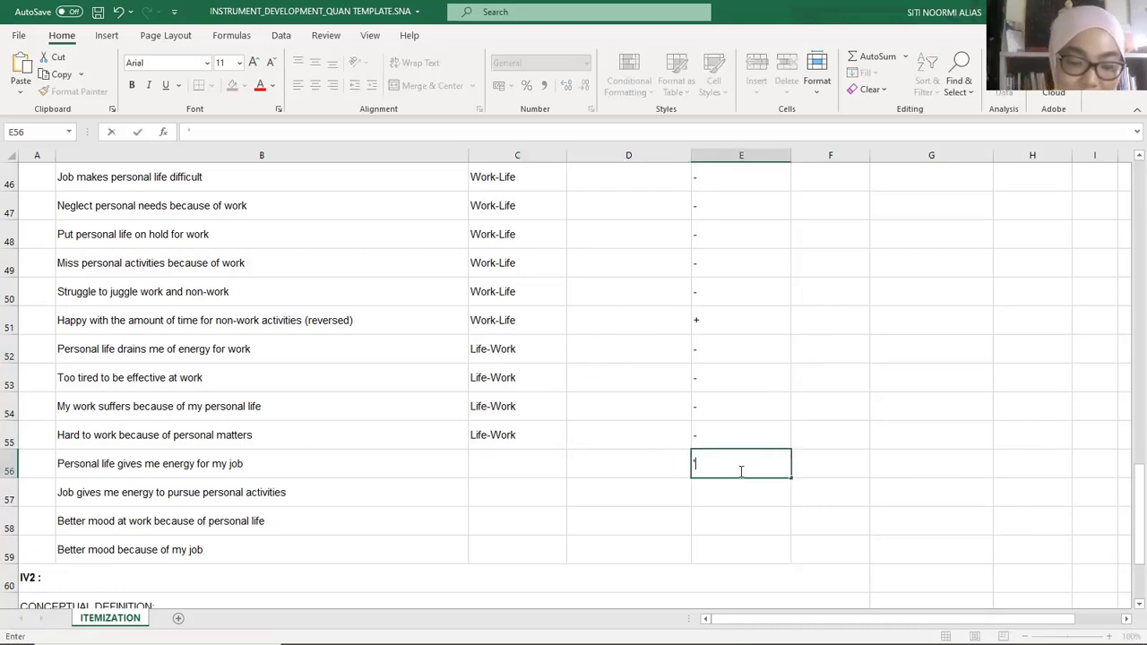
{"action": "key", "text": "Return"}
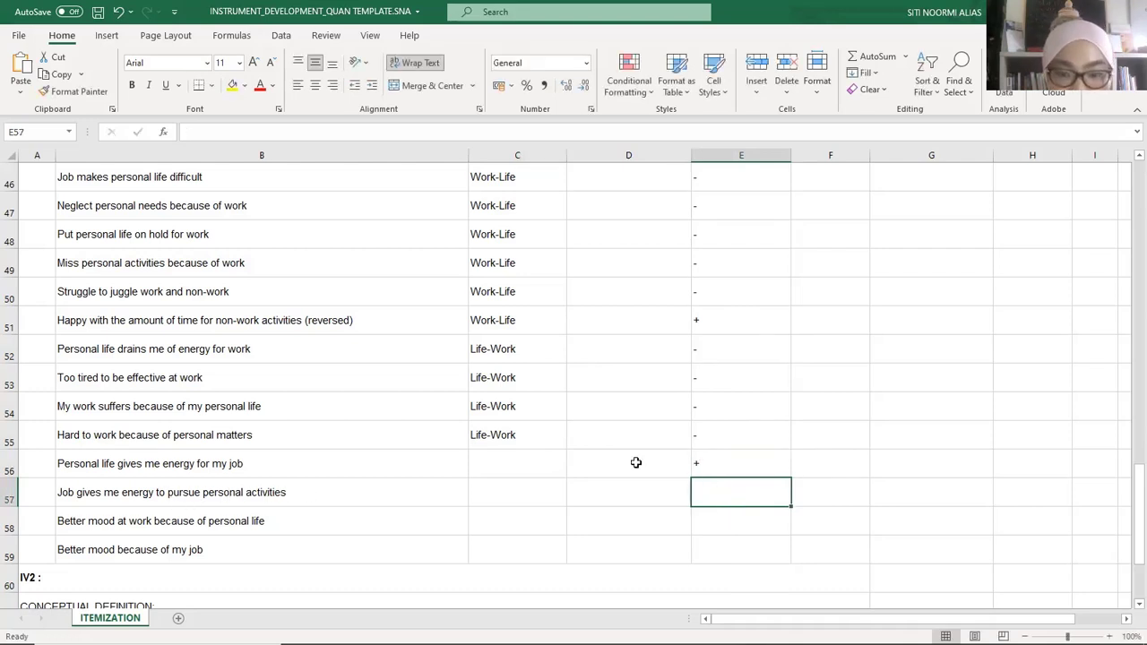
{"action": "left_click", "coordinate": [748, 471]}
{"action": "left_click_drag", "start_coordinate": [792, 478], "coordinate": [791, 549]}
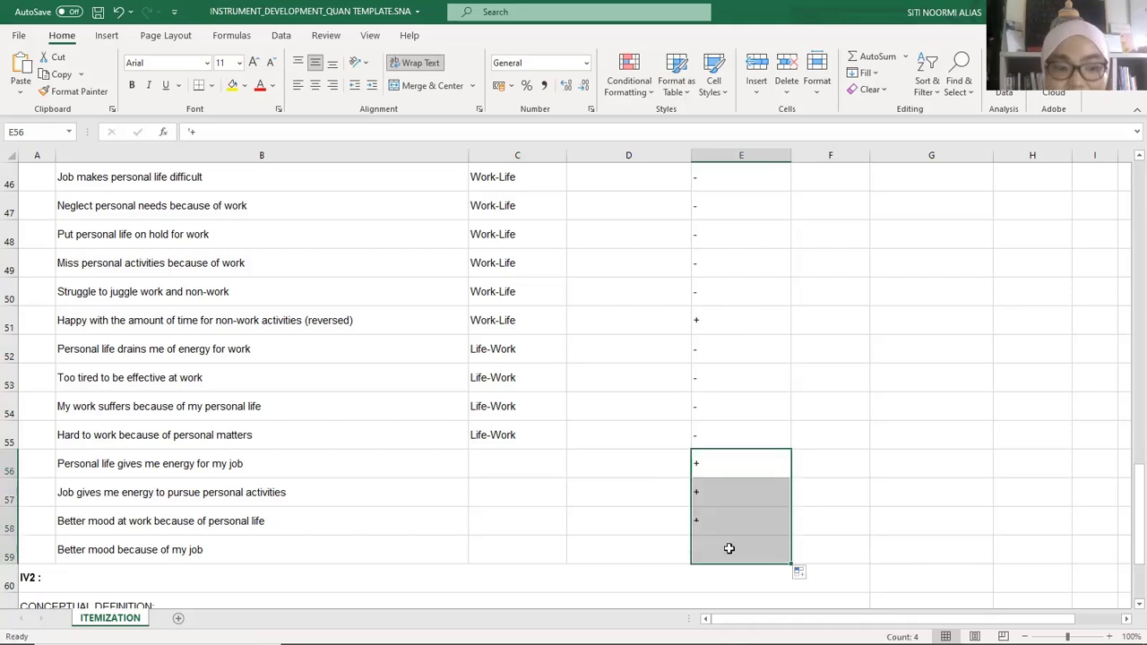
{"action": "left_click", "coordinate": [811, 484]}
Step: Review the definitions, items and item directions of the Job Performance, Moderator / Mediator and Work-Life Balance sections
{"action": "scroll", "coordinate": [810, 485], "scroll_direction": "up", "scroll_amount": 2}
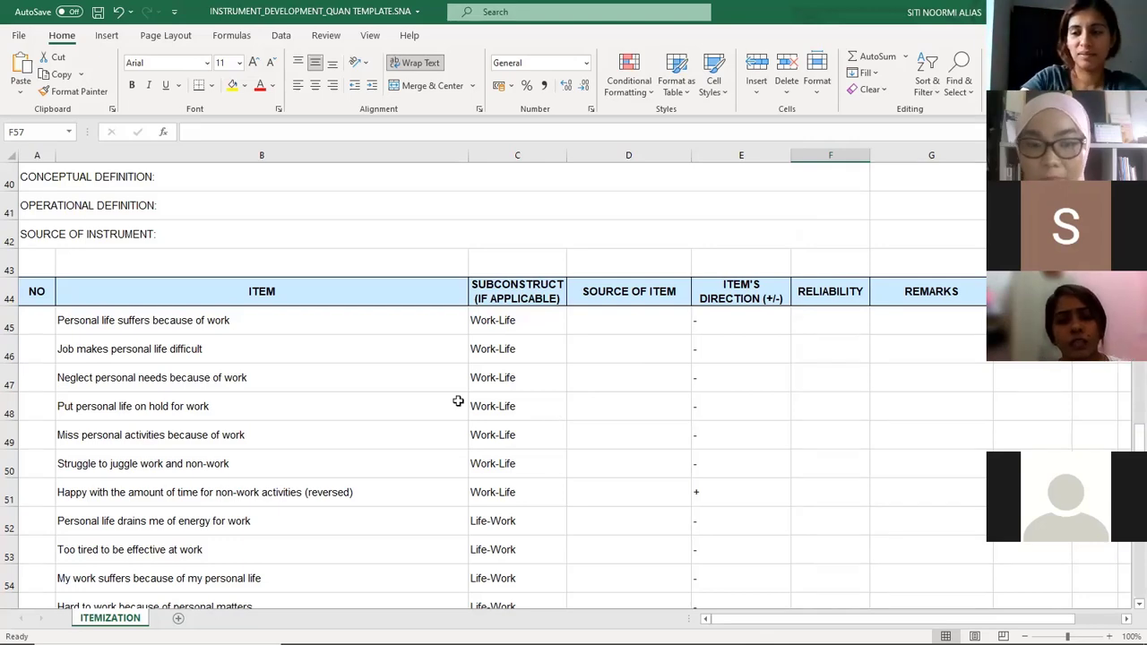
{"action": "scroll", "coordinate": [444, 404], "scroll_direction": "down", "scroll_amount": 1}
{"action": "scroll", "coordinate": [451, 409], "scroll_direction": "up", "scroll_amount": 9}
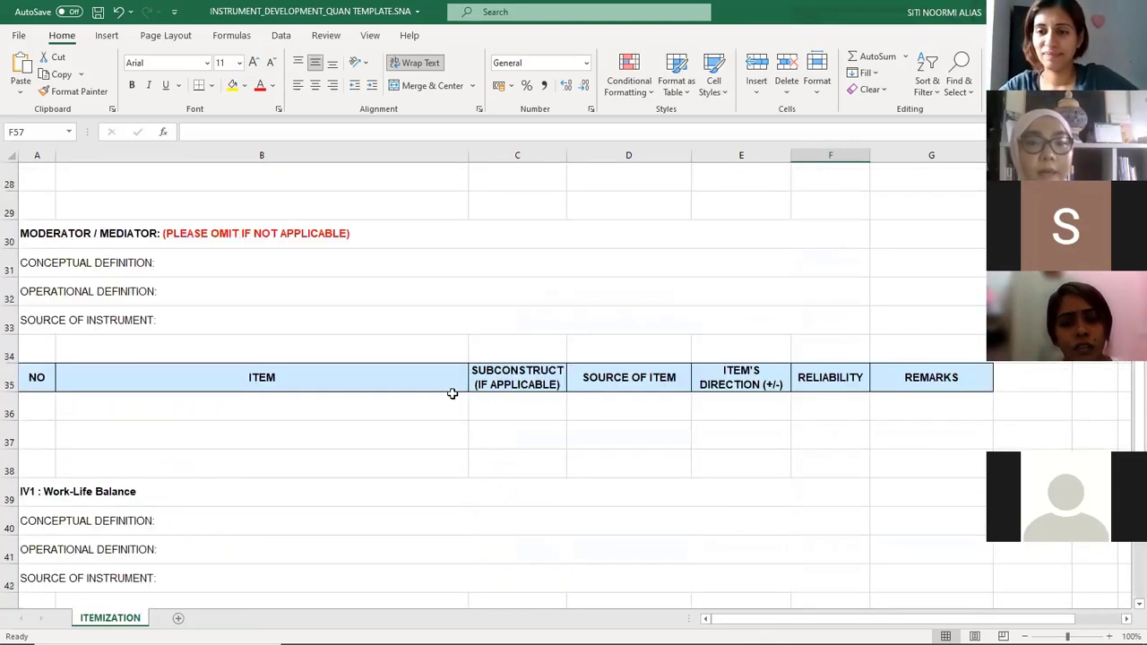
{"action": "scroll", "coordinate": [367, 332], "scroll_direction": "up", "scroll_amount": 5}
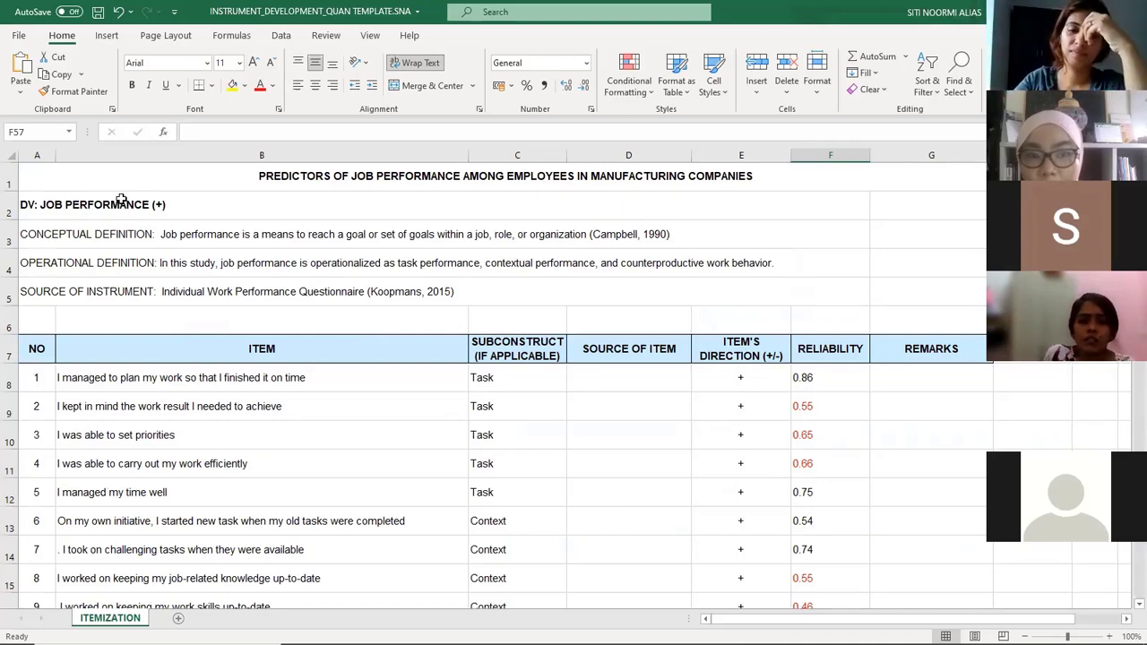
{"action": "scroll", "coordinate": [154, 371], "scroll_direction": "down", "scroll_amount": 9}
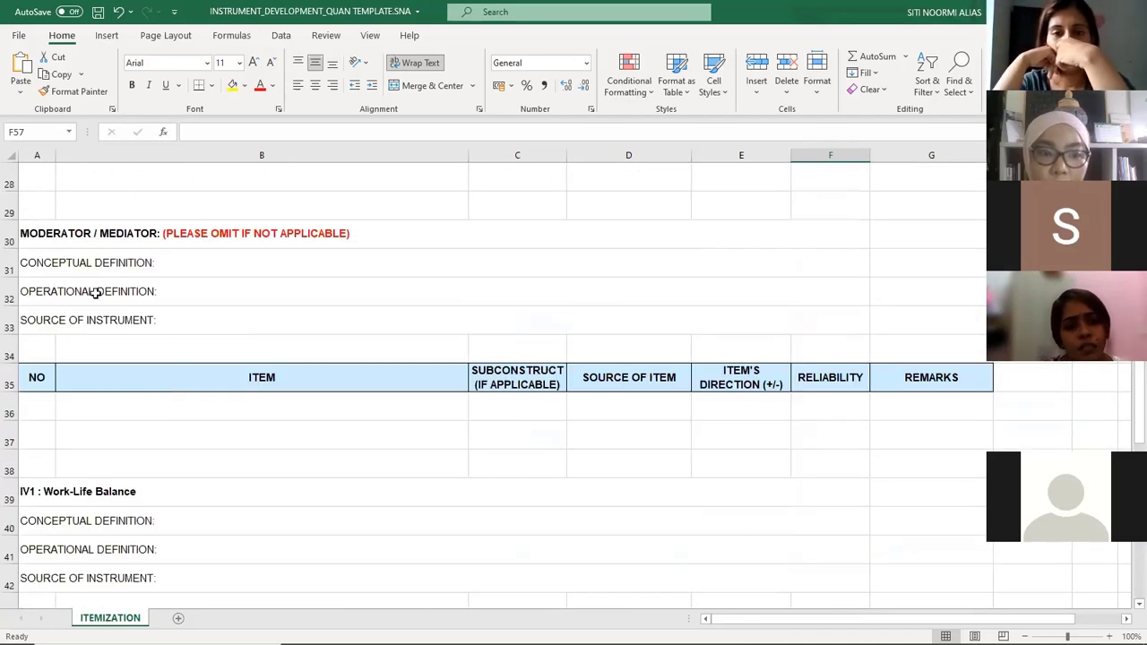
{"action": "scroll", "coordinate": [179, 386], "scroll_direction": "down", "scroll_amount": 1}
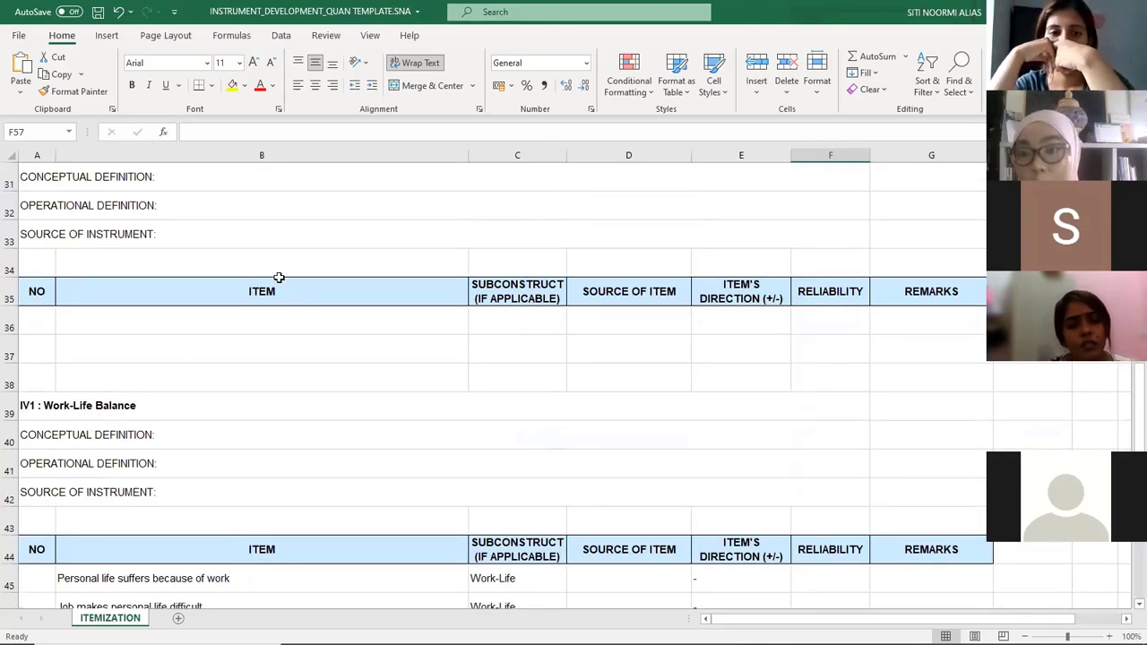
{"action": "scroll", "coordinate": [315, 305], "scroll_direction": "up", "scroll_amount": 4}
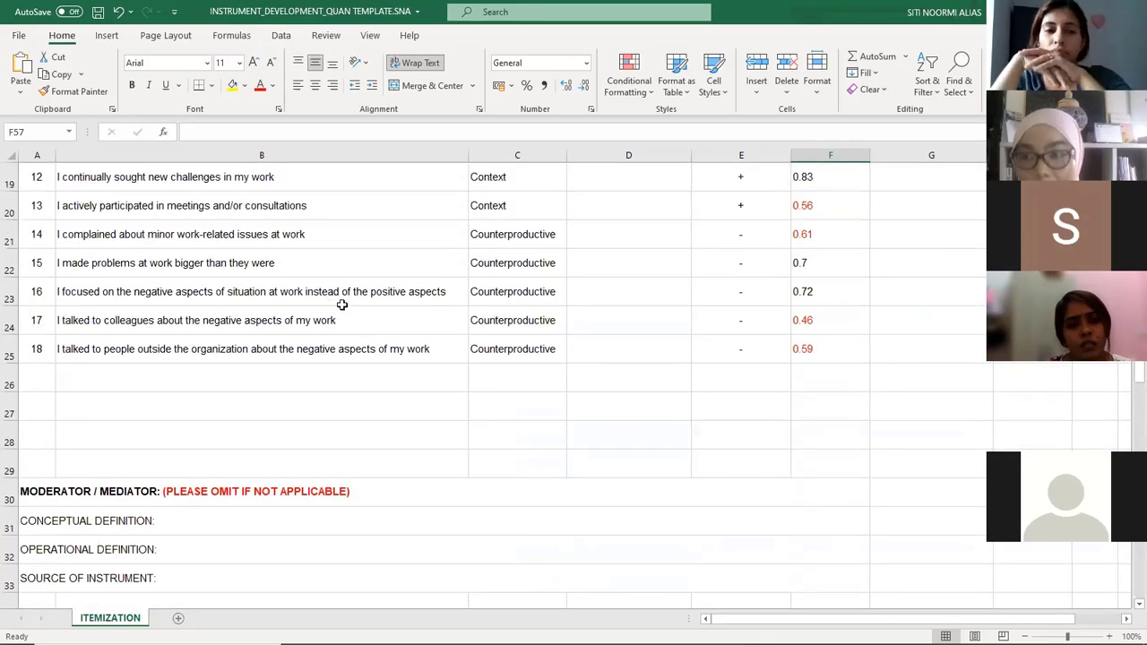
{"action": "scroll", "coordinate": [431, 339], "scroll_direction": "up", "scroll_amount": 1}
{"action": "scroll", "coordinate": [431, 338], "scroll_direction": "up", "scroll_amount": 3}
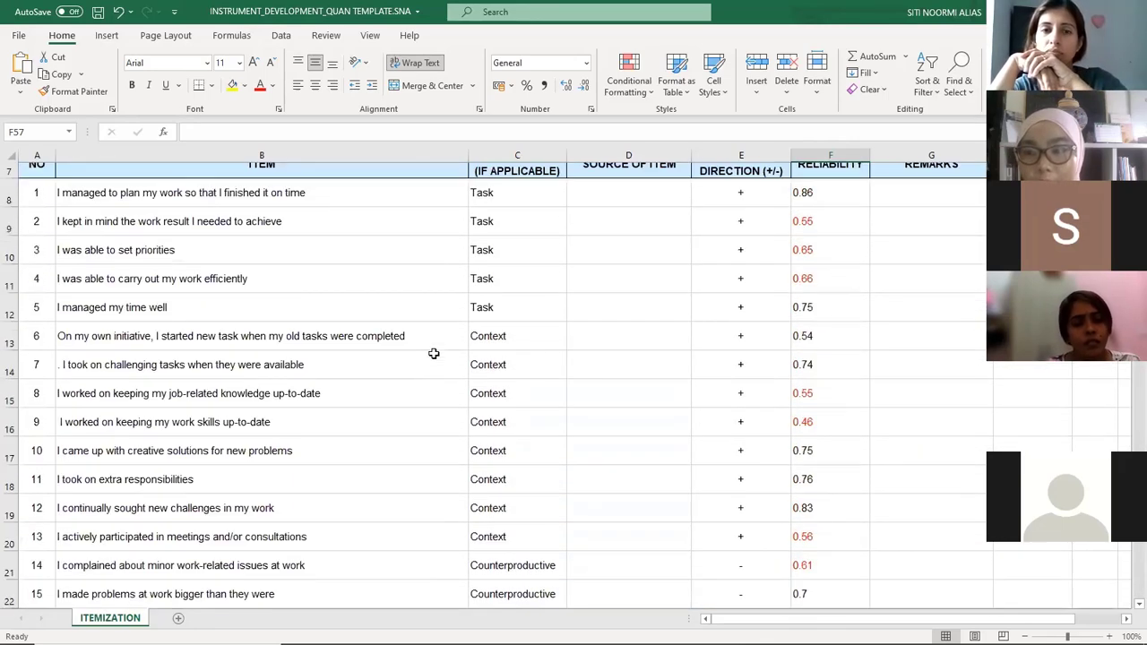
{"action": "scroll", "coordinate": [421, 403], "scroll_direction": "down", "scroll_amount": 11}
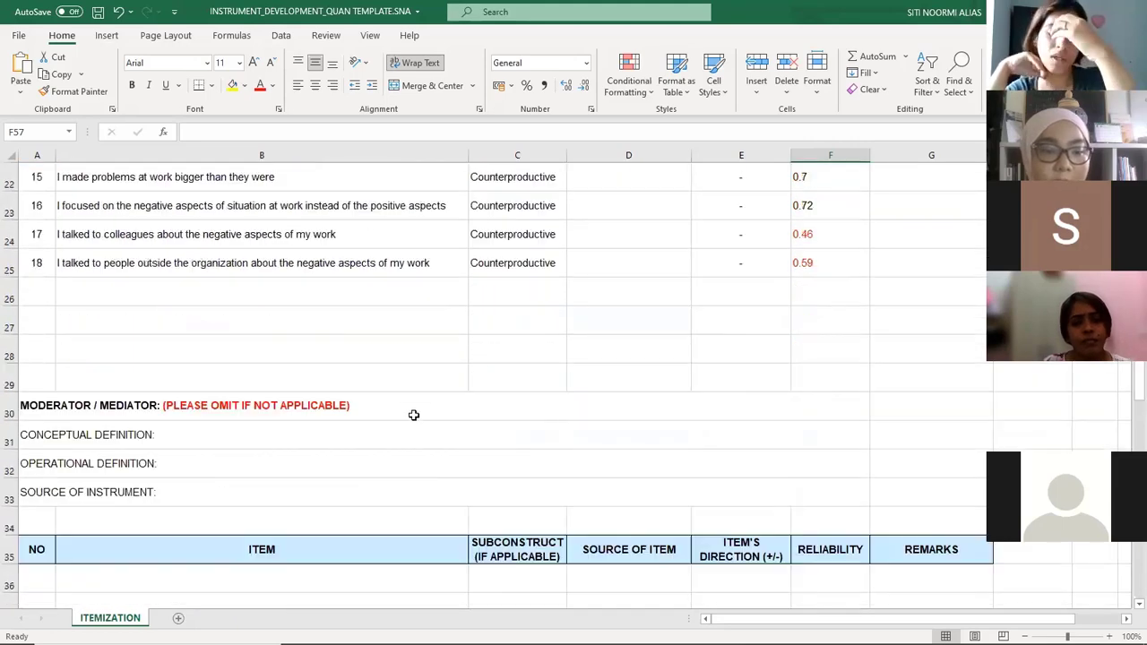
{"action": "scroll", "coordinate": [247, 470], "scroll_direction": "up", "scroll_amount": 2}
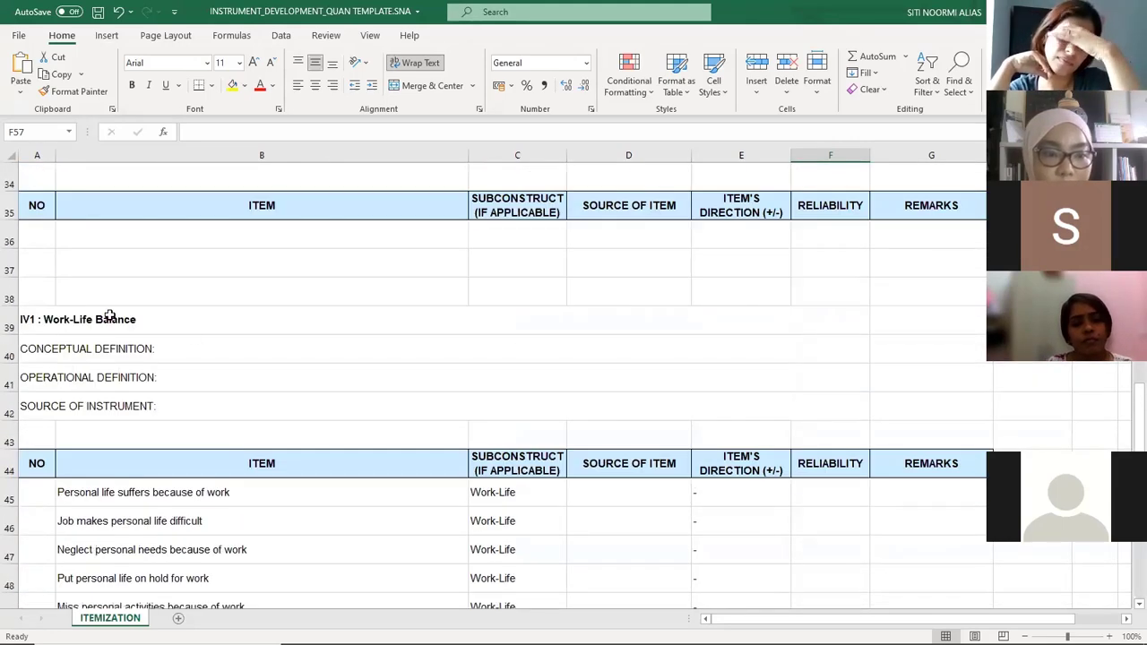
{"action": "left_click", "coordinate": [117, 330]}
{"action": "scroll", "coordinate": [182, 389], "scroll_direction": "down", "scroll_amount": 10}
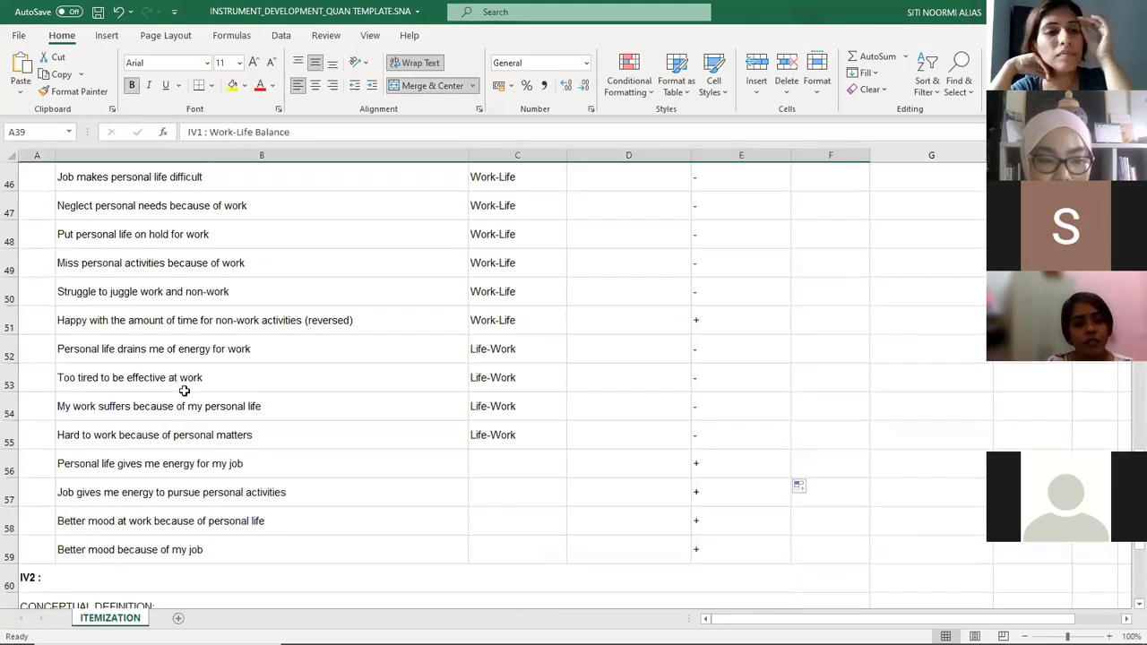
Step: Complete the IV2 heading in row 60 with the variable name "Organizational Citizenship Behavior"
{"action": "scroll", "coordinate": [184, 390], "scroll_direction": "up", "scroll_amount": 3}
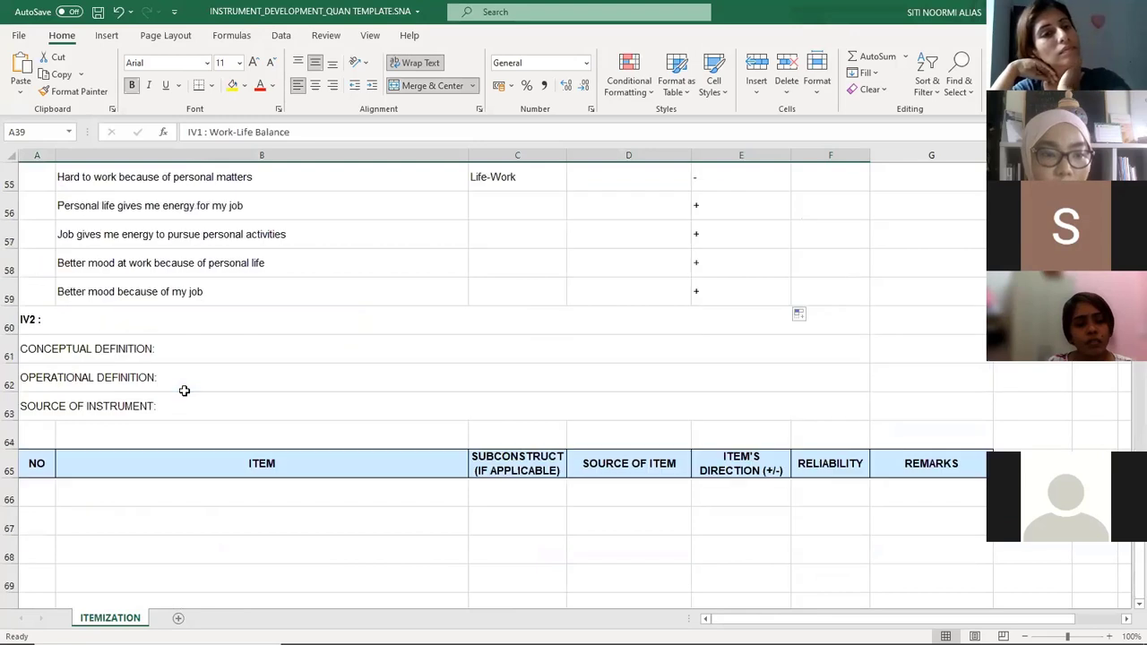
{"action": "double_click", "coordinate": [139, 321]}
{"action": "type", "text": "Pers"}
{"action": "key", "text": "BackSpace"}
{"action": "key", "text": "BackSpace"}
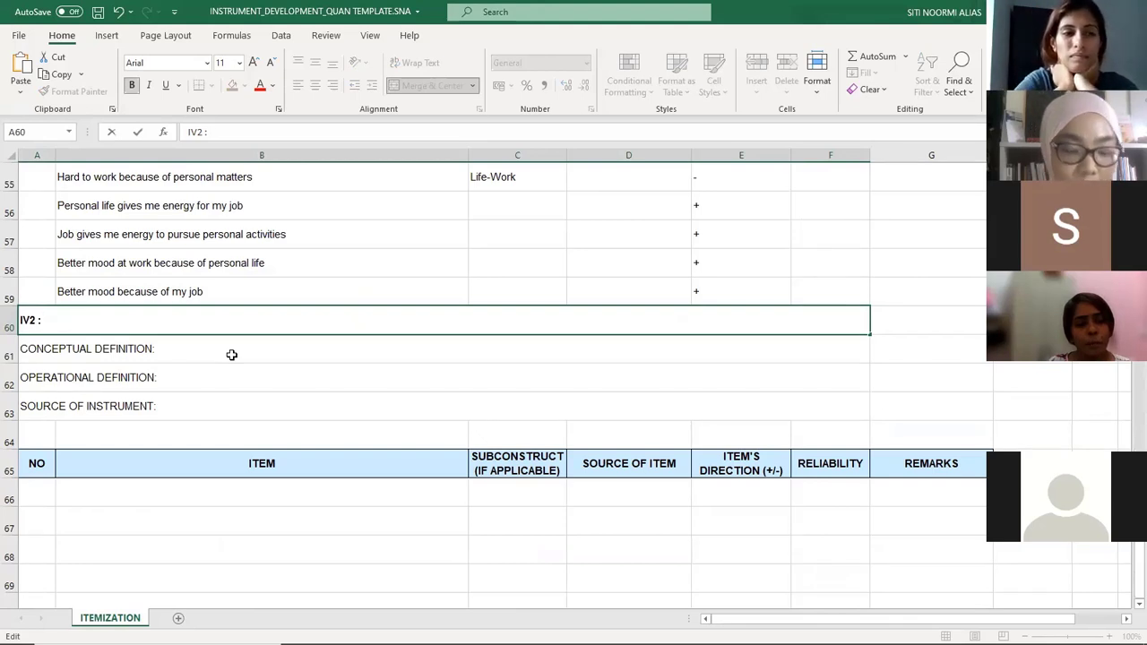
{"action": "type", "text": "Organizational"}
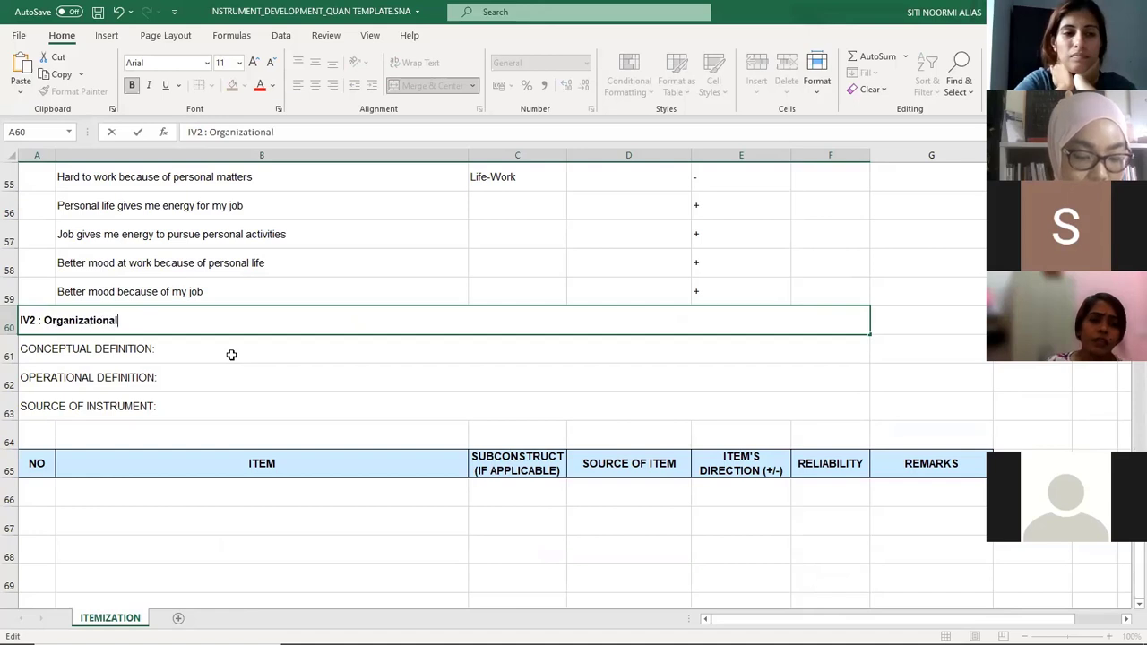
{"action": "type", "text": " Citizensh"}
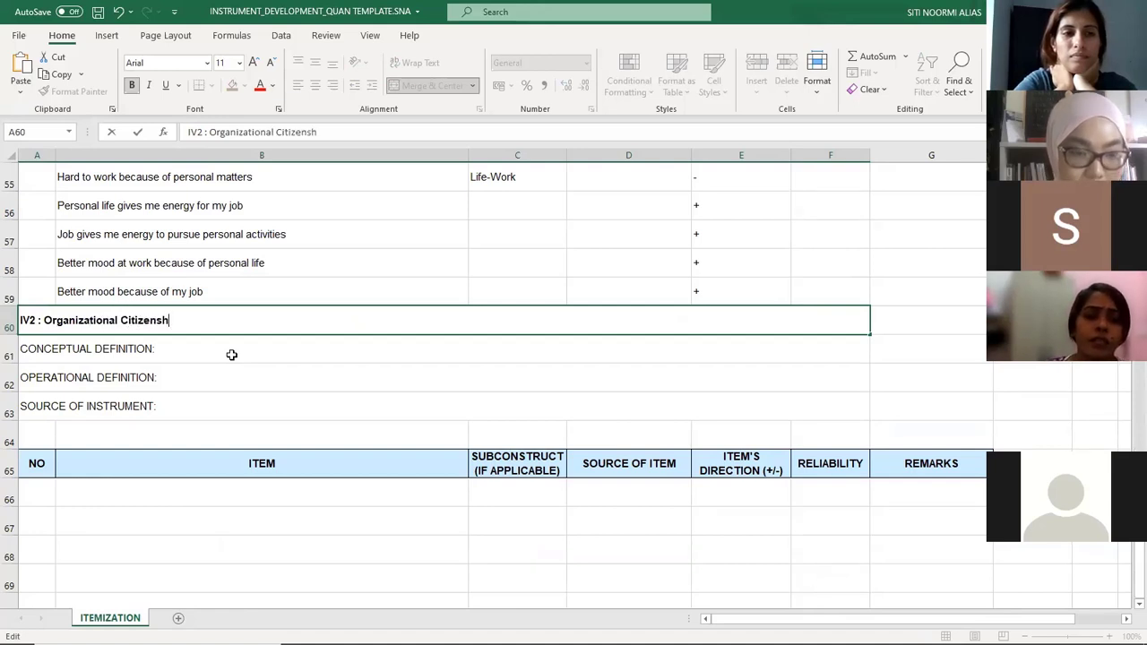
{"action": "type", "text": "ip Behavior"}
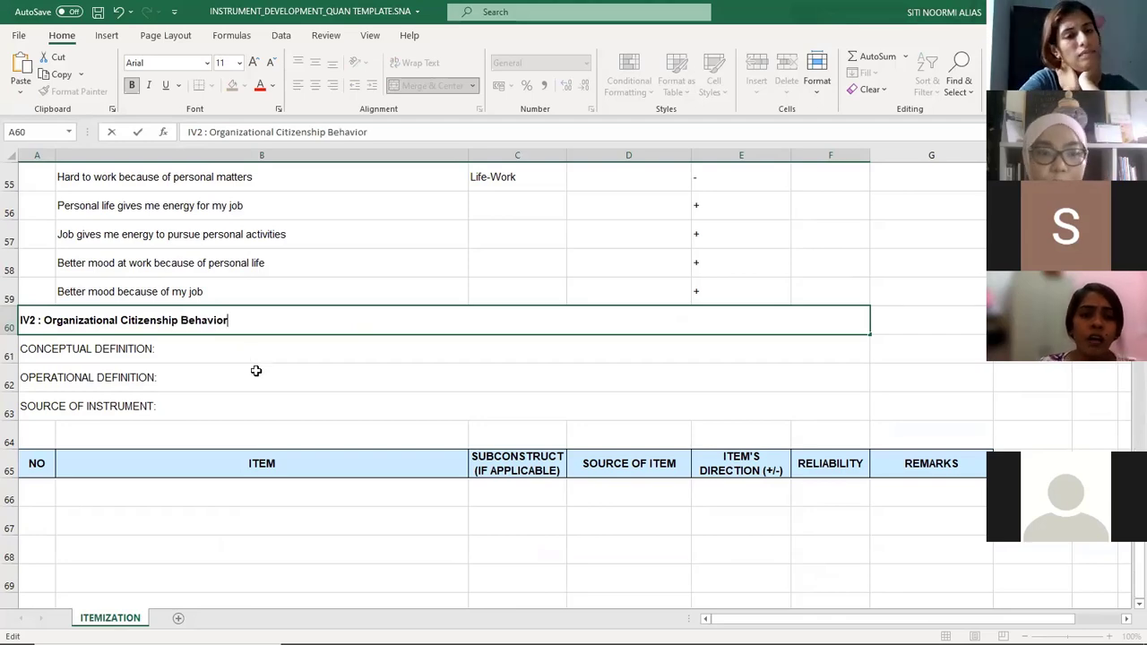
{"action": "key", "text": "Return"}
{"action": "key", "text": "Return"}
Step: Replace "PREDICTORS OF" in the sheet title in A1 with "INFLUENCE OF WORK-LIFE BALANCE AND ORGANIZATIONAL CITIZENSHIP BEHAVIOR TOWARDS"
{"action": "scroll", "coordinate": [277, 350], "scroll_direction": "up", "scroll_amount": 18}
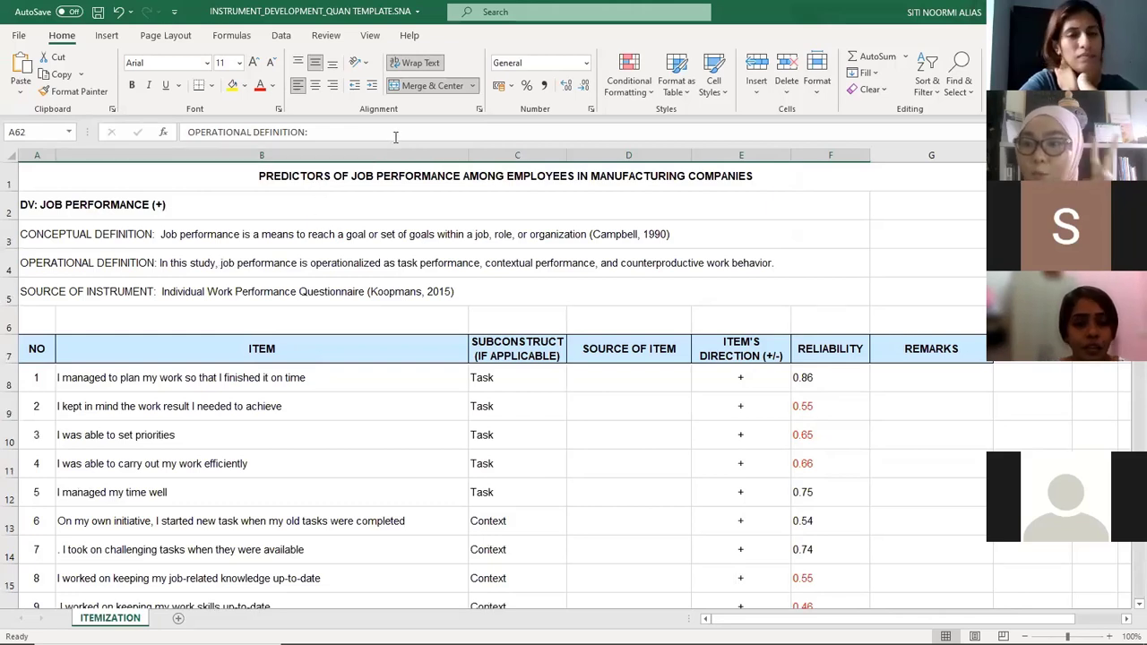
{"action": "double_click", "coordinate": [345, 177]}
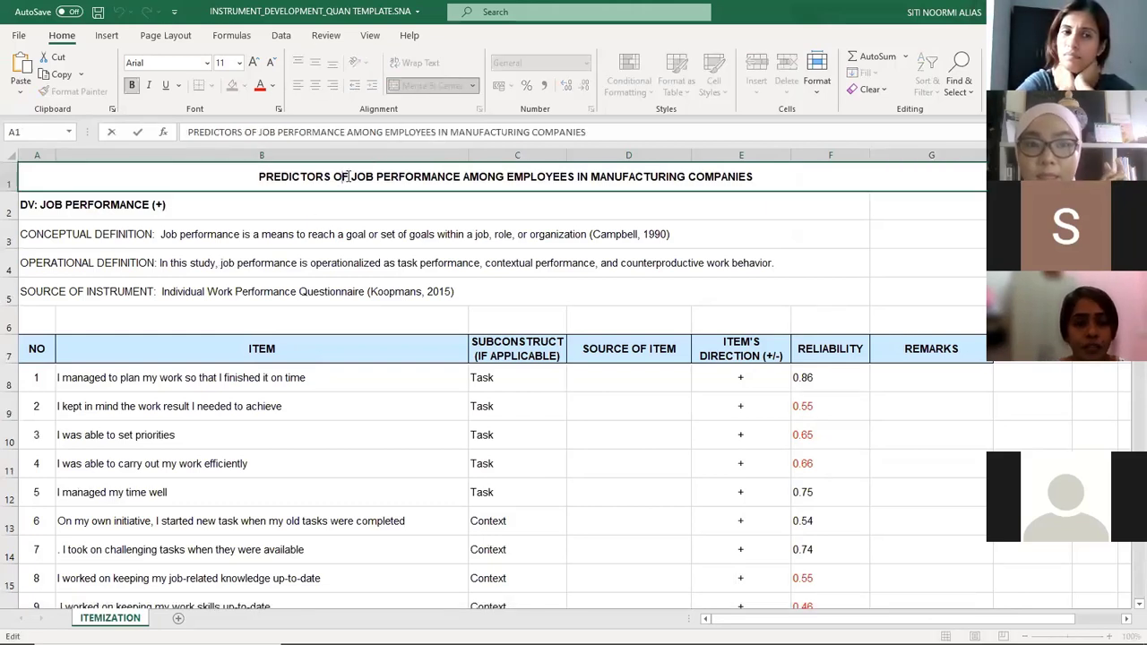
{"action": "left_click_drag", "start_coordinate": [339, 177], "coordinate": [239, 186]}
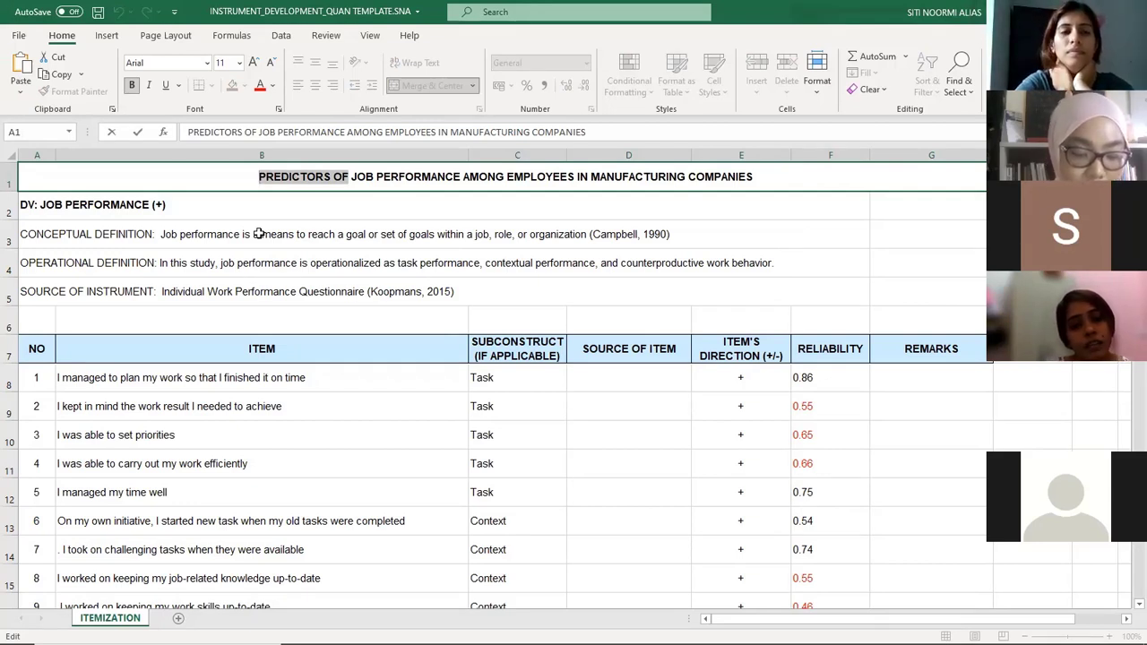
{"action": "key", "text": "BackSpace"}
{"action": "type", "text": "INFLUENCE "}
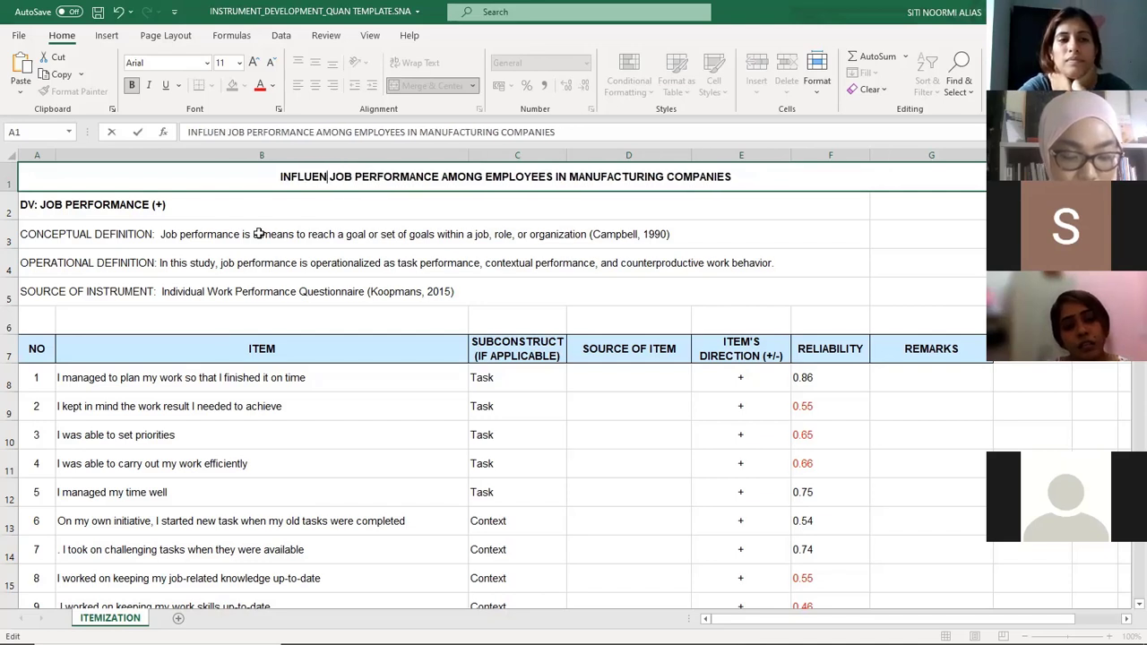
{"action": "type", "text": "OF WORK-"}
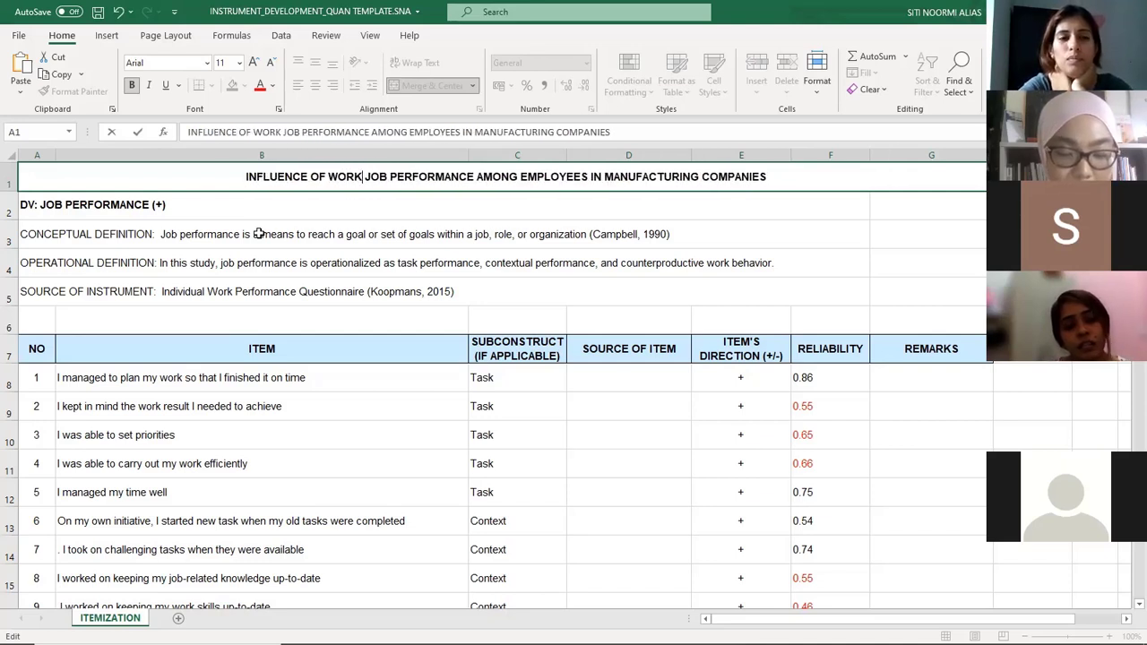
{"action": "type", "text": "LIFE BALANCE "}
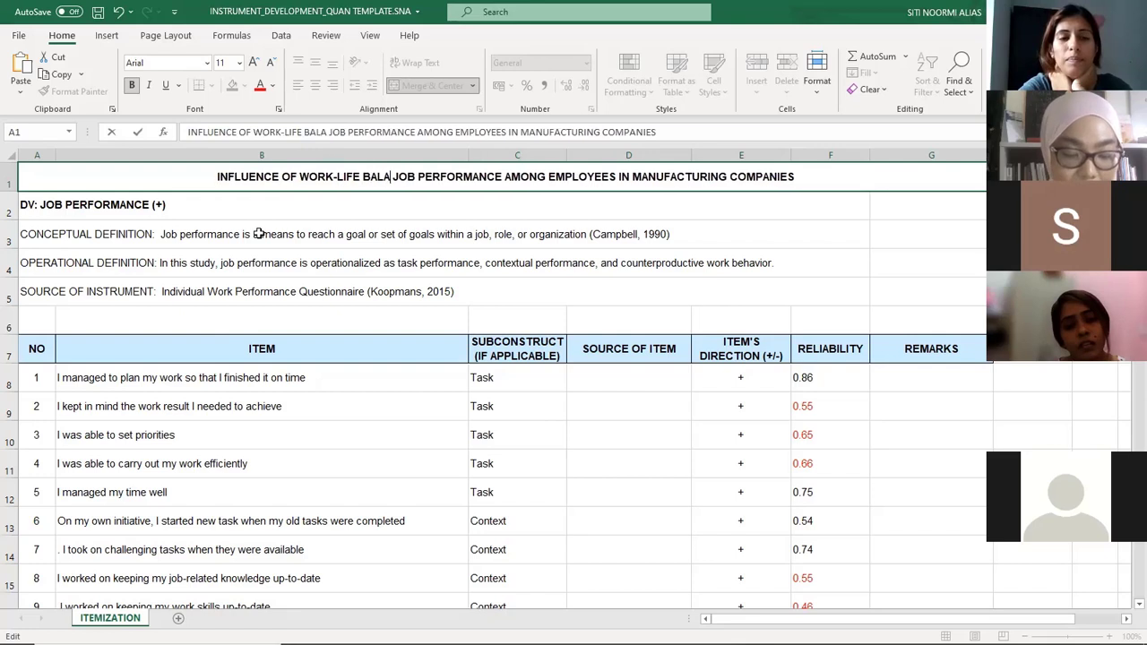
{"action": "type", "text": "AND "}
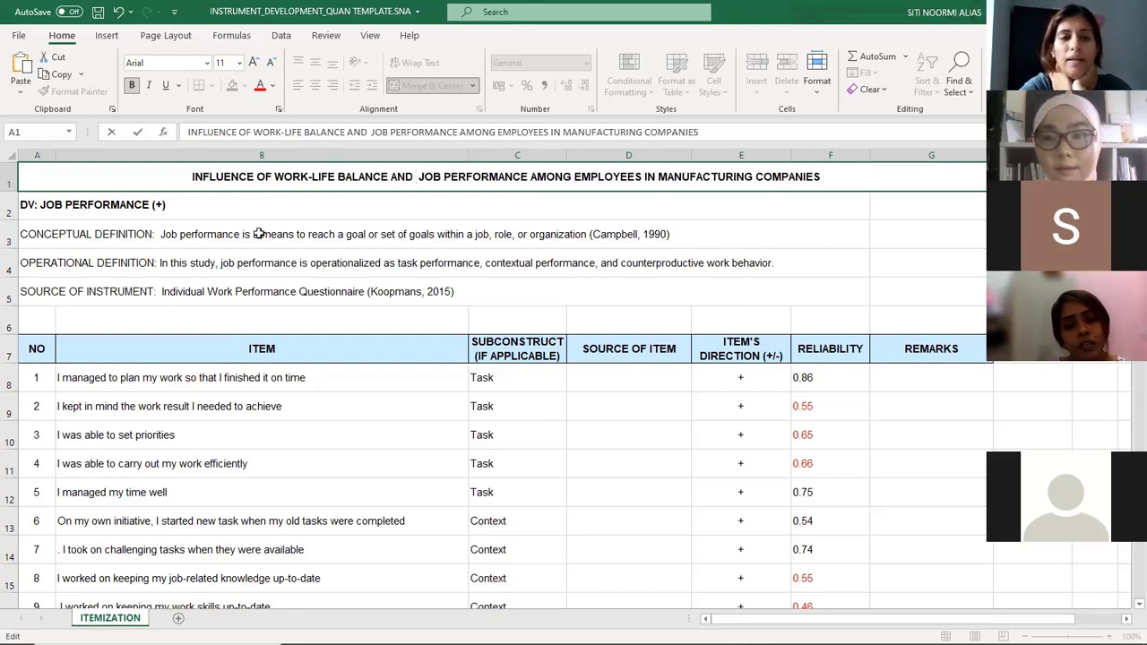
{"action": "type", "text": "ORGANIZAT"}
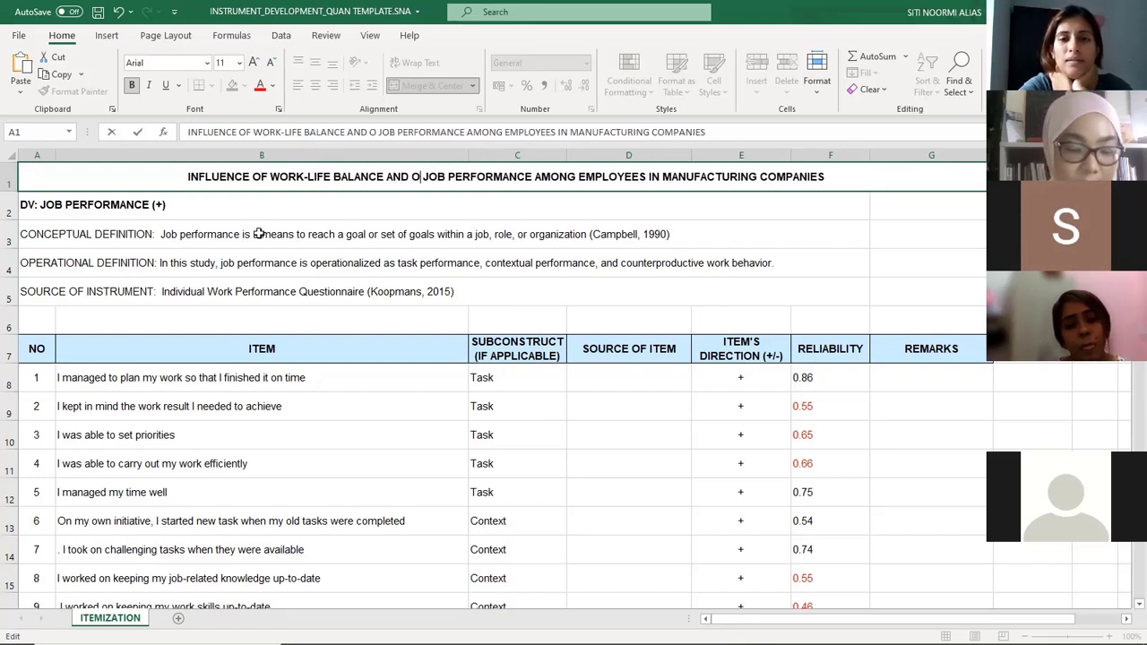
{"action": "type", "text": "IONAL CITIZ"}
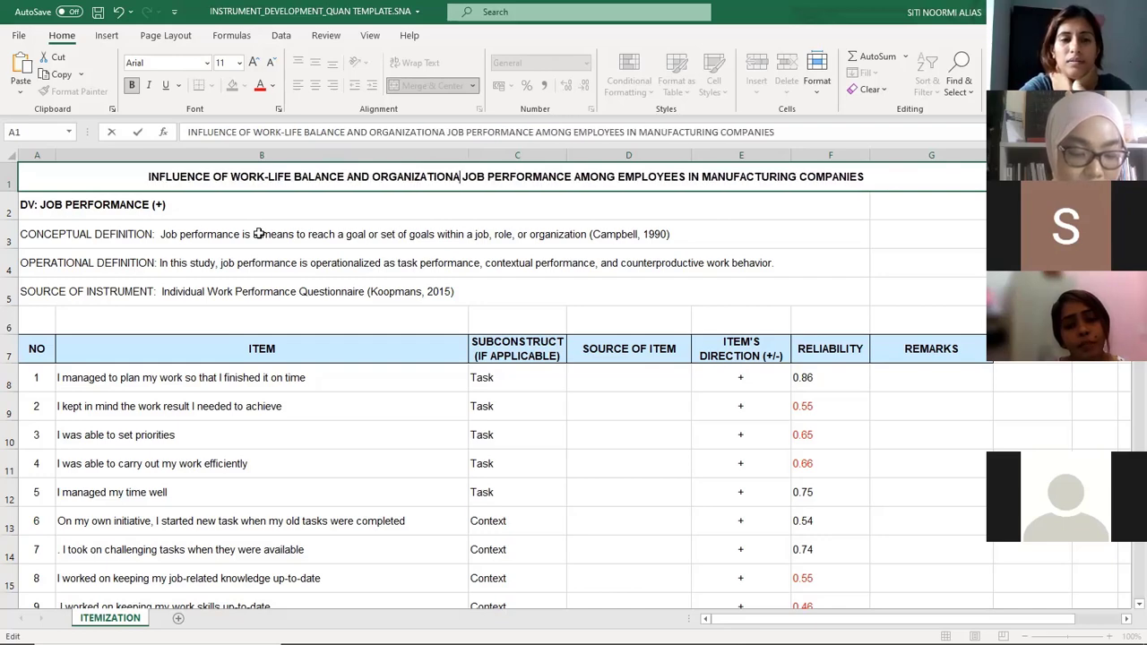
{"action": "type", "text": "ENSHIP BEHAV"}
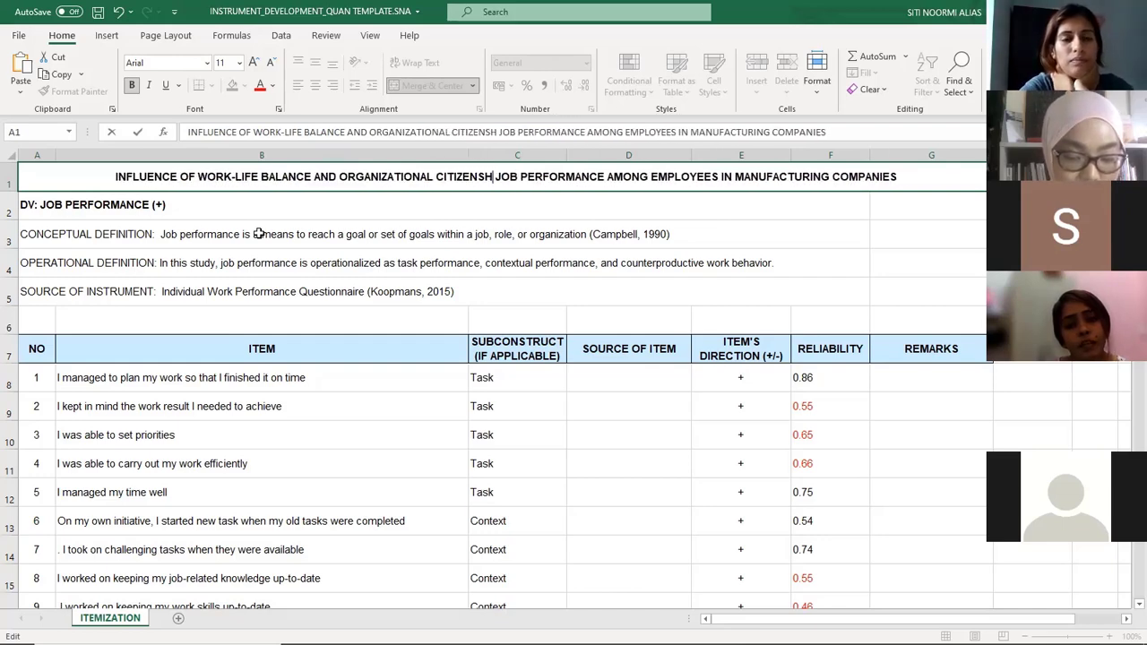
{"action": "type", "text": "IOR "}
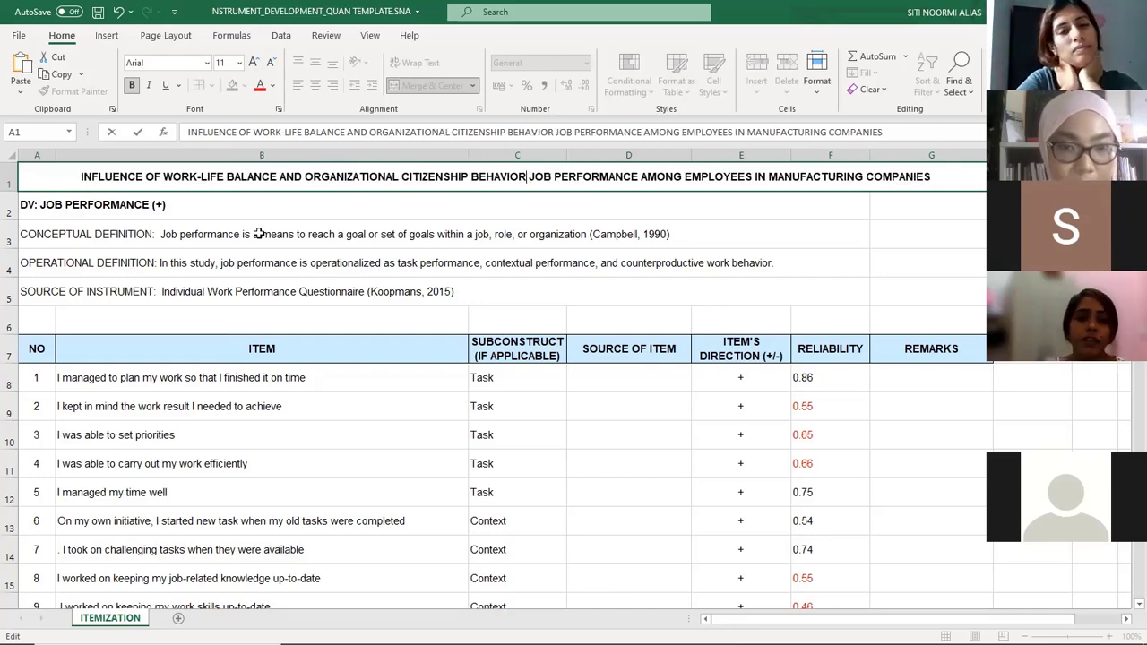
{"action": "type", "text": "TOWARDS"}
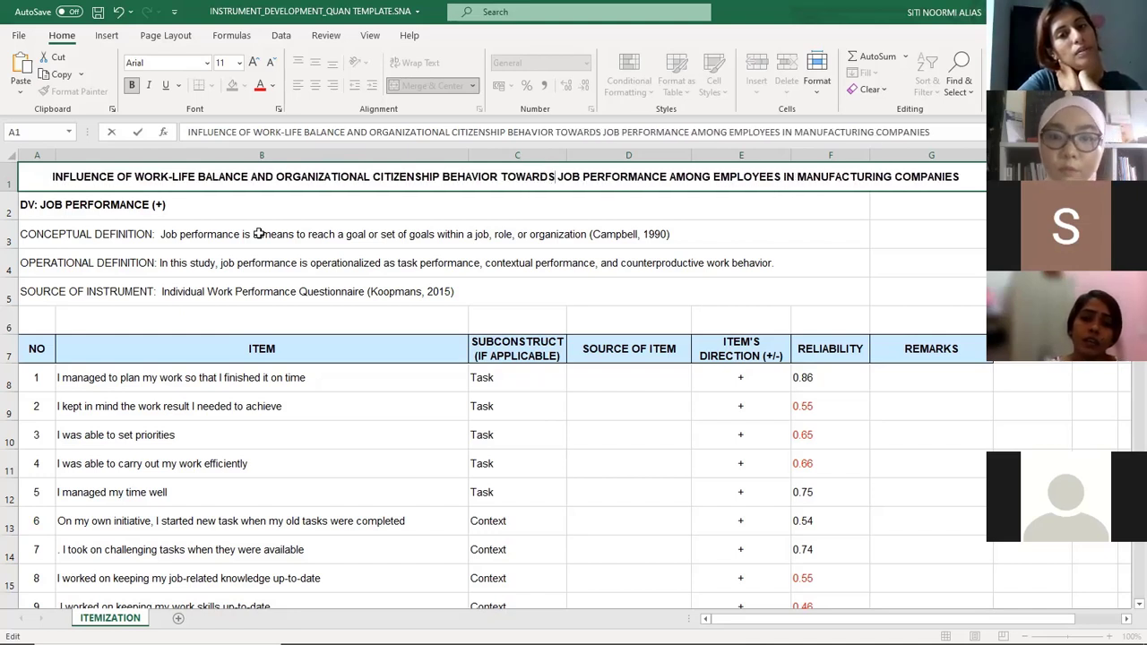
{"action": "left_click", "coordinate": [510, 230]}
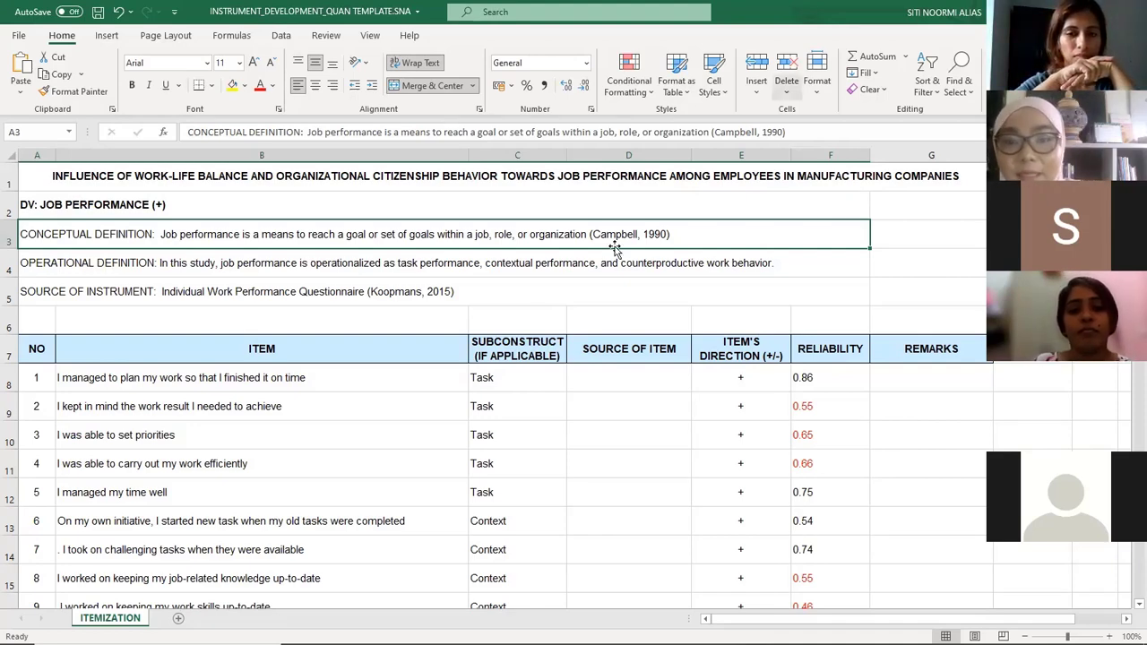
{"action": "scroll", "coordinate": [552, 316], "scroll_direction": "down", "scroll_amount": 14}
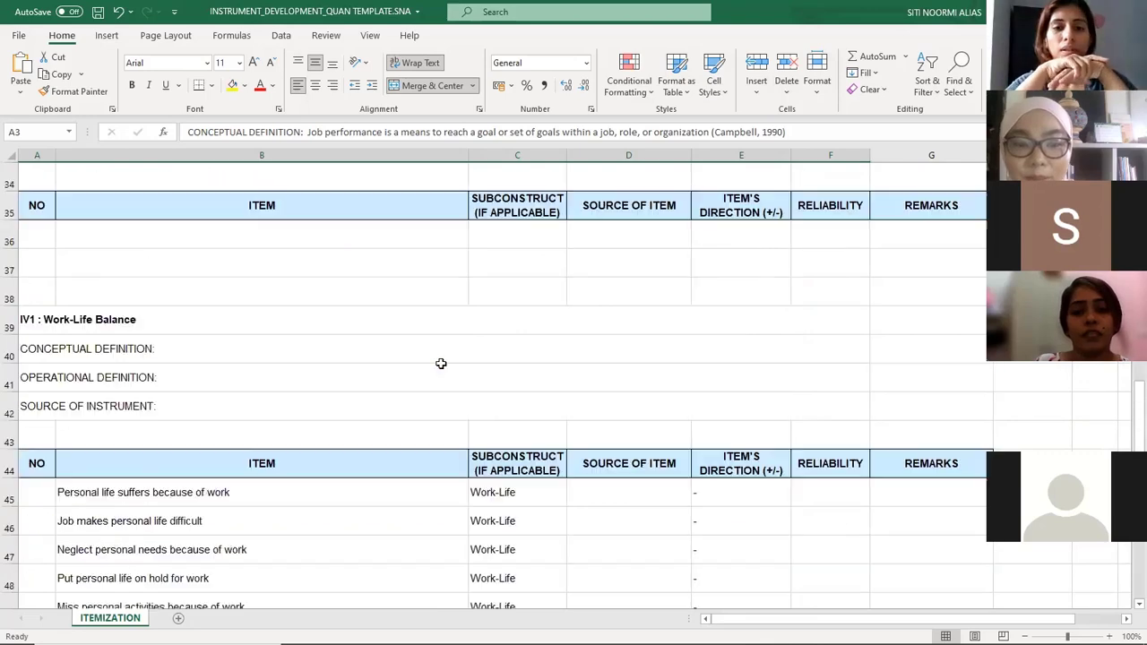
{"action": "scroll", "coordinate": [463, 373], "scroll_direction": "down", "scroll_amount": 6}
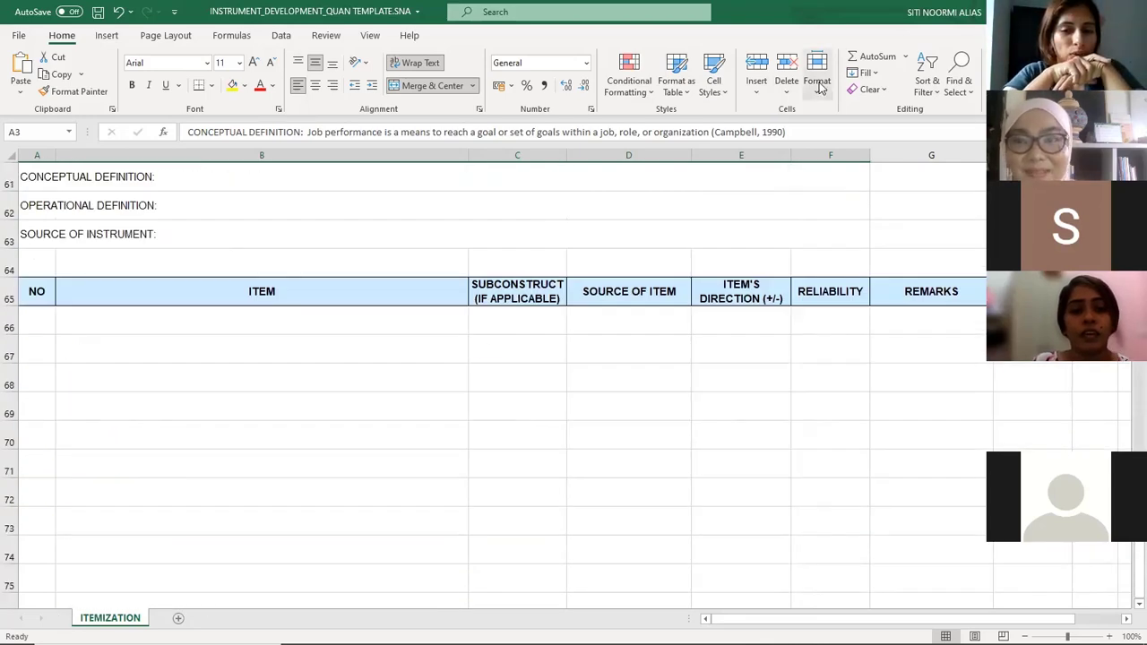